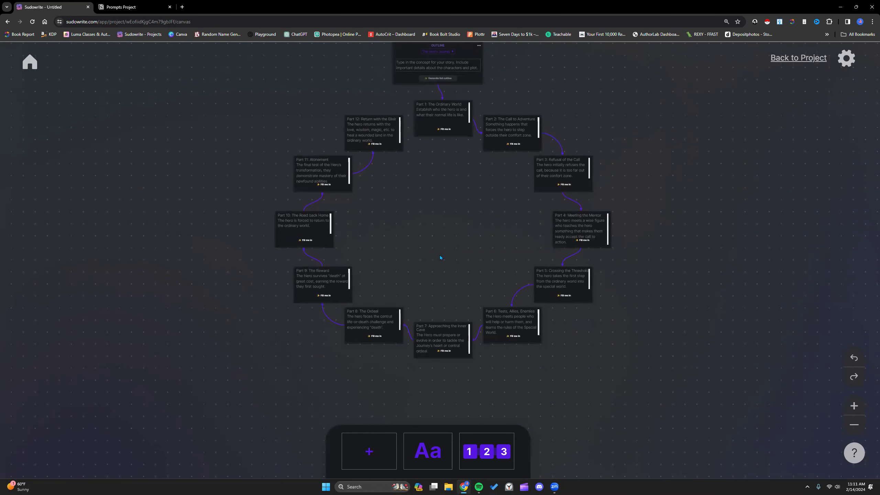
- Look over the Hero's Journey outline on the canvas, from the full circle of cards to the Outline card
scroll(440, 256, "up", 1)
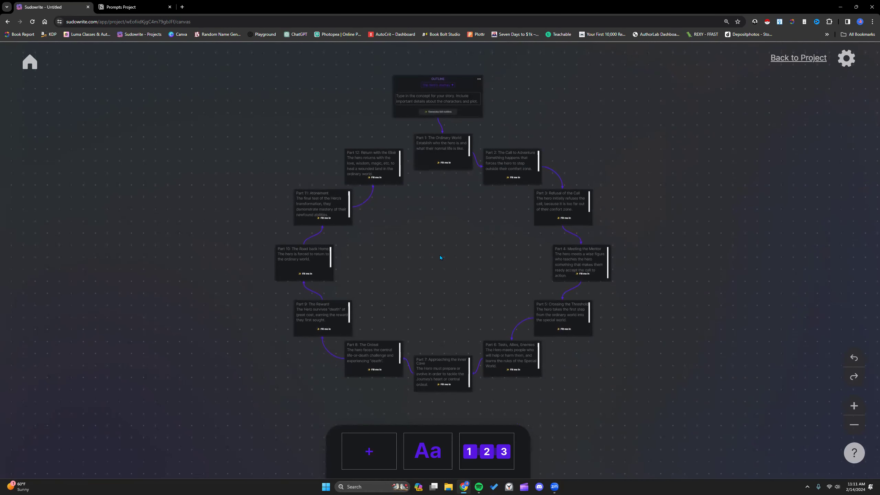
scroll(440, 257, "left", 4)
scroll(440, 258, "right", 8)
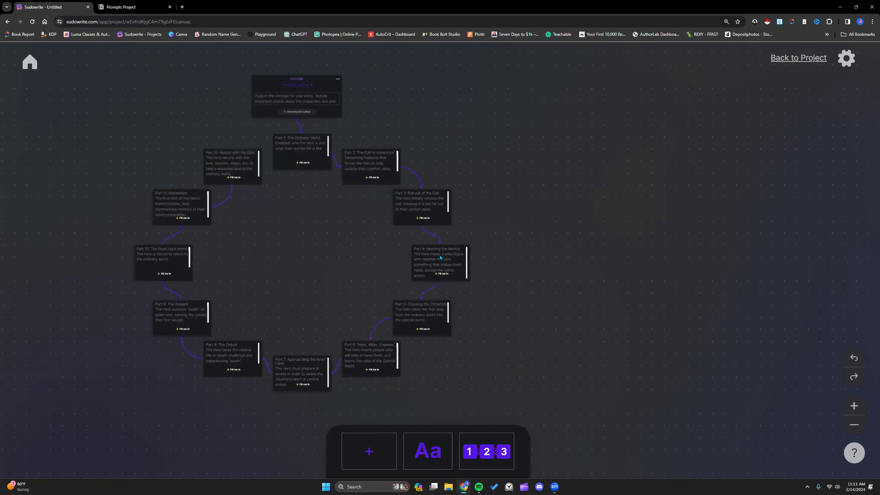
scroll(440, 256, "left", 7)
scroll(440, 257, "right", 3)
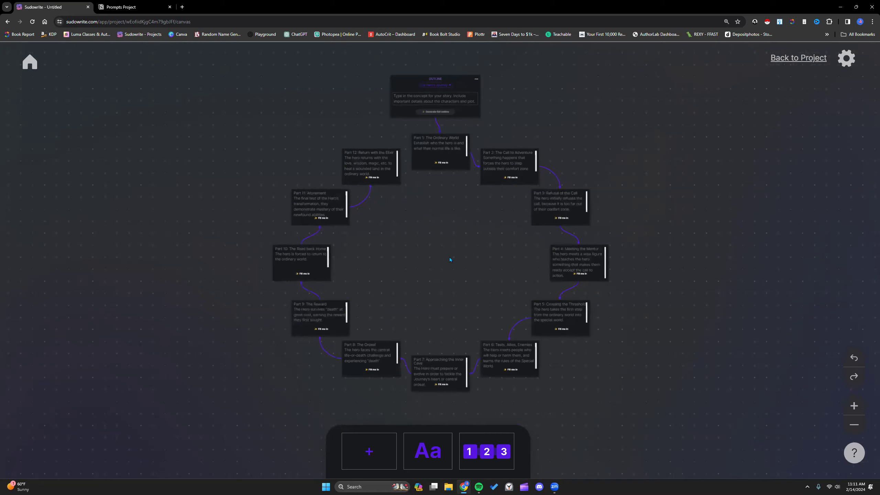
scroll(449, 257, "up", 5)
scroll(688, 308, "up", 7)
scroll(688, 312, "down", 3)
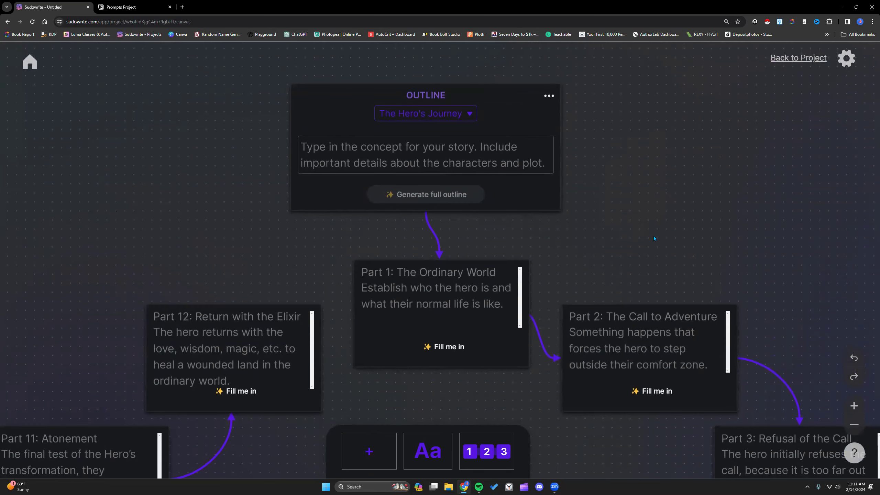
scroll(653, 235, "left", 3)
scroll(652, 236, "right", 10)
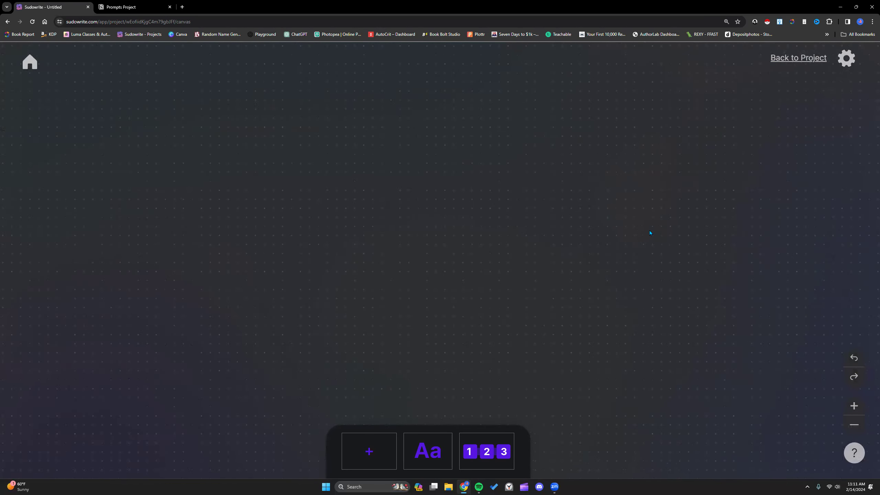
scroll(650, 230, "down", 1)
scroll(648, 226, "down", 1)
scroll(648, 224, "down", 1)
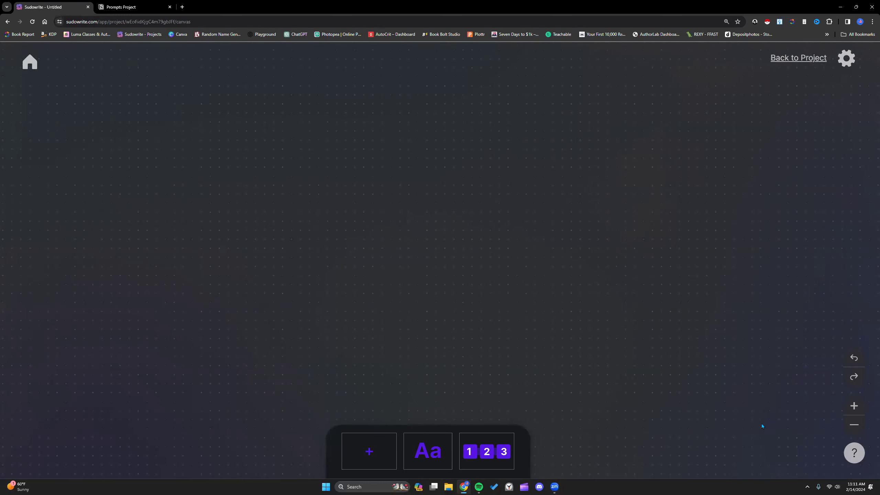
- Read the canvas keyboard shortcuts in the help dialog and close it
left_click(854, 457)
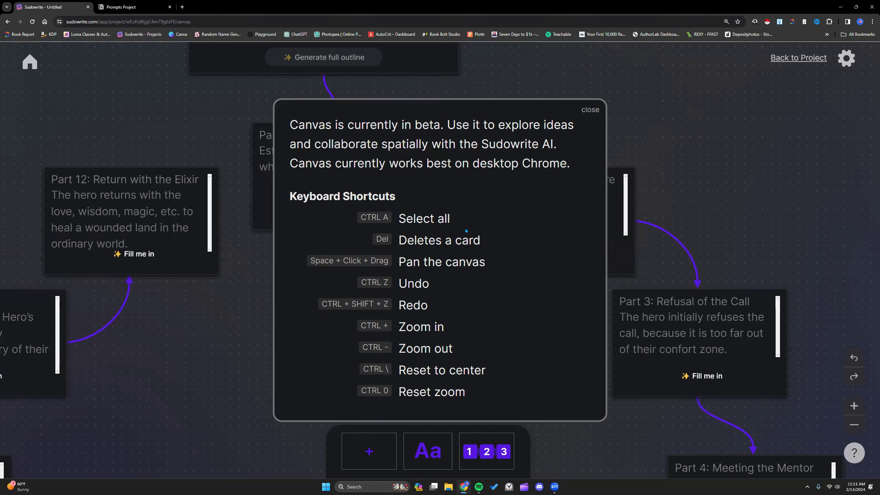
left_click(590, 110)
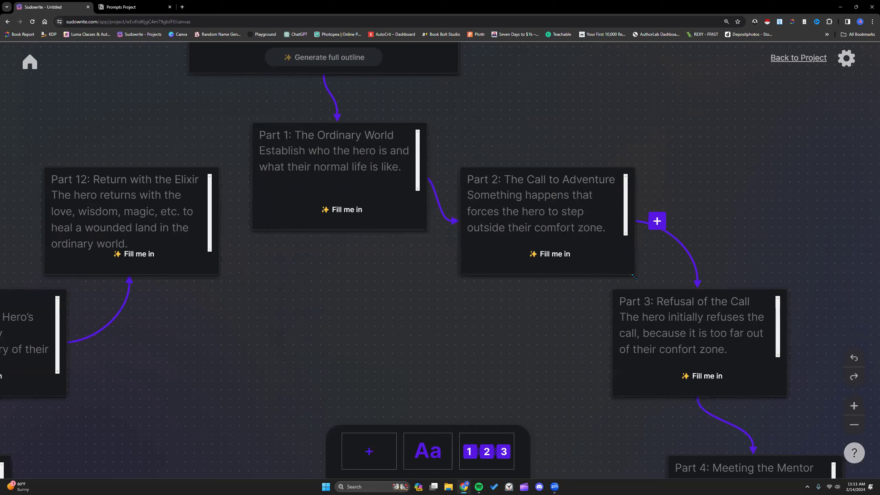
- Browse the Hollywood Beats, Story Circle and Romance Outline descriptions for the Outline card, keeping The Hero's Journey as the story structure
scroll(657, 221, "up", 4)
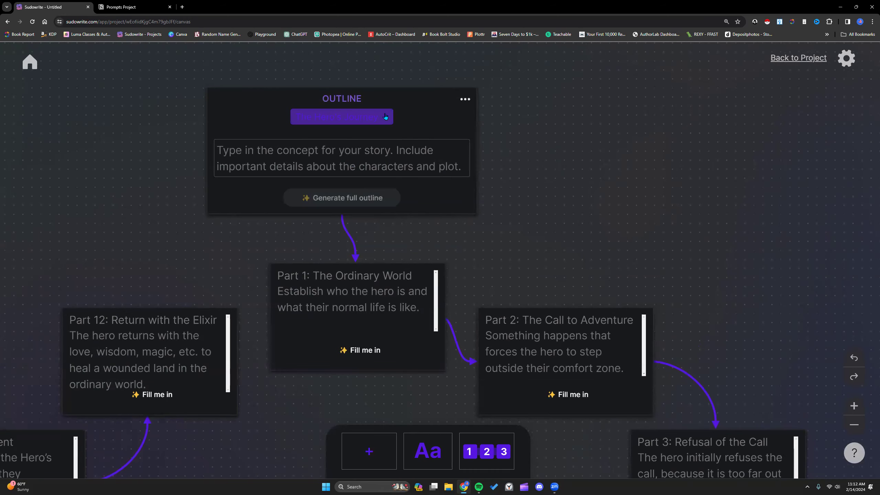
left_click(341, 117)
left_click(265, 171)
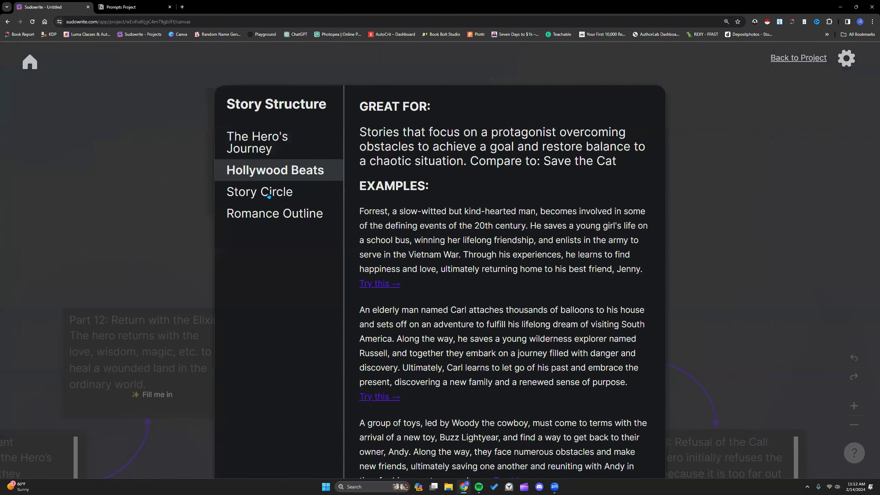
left_click(269, 196)
left_click(268, 213)
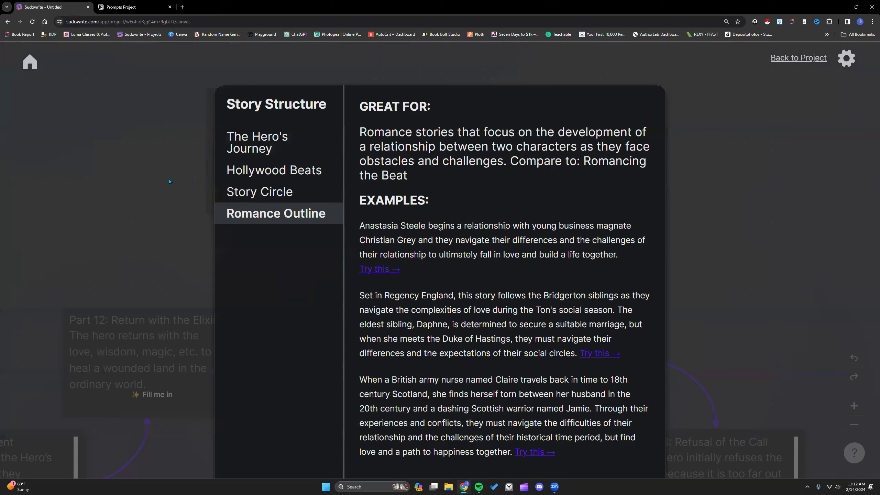
left_click(169, 179)
left_click(240, 149)
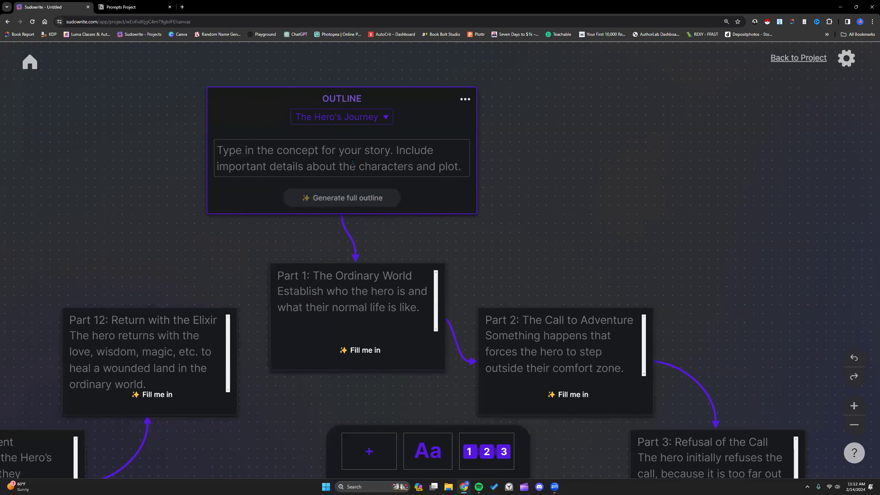
- Enter "psychological thriller" as the story concept in the Outline card
scroll(249, 215, "down", 2)
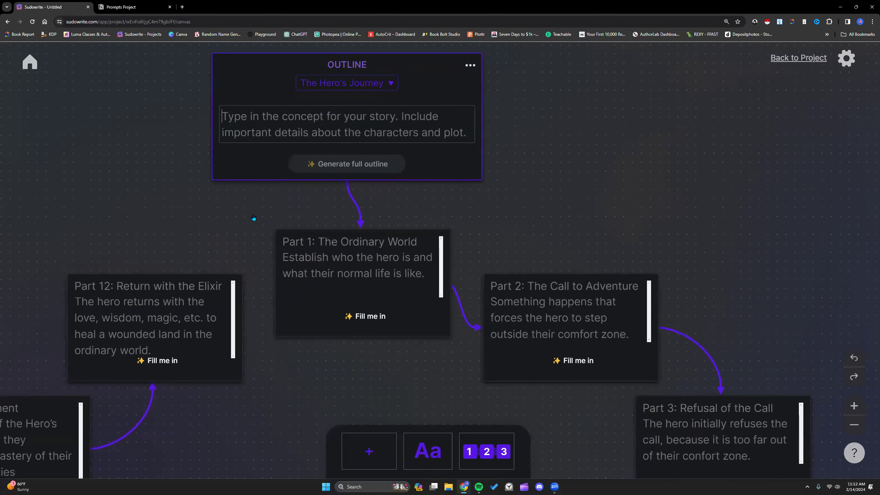
scroll(246, 217, "up", 3)
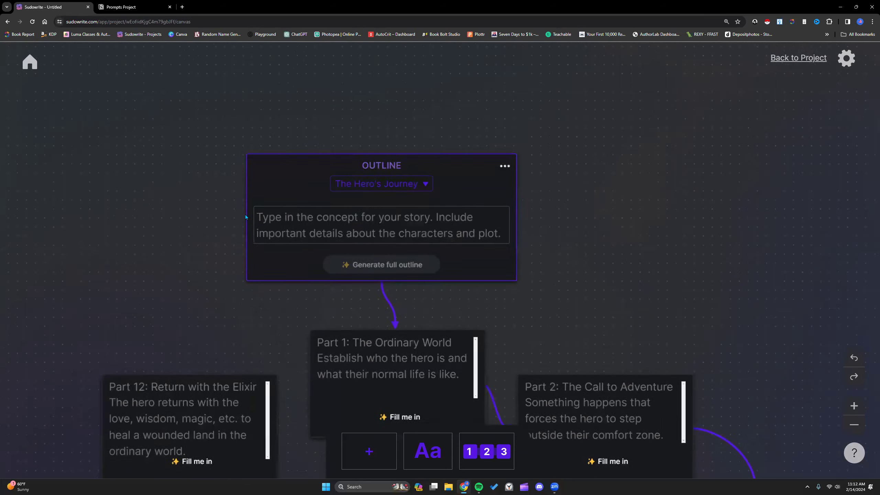
scroll(245, 217, "down", 5)
scroll(245, 217, "up", 5)
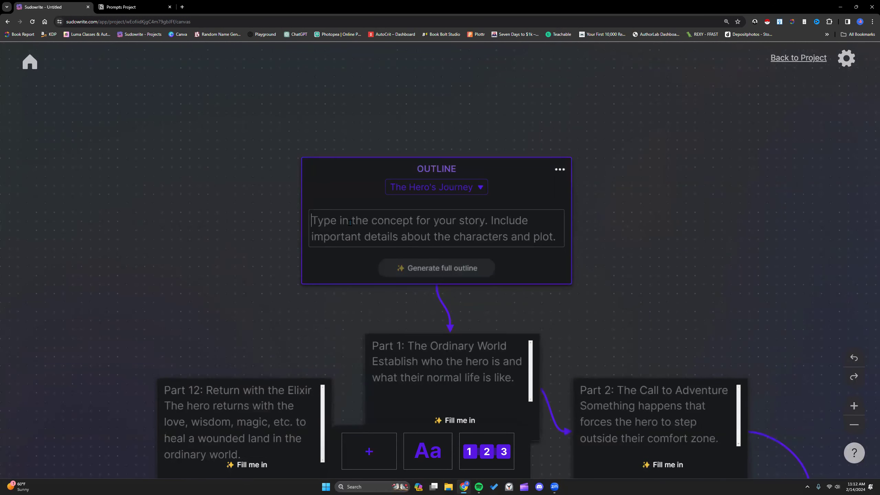
left_click(381, 219)
type("psychologic")
key("BackSpace")
type("ical thriller")
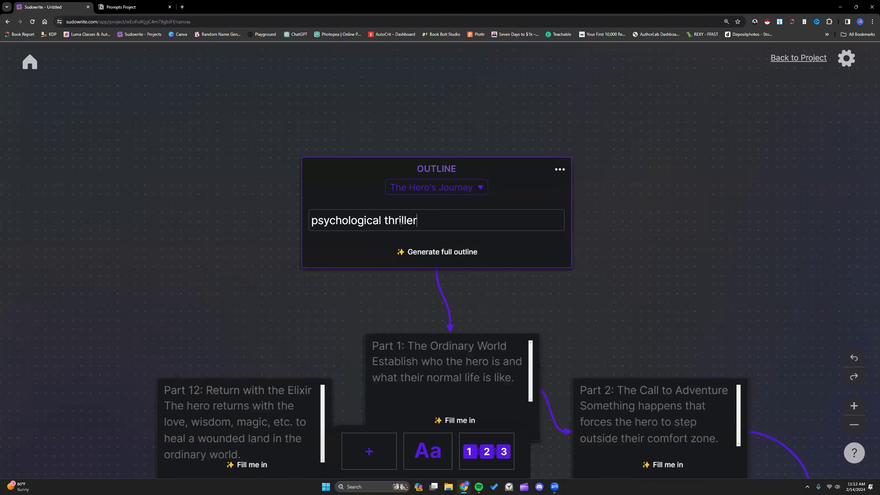
- Clear the story concept text from the Outline card
scroll(422, 261, "down", 2)
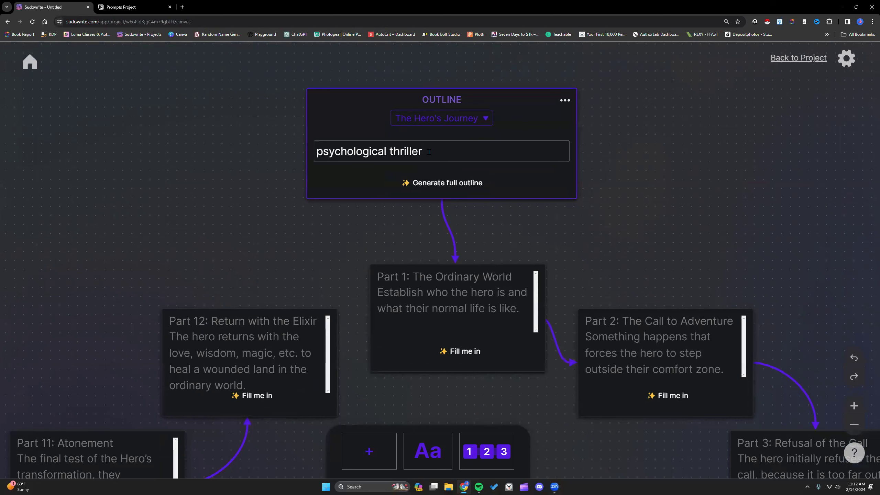
left_click_drag(429, 152, 302, 151)
left_click(303, 153)
left_click_drag(434, 150, 316, 149)
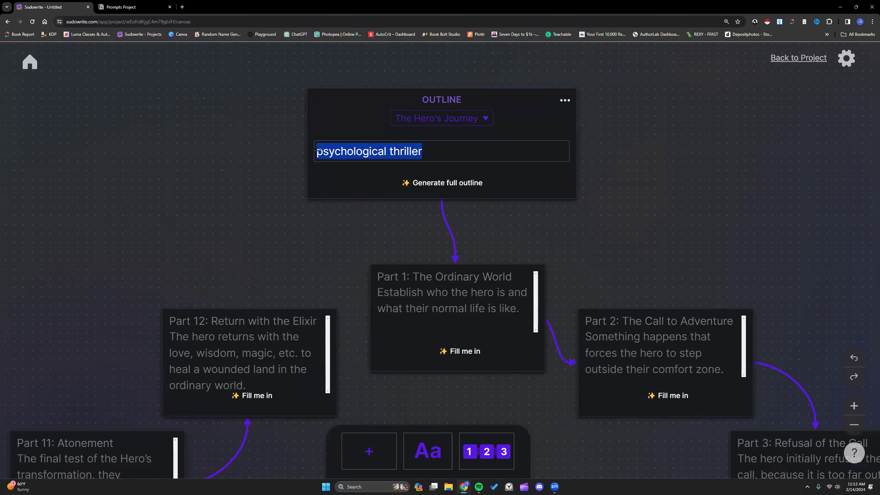
key("BackSpace")
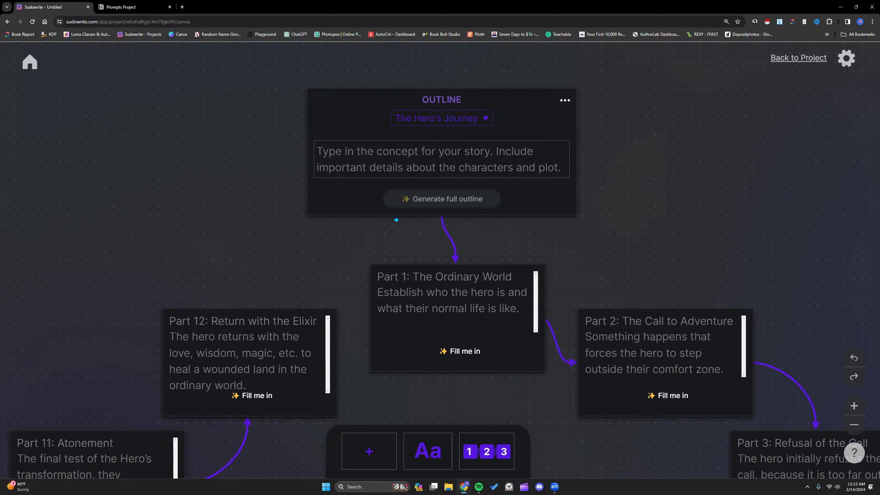
- Inspect the Part 1 and Part 2 cards and the actions offered when each is selected
scroll(396, 217, "down", 3)
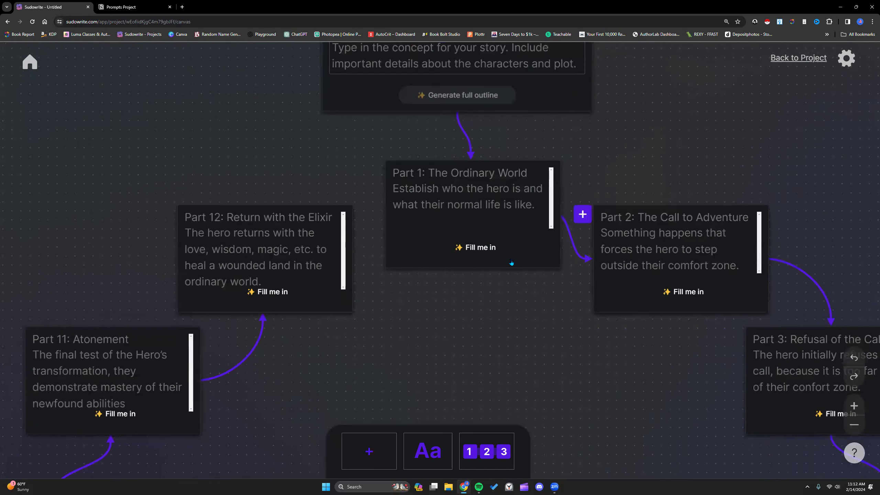
scroll(511, 262, "up", 2)
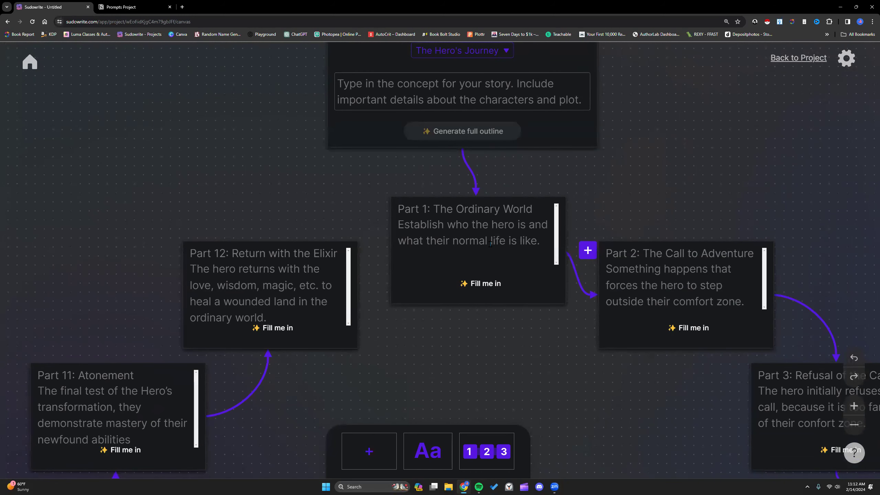
scroll(490, 244, "down", 2)
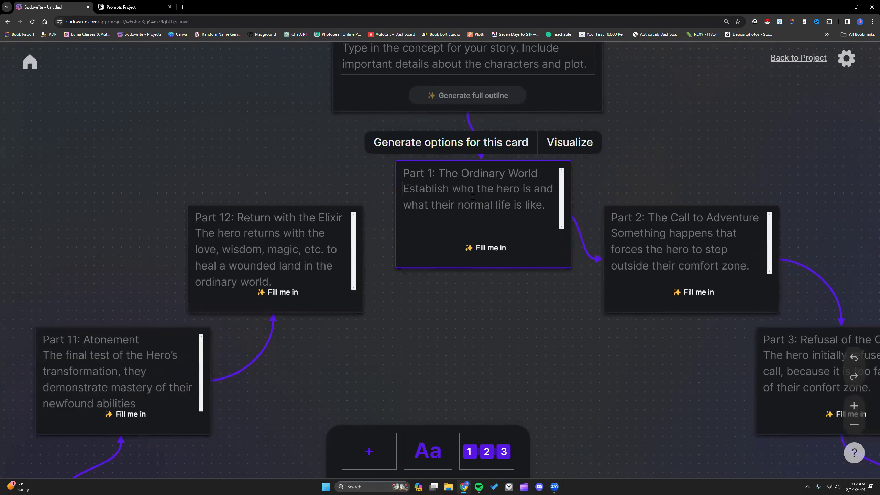
left_click(658, 237)
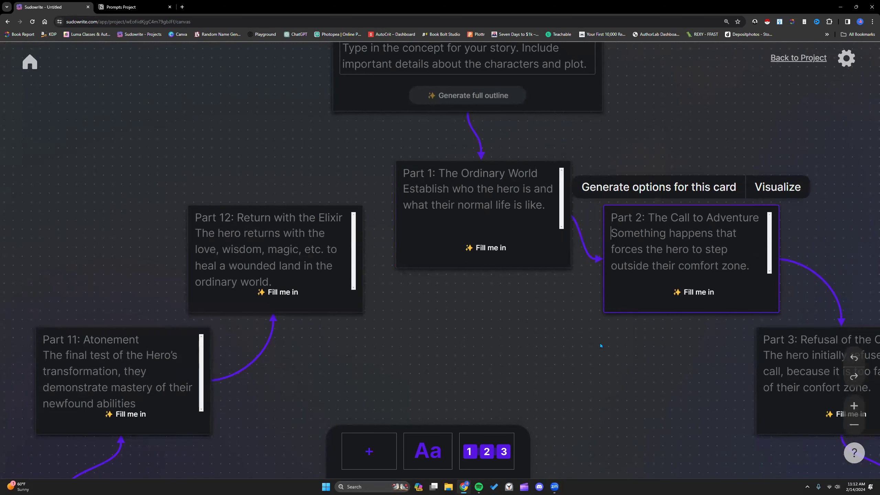
- Review the Hero's Journey cards in sequence around the circle, from The Ordinary World to Return with the Elixir
left_click(854, 425)
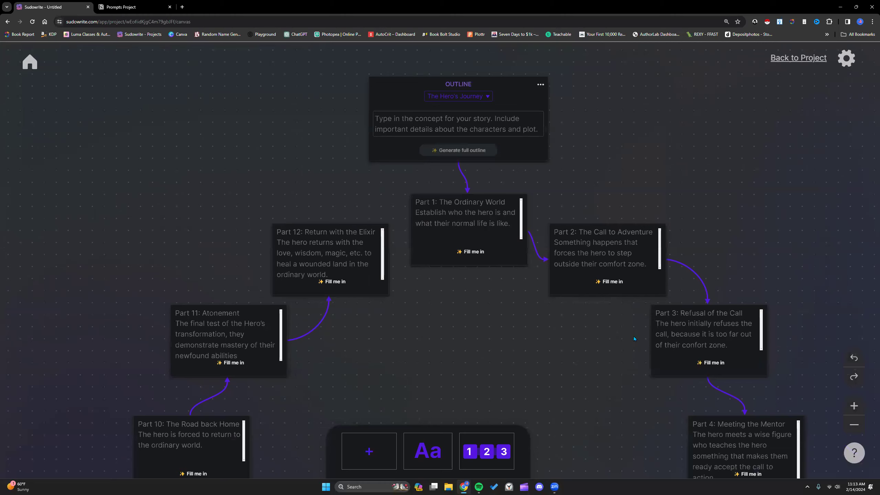
scroll(634, 339, "down", 4)
mouse_move(704, 267)
scroll(704, 267, "down", 4)
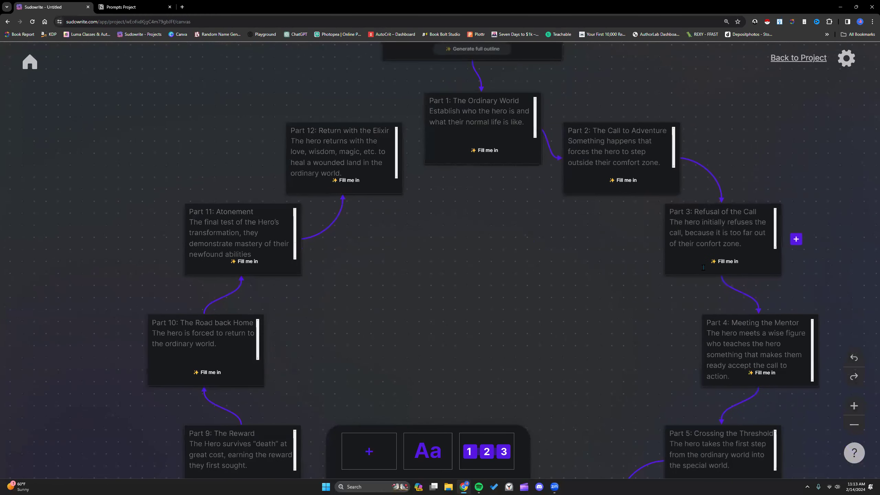
mouse_move(472, 77)
mouse_move(586, 102)
mouse_move(673, 201)
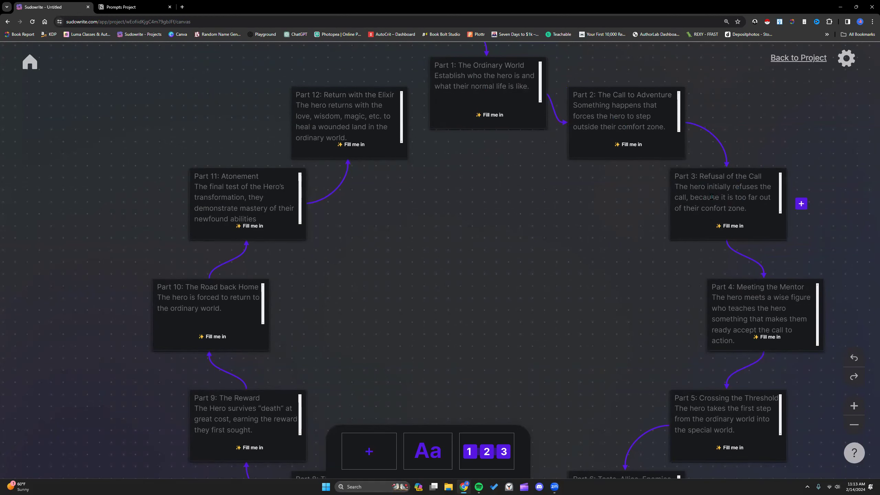
mouse_move(759, 321)
scroll(744, 339, "down", 2)
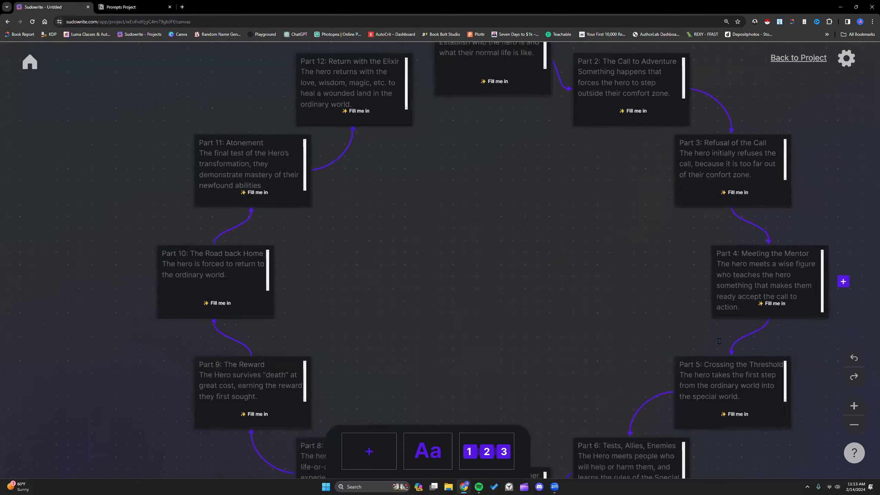
mouse_move(730, 361)
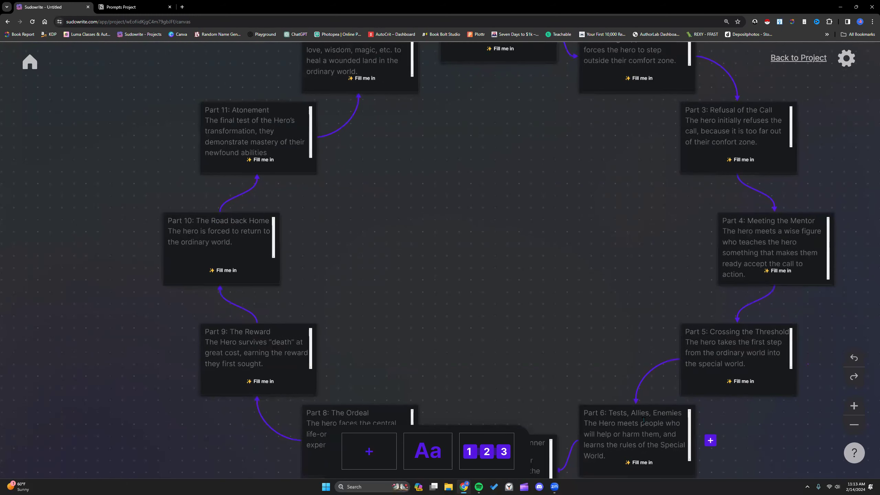
scroll(293, 250, "up", 2)
mouse_move(347, 129)
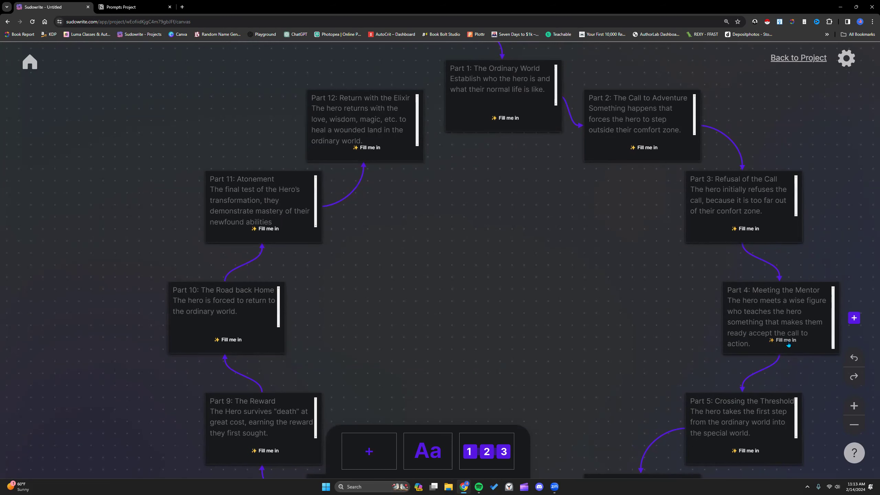
scroll(620, 325, "up", 3)
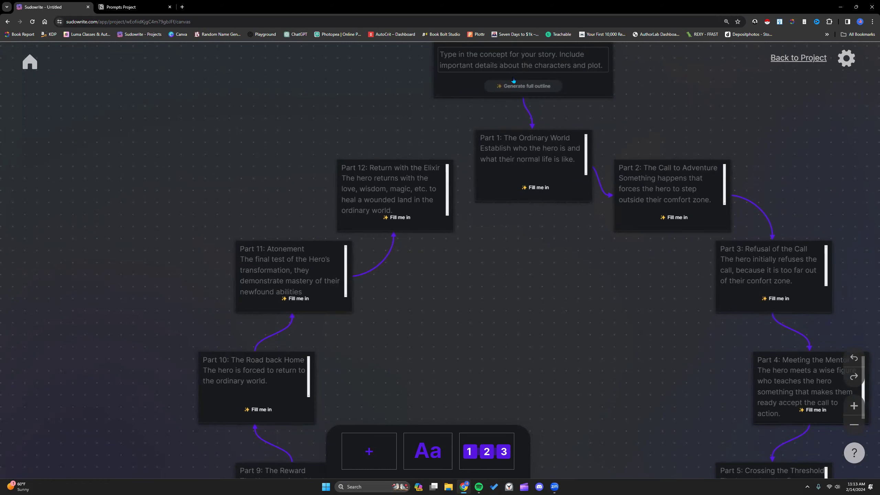
scroll(512, 80, "up", 1)
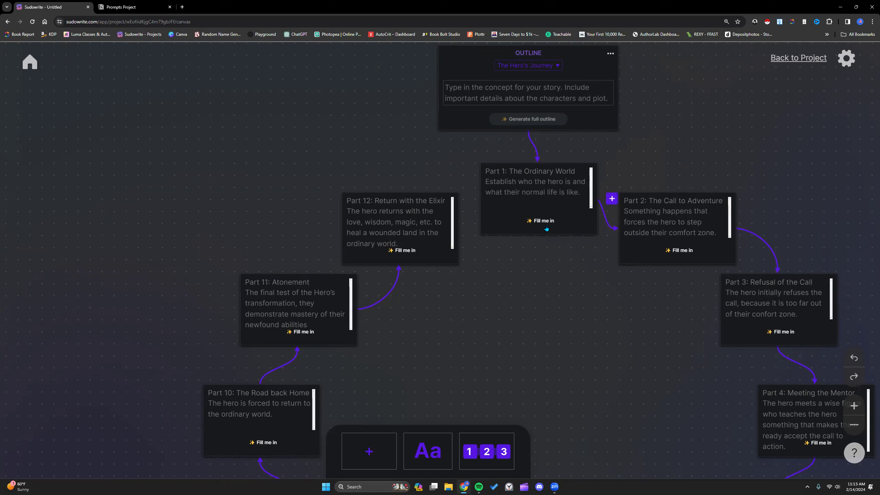
scroll(478, 194, "down", 1)
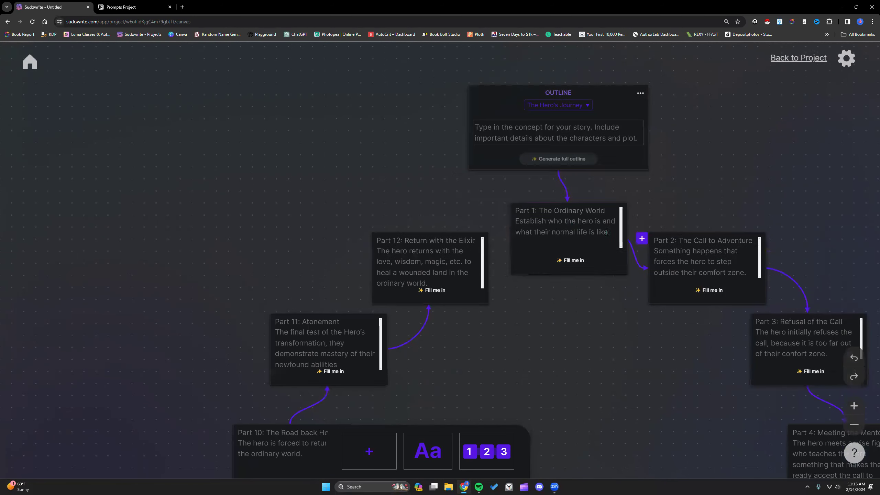
- Enter "psychological thriller" as the story concept in the Outline card and generate the full outline
left_click(552, 227)
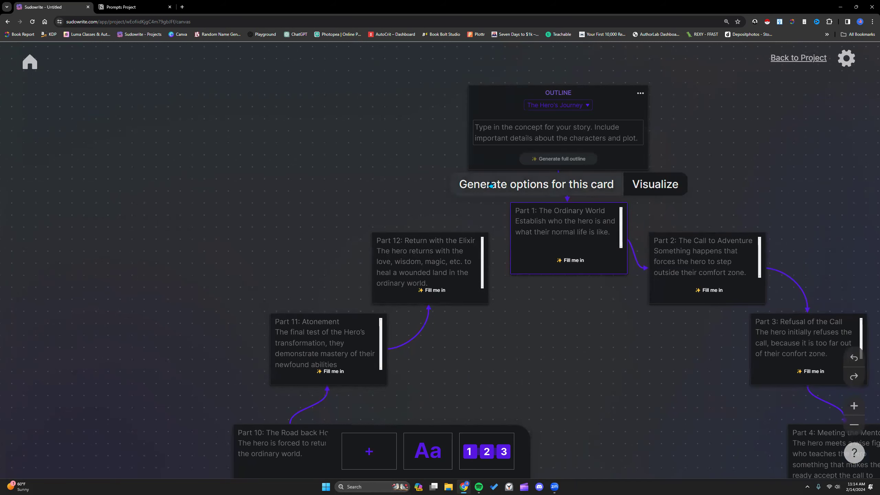
left_click(514, 122)
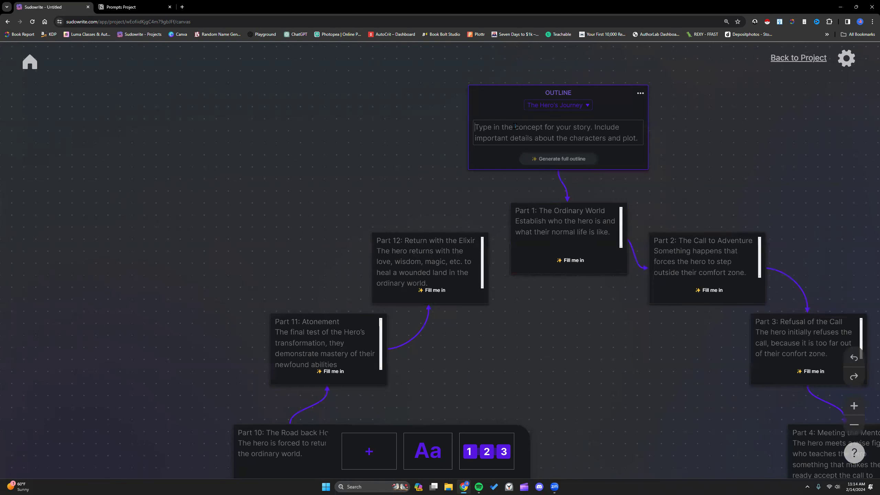
type("psychological thriller")
left_click(546, 146)
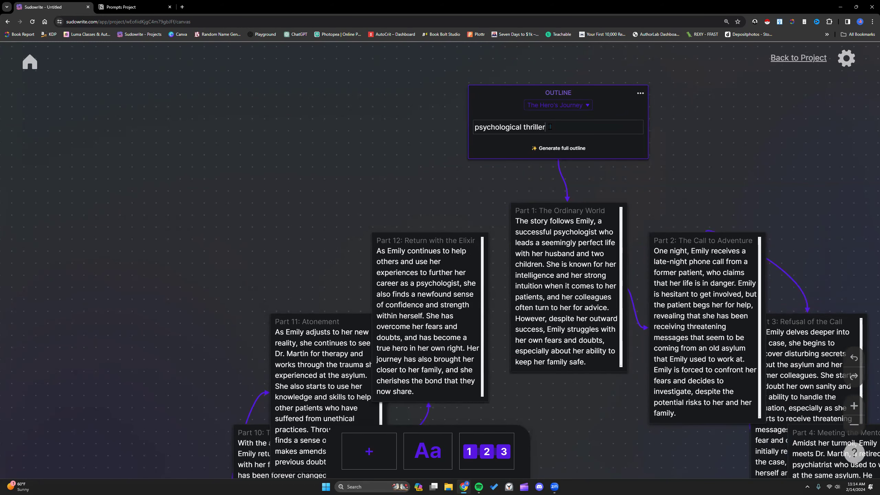
- Generate alternative options for the Part 12: Return with the Elixir card
left_click_drag(546, 126, 474, 128)
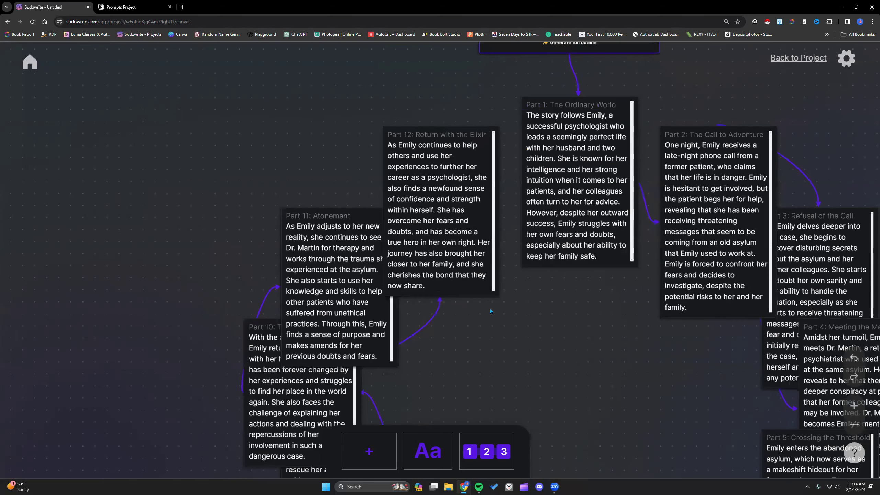
scroll(490, 308, "up", 1)
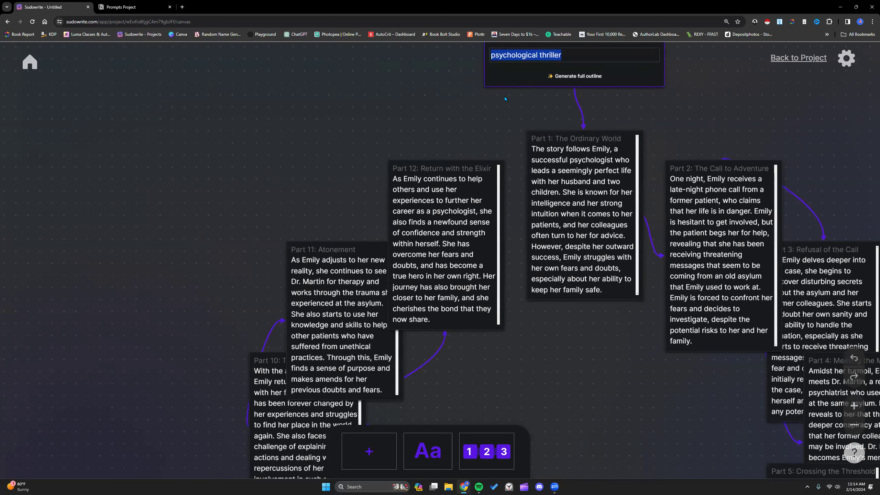
scroll(504, 99, "up", 2)
left_click(426, 243)
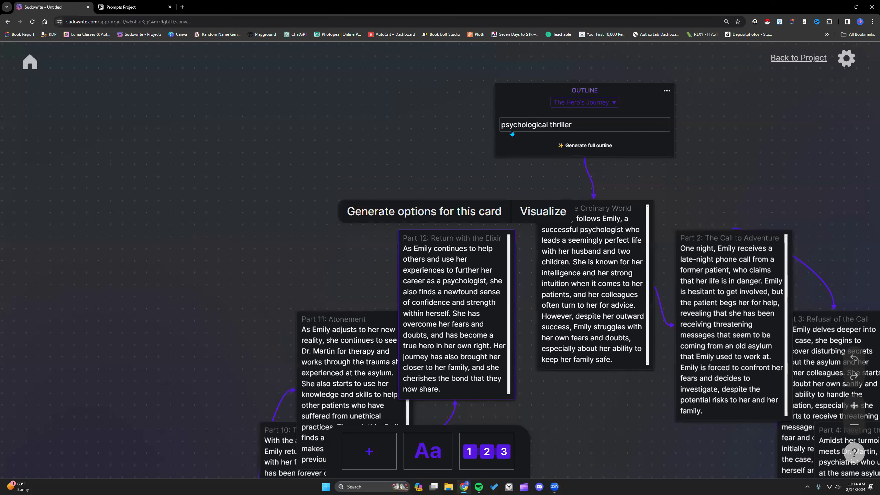
left_click(437, 207)
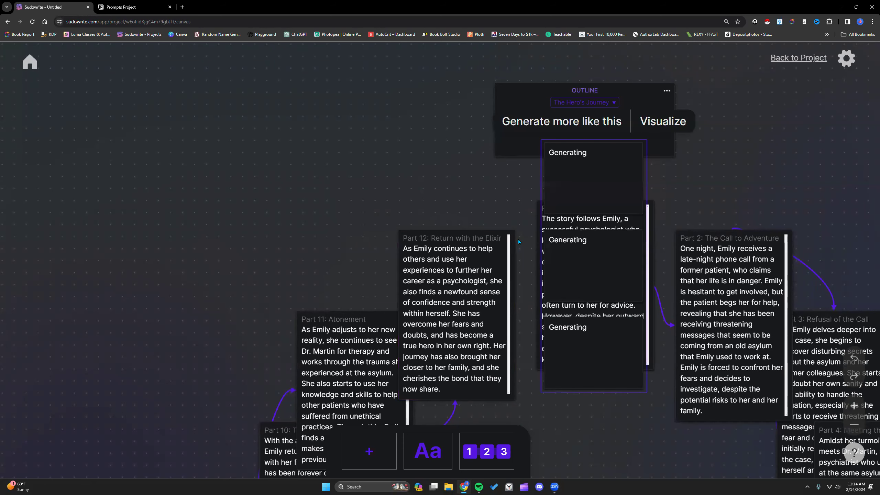
- Go through the generated options and replace the Part 12 text with the one where the FBI asks the heroine to write a book
scroll(518, 239, "down", 2)
mouse_move(527, 238)
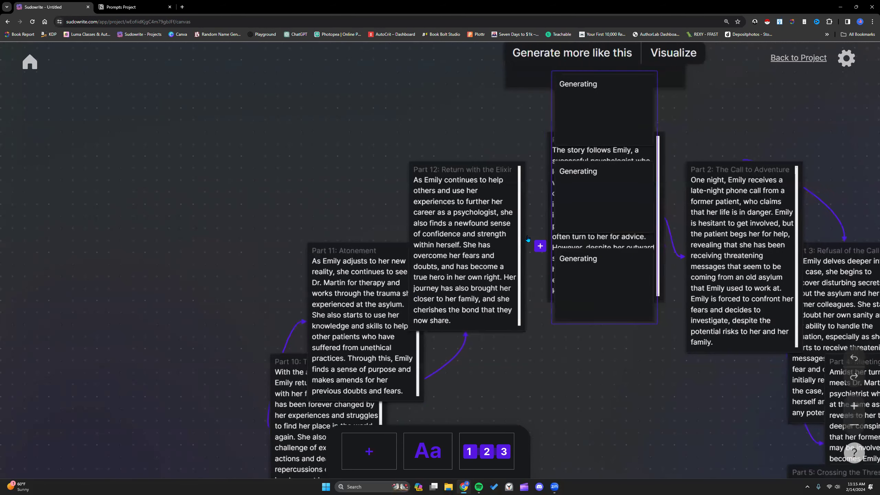
scroll(529, 230, "down", 3)
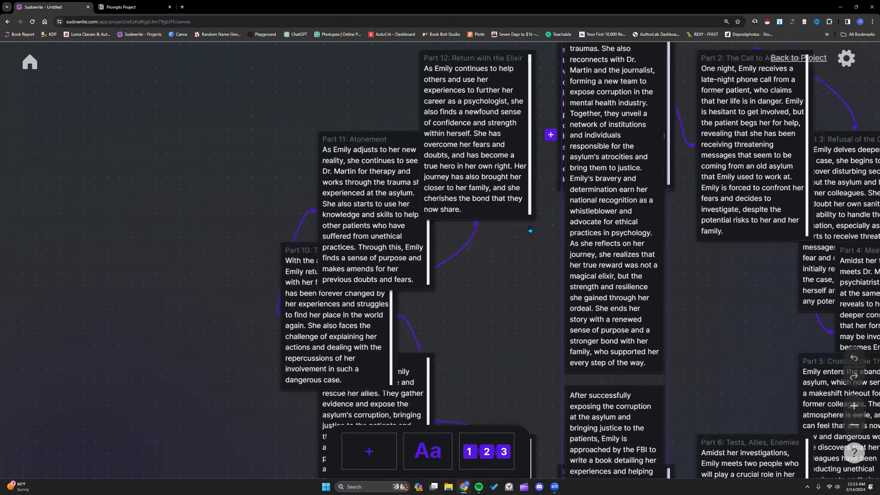
scroll(529, 229, "down", 10)
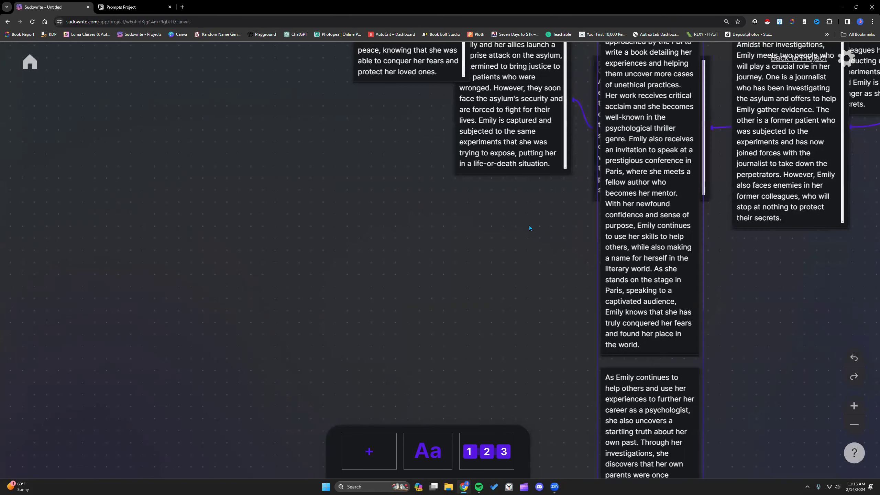
scroll(529, 226, "up", 9)
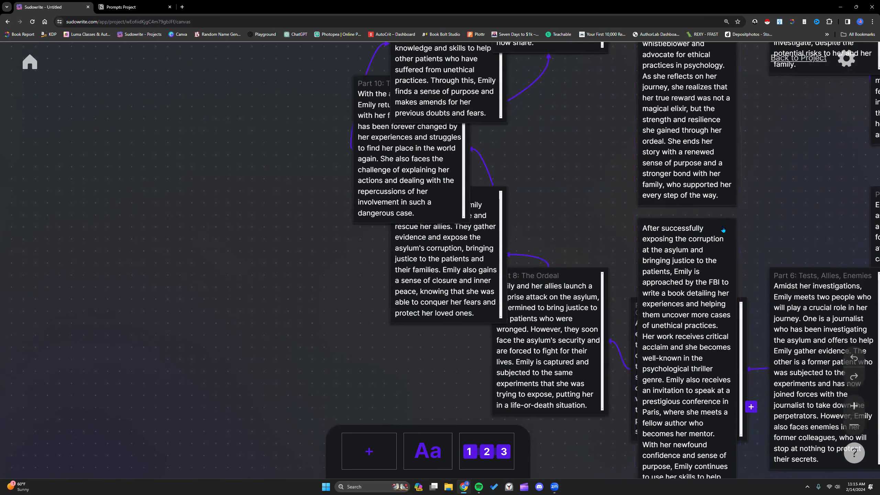
left_click(725, 222)
left_click_drag(725, 222, 364, 112)
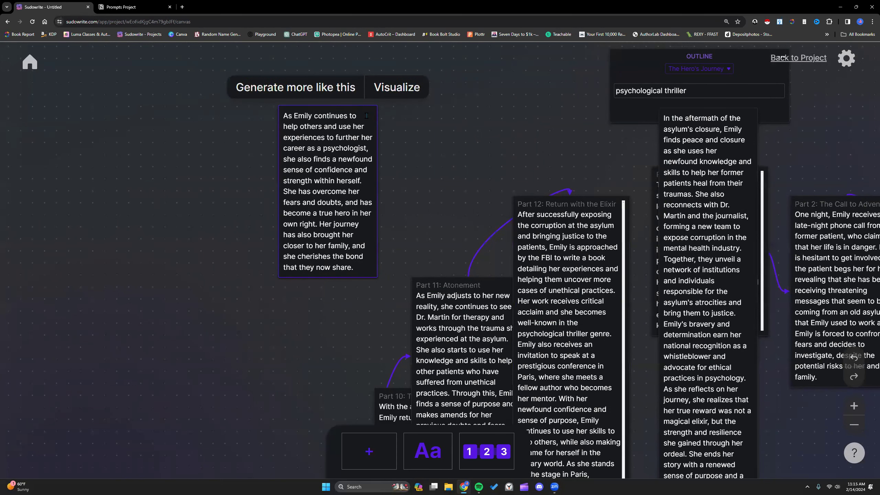
- Show the account's recent credit activity in the settings and look through it
scroll(772, 313, "down", 10)
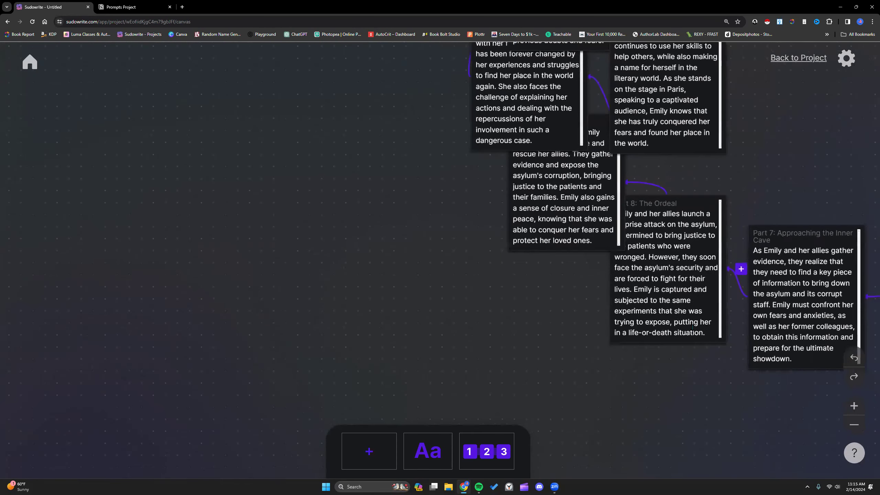
scroll(686, 331, "right", 10)
scroll(686, 331, "up", 5)
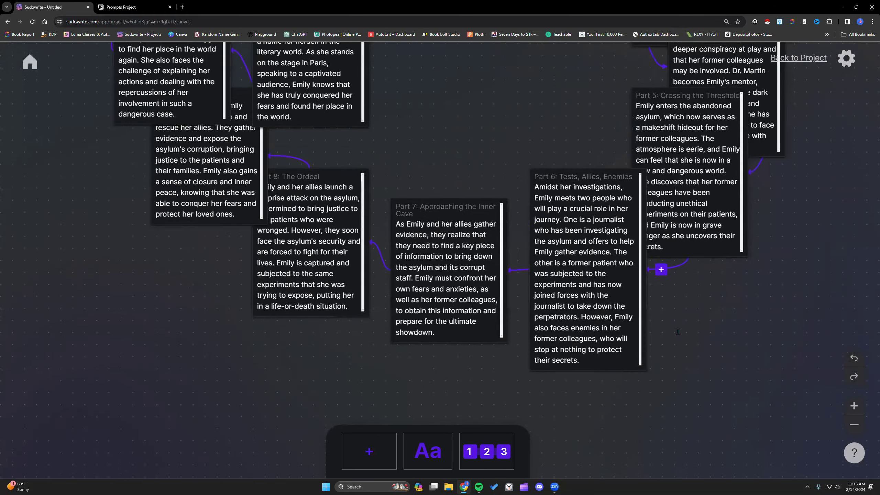
scroll(678, 332, "up", 8)
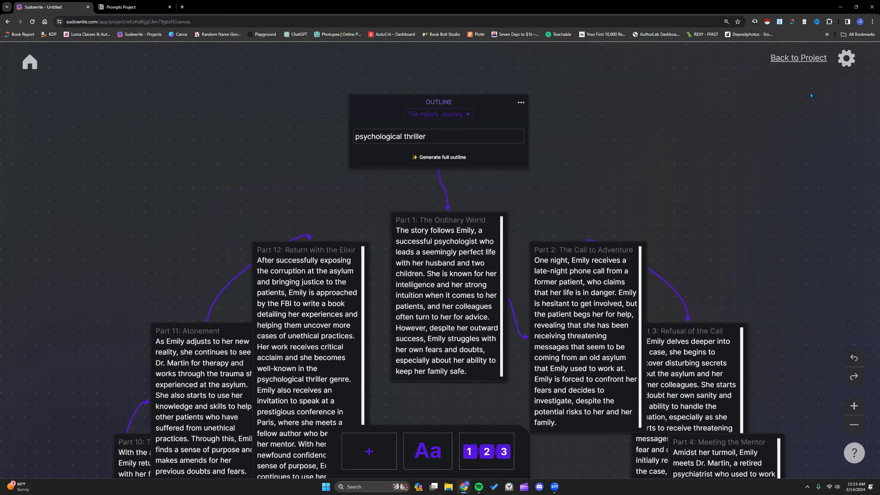
left_click(844, 60)
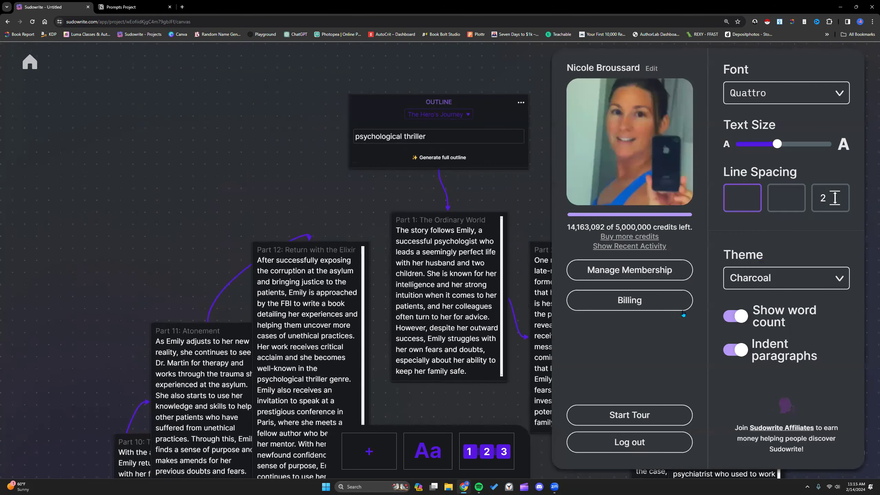
left_click(622, 246)
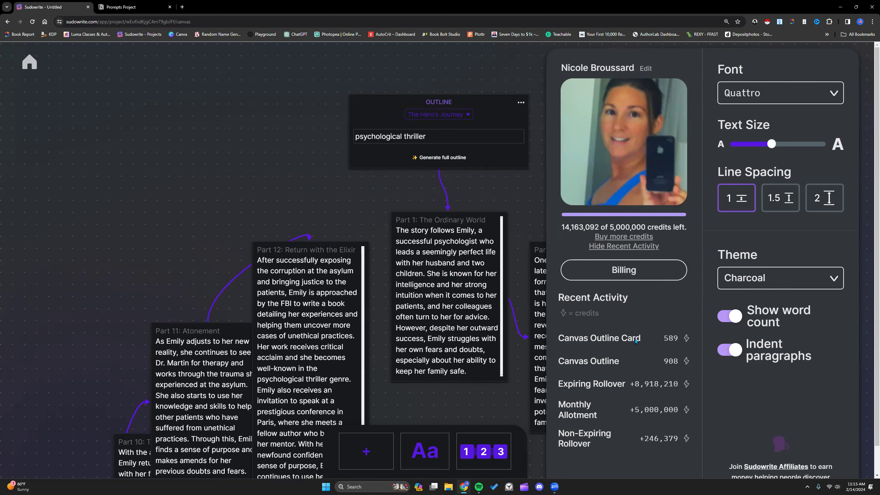
scroll(635, 341, "down", 1)
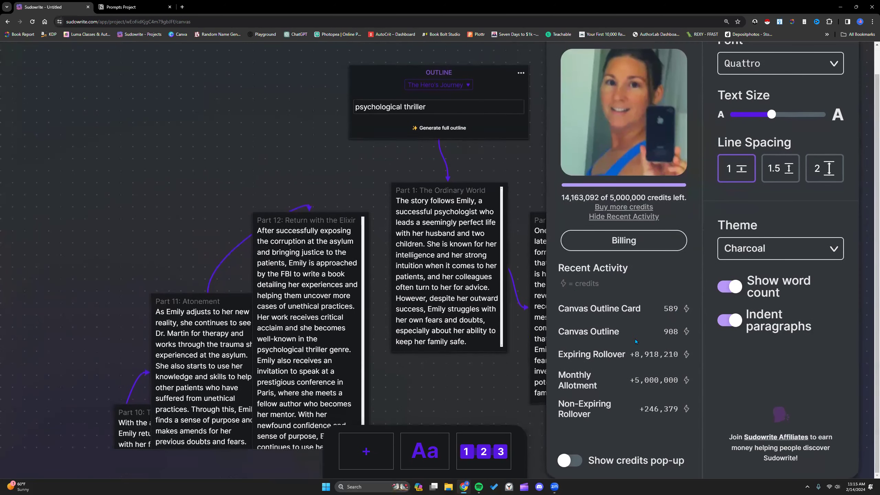
left_click(310, 132)
- Compare the credits charged for the Canvas Outline and the Canvas Outline Card in the account's recent activity
left_click(844, 58)
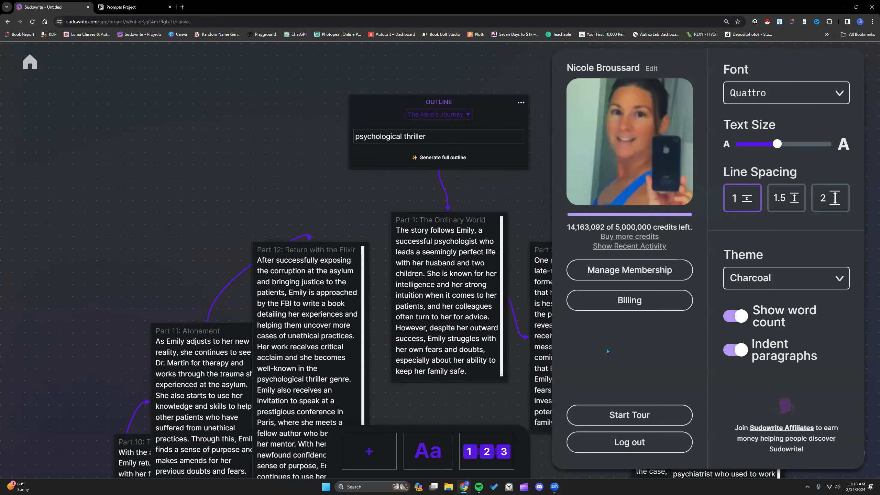
left_click(252, 122)
scroll(375, 249, "down", 2)
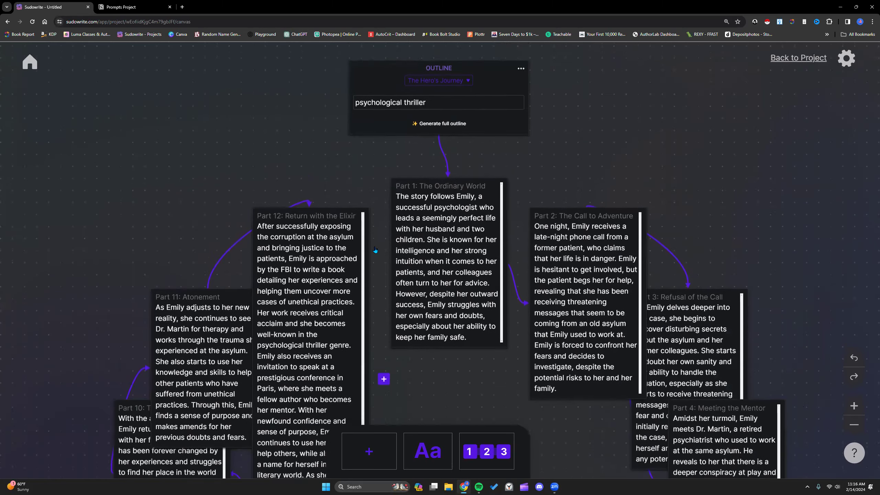
scroll(375, 249, "down", 1)
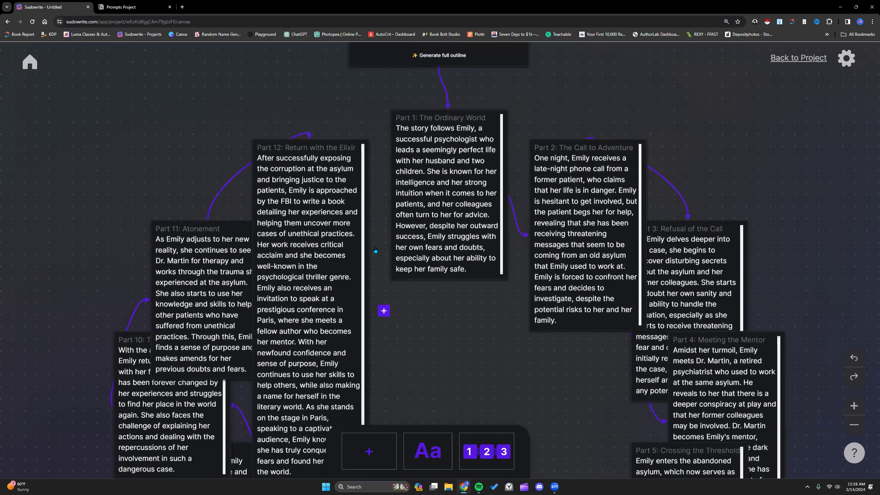
scroll(375, 250, "down", 5)
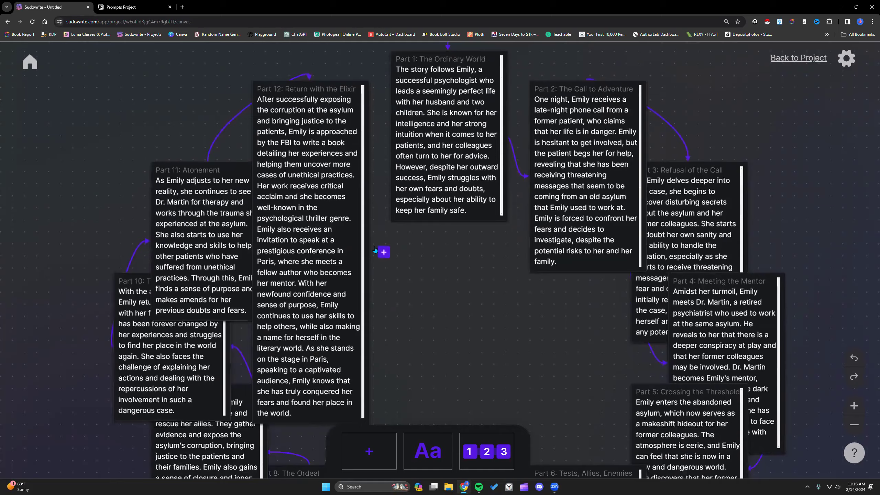
scroll(380, 245, "up", 4)
scroll(381, 244, "up", 2)
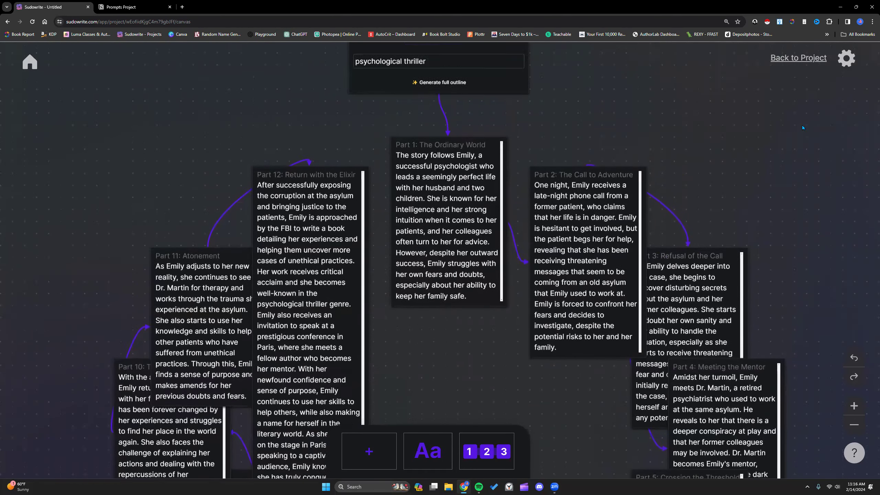
left_click(846, 58)
left_click(632, 247)
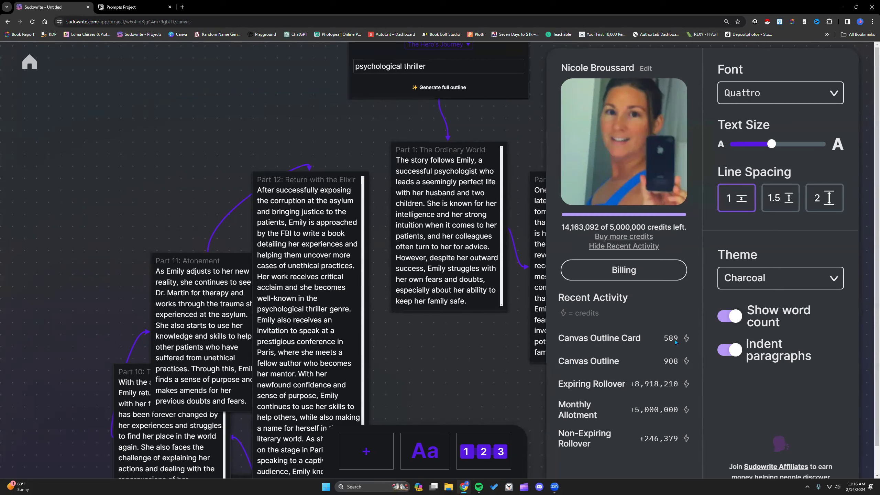
left_click(445, 331)
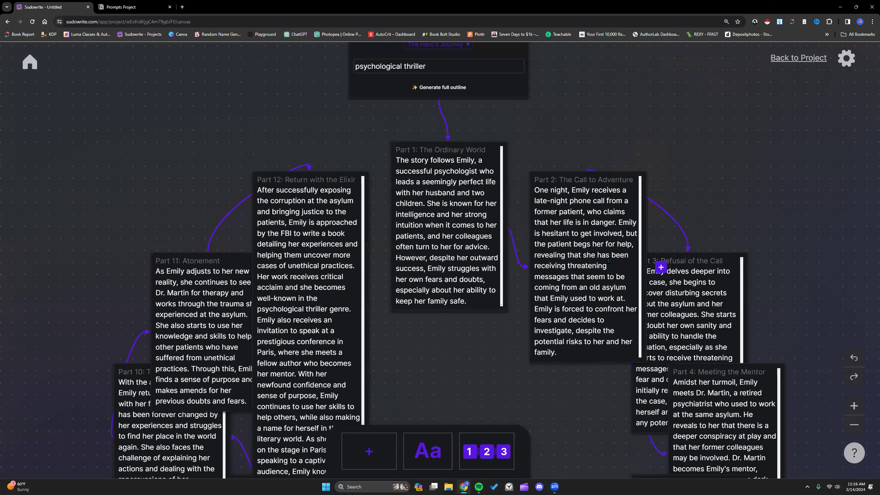
- Clear the text of the Part 2: The Call to Adventure card and have it filled in anew
left_click_drag(536, 190, 583, 347)
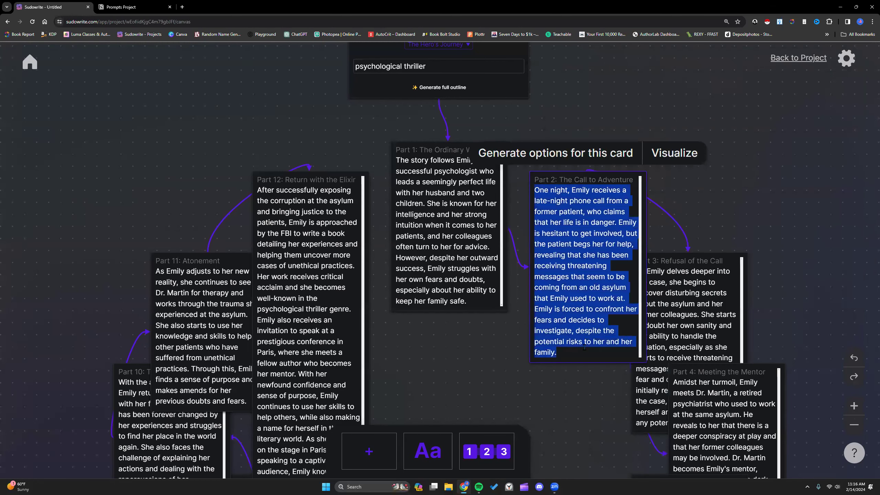
key("BackSpace")
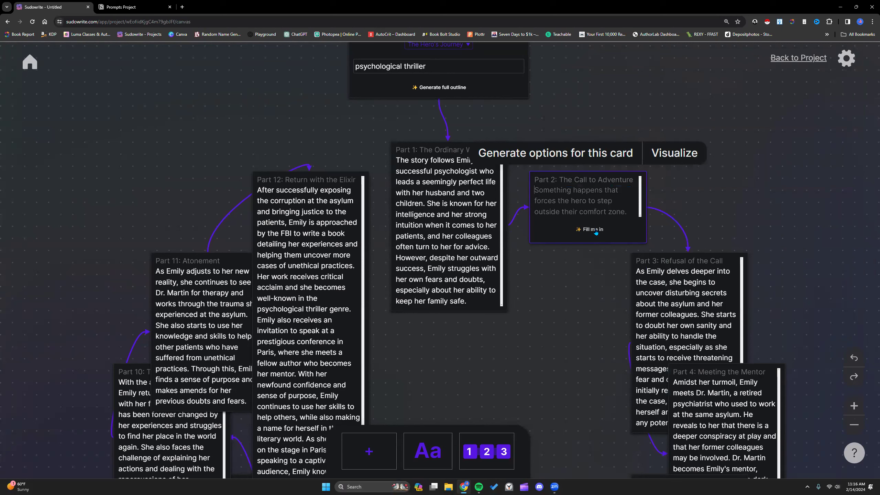
- Check the recent credit activity for the cost of refilling the Part 2 card
left_click(845, 59)
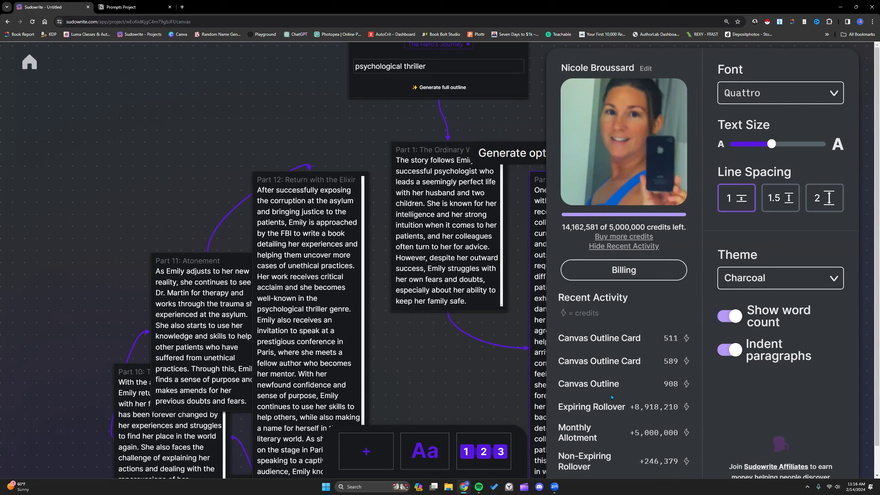
scroll(610, 395, "down", 1)
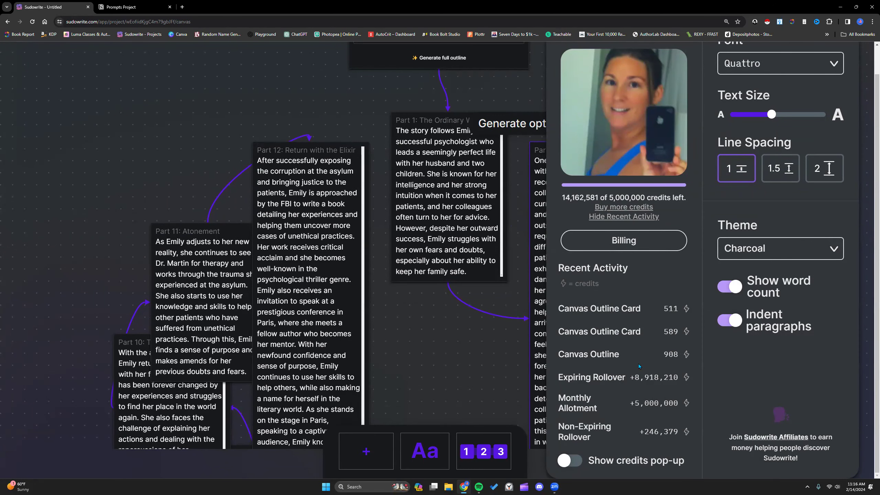
scroll(638, 363, "up", 2)
left_click(288, 96)
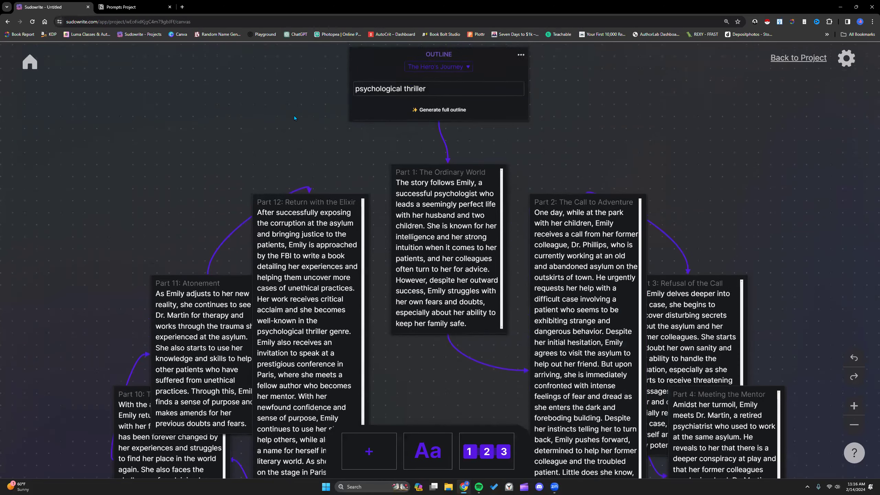
- Copy the whole outline to the clipboard using the Outline card's options
scroll(294, 118, "up", 3)
scroll(294, 118, "down", 4)
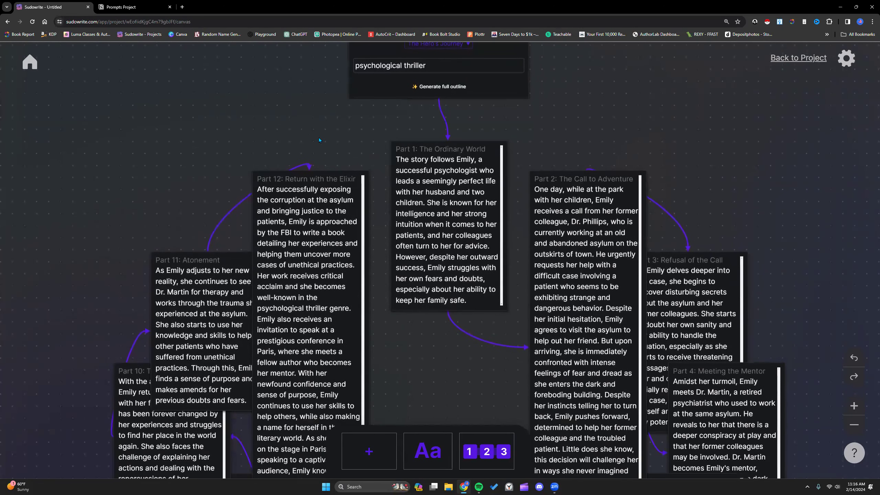
scroll(291, 123, "up", 2)
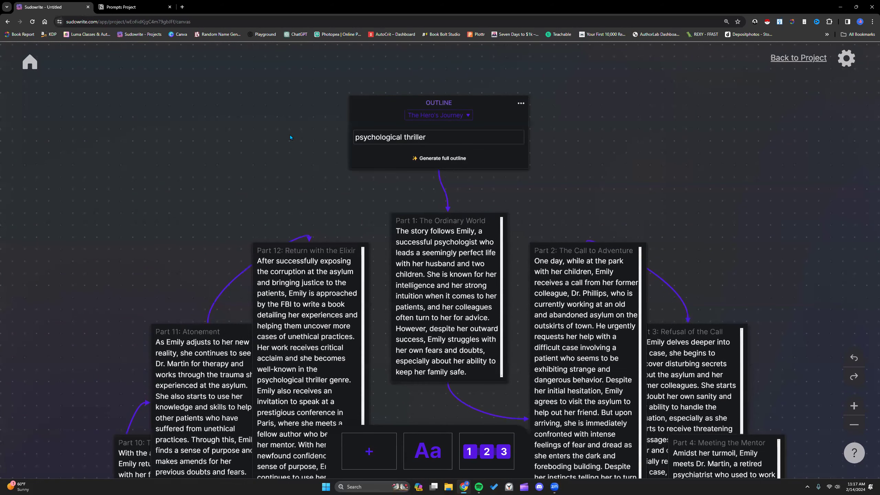
scroll(291, 138, "down", 1)
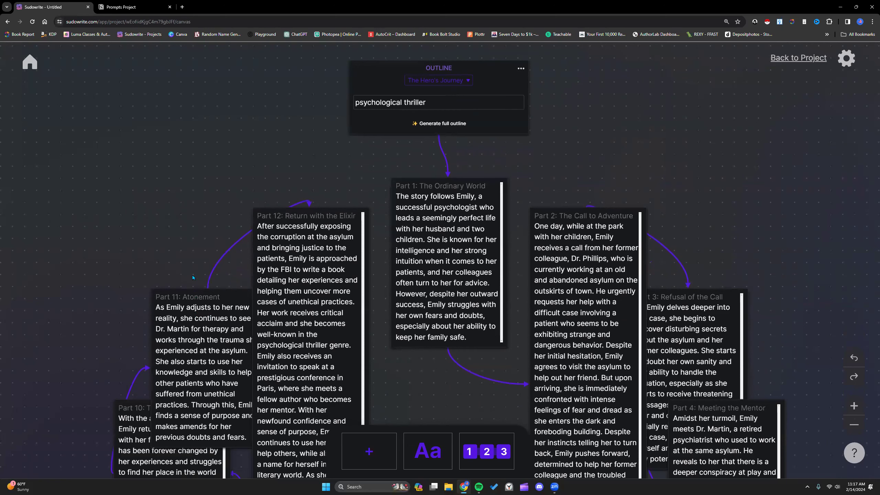
scroll(302, 193, "up", 1)
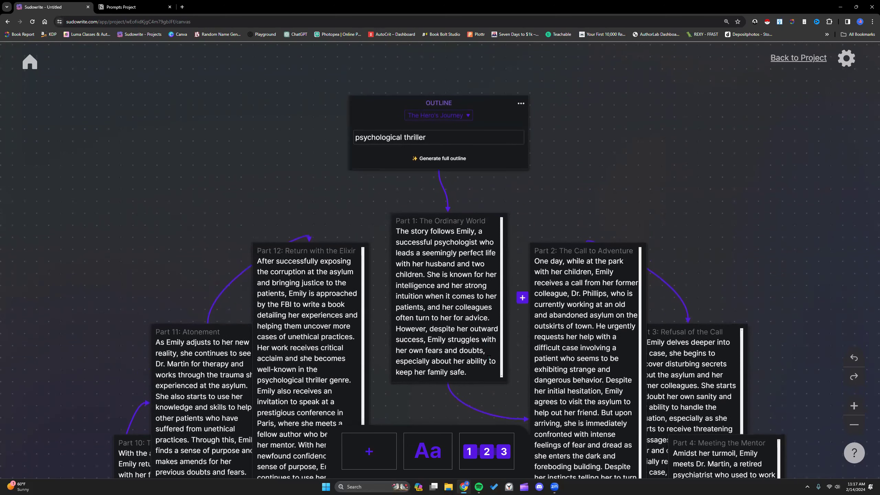
left_click(521, 103)
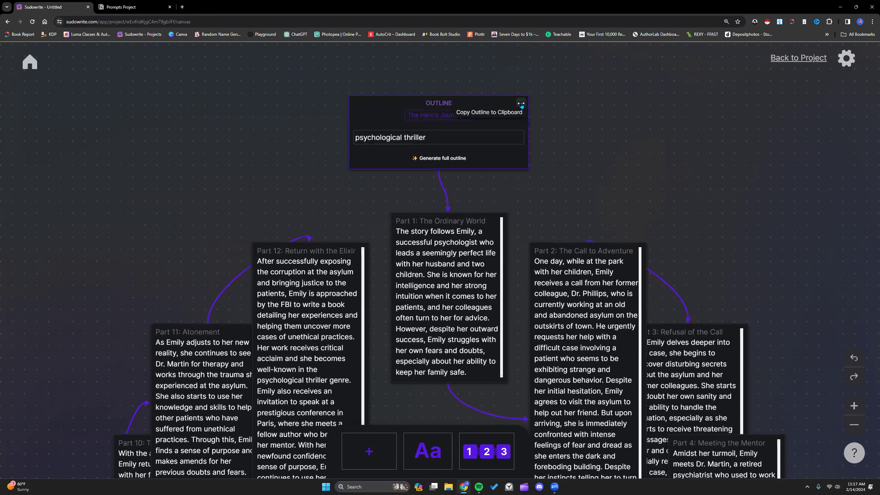
left_click(484, 115)
- Review the story structures available for the Outline card, keep The Hero's Journey, and select the story concept text
left_click(468, 116)
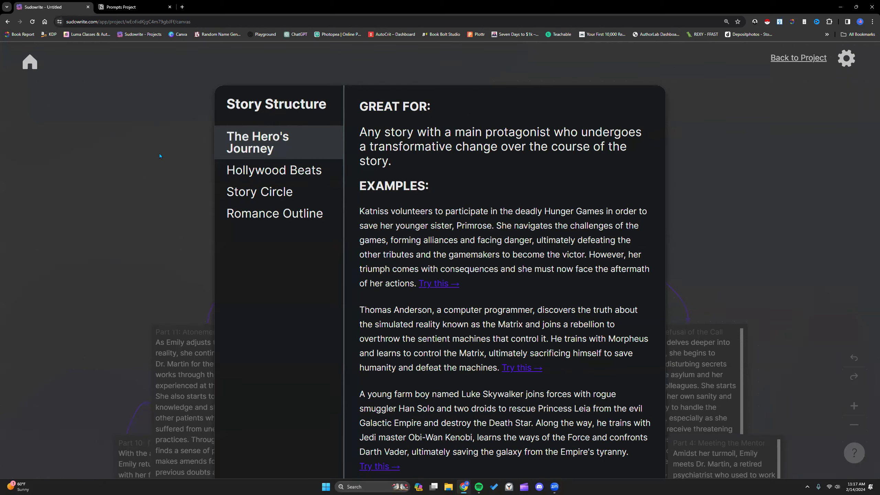
left_click(180, 155)
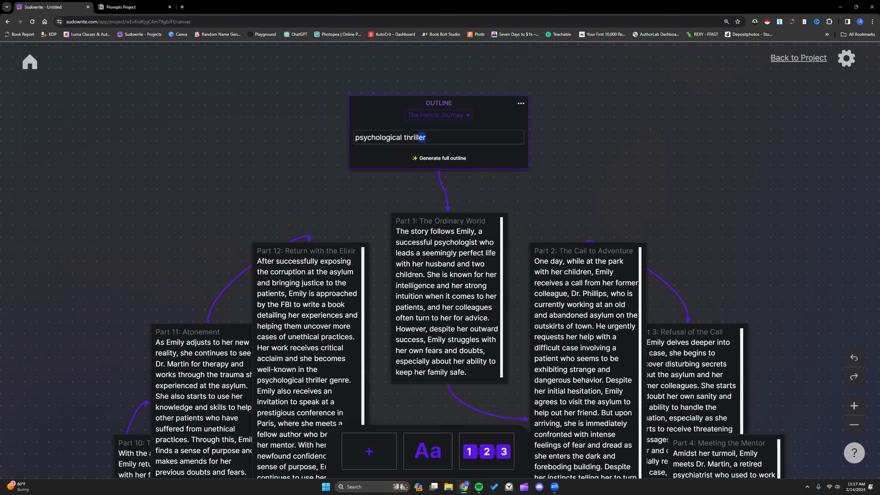
left_click_drag(427, 137, 353, 136)
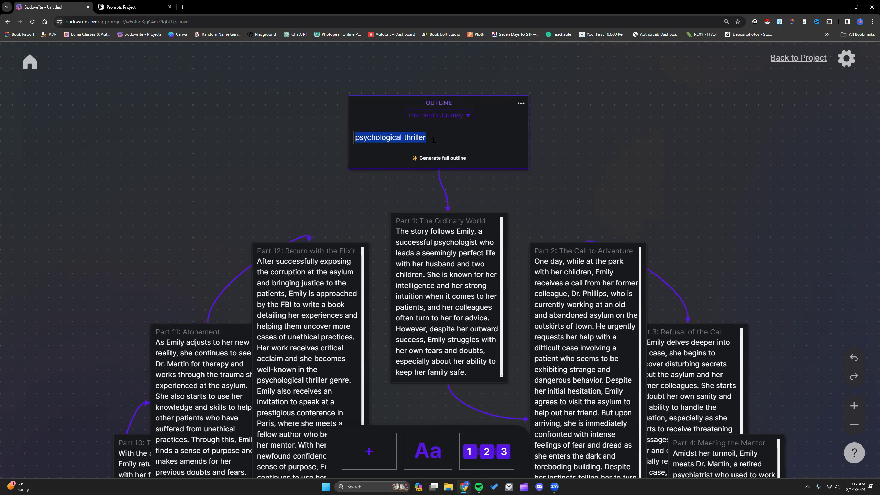
left_click(567, 175)
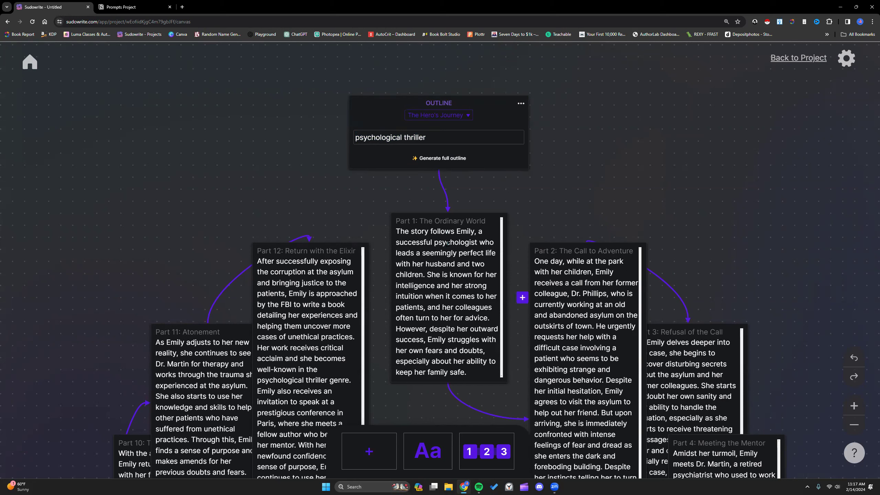
left_click(432, 132)
scroll(285, 154, "down", 2)
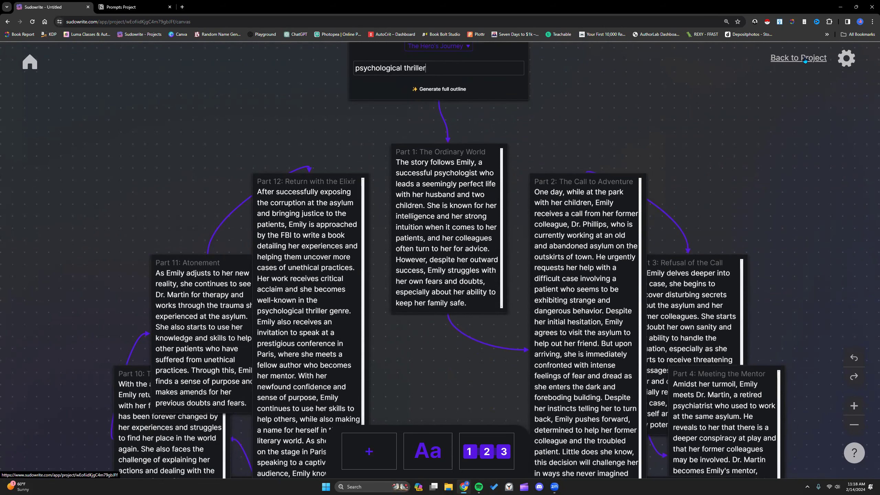
scroll(679, 119, "up", 2)
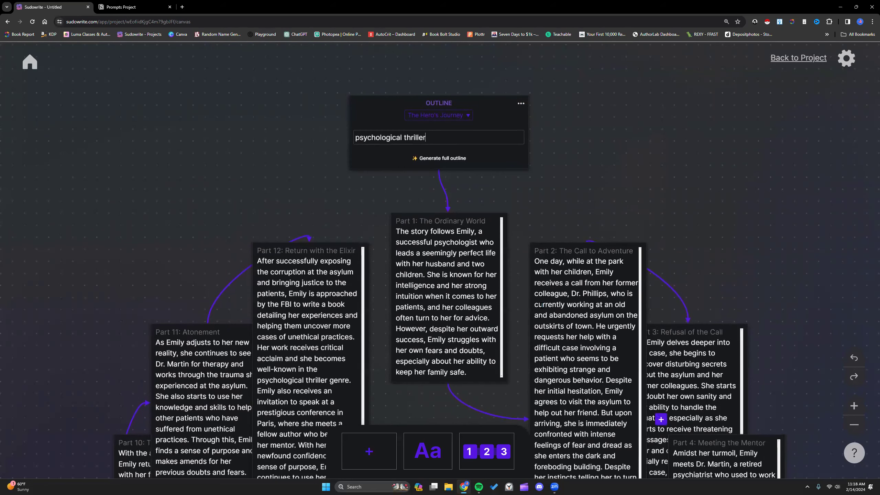
- Add a blank card and a text heading to the canvas, placing both left of the Outline card with the heading above the blank card
scroll(540, 305, "left", 10)
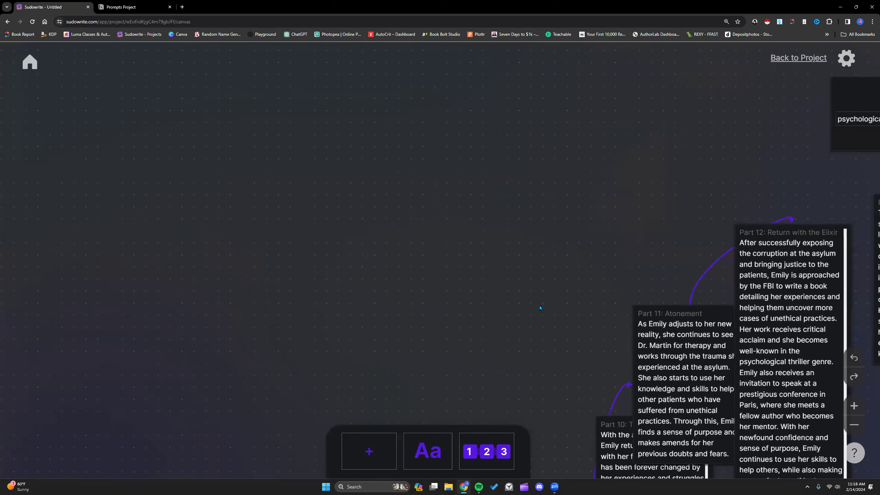
scroll(538, 307, "down", 2)
scroll(539, 308, "up", 8)
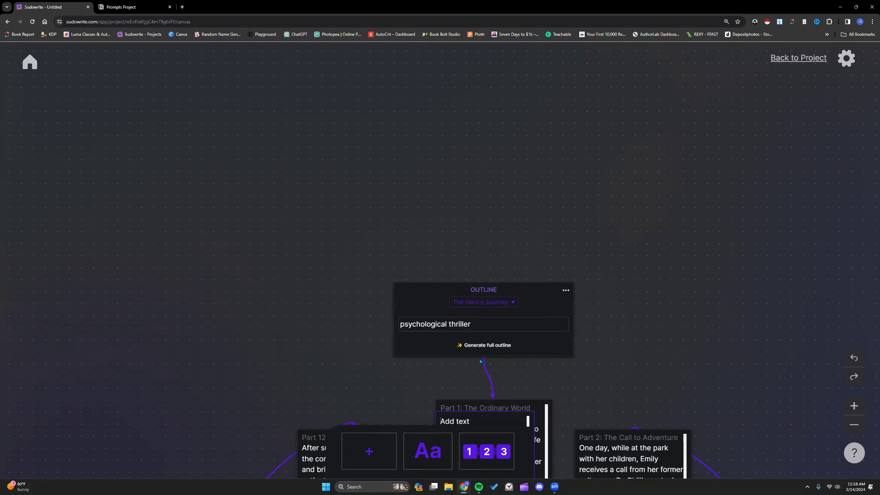
left_click_drag(482, 311, 116, 151)
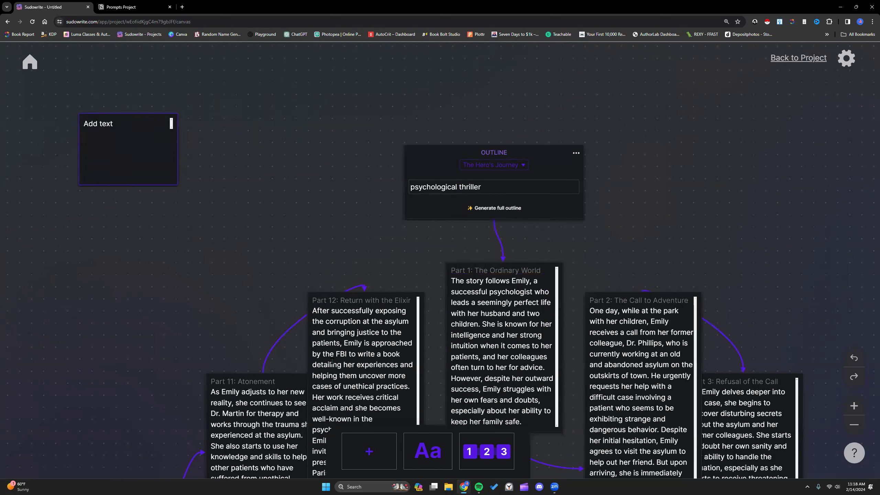
left_click(422, 450)
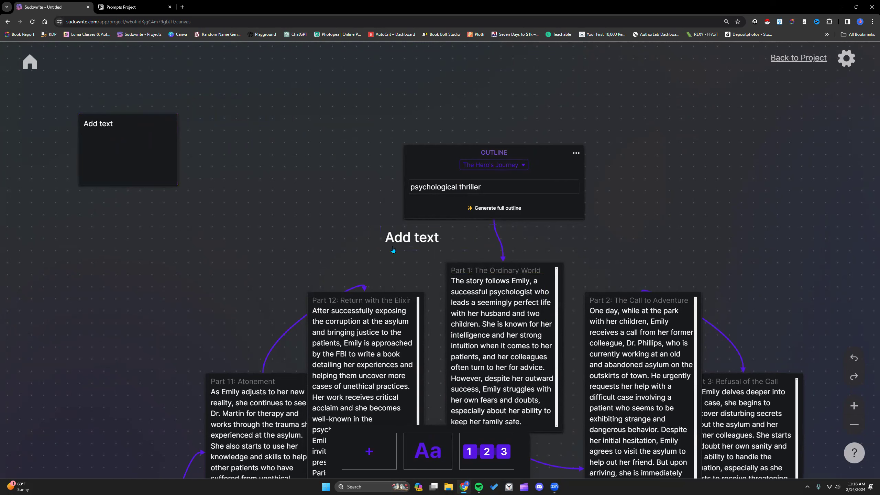
left_click_drag(430, 248, 119, 109)
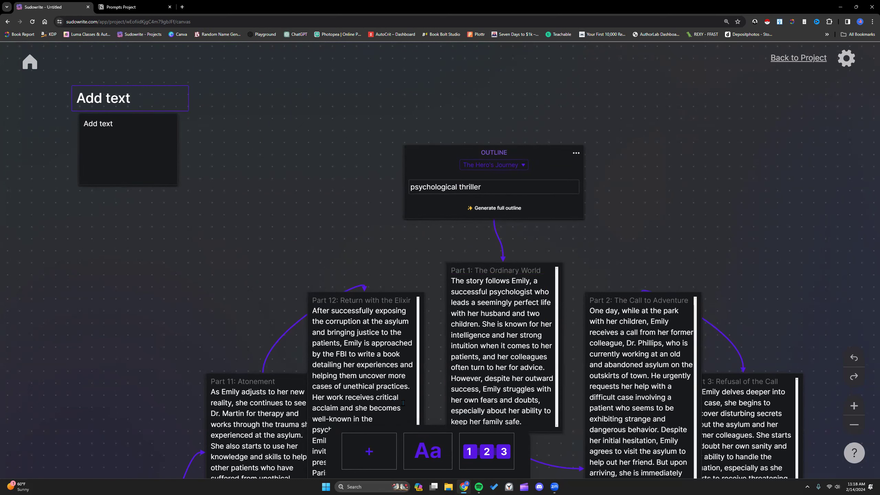
- Visualize the Part 1: The Ordinary World card and place the generated image below the blank card
scroll(502, 346, "down", 5)
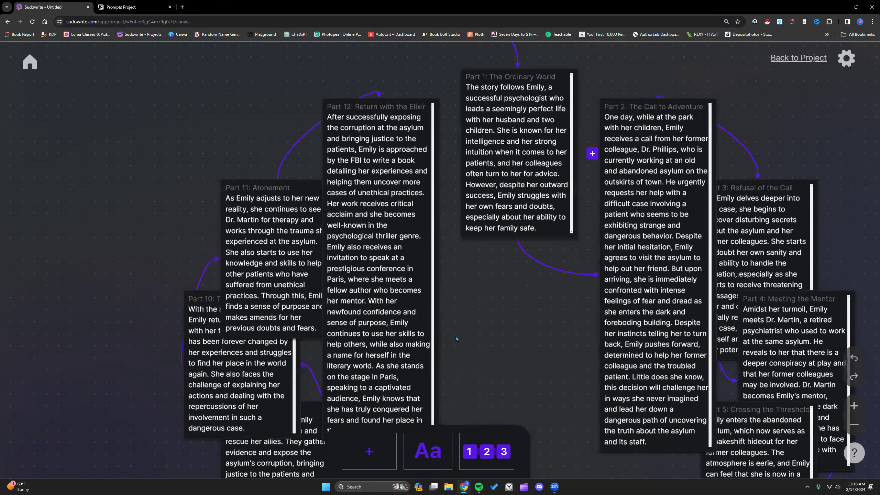
scroll(455, 339, "up", 2)
scroll(502, 377, "up", 1)
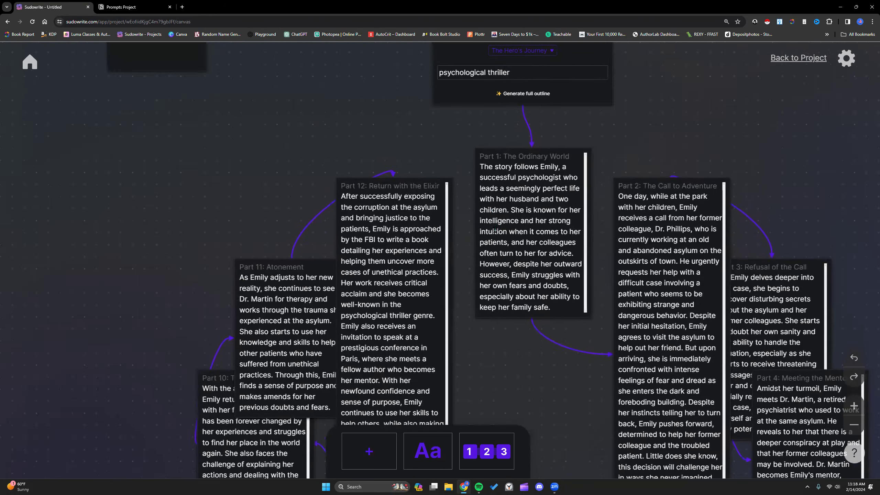
left_click_drag(482, 178, 575, 266)
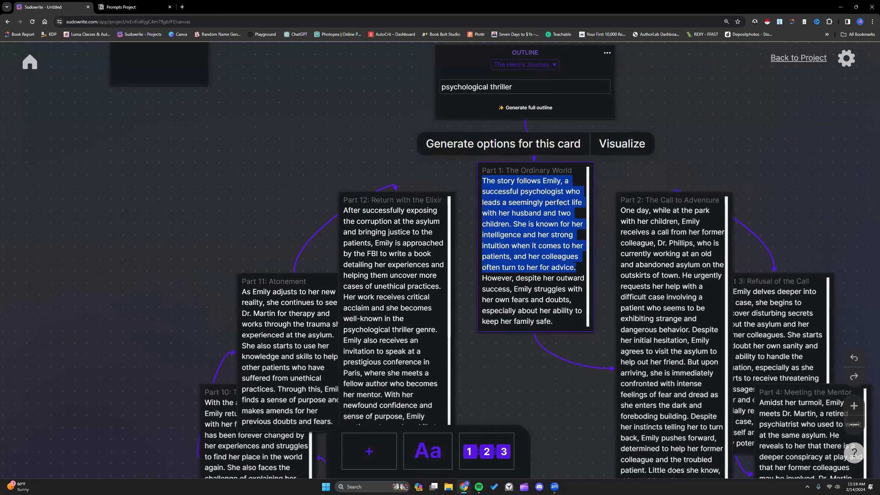
left_click_drag(574, 233, 514, 223)
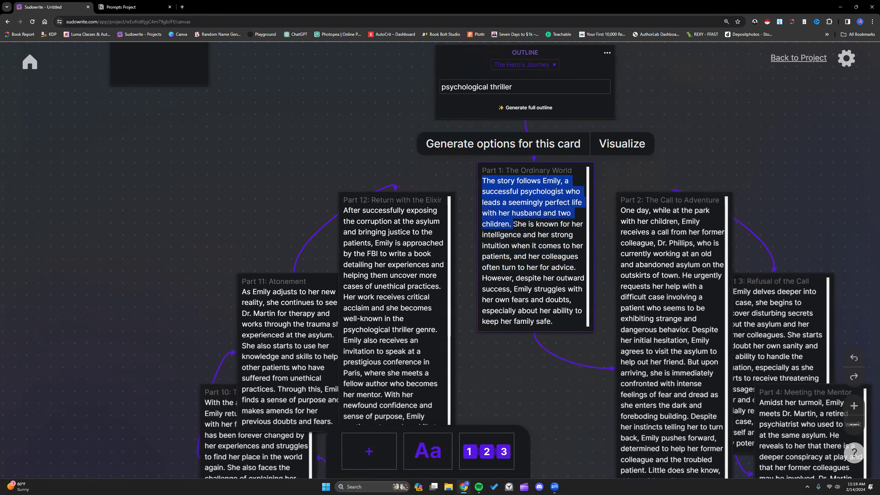
left_click(653, 150)
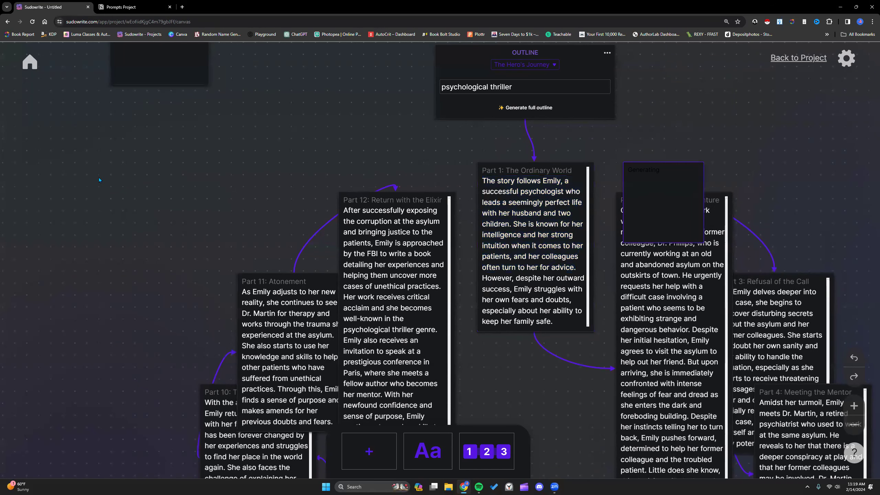
scroll(99, 180, "up", 2)
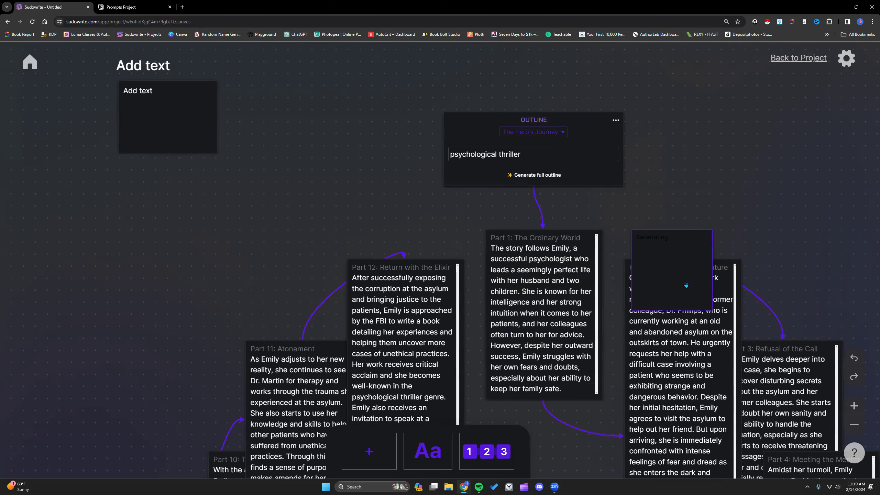
left_click_drag(677, 273, 141, 210)
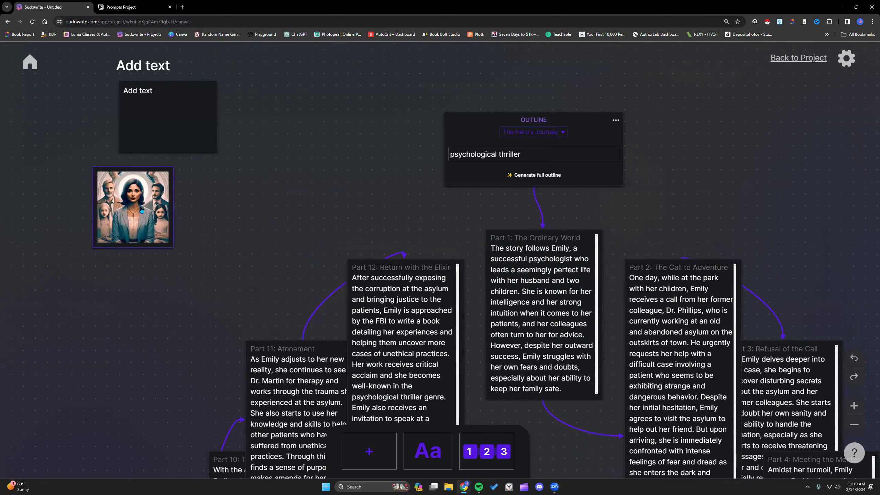
- Return from the canvas to the project, dismiss the Chapter Generator, and paste the copied outline into the Untitled document
scroll(173, 134, "up", 2)
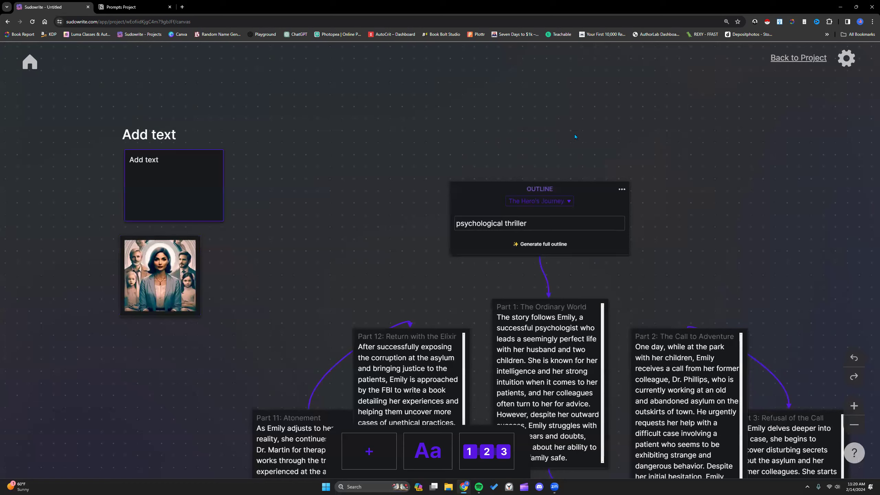
scroll(590, 207, "down", 3)
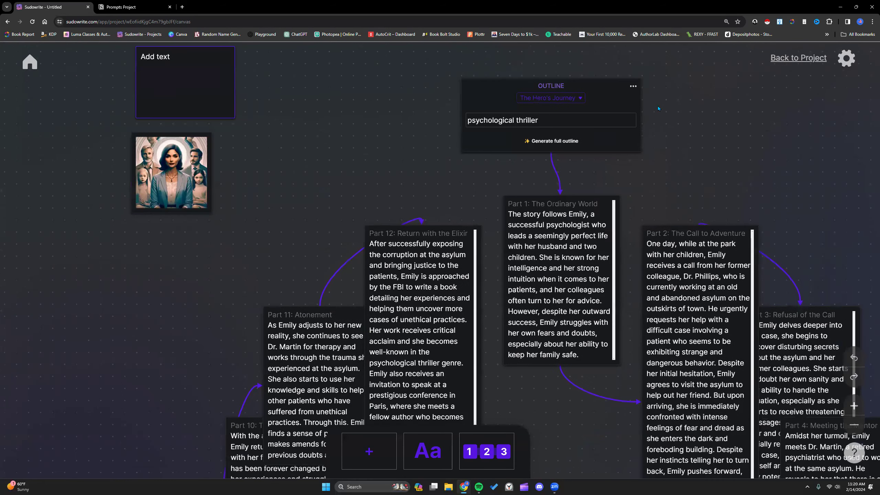
left_click(633, 86)
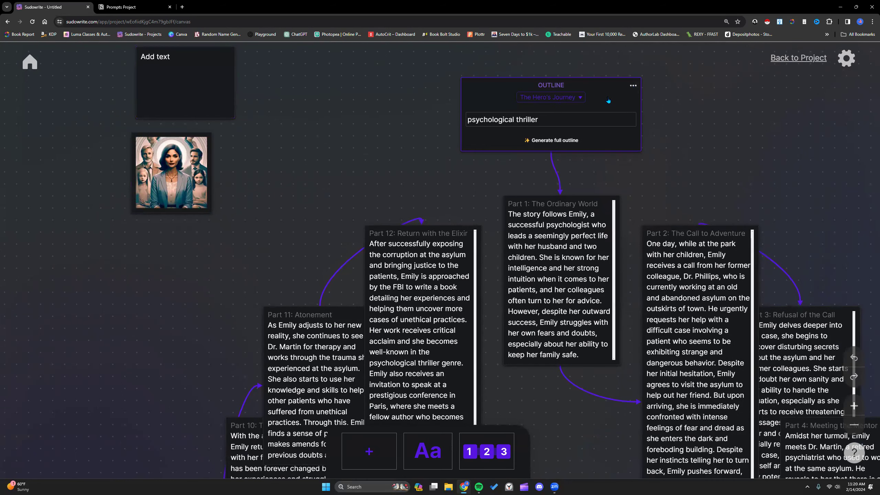
left_click(808, 57)
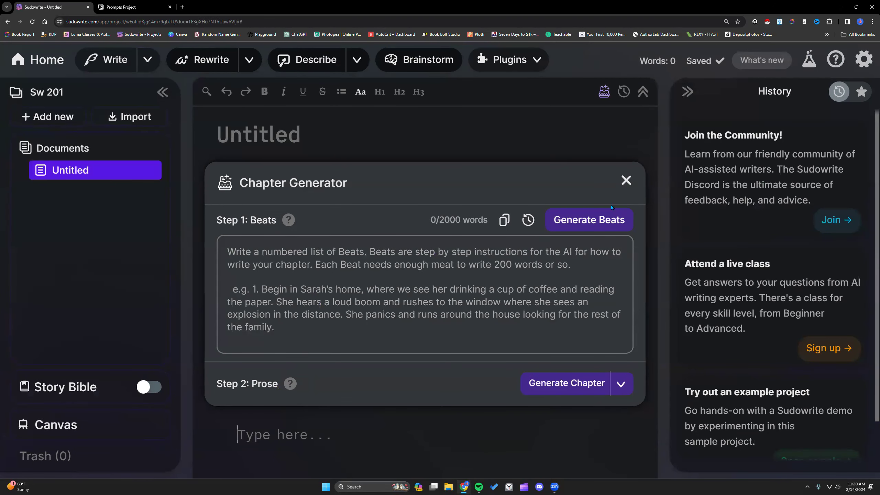
left_click(626, 180)
right_click(313, 166)
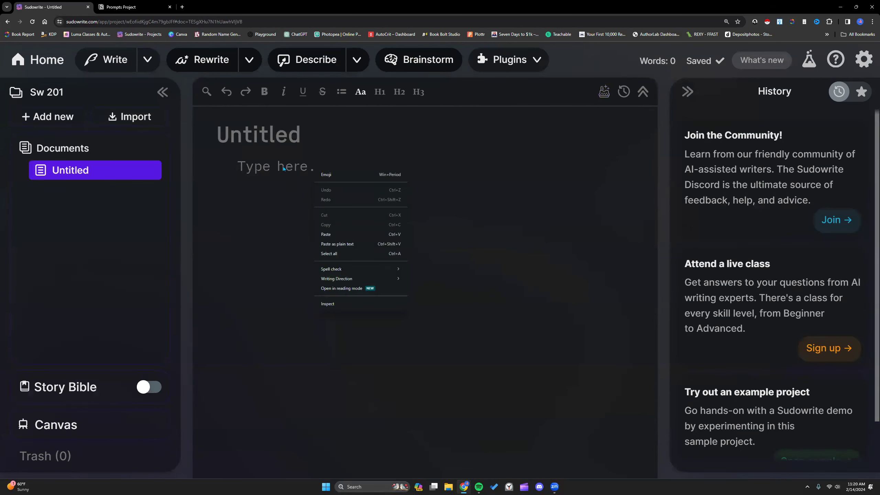
left_click(332, 236)
- Review the pasted outline parts in the document and look at the options available for the document
scroll(332, 236, "down", 14)
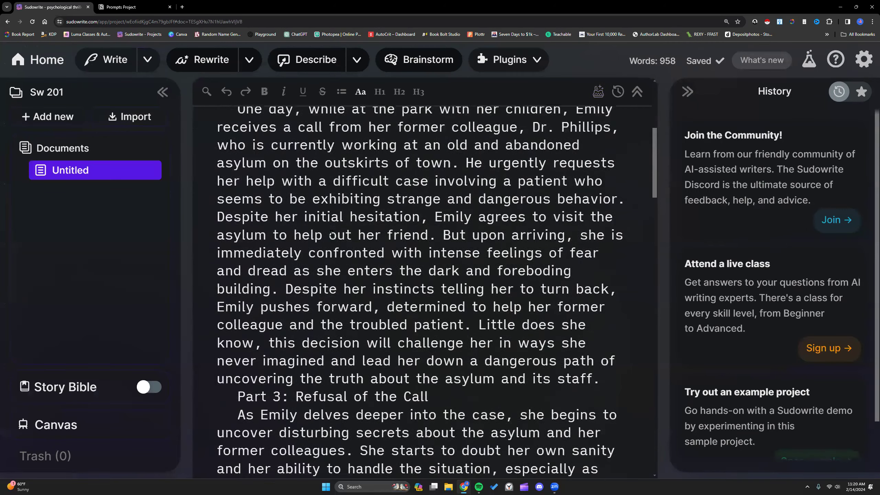
scroll(331, 233, "down", 5)
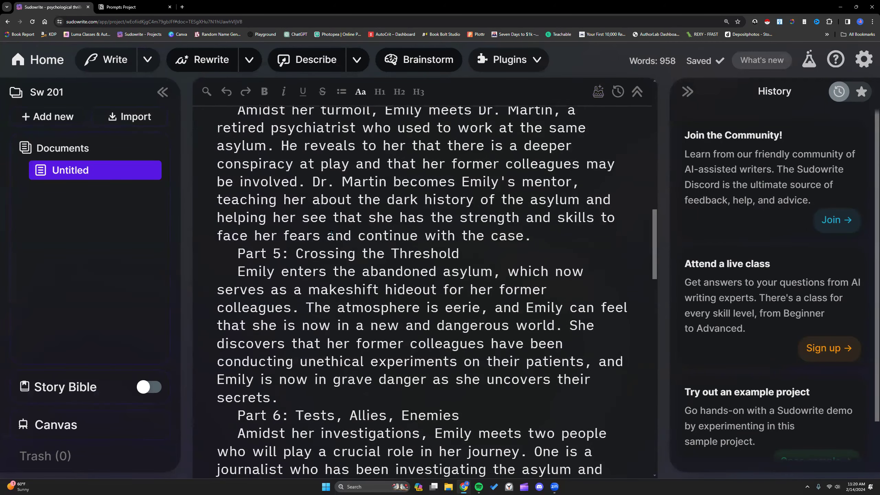
scroll(331, 232, "up", 3)
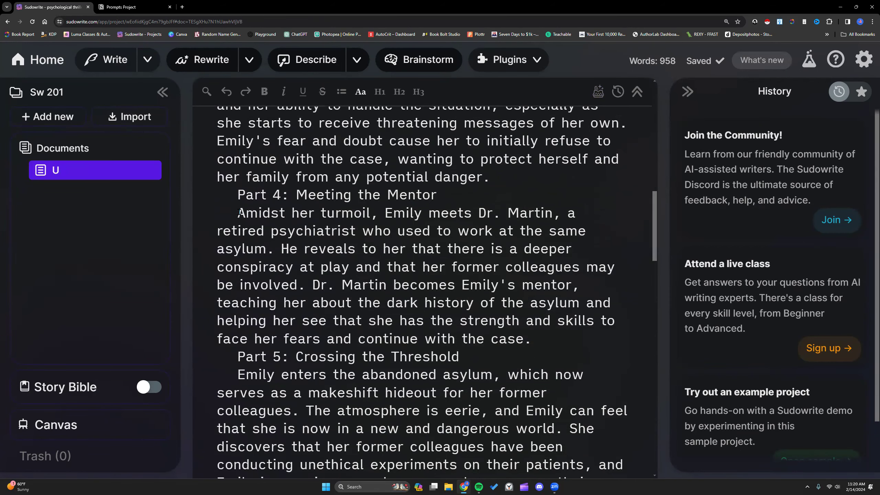
scroll(240, 214, "up", 5)
left_click_drag(237, 223, 528, 346)
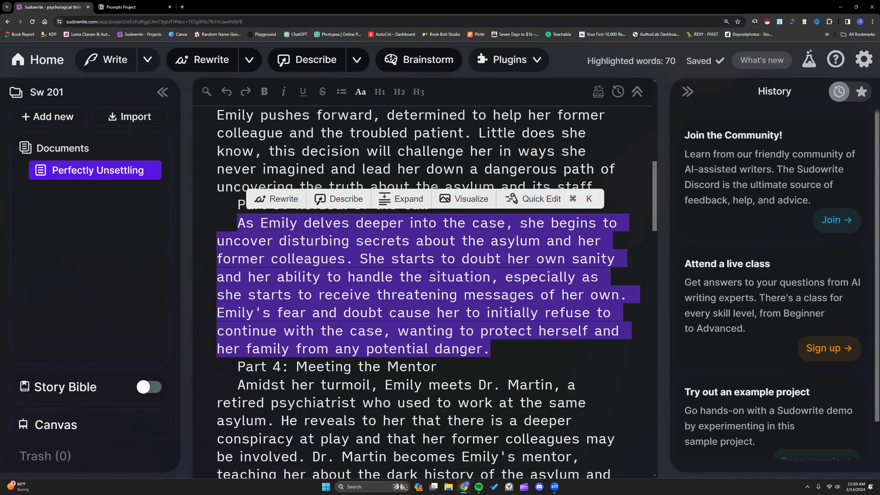
scroll(430, 273, "up", 10)
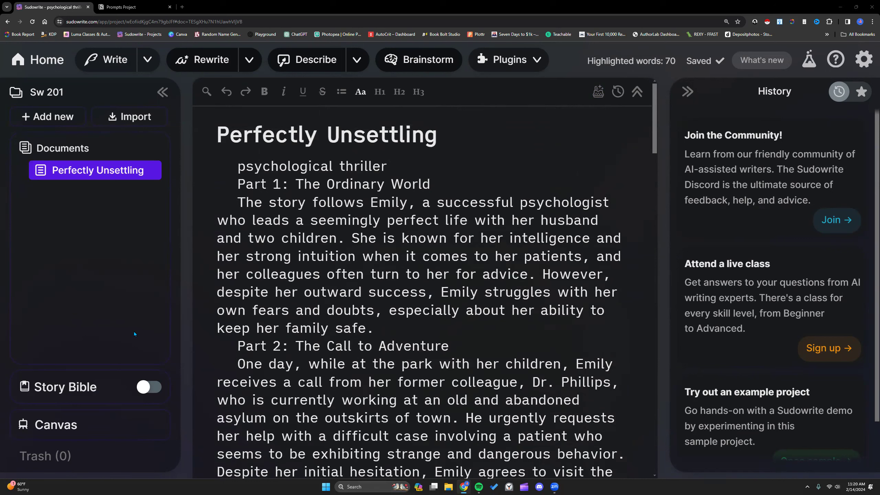
left_click(113, 273)
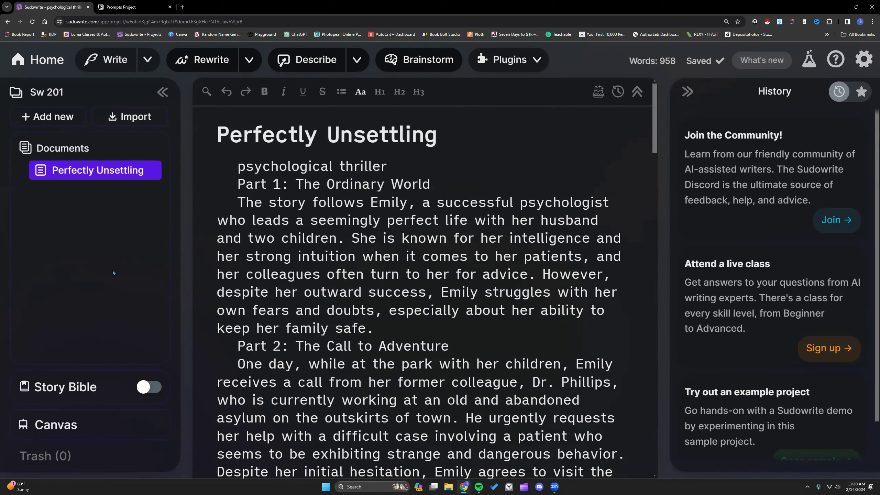
left_click(151, 170)
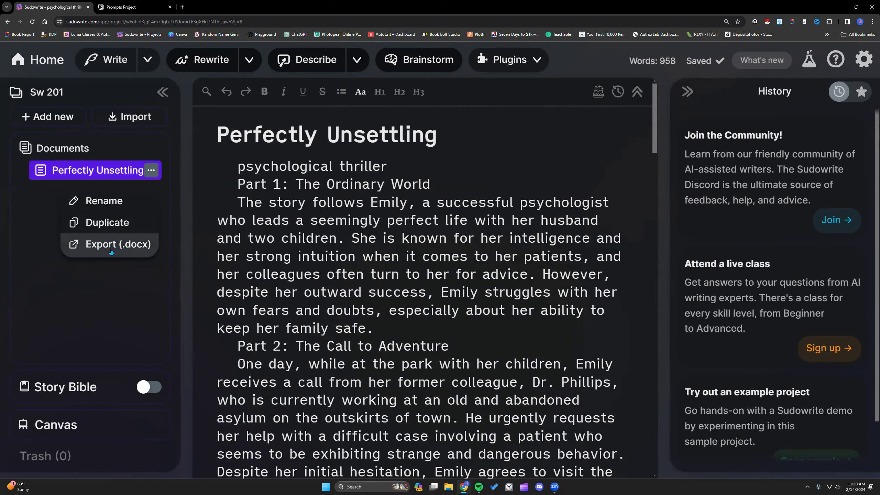
- Turn on the Story Bible for the project and open its Braindump section for writing
left_click(145, 387)
left_click(88, 271)
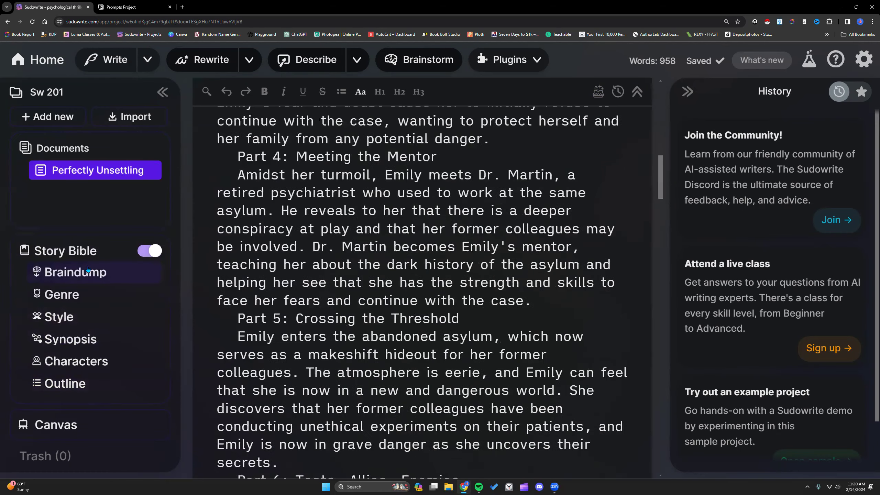
left_click(239, 138)
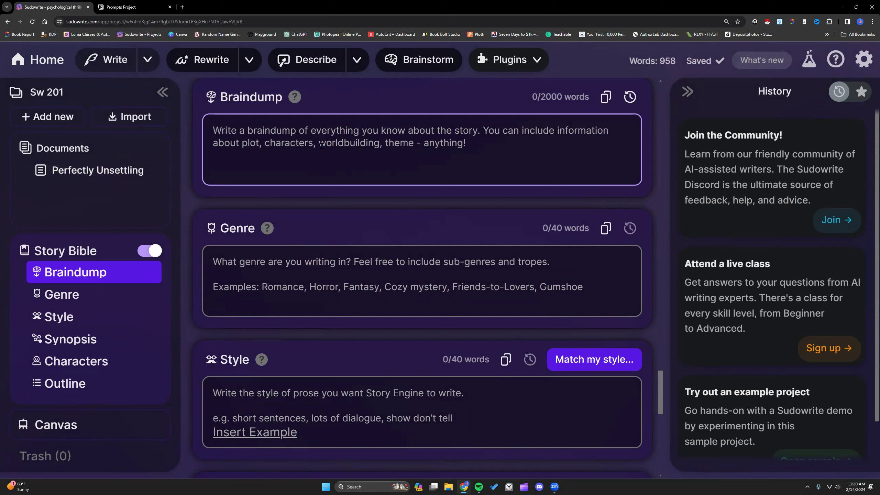
- Fill the Braindump with "a psychological thriller where a detective tries to catch a serial killer. The serial killer taunts the detective with notes that become increasingly personal."
type("a psyc")
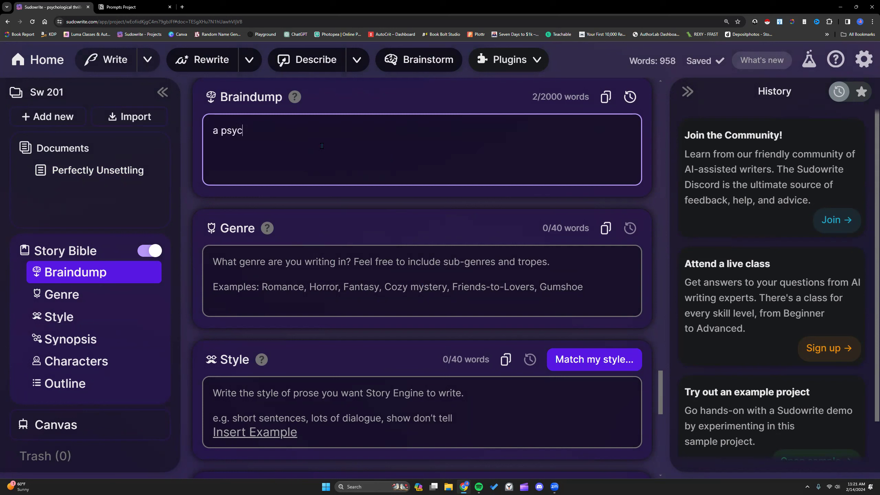
type("hological thriller wh")
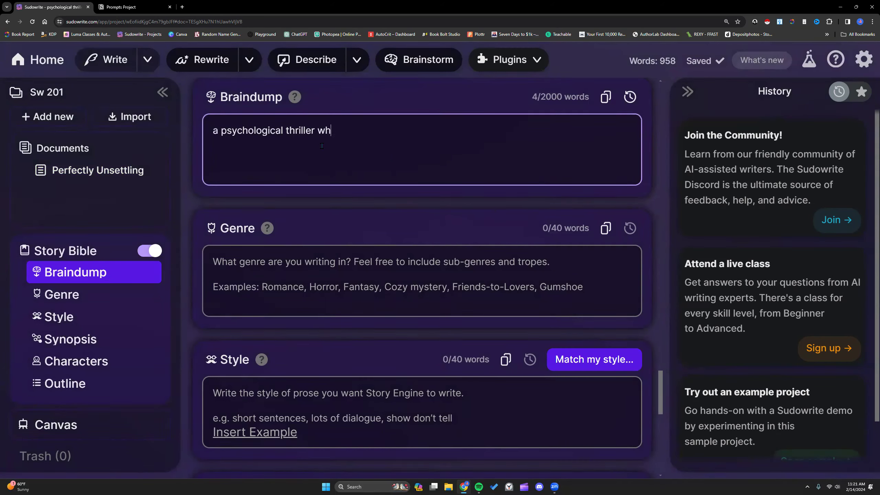
type("ere a detective")
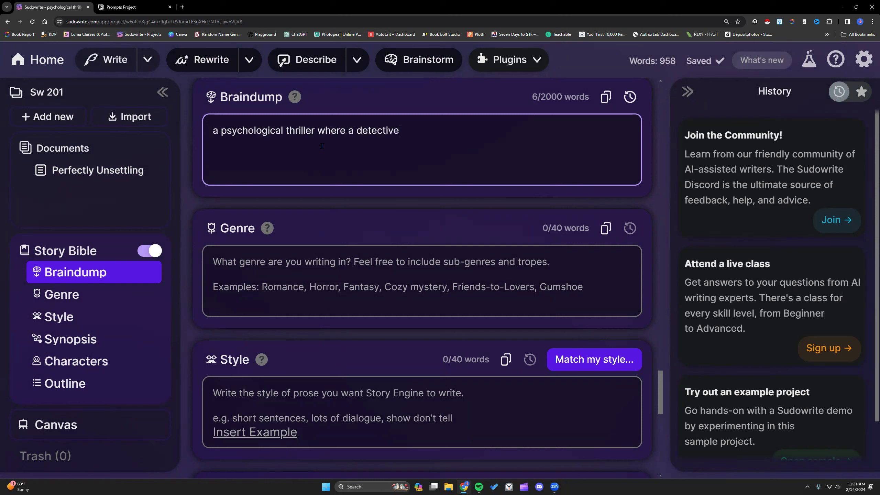
type(" tries to catch a seria")
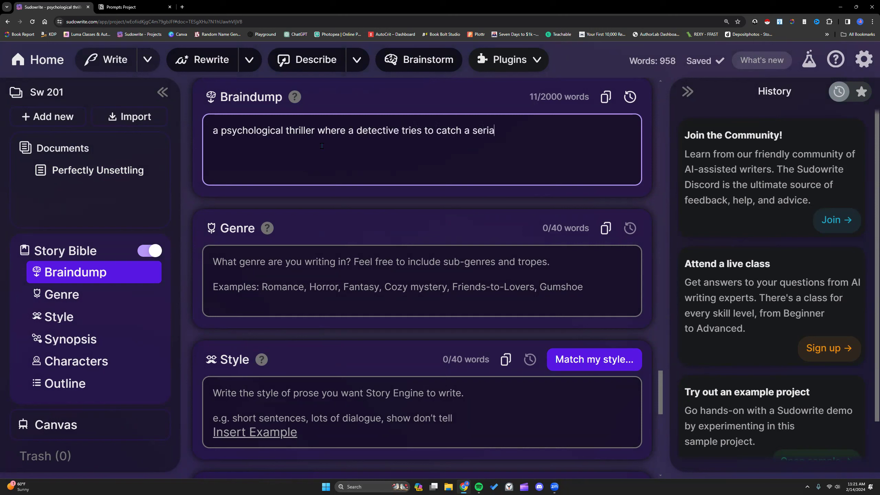
type("l killer. The serial killer taunts the detective with notes")
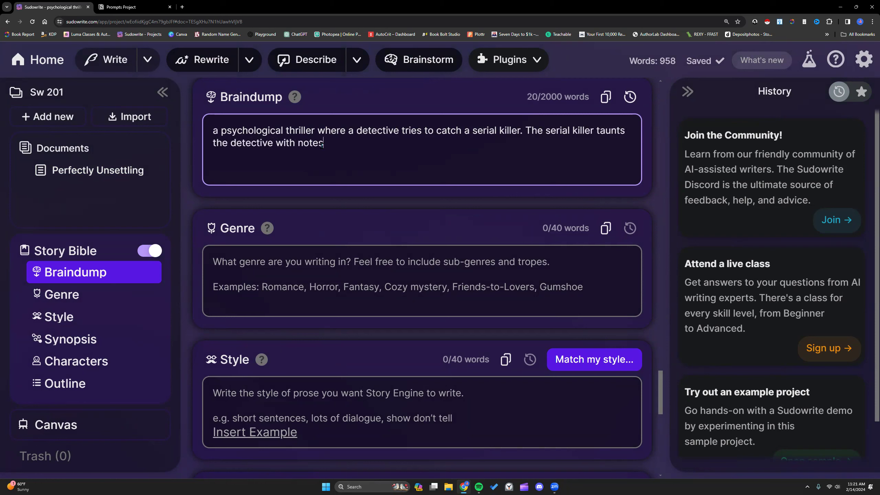
type(" that become increasingly")
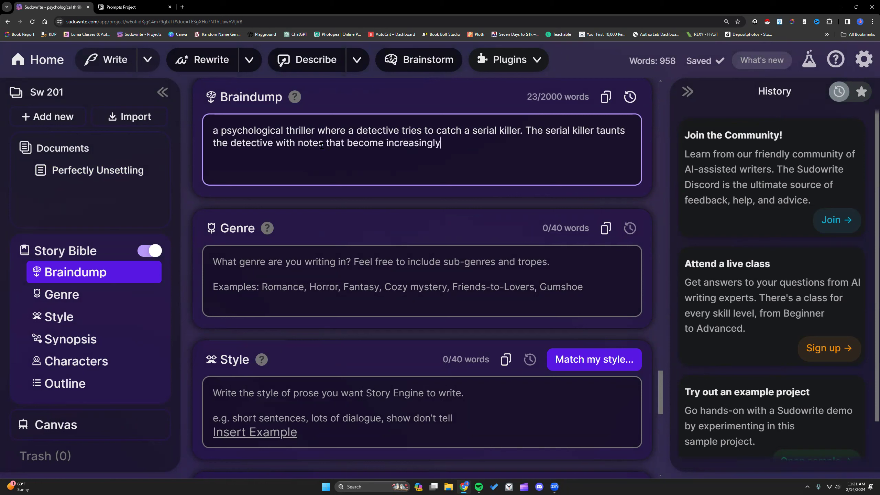
type(" personal.")
scroll(321, 147, "up", 1)
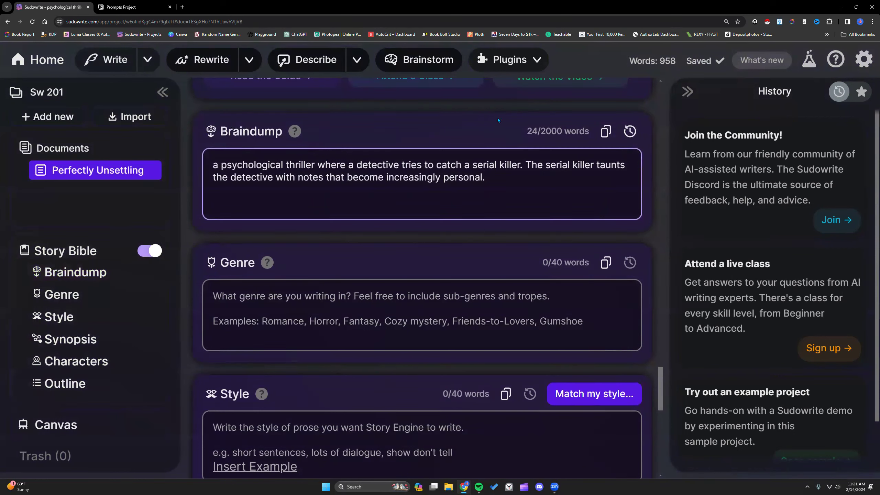
- Review the Braindump text and its word limit, and look through the Story Bible sections from Genre down to Outline
left_click_drag(539, 131, 587, 132)
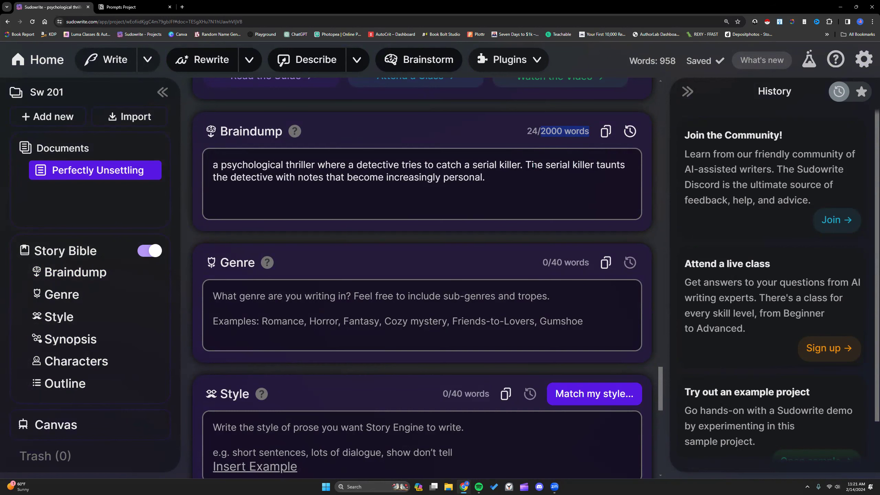
scroll(533, 166, "down", 3)
scroll(534, 168, "down", 7)
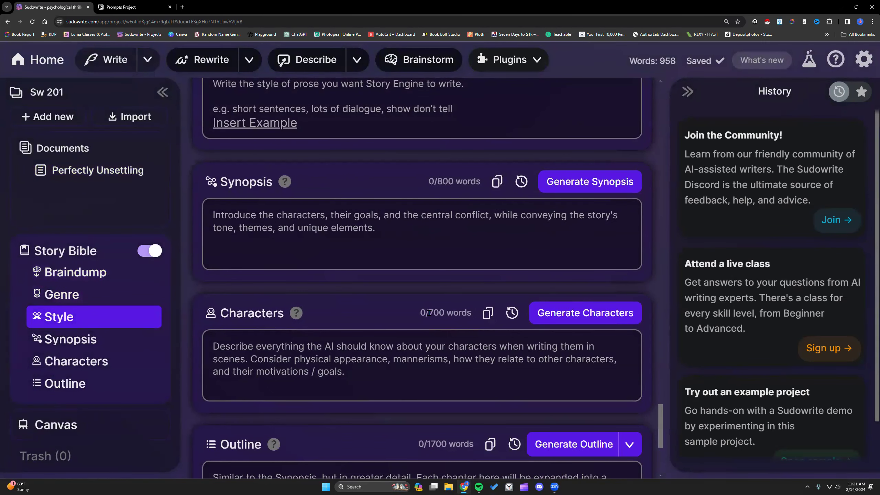
scroll(428, 313, "up", 1)
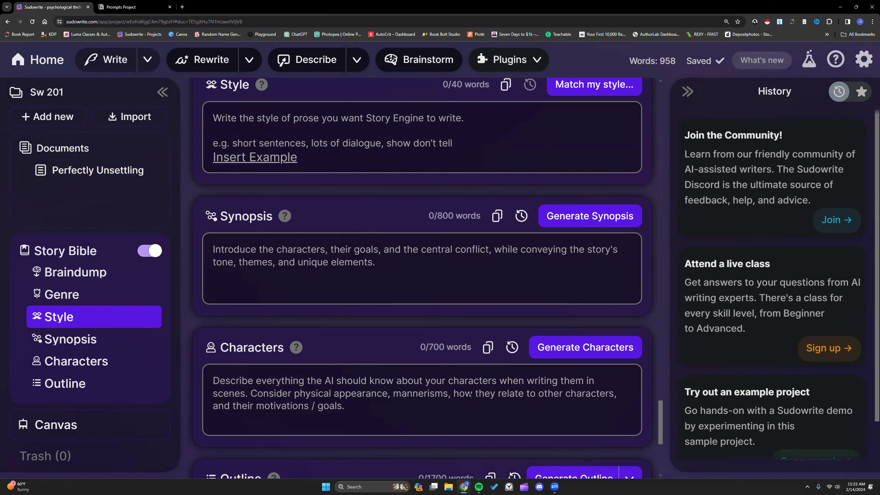
scroll(470, 396, "up", 8)
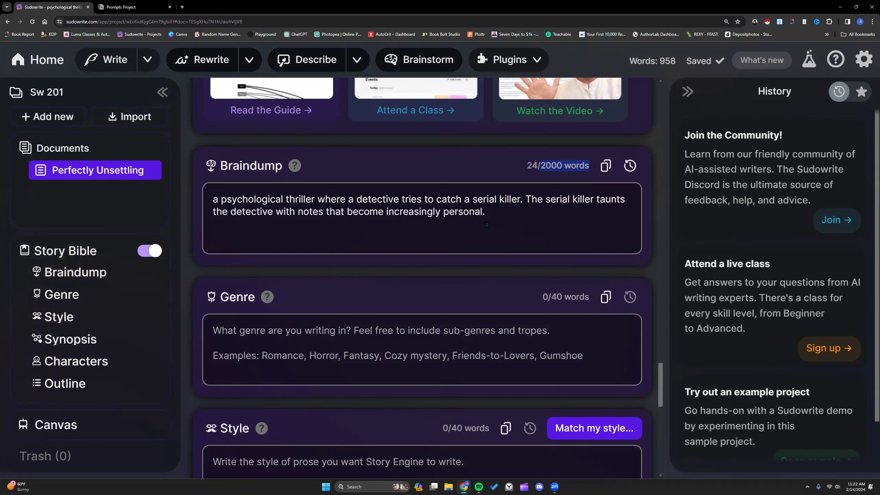
left_click(494, 216)
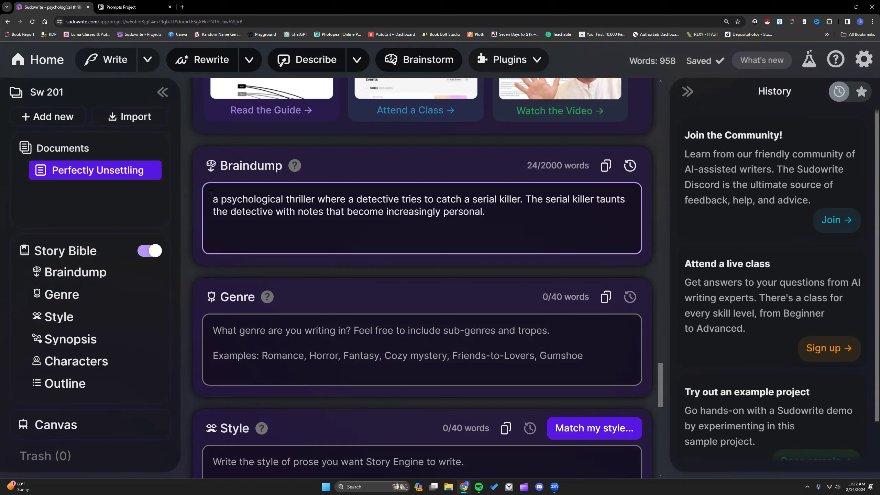
scroll(211, 193, "down", 2)
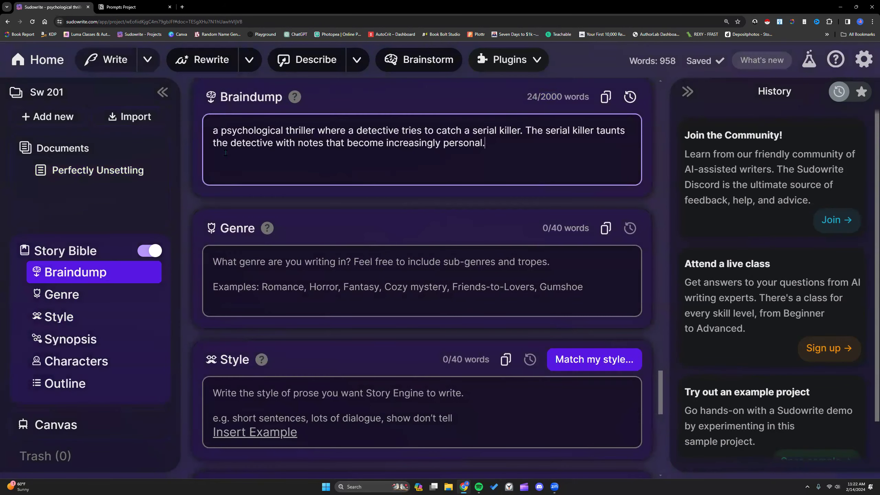
scroll(279, 259, "down", 13)
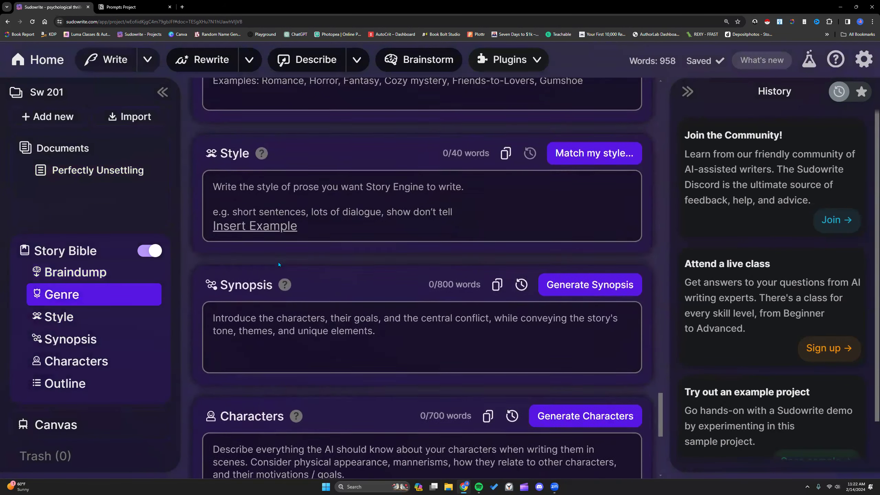
scroll(276, 267, "down", 2)
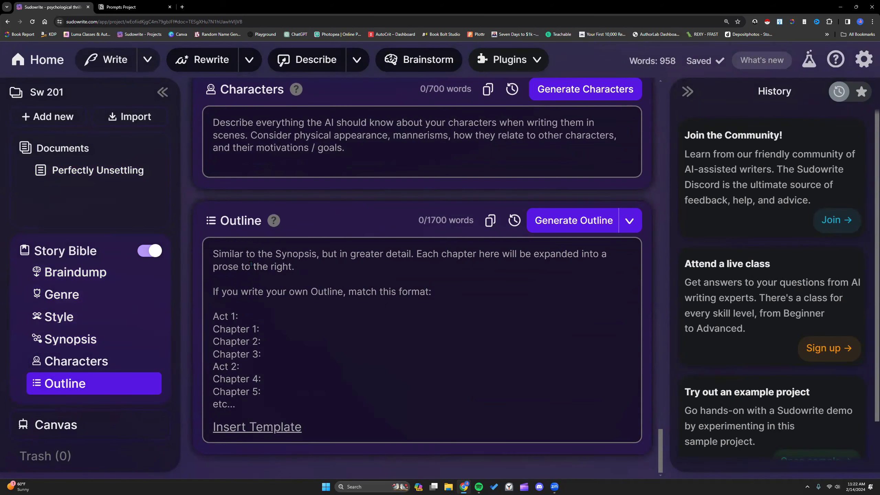
scroll(251, 264, "up", 13)
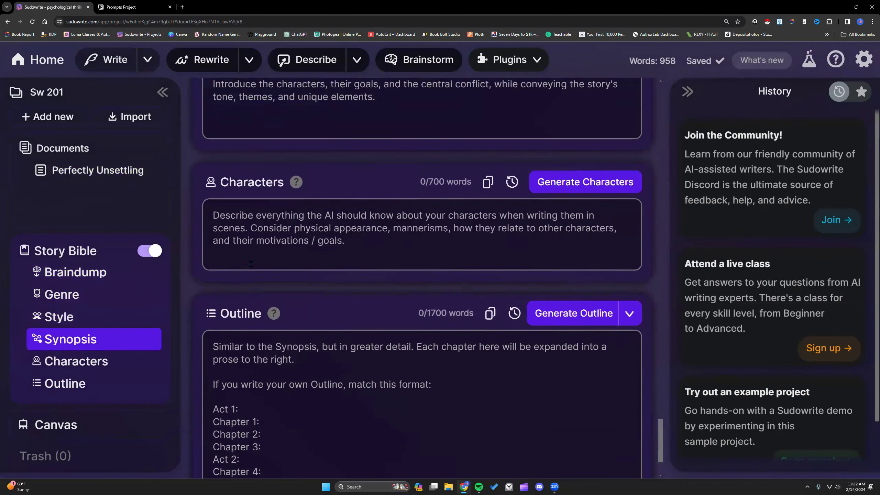
scroll(251, 267, "up", 7)
scroll(250, 266, "down", 4)
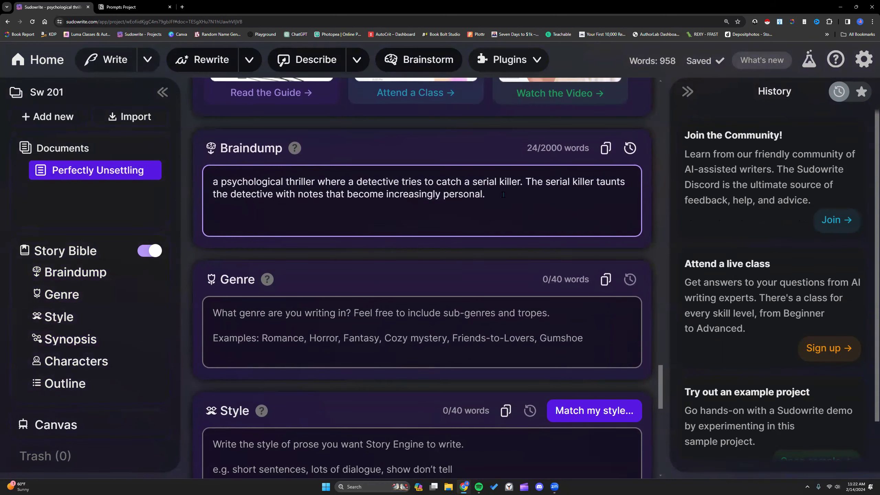
left_click_drag(509, 196, 211, 184)
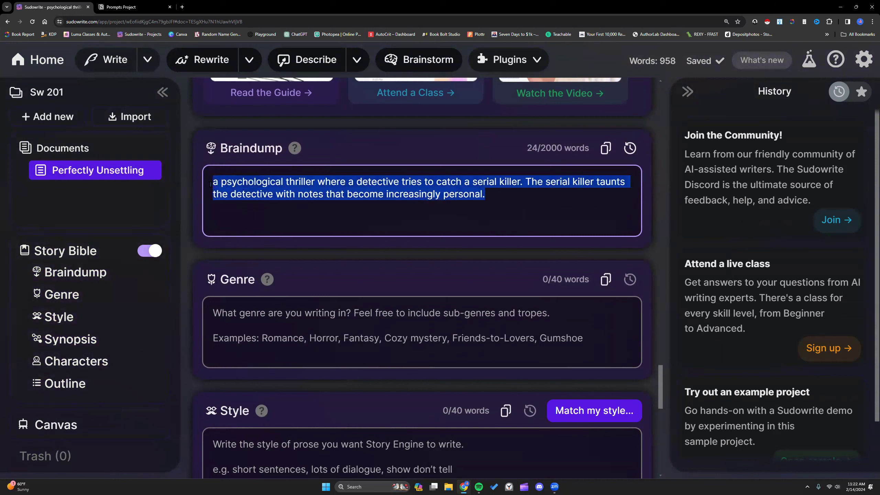
left_click(500, 200)
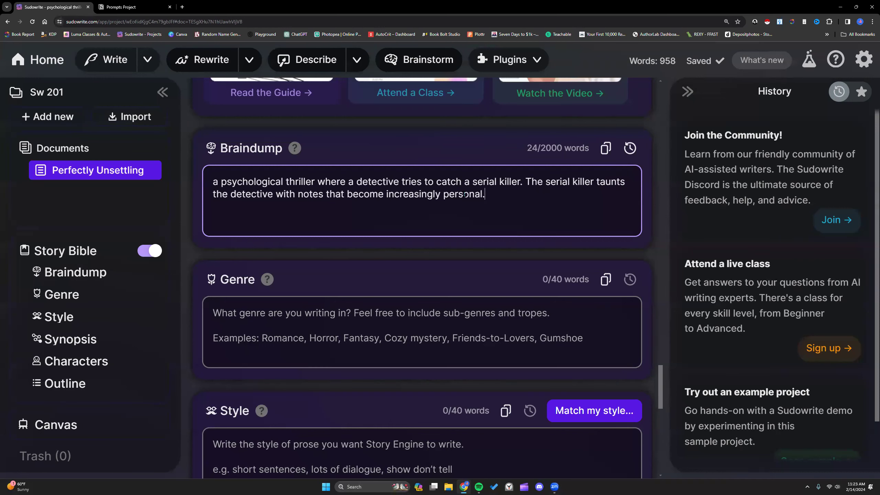
- Set the Story Bible's Genre to "psychological thriller"
scroll(461, 195, "down", 1)
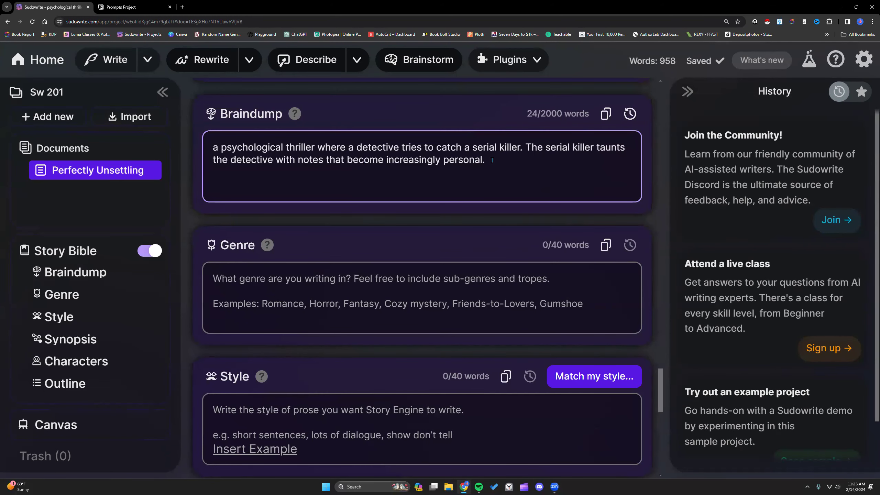
scroll(492, 160, "down", 3)
left_click(422, 175)
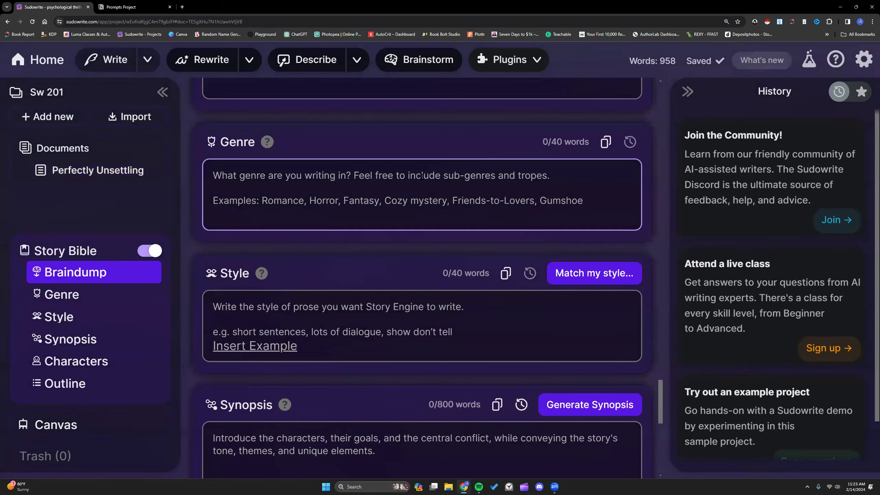
type("psychological thriller")
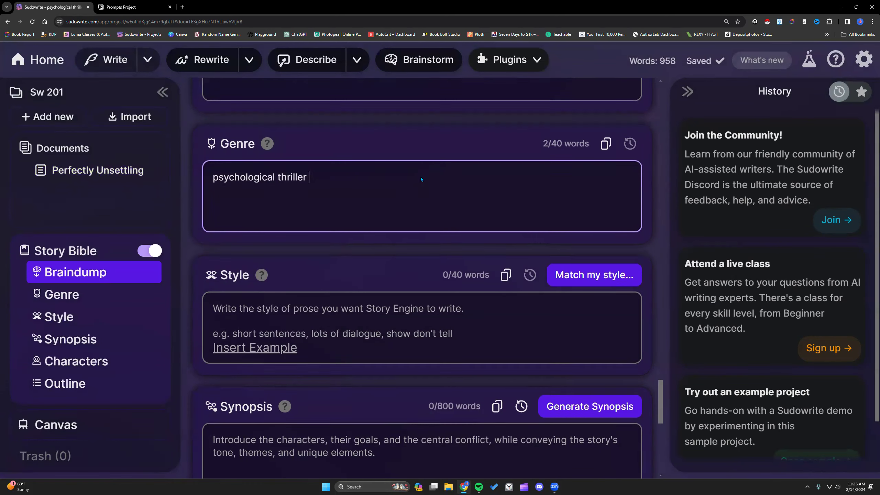
- Add a separate paragraph at the end of the Braindump: "[This is not the end of the story. The story continues in another book.]"
scroll(420, 175, "up", 3)
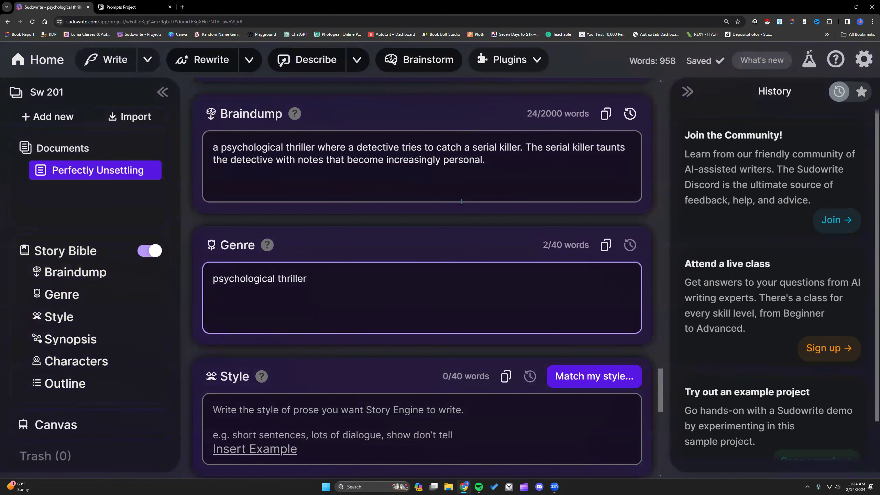
left_click(498, 166)
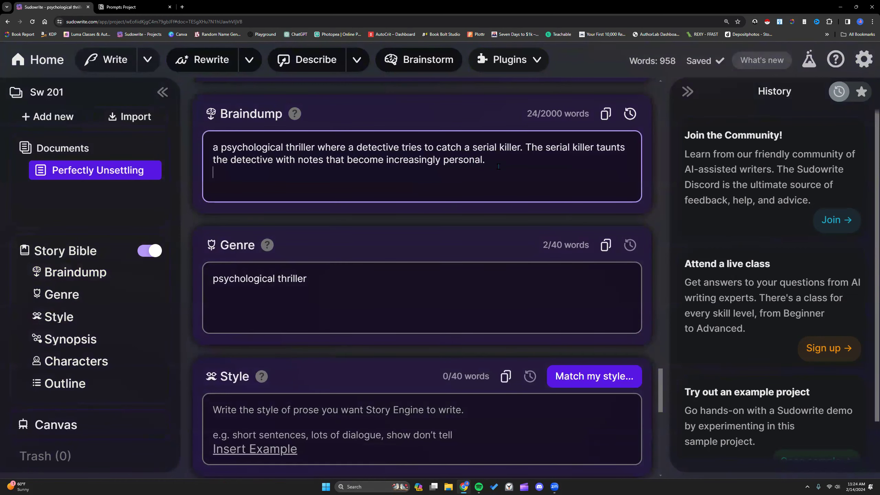
key("Return")
type("[")
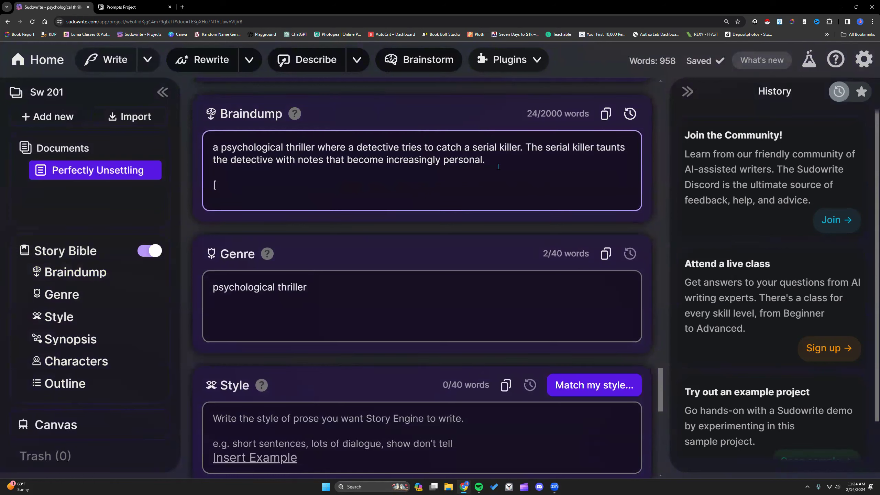
type("This is not the end of the story. The story continues in another book.")
type("]")
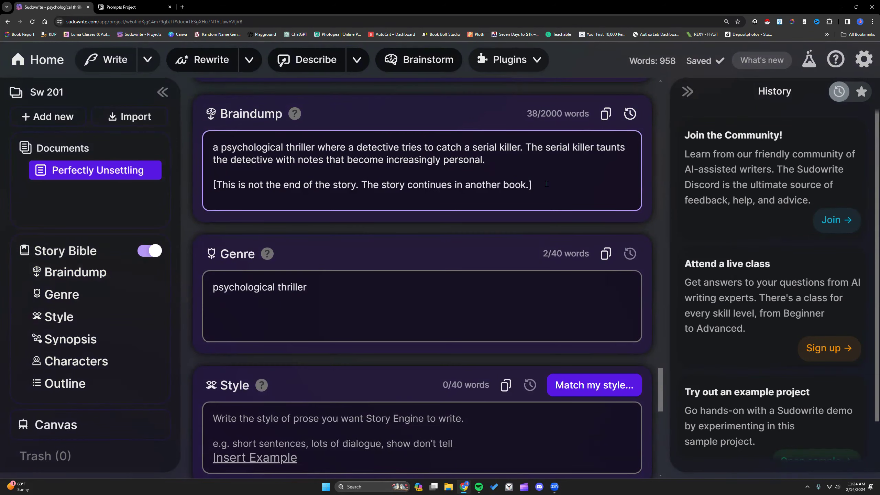
- Review the bracketed instruction in the Braindump about the story continuing in another book
left_click_drag(544, 187, 214, 184)
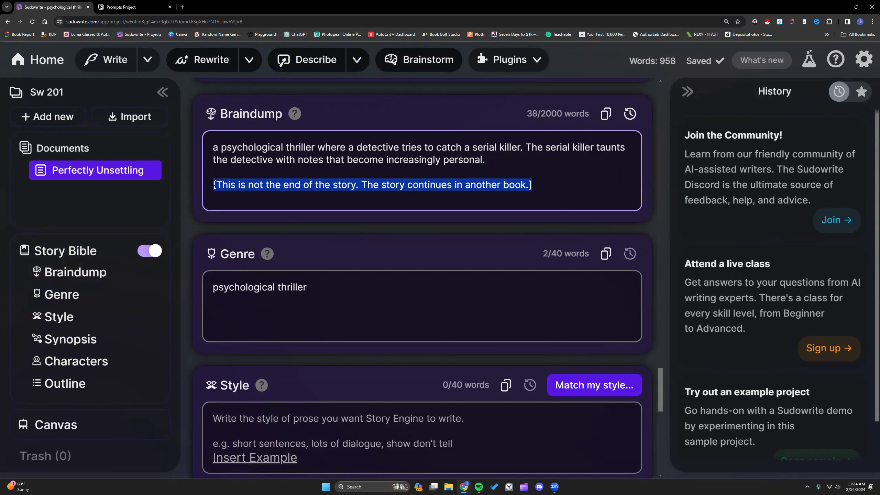
left_click(360, 184)
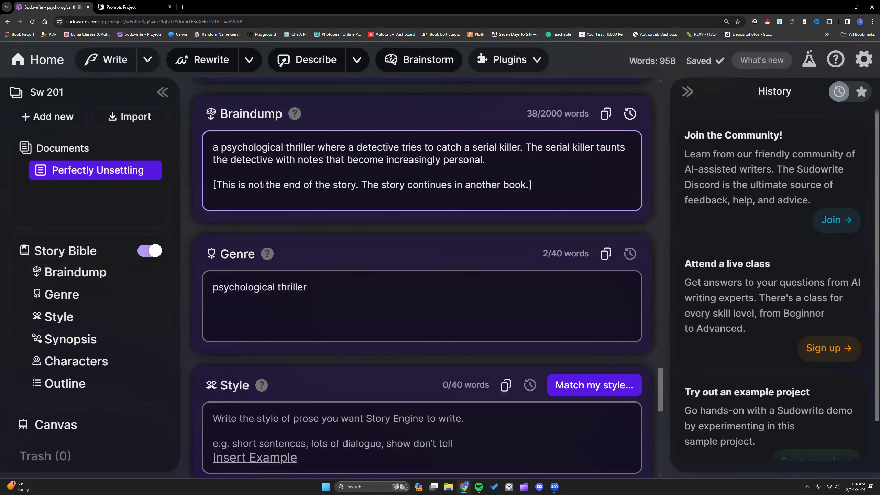
scroll(255, 185, "down", 1)
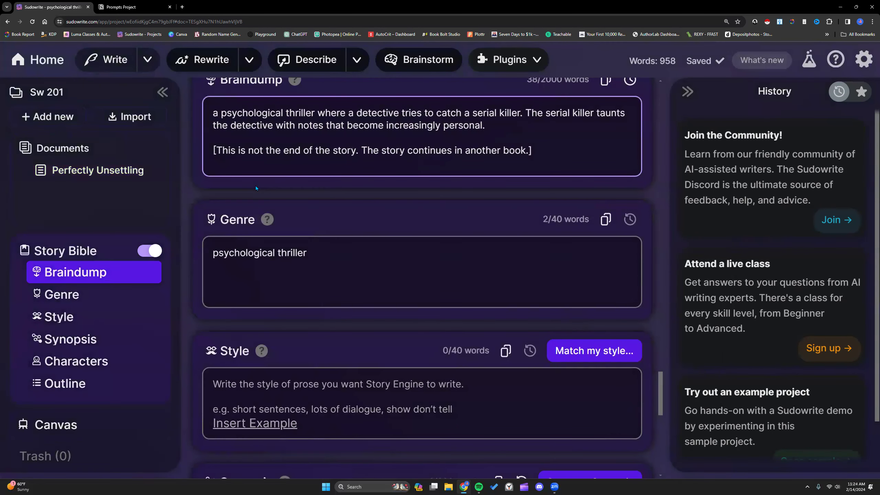
left_click_drag(215, 150, 535, 155)
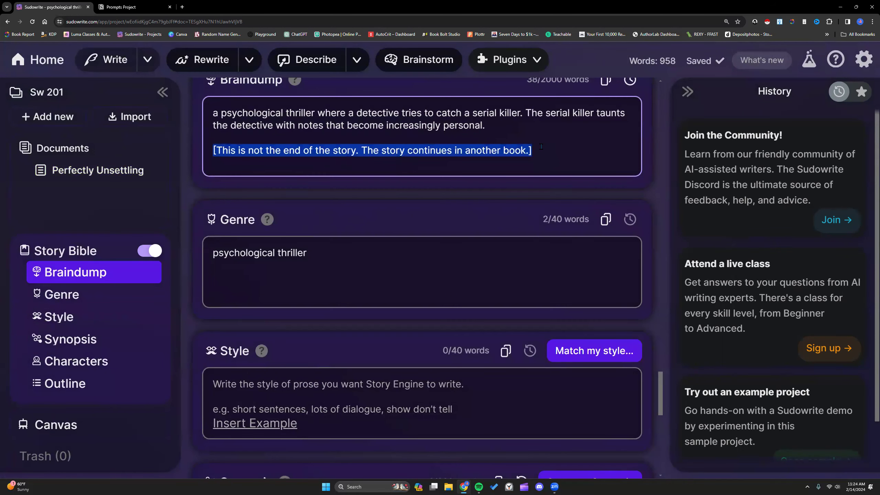
scroll(540, 147, "up", 1)
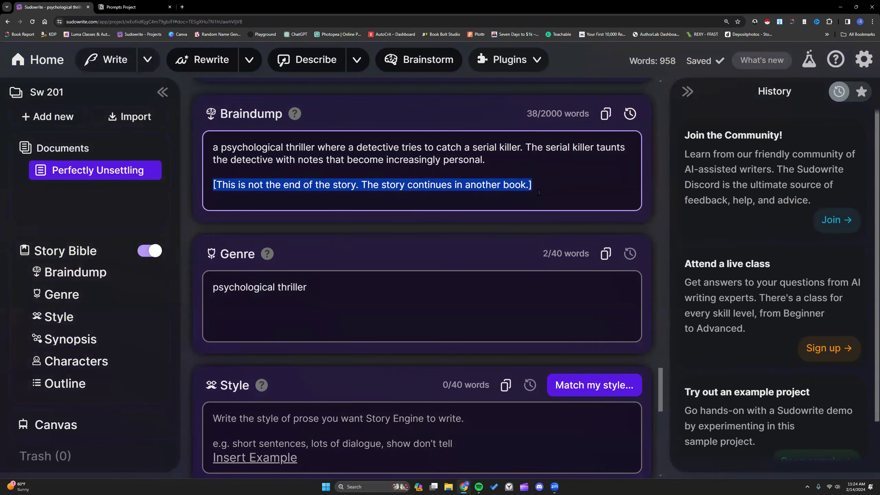
left_click_drag(539, 185, 213, 188)
left_click(556, 167)
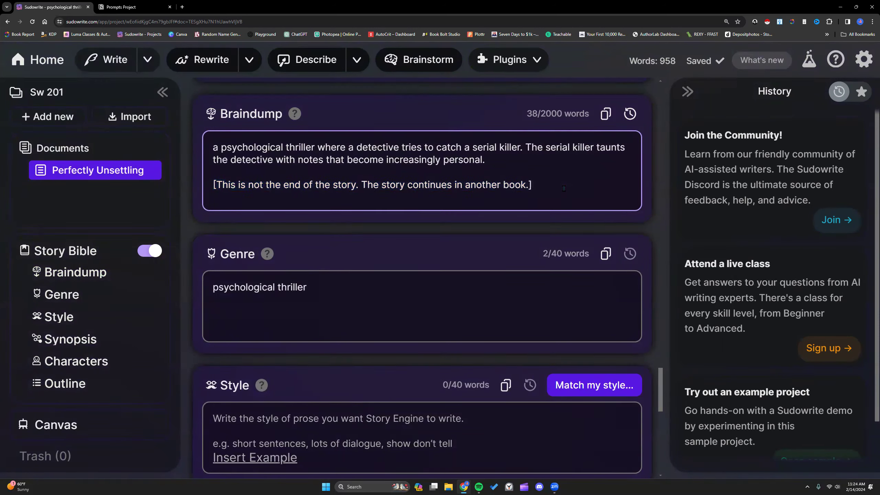
- Look over the Genre, Style and Synopsis sections and switch to the Prompts Project page in Notion
scroll(564, 189, "down", 1)
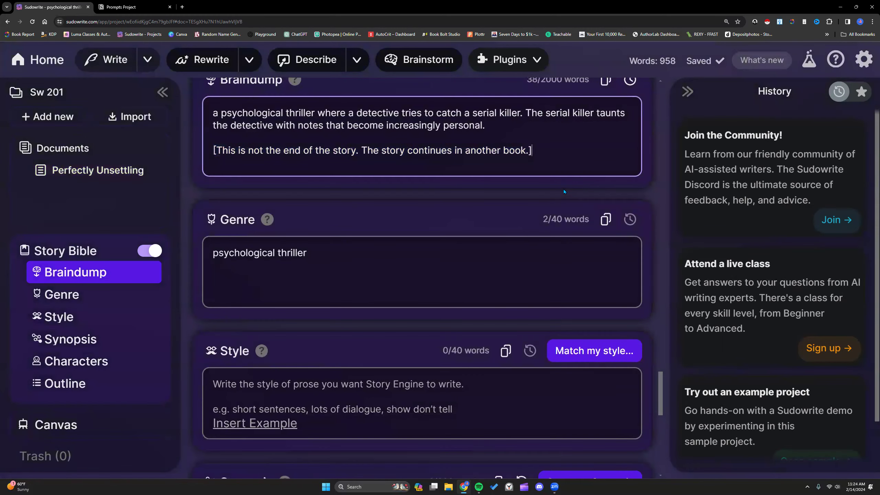
scroll(564, 192, "down", 1)
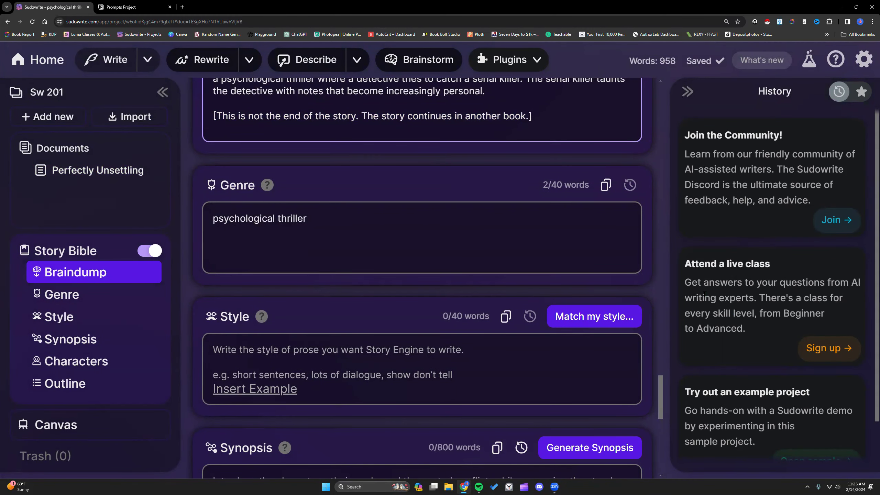
scroll(307, 263, "down", 4)
key("ctrl+Tab")
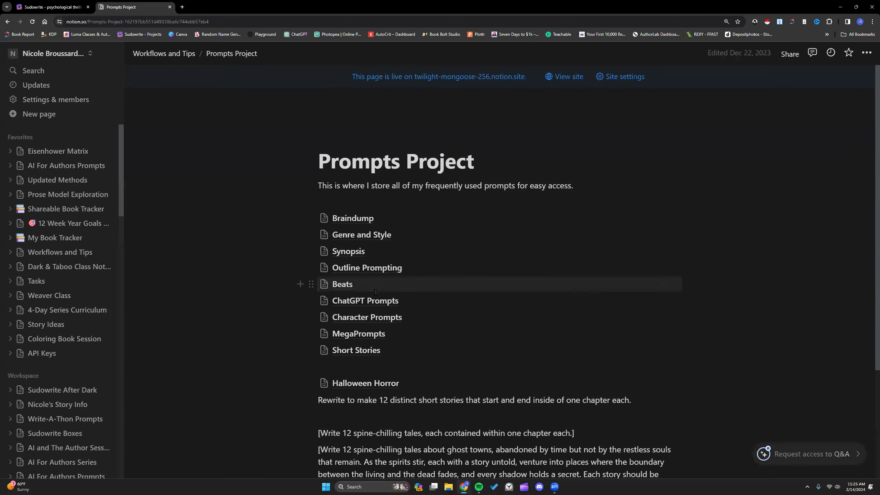
- Open the Sudowrite Boxes page in the Notion workspace and look over its list of subpages
scroll(63, 296, "down", 5)
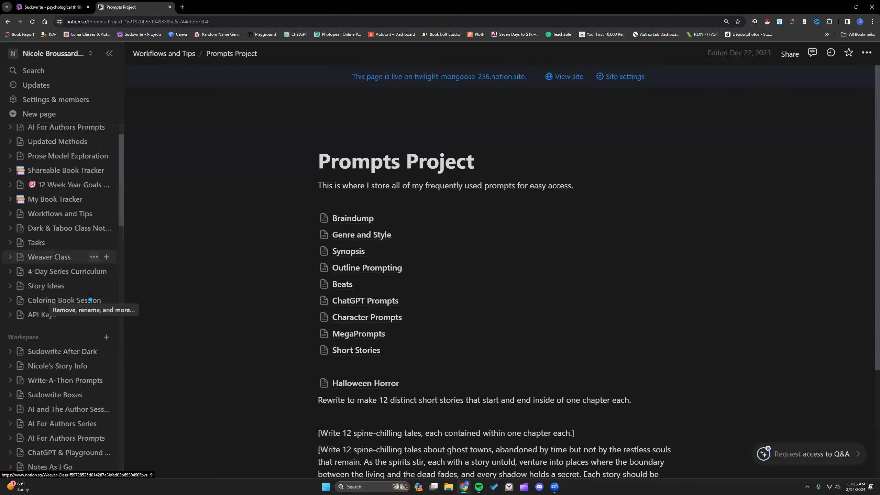
left_click(55, 261)
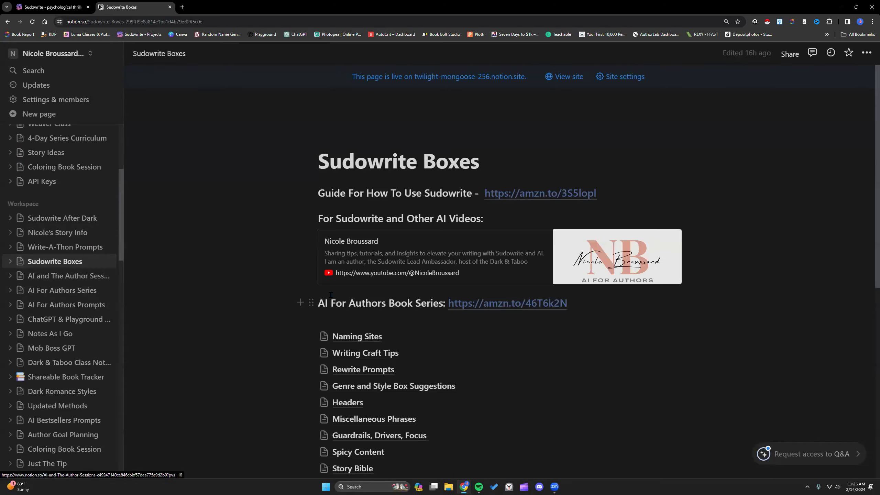
scroll(330, 300, "down", 3)
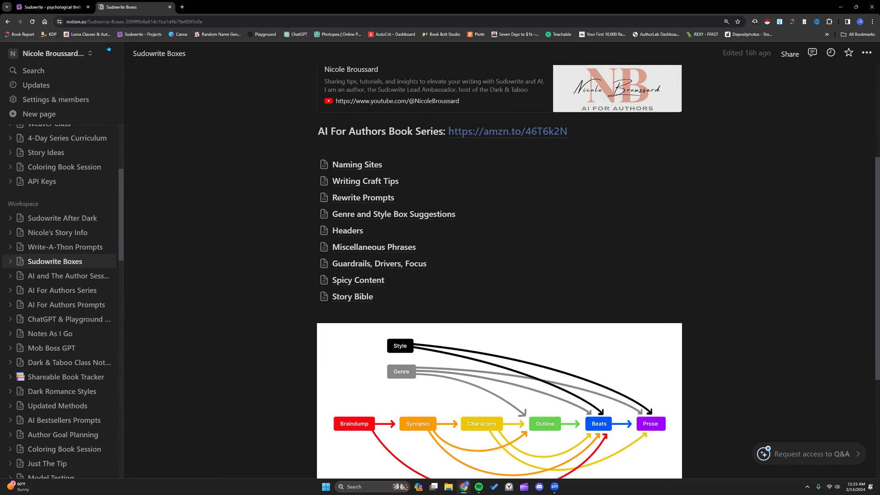
- Switch back to Sudowrite and look over the Story Bible sections from Braindump to Characters
left_click(67, 7)
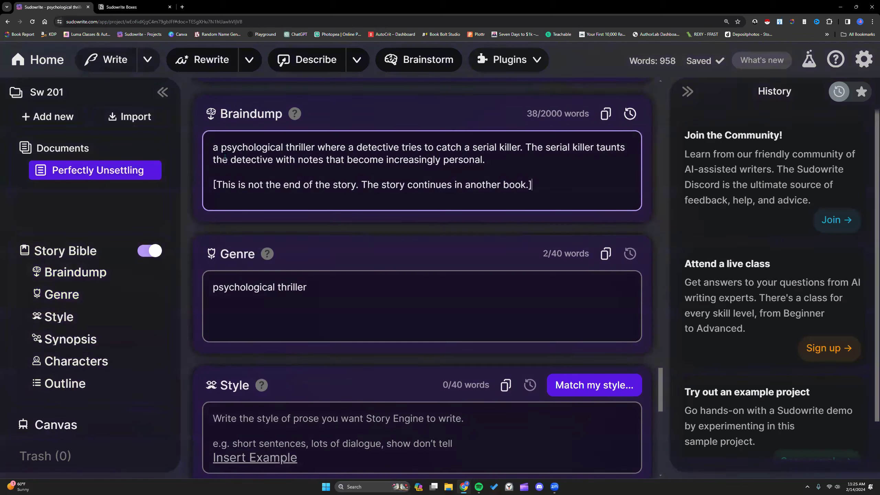
scroll(387, 306, "down", 8)
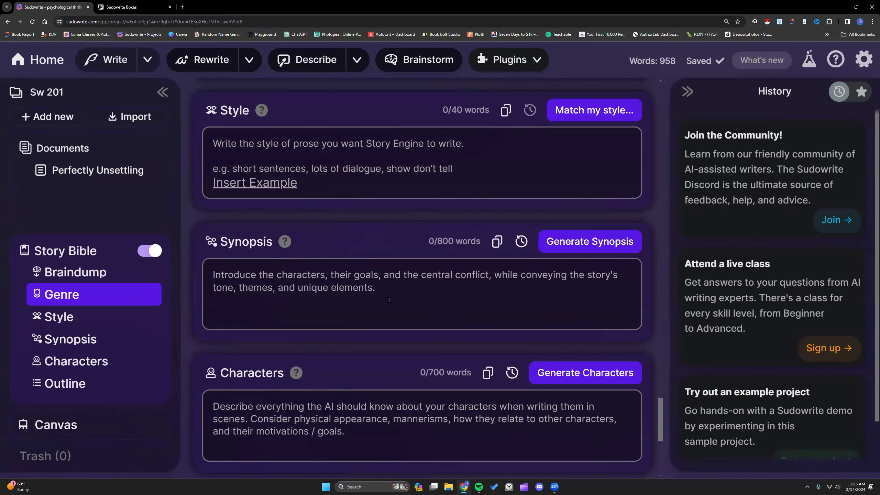
scroll(389, 300, "up", 5)
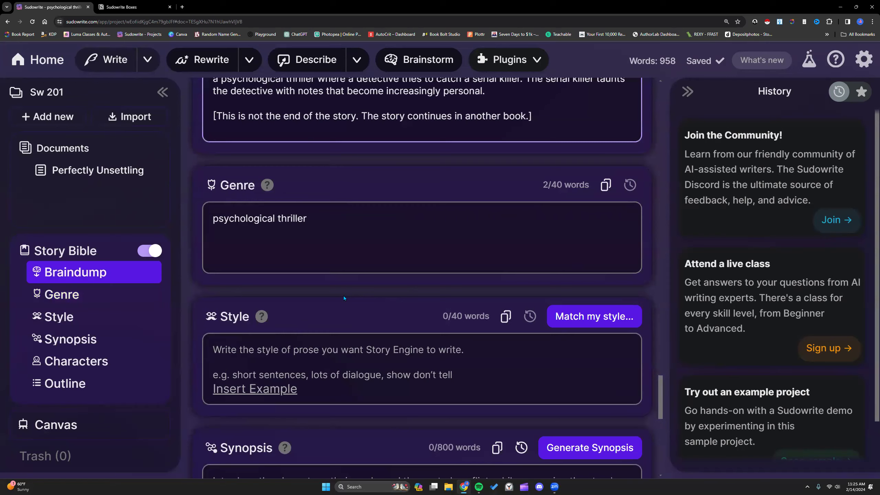
scroll(343, 295, "down", 3)
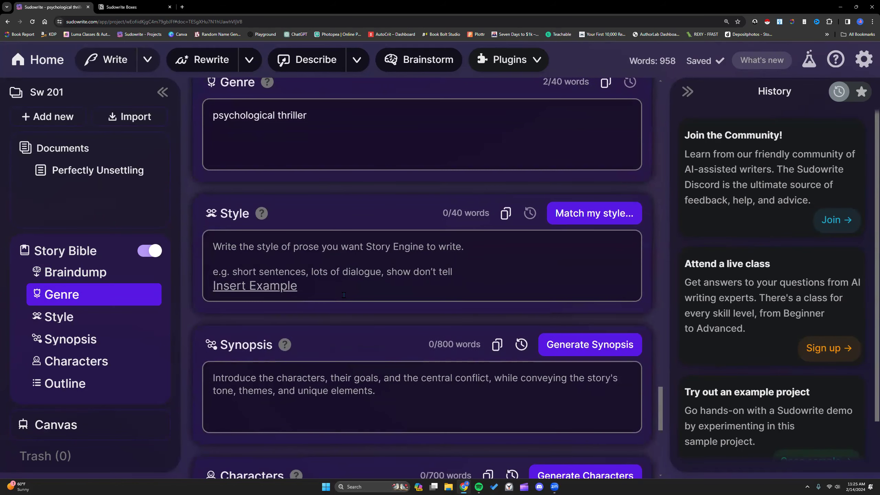
scroll(344, 295, "up", 5)
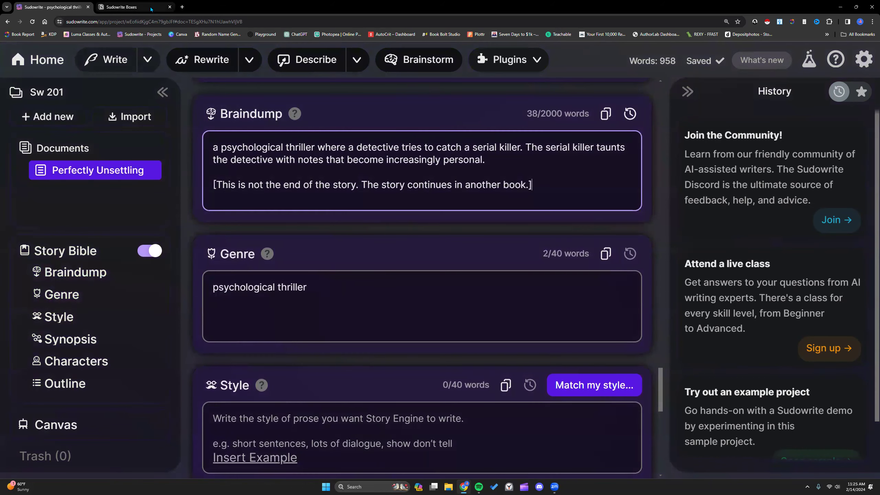
- Switch to Notion, open the Genre and Style Box Suggestions page and look through its genre overviews
left_click(129, 7)
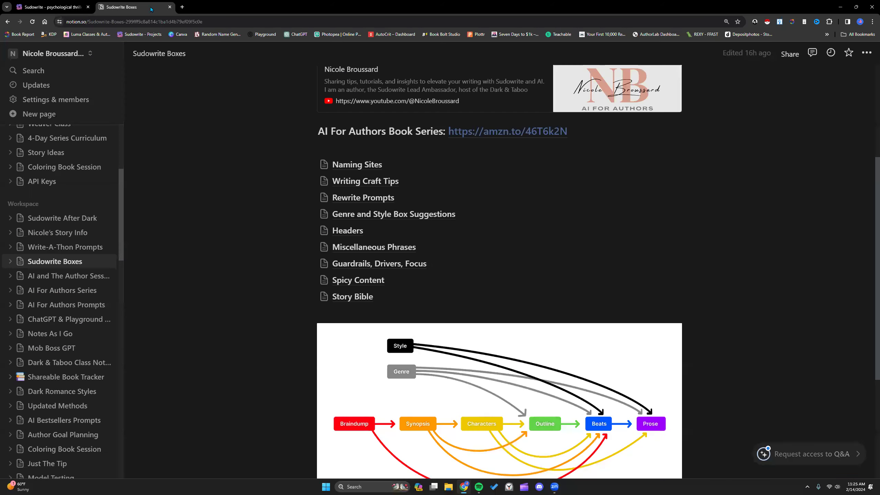
left_click(343, 214)
scroll(348, 316, "down", 8)
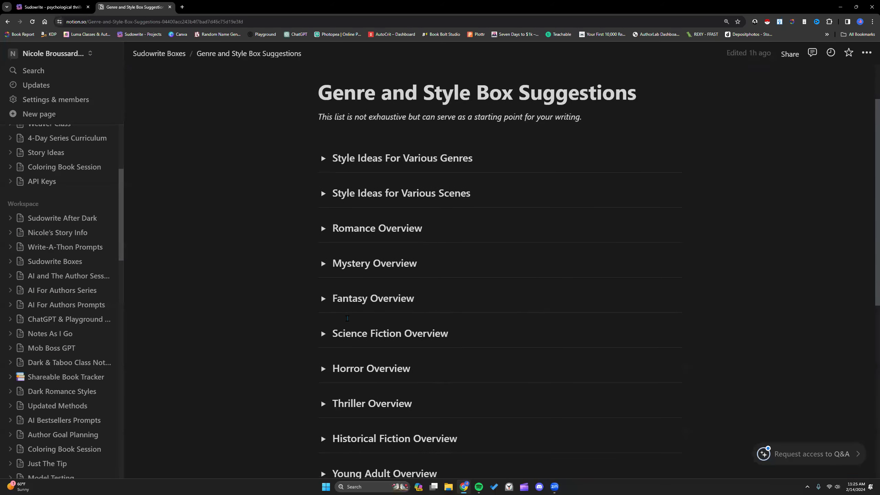
scroll(347, 321, "down", 2)
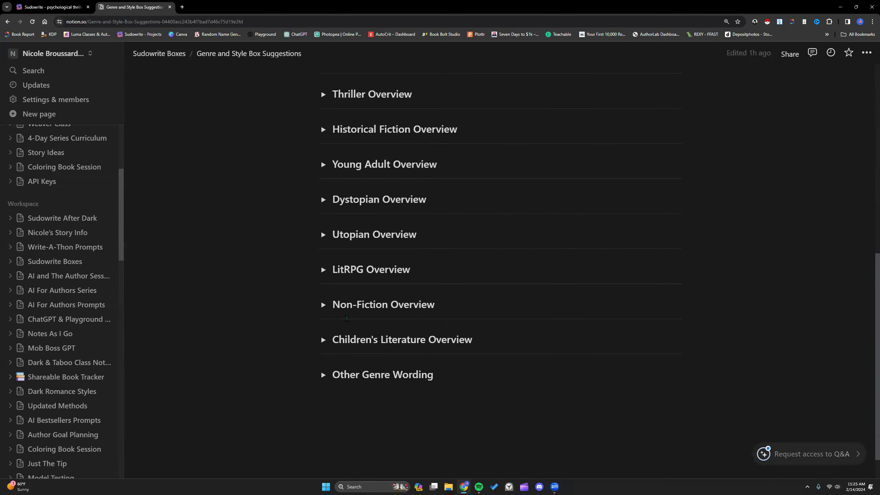
scroll(347, 320, "up", 3)
scroll(346, 322, "up", 2)
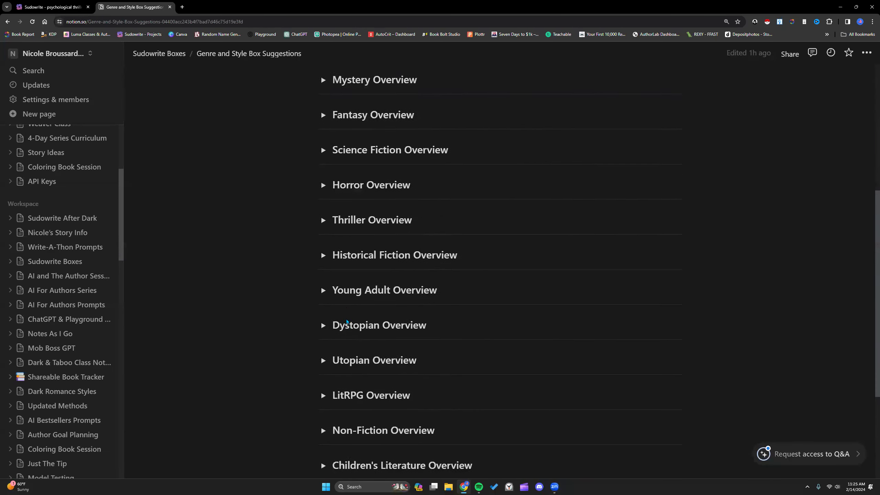
- Expand the Thriller Overview and its Psychological sub-genre to show the suggested themes, tropes and styles
left_click(323, 231)
scroll(267, 329, "down", 2)
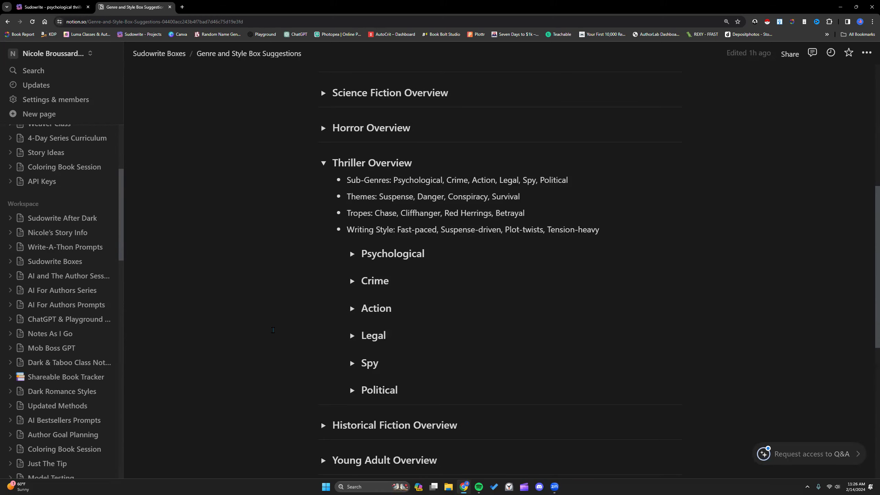
left_click(351, 254)
scroll(353, 258, "down", 2)
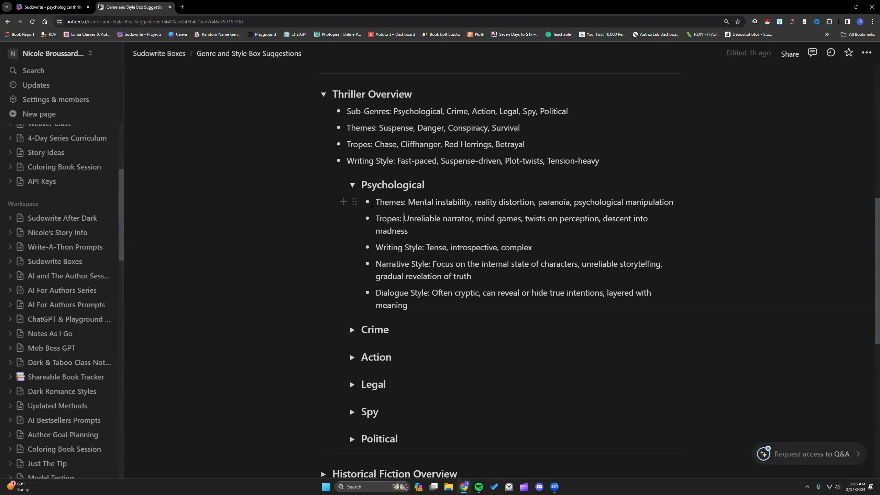
- Copy the Themes and Tropes bullets of the Psychological sub-genre into Sudowrite's Genre section, below "psychological thriller"
left_click_drag(375, 201, 408, 231)
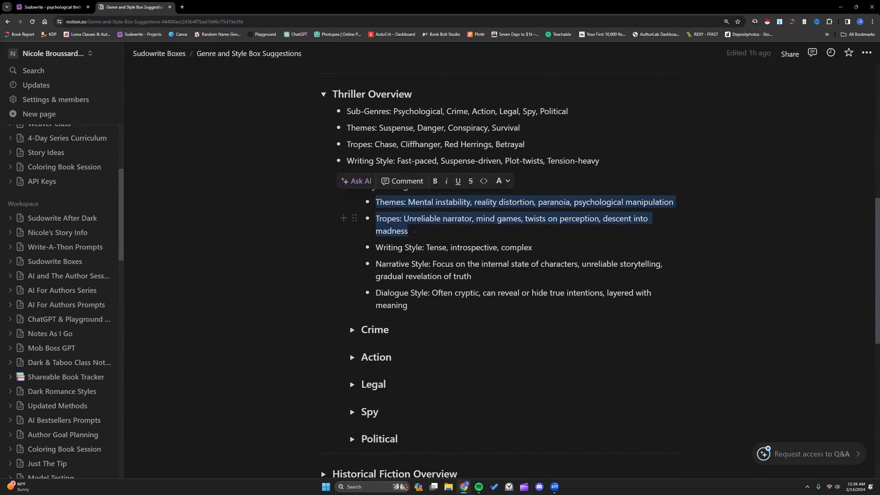
left_click(52, 7)
left_click(267, 301)
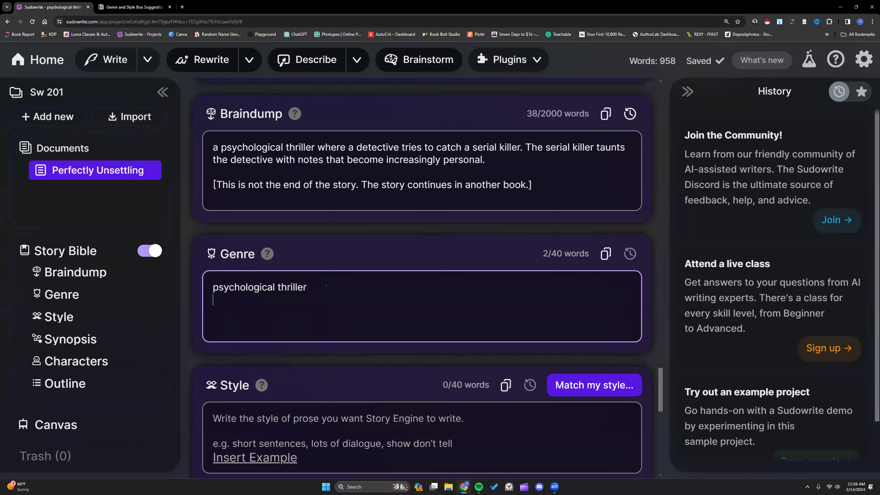
type("- Themes: Mental instability, reality distortion, paranoia, psychological manipulation - Tropes: Unreliable narrator, mind games, twists on perception, descent into madness")
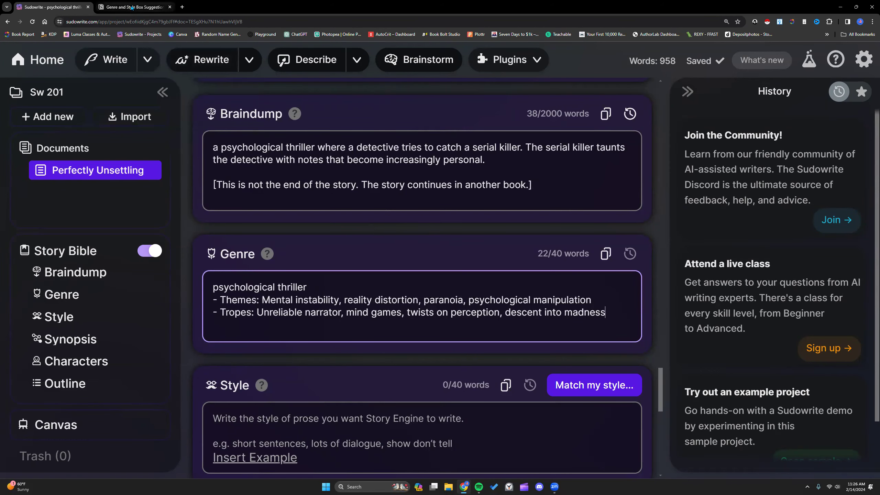
- Copy the Psychological sub-genre's Writing Style, Narrative Style and Dialogue Style bullets from Notion into Sudowrite's Style section
left_click(133, 7)
left_click_drag(376, 246, 419, 303)
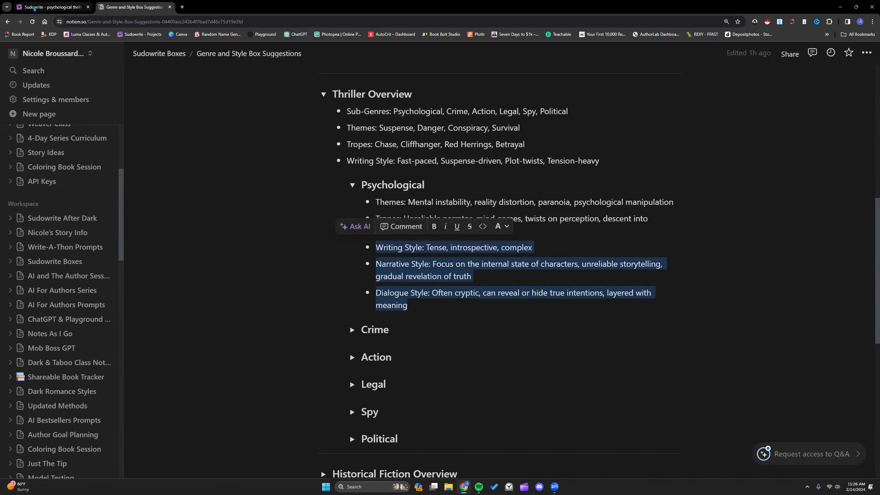
left_click(52, 7)
scroll(279, 399, "down", 3)
left_click(253, 305)
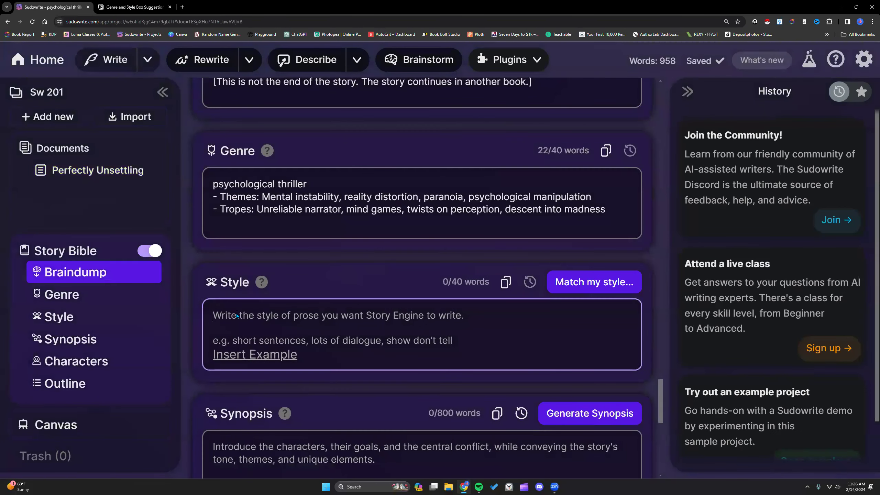
right_click(252, 305)
left_click(258, 375)
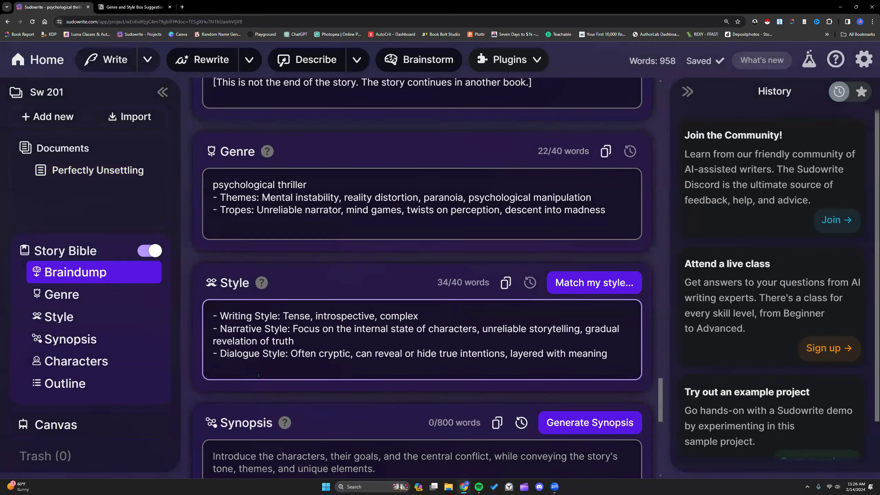
- Check the filled Genre and Style sections and generate the Synopsis
scroll(258, 375, "up", 2)
scroll(259, 374, "down", 6)
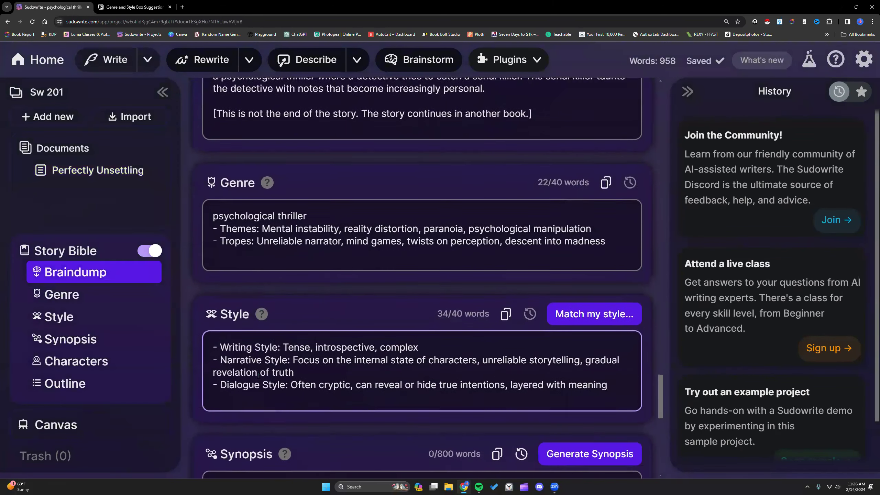
scroll(257, 377, "up", 4)
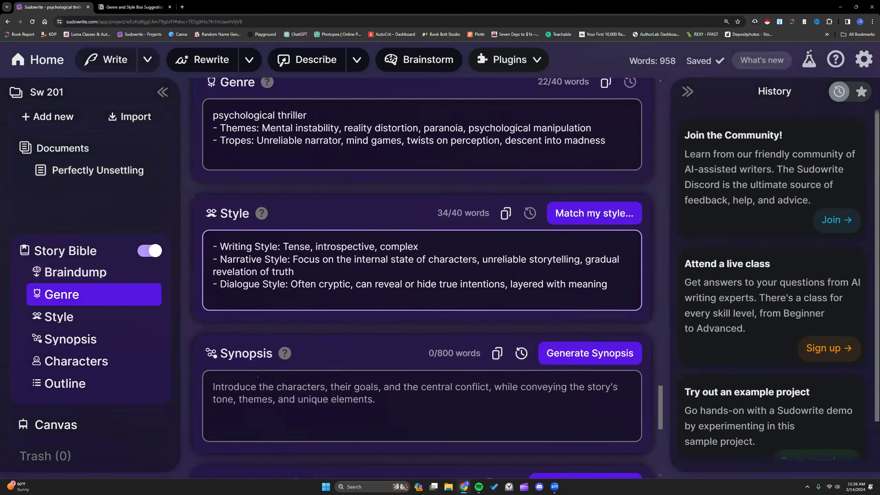
scroll(392, 373, "down", 6)
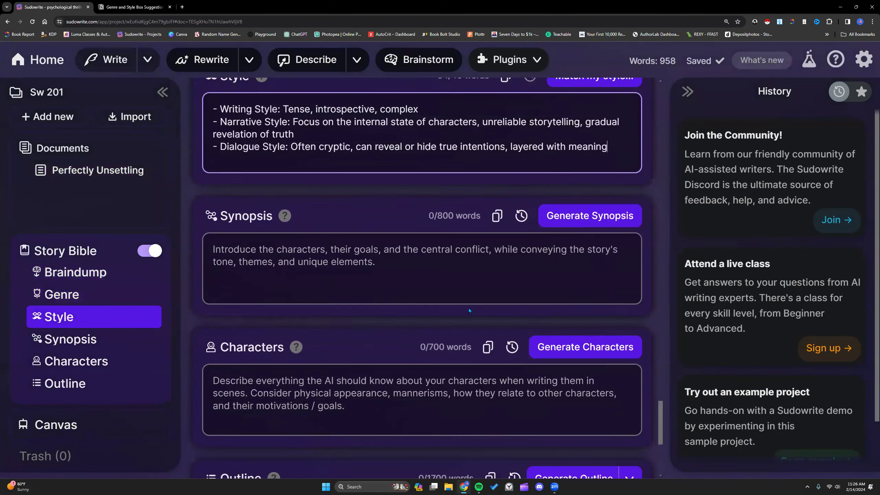
left_click(581, 220)
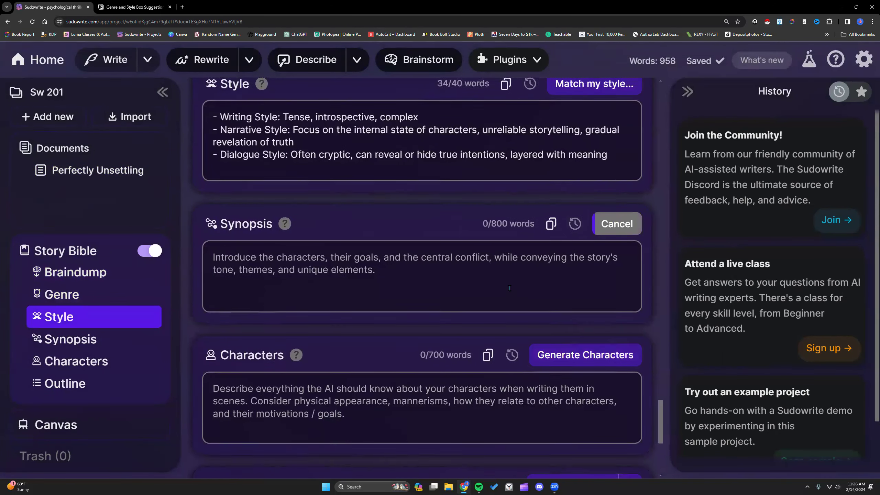
scroll(353, 238, "up", 7)
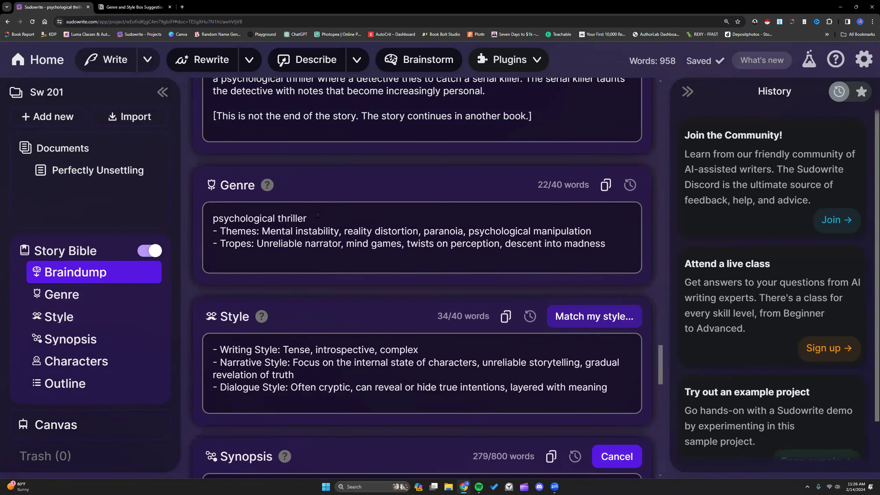
scroll(318, 214, "down", 9)
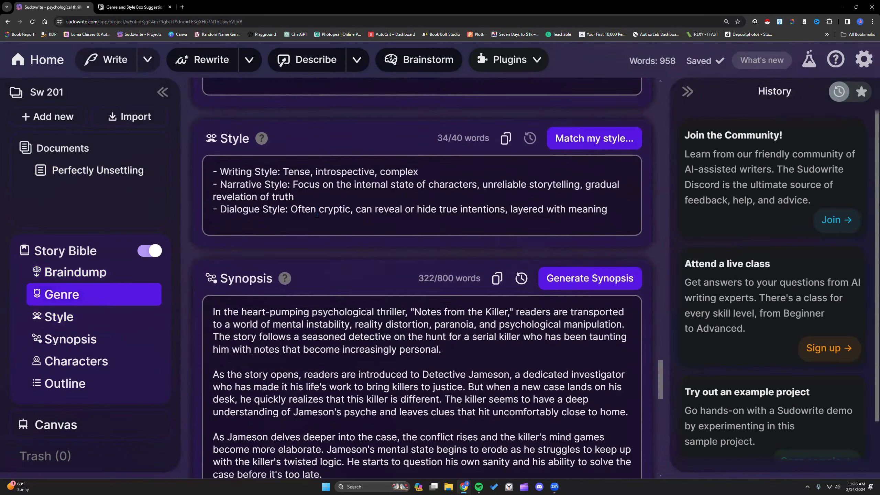
- Check the Synopsis help for the sections it is generated from, and review the Braindump and Genre text
mouse_move(284, 148)
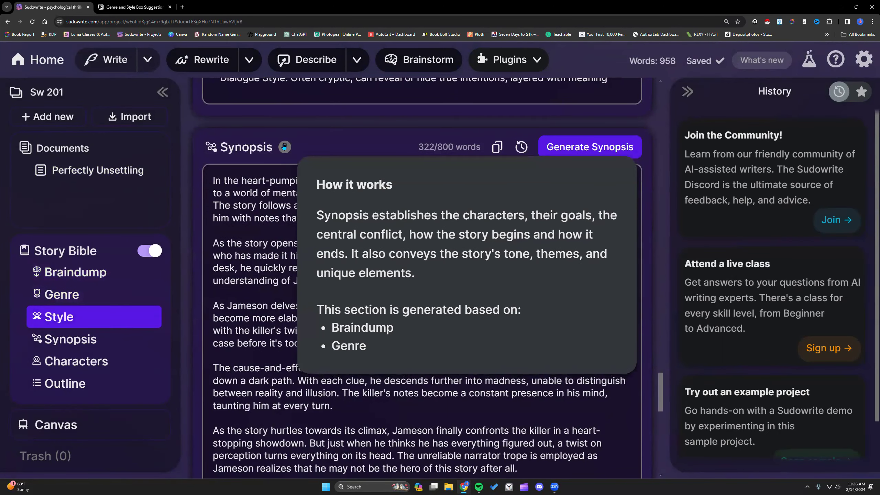
scroll(307, 258, "up", 7)
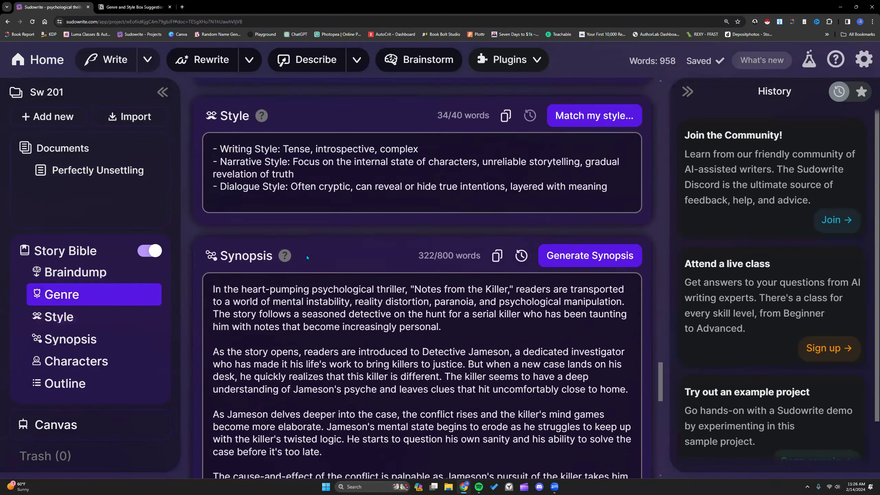
scroll(307, 257, "up", 6)
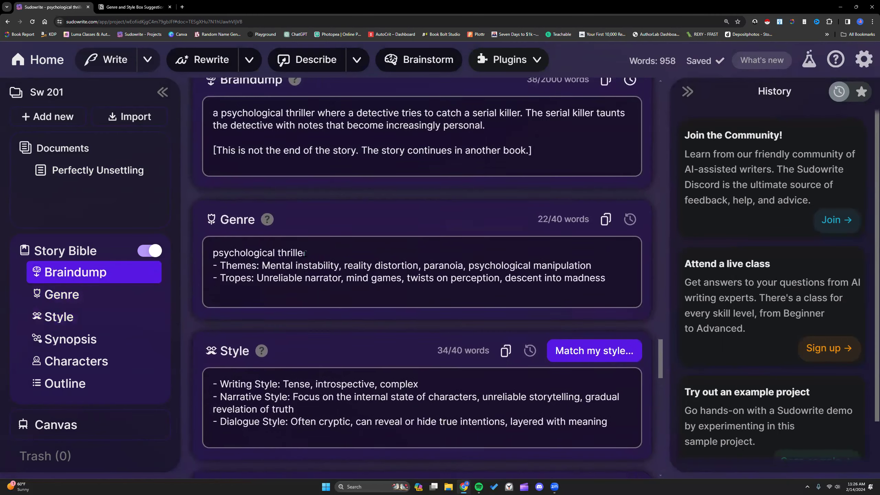
left_click(212, 215)
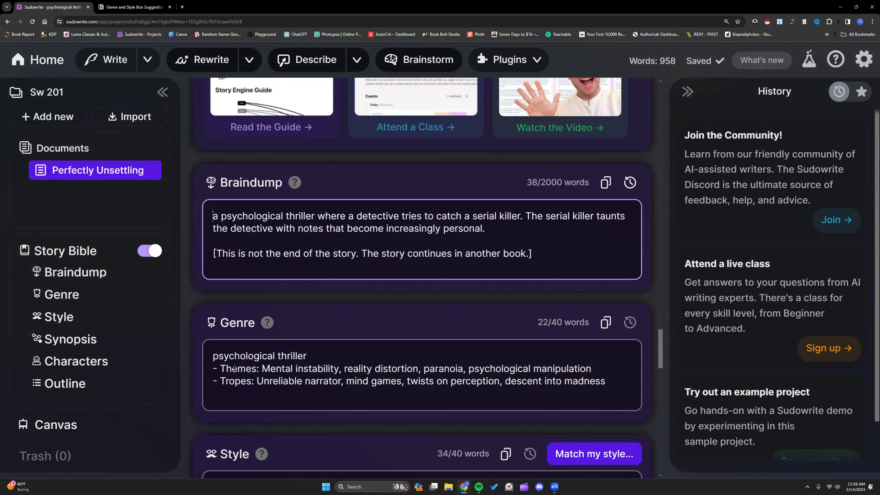
left_click_drag(210, 356, 607, 381)
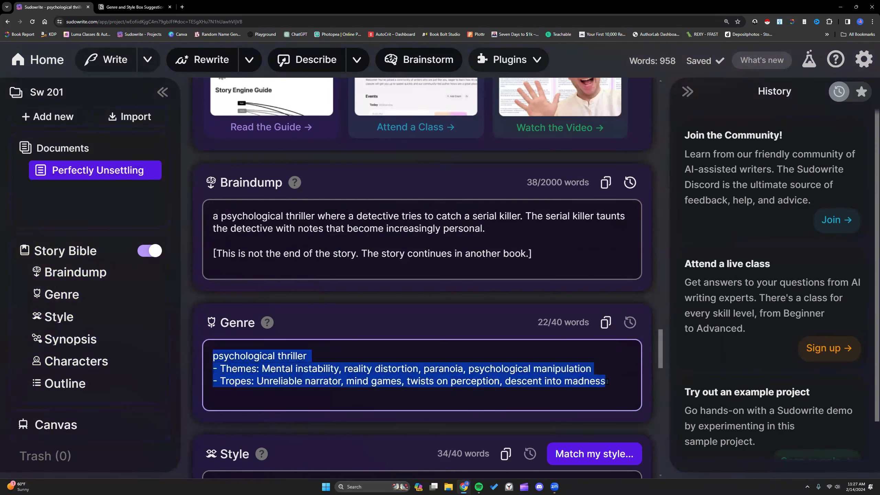
- Add the line "unique elements: orcs, dwarves, humans" to the Braindump between the story premise and the bracketed instruction
left_click(496, 230)
key("Return")
key("Return")
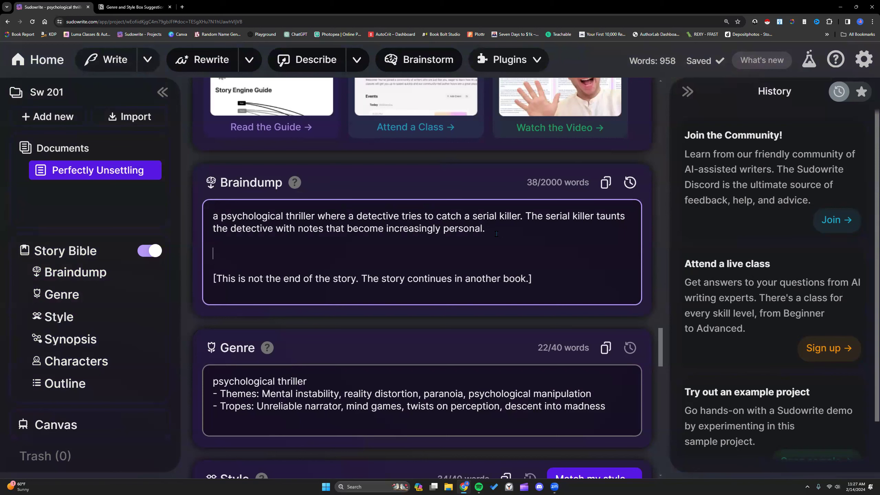
type("unique elements")
type(": orcs, dwarves, humans")
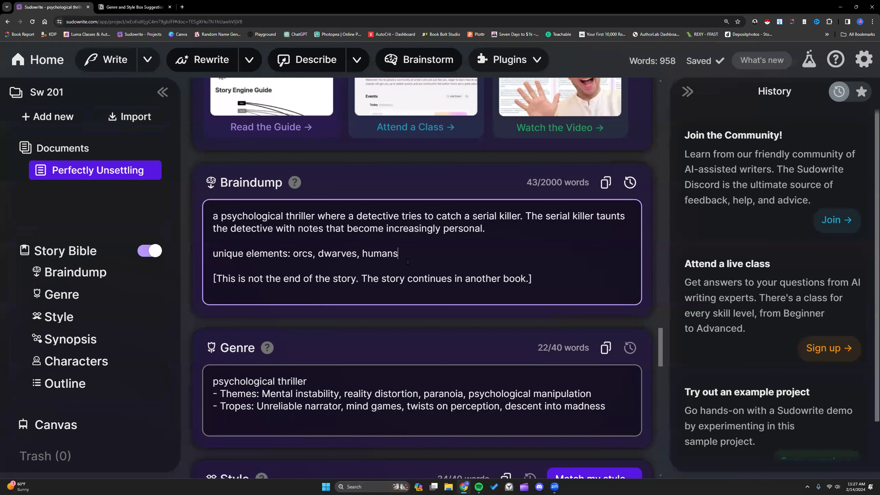
- Highlight the unique elements line in the Braindump, and within it the list "orcs, dwarves, humans"
left_click_drag(209, 252, 402, 256)
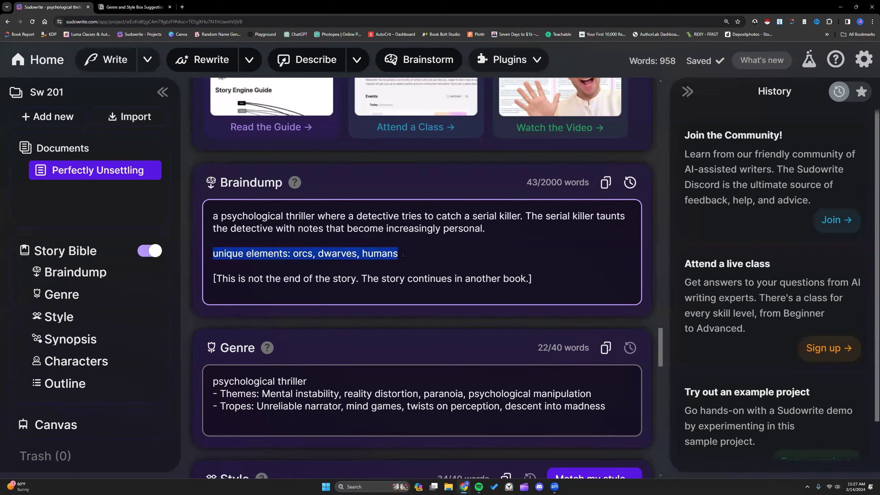
left_click(402, 255)
left_click_drag(294, 252, 407, 254)
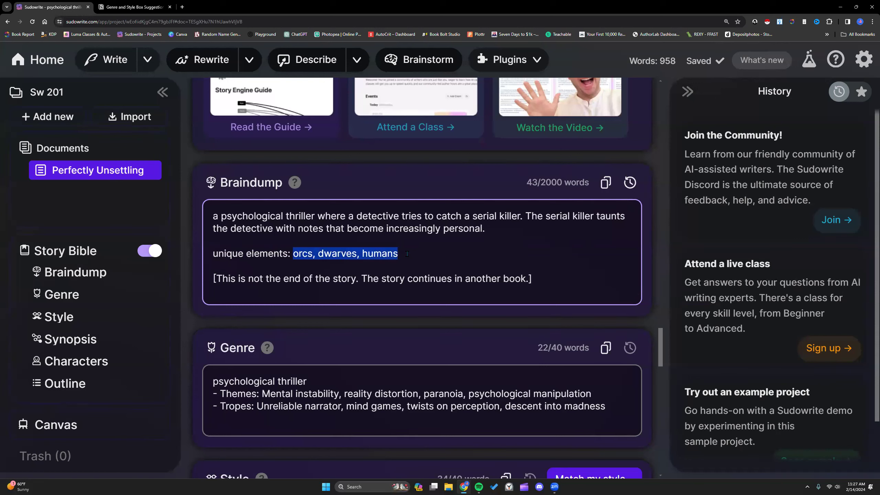
- Delete the line "unique elements: orcs, dwarves, humans" and its extra blank line from the Braindump
left_click(407, 254)
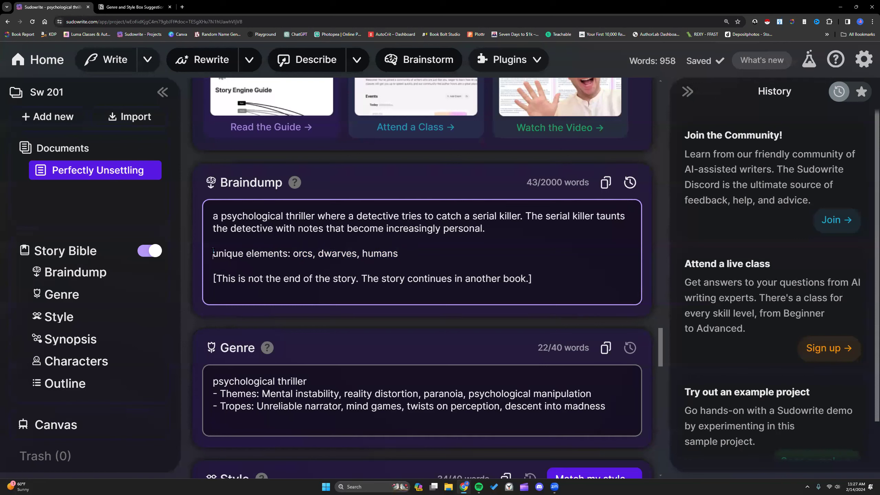
left_click_drag(213, 253, 397, 253)
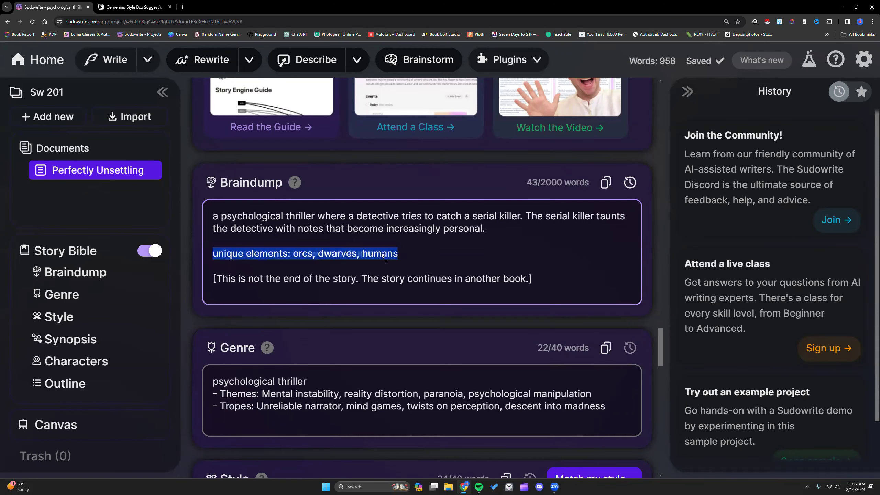
key("BackSpace")
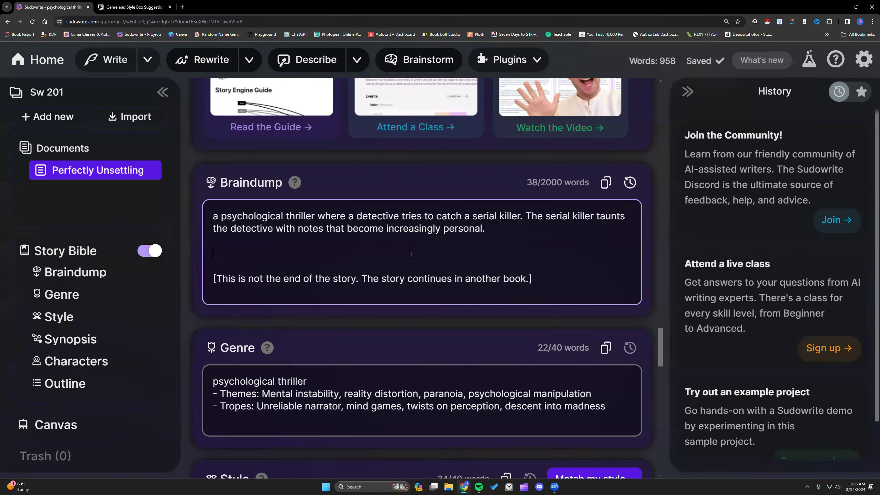
key("BackSpace")
key("BackSpace")
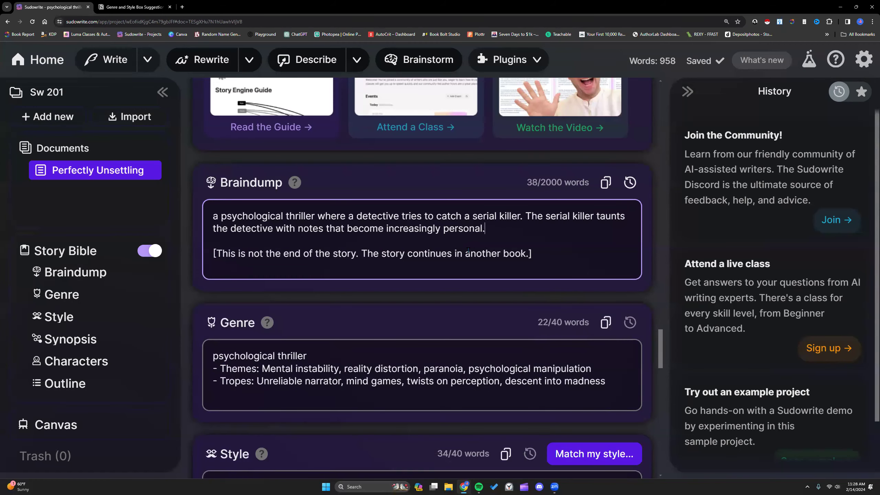
- Leave the Sw 201 project, open the restored project The Last Slayer from the project overview and show its Braindump
scroll(467, 250, "down", 3)
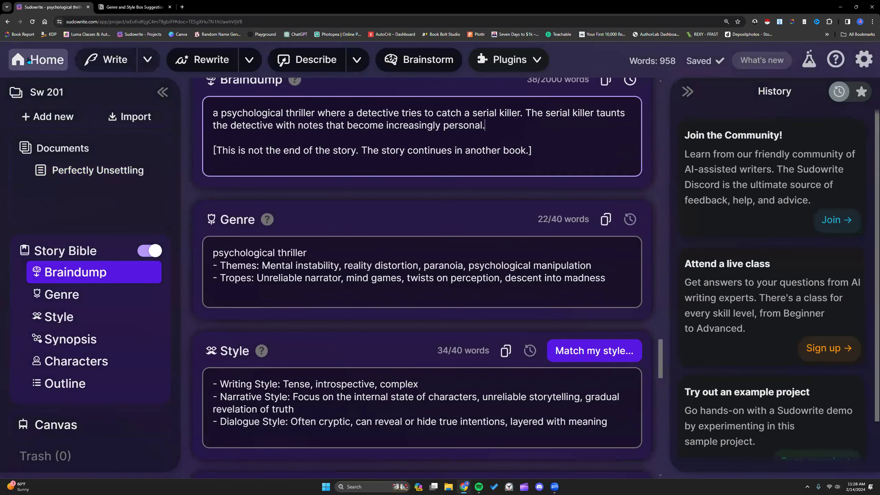
triple_click(219, 110)
left_click(31, 59)
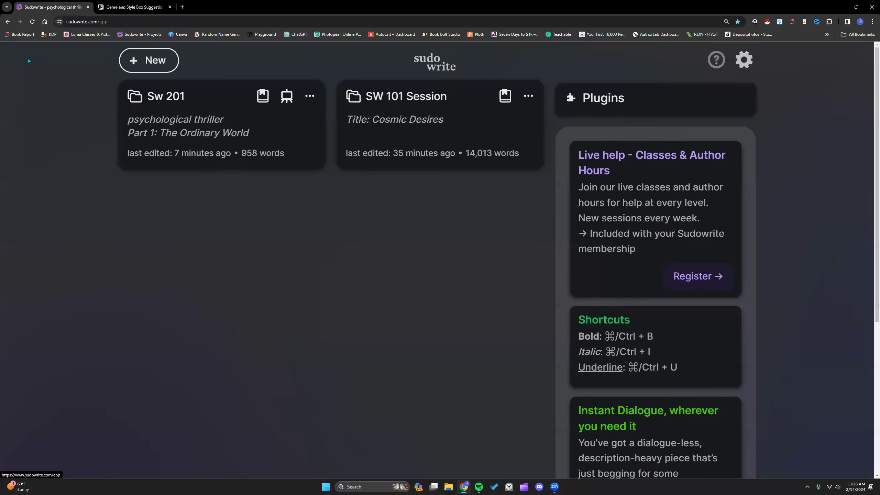
scroll(52, 125, "down", 5)
scroll(186, 255, "down", 3)
scroll(186, 255, "up", 8)
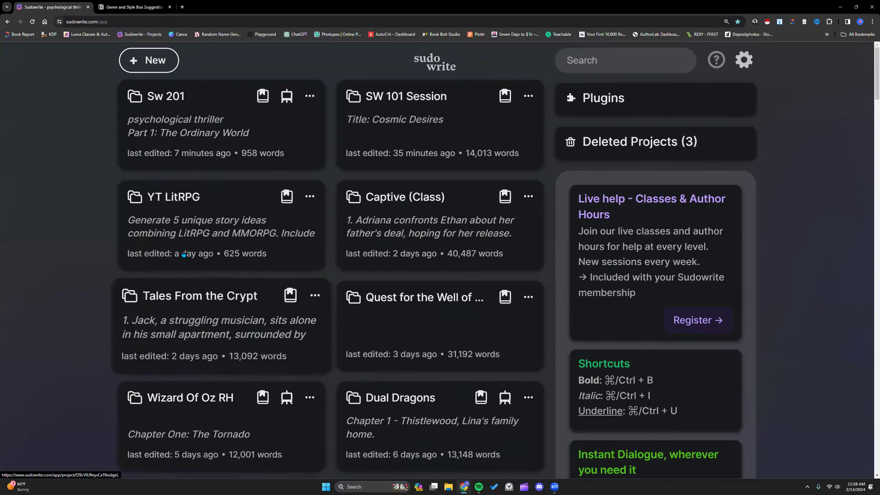
left_click(744, 60)
key("alt+Left")
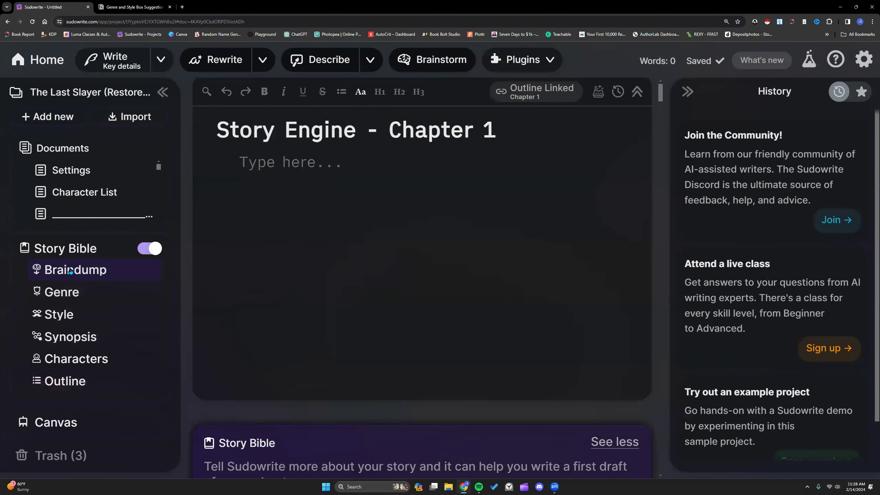
left_click(71, 270)
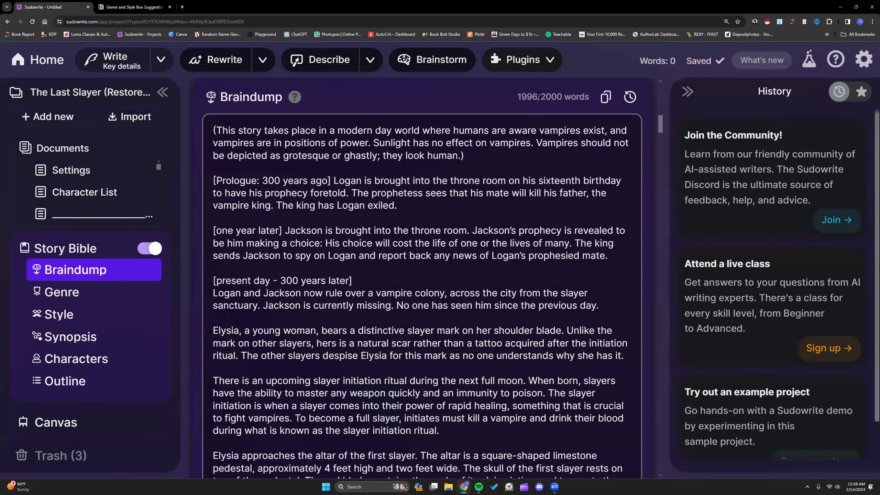
- Read the first scenes of the Braindump and highlight the paragraph beginning "In the following days"
scroll(453, 189, "down", 8)
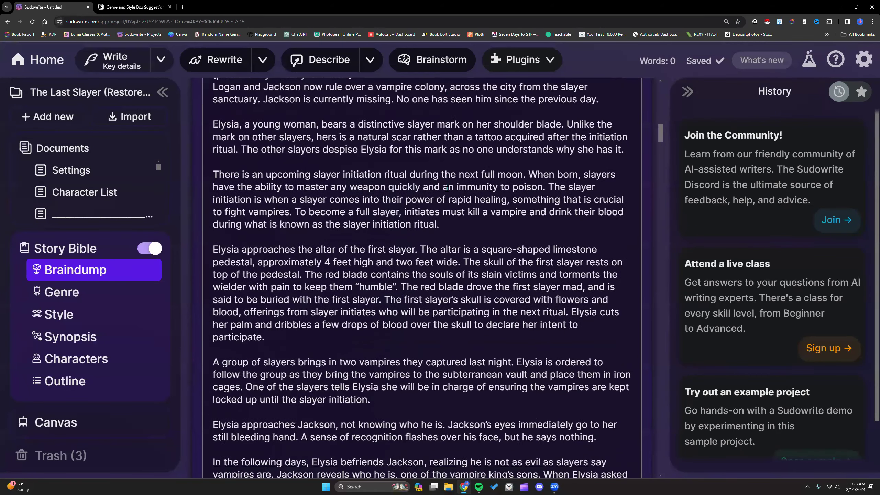
scroll(444, 189, "down", 10)
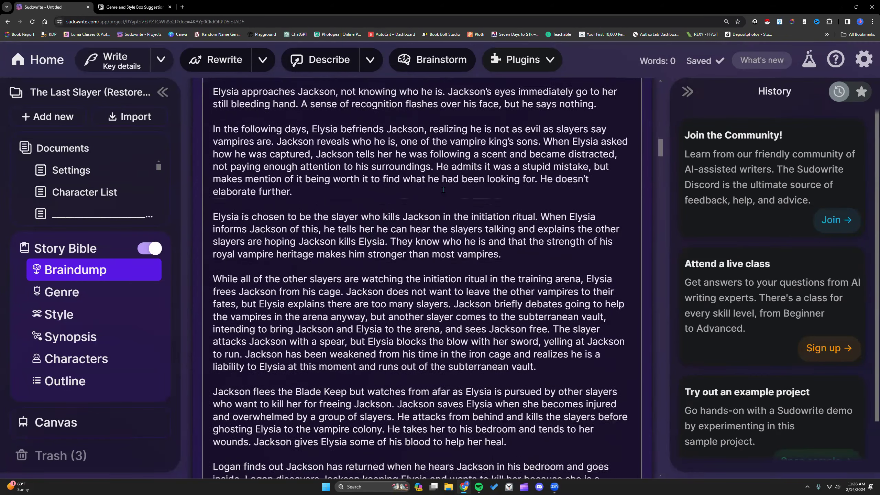
scroll(443, 190, "down", 1)
scroll(443, 190, "up", 1)
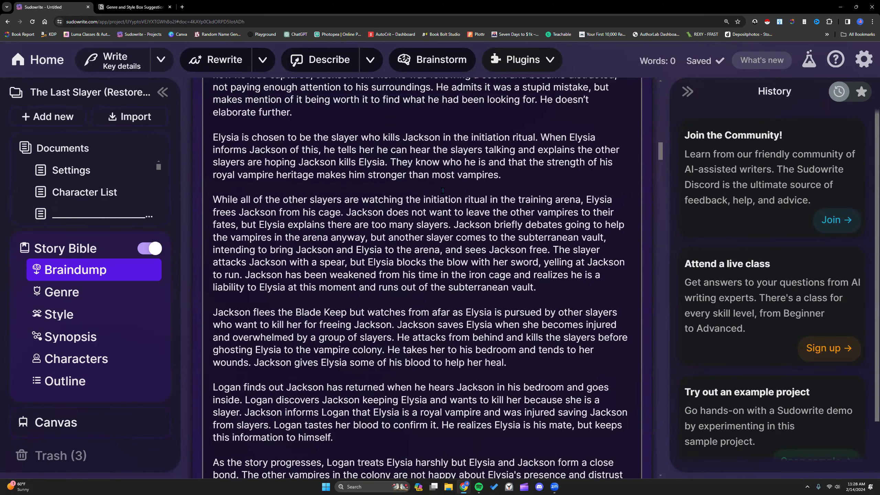
scroll(376, 183, "up", 5)
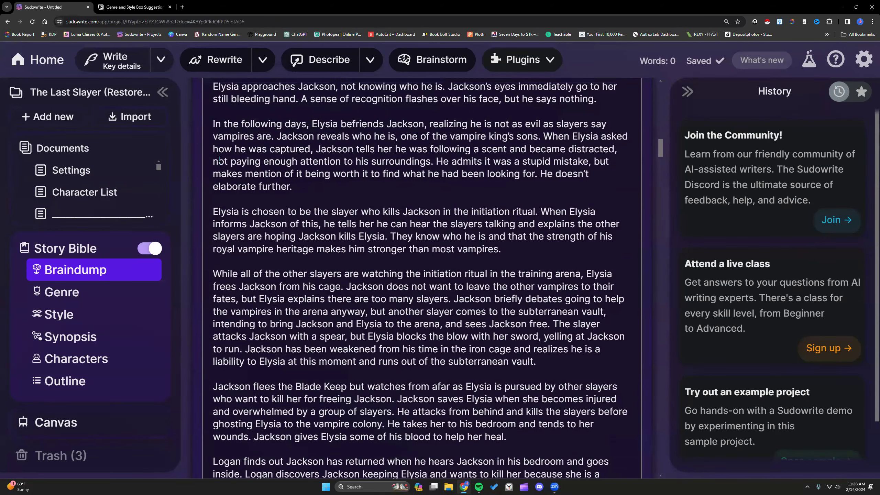
left_click_drag(211, 219, 321, 285)
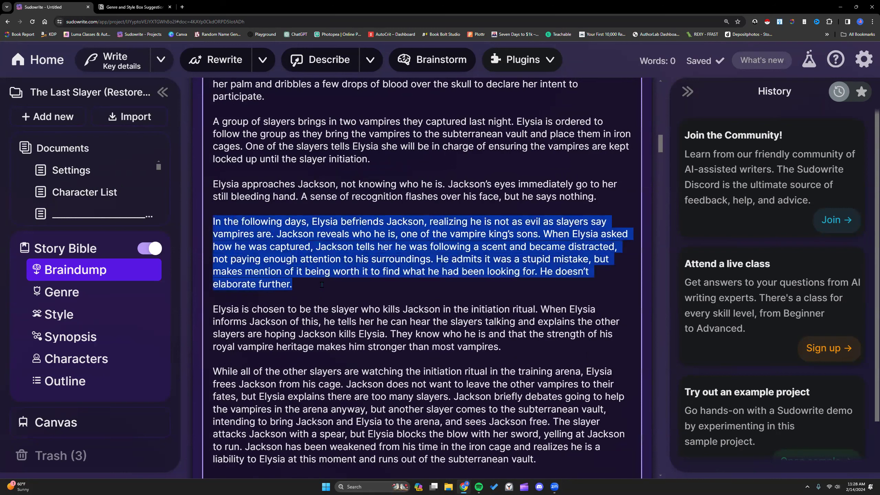
left_click(322, 284)
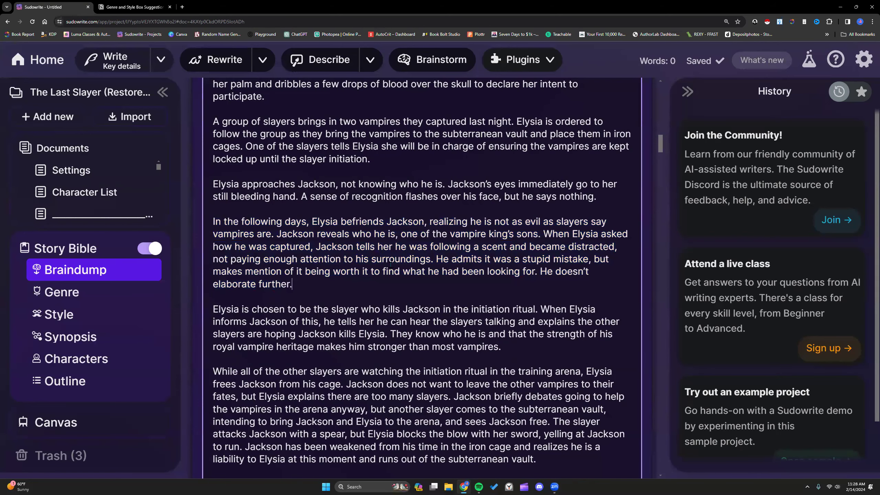
- Read the remaining story scenes down to the world-building notes and highlight the term "Blood bond or blood bonded:"
scroll(390, 265, "down", 3)
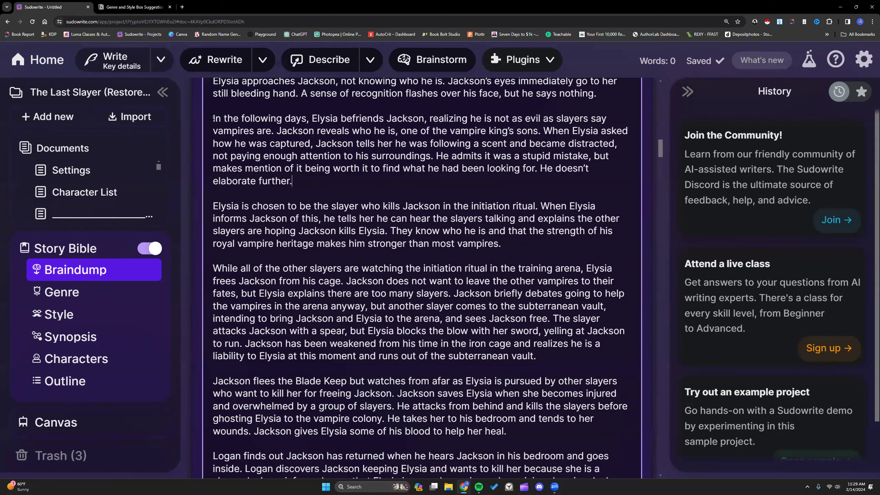
scroll(258, 143, "down", 7)
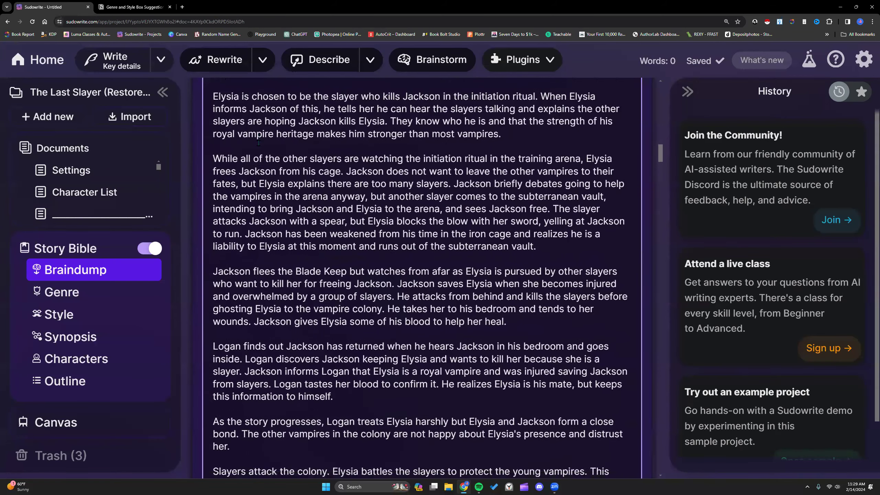
scroll(259, 143, "down", 8)
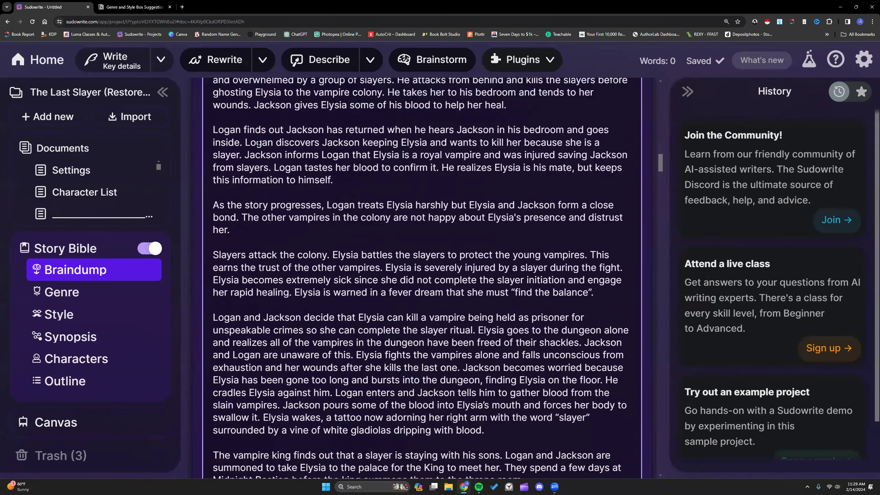
scroll(258, 143, "down", 16)
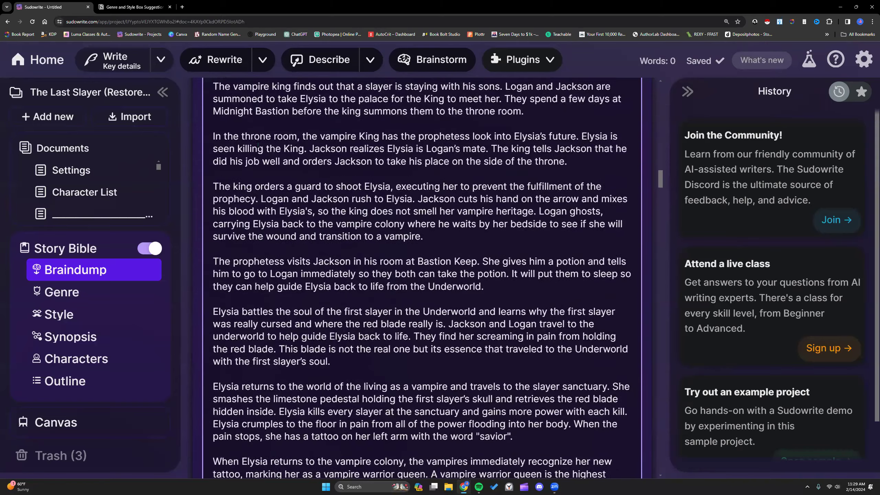
scroll(259, 143, "down", 6)
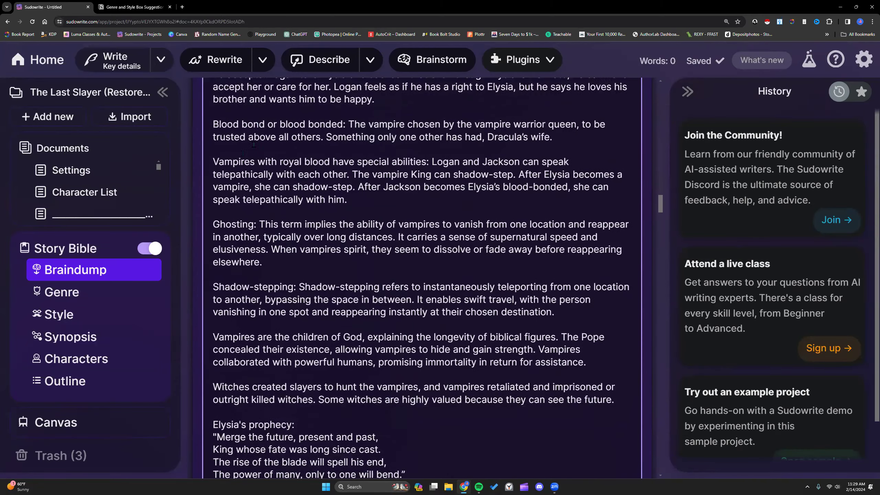
key("ctrl+shift+Right")
key("ctrl+shift+Right")
key("ctrl+shift+Right")
key("ctrl+shift+Right")
key("ctrl+shift+Right")
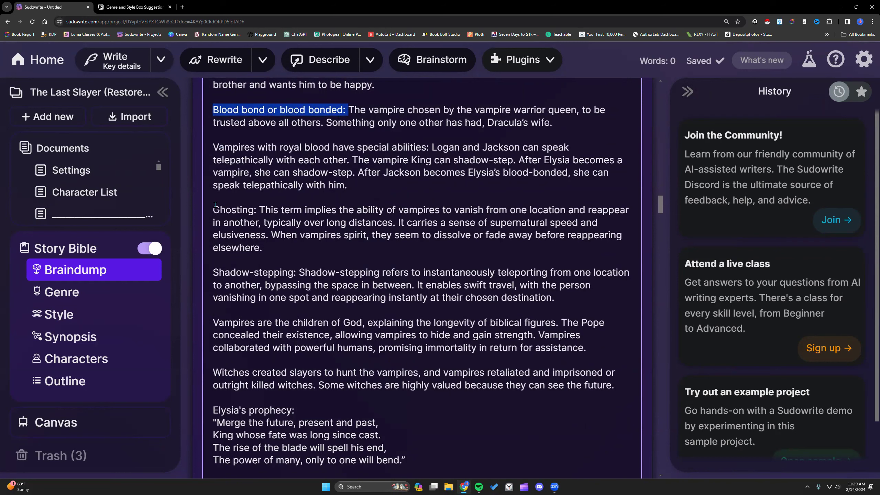
- Highlight the "Ghosting:" term, the royal-blood abilities and the vampire origin notes, and view the closing prophecies
left_click_drag(213, 209, 255, 209)
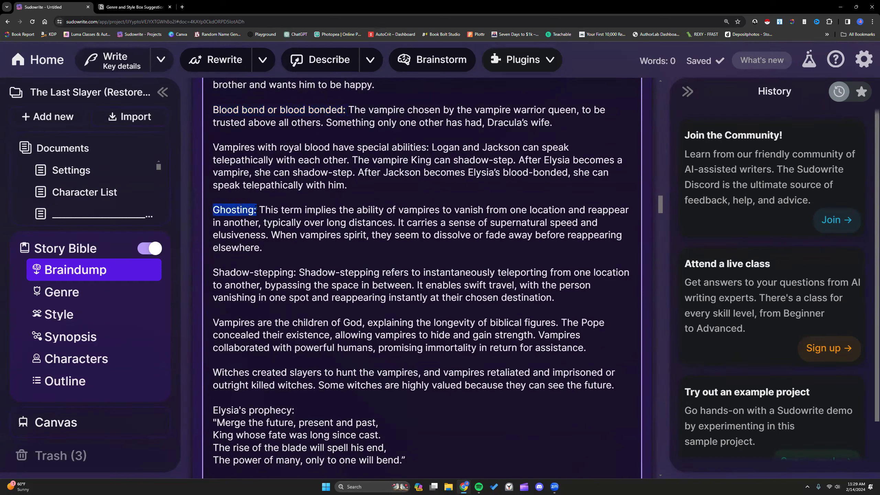
left_click(209, 146)
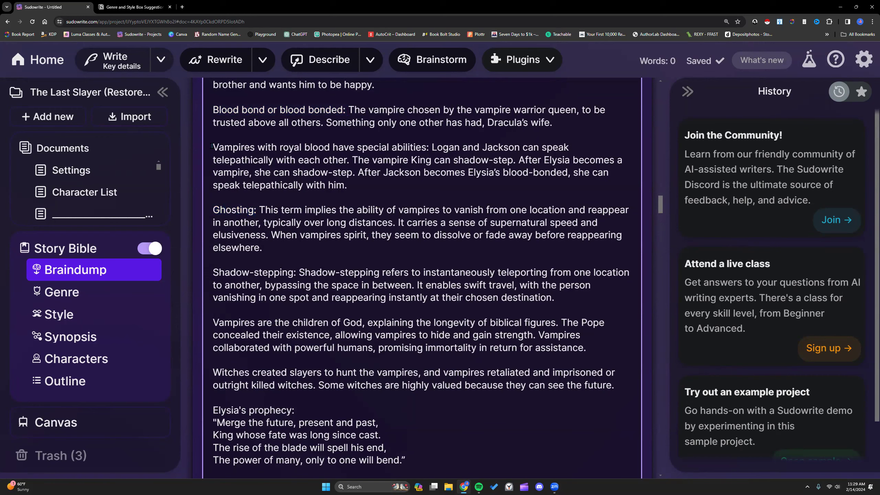
left_click_drag(210, 147, 364, 191)
scroll(269, 316, "down", 2)
left_click_drag(213, 250, 567, 276)
scroll(341, 313, "down", 5)
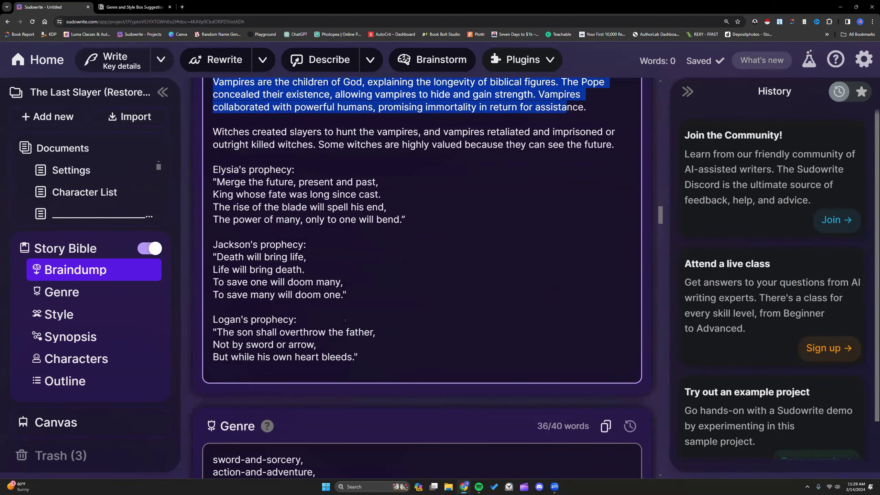
- Go back to the start of the Braindump, highlight the setting note, prologue and "one year later" passages, and review the opening scenes
scroll(345, 320, "up", 15)
scroll(344, 320, "up", 6)
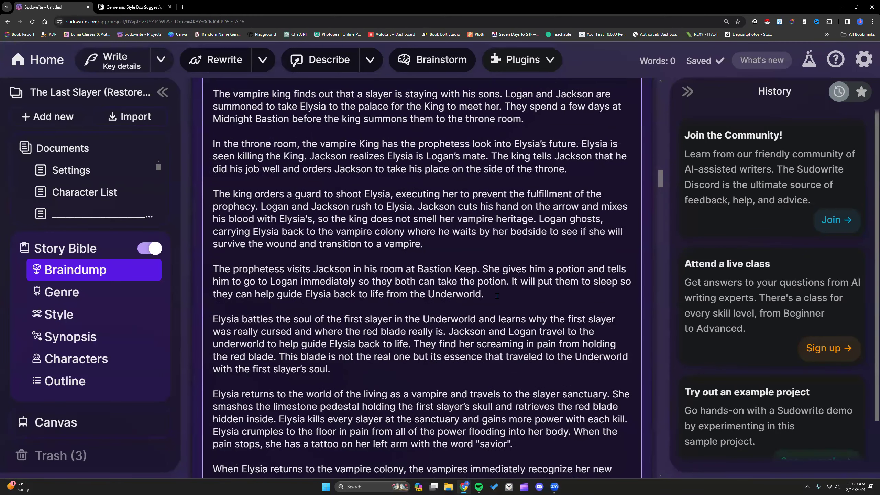
scroll(496, 295, "up", 2)
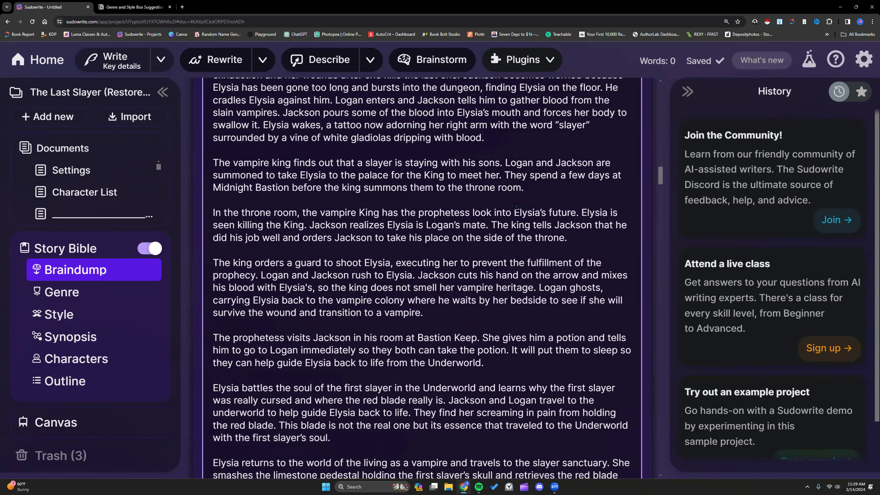
scroll(530, 187, "up", 6)
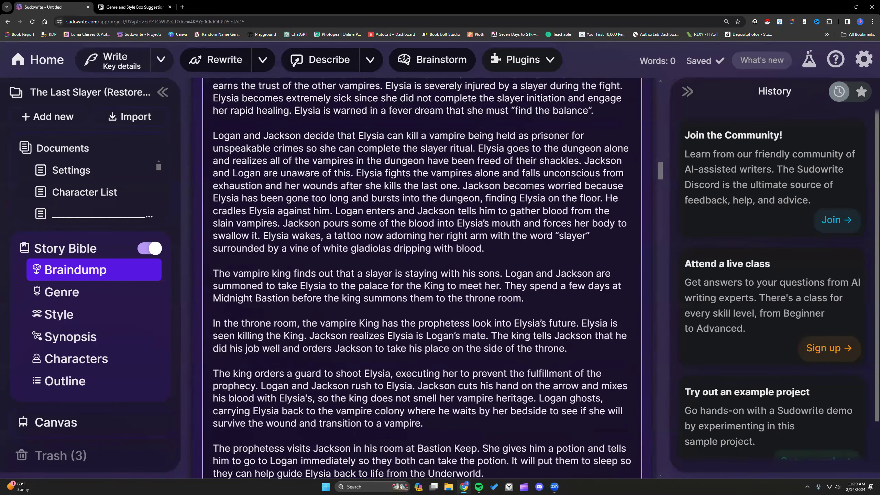
scroll(300, 147, "up", 9)
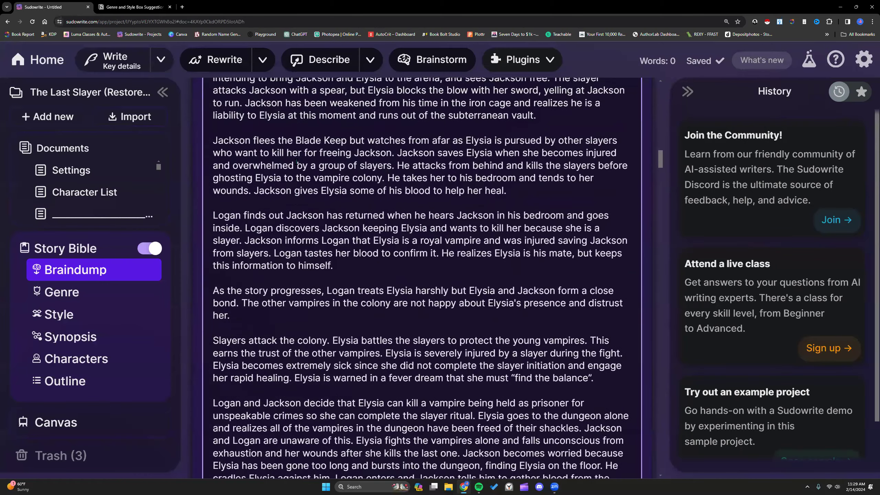
scroll(214, 155, "up", 9)
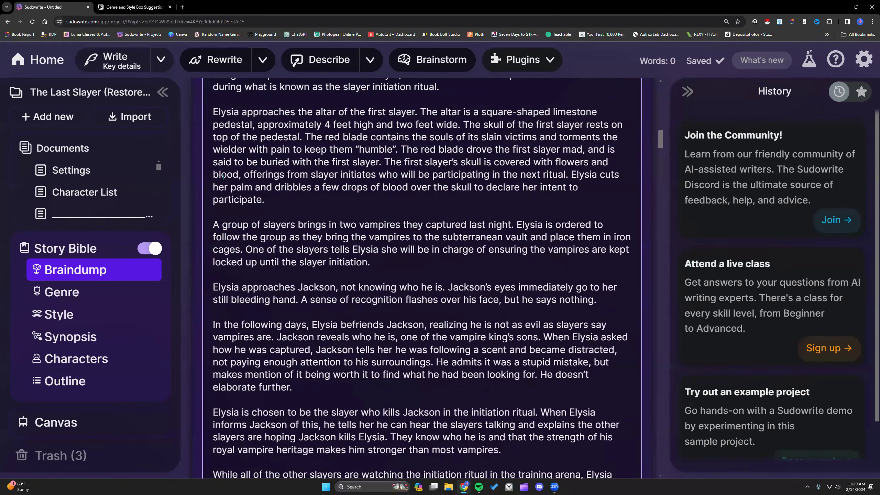
scroll(224, 176, "up", 8)
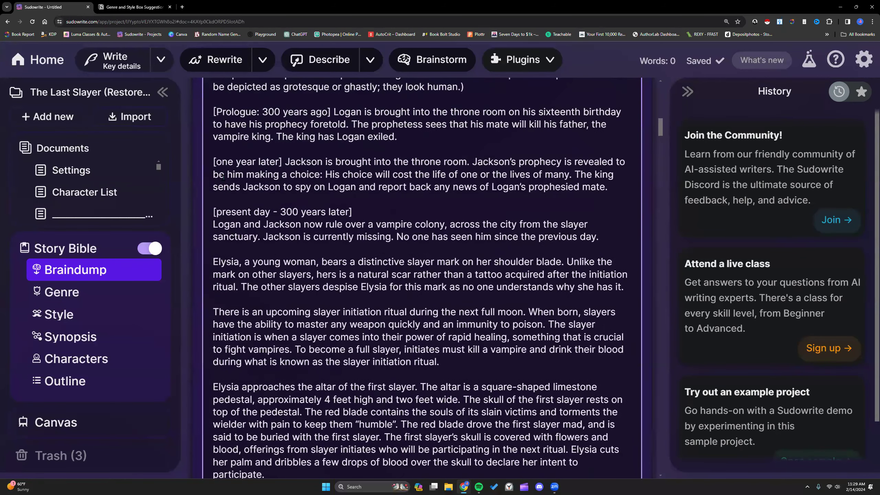
scroll(223, 177, "up", 3)
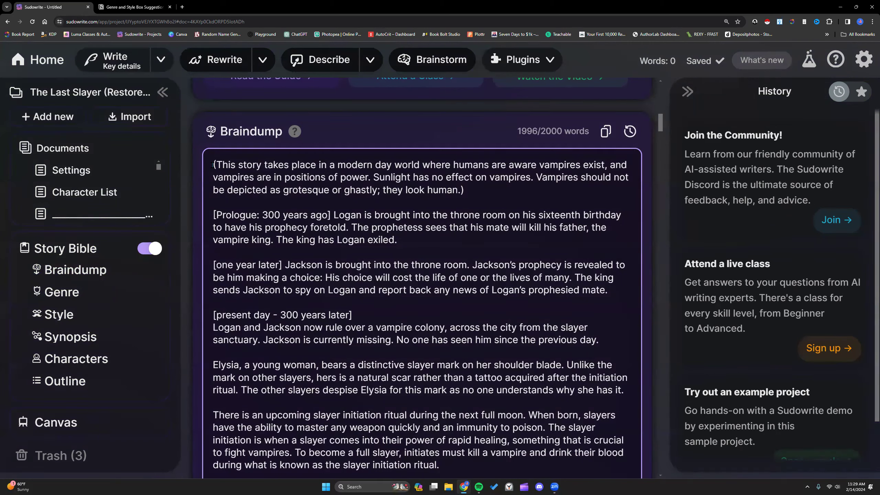
left_click_drag(213, 164, 388, 288)
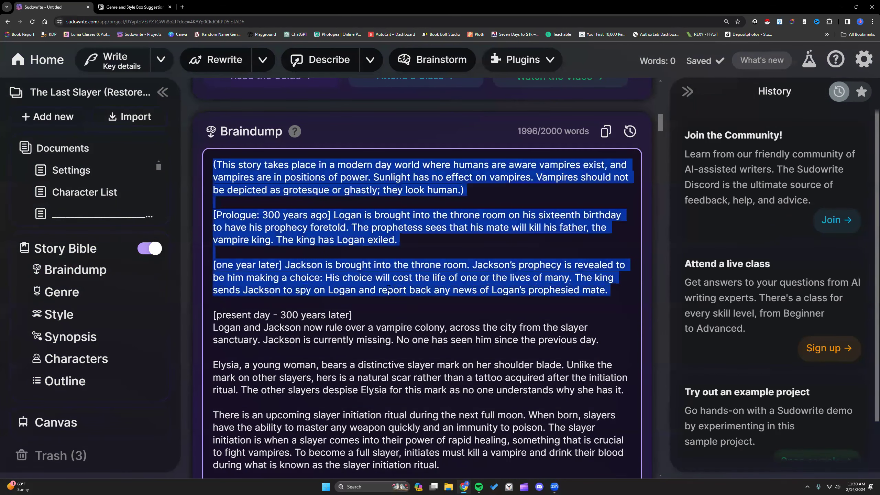
left_click(404, 240)
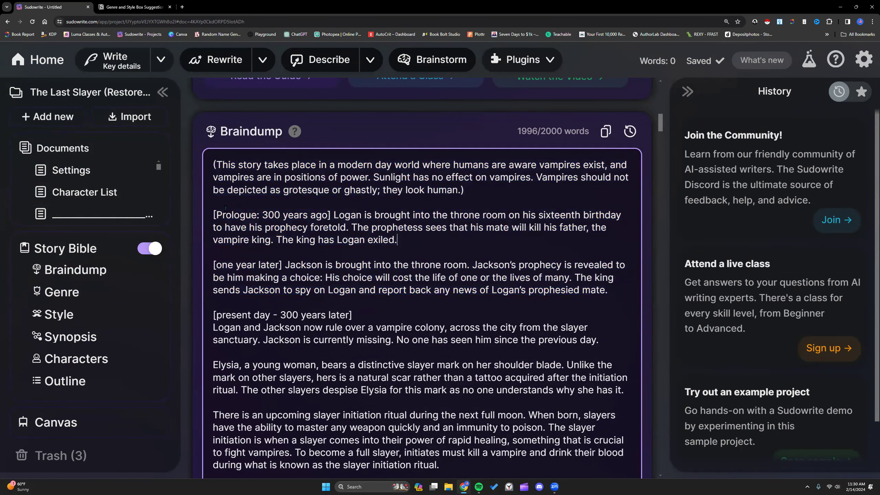
scroll(242, 230, "down", 4)
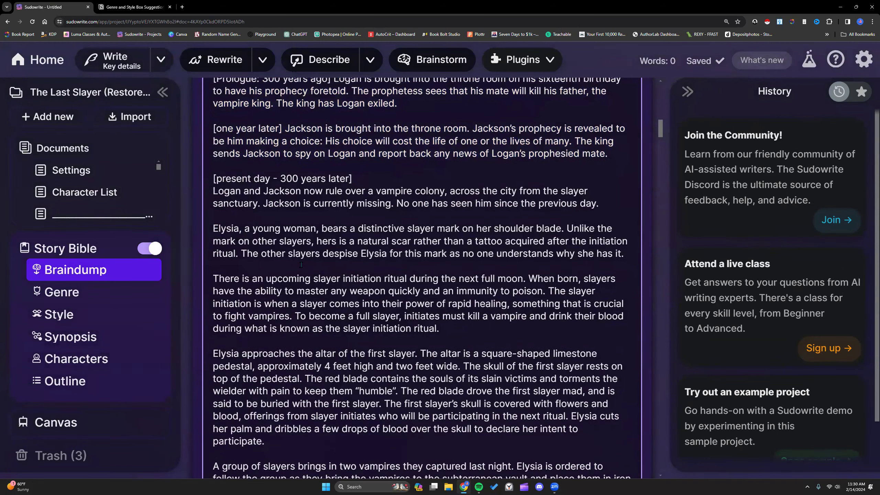
scroll(300, 264, "up", 2)
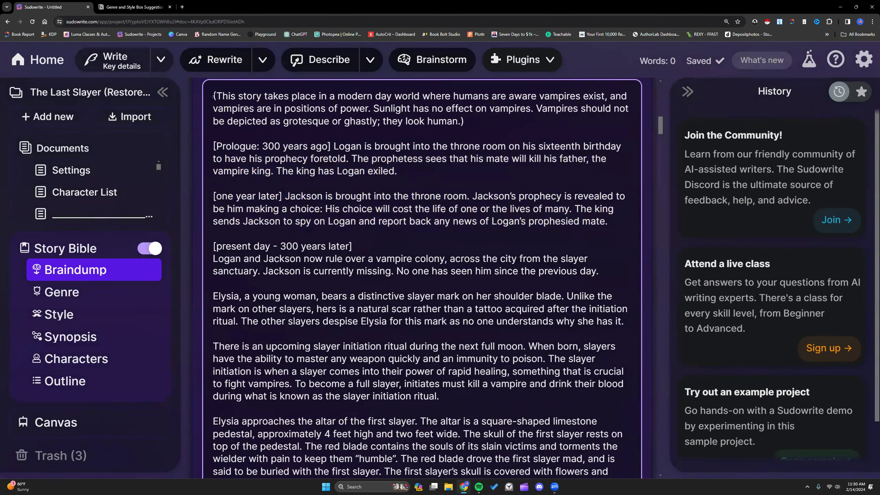
- Leave the example project, open the Sw 201 project and go to the Braindump section of its Story Bible
scroll(542, 213, "up", 2)
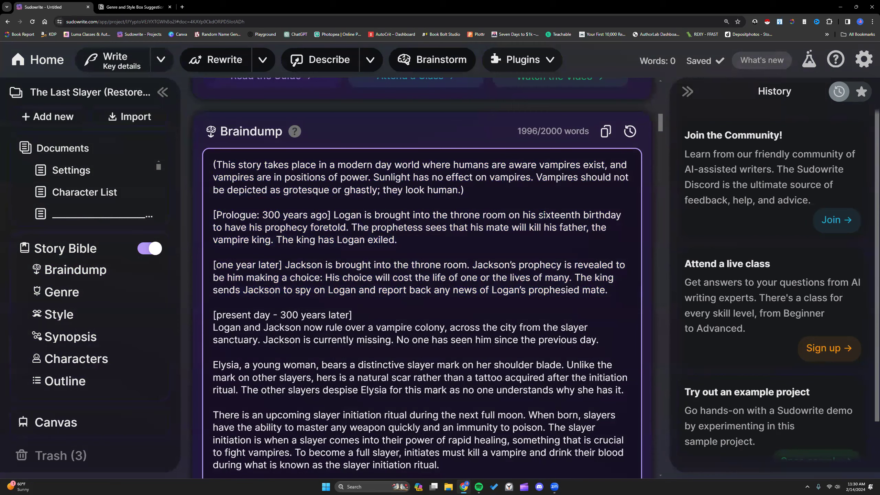
left_click(860, 58)
left_click(629, 444)
left_click(401, 222)
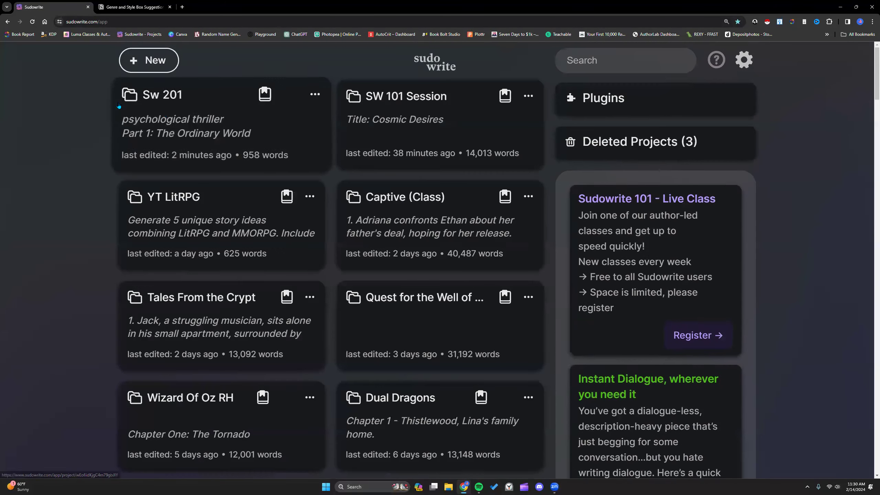
left_click(194, 117)
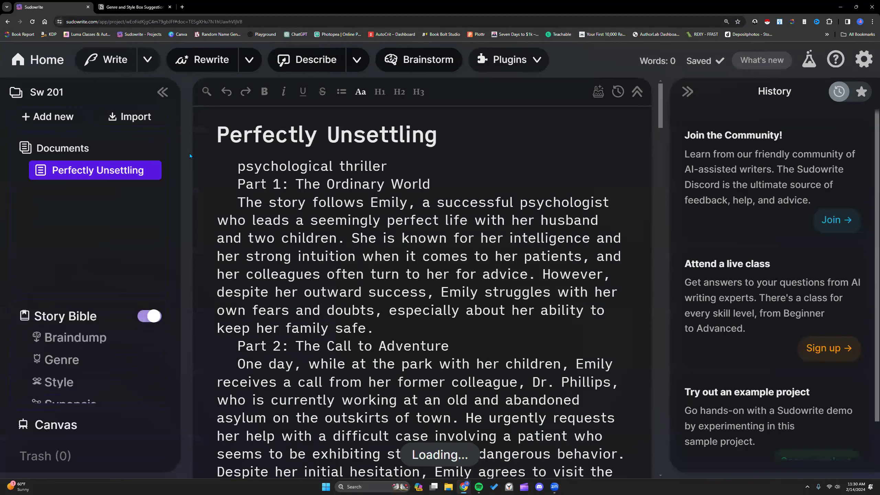
left_click(95, 276)
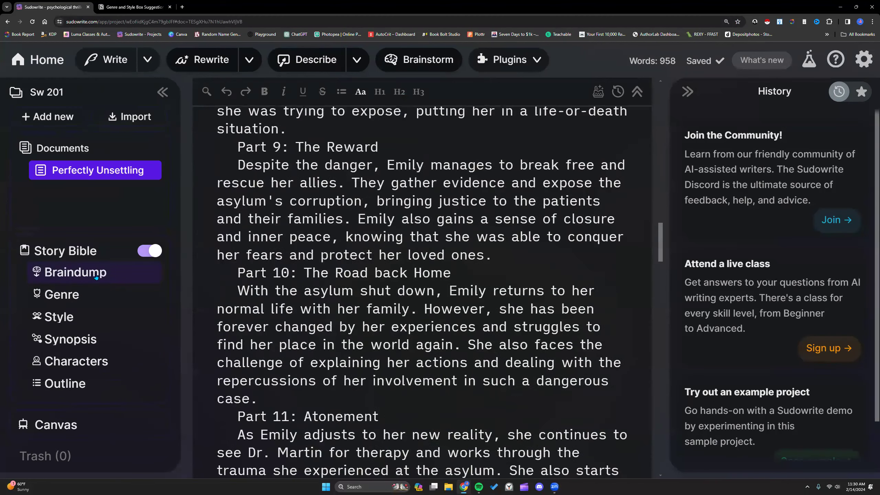
- Review the Genre, Style and Synopsis sections of the Story Bible, and return to the Braindump
scroll(327, 249, "down", 4)
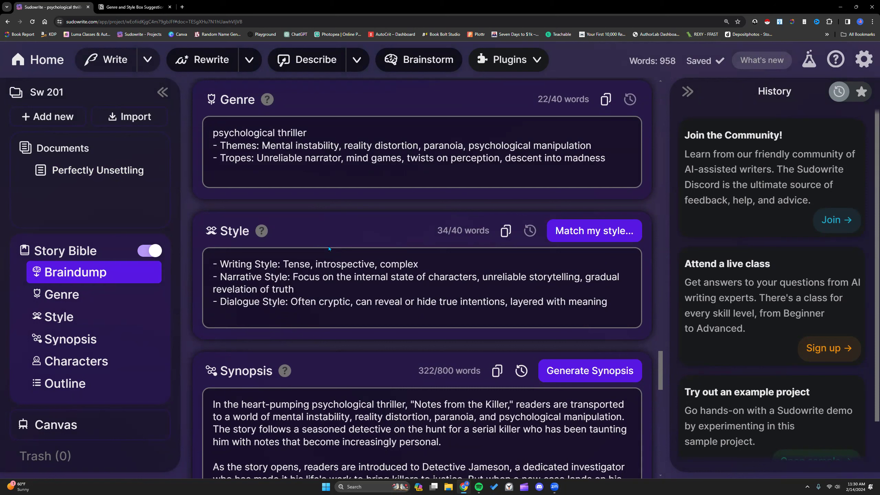
scroll(281, 368, "down", 6)
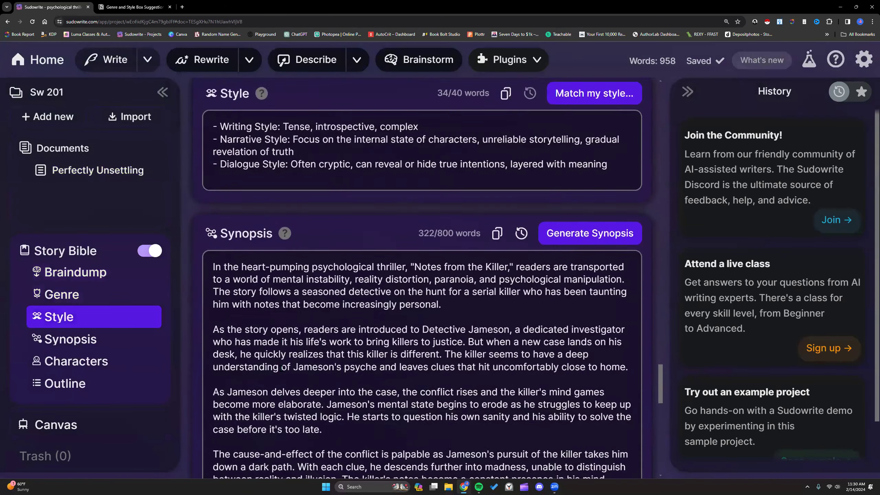
scroll(280, 368, "down", 4)
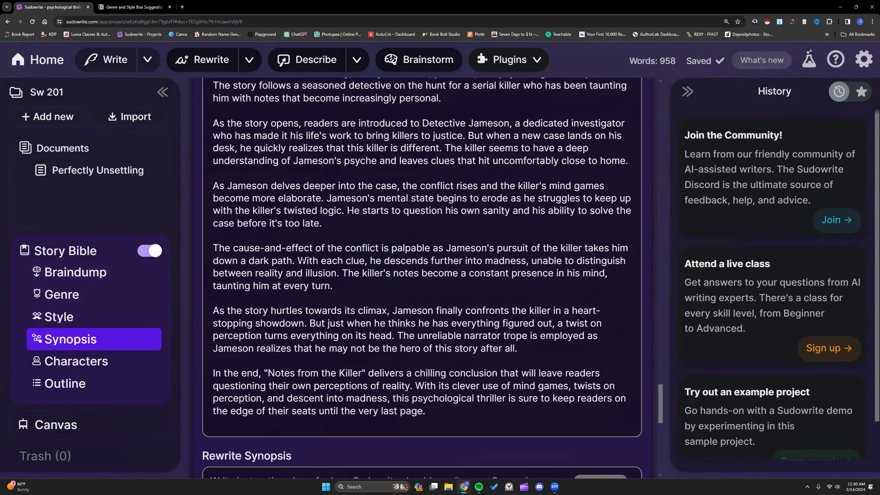
scroll(281, 198, "up", 8)
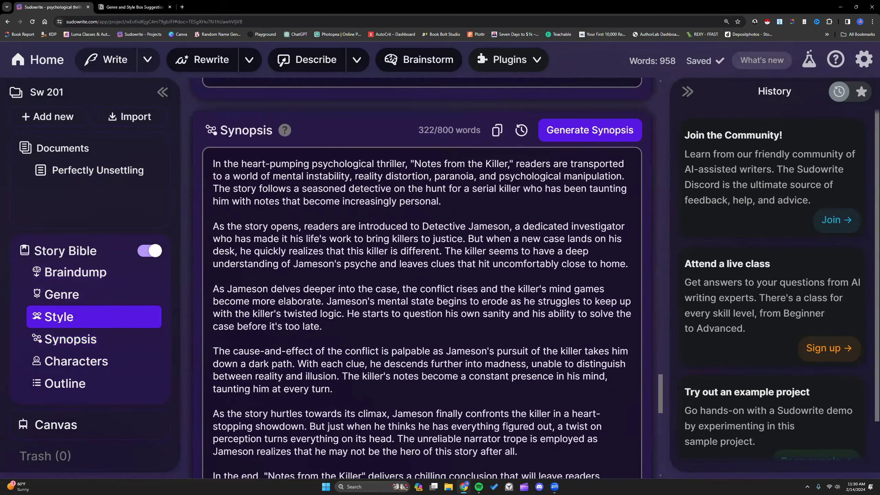
scroll(281, 199, "up", 4)
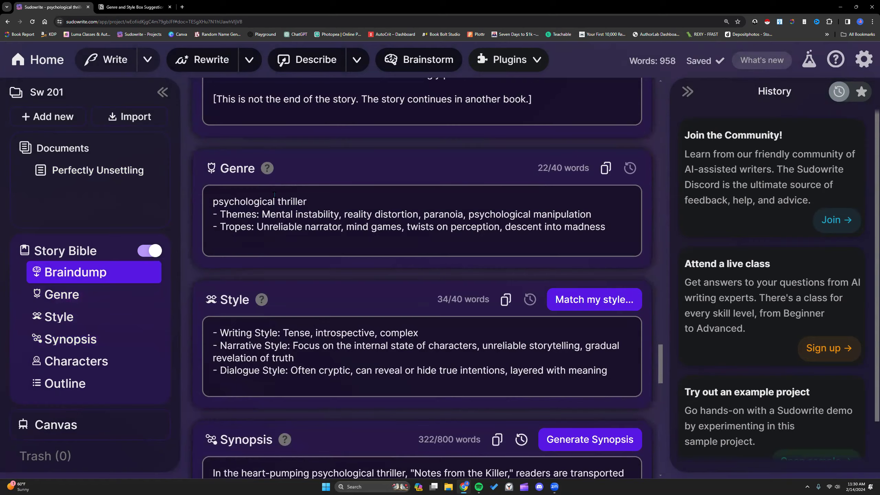
scroll(274, 195, "up", 3)
scroll(281, 178, "down", 1)
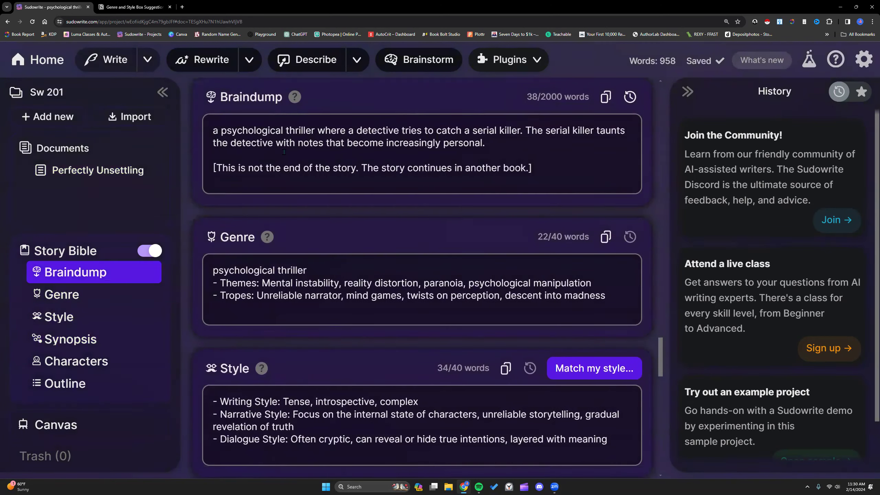
- View the help explanations for the Braindump and Genre sections to see which other sections they affect
mouse_move(295, 97)
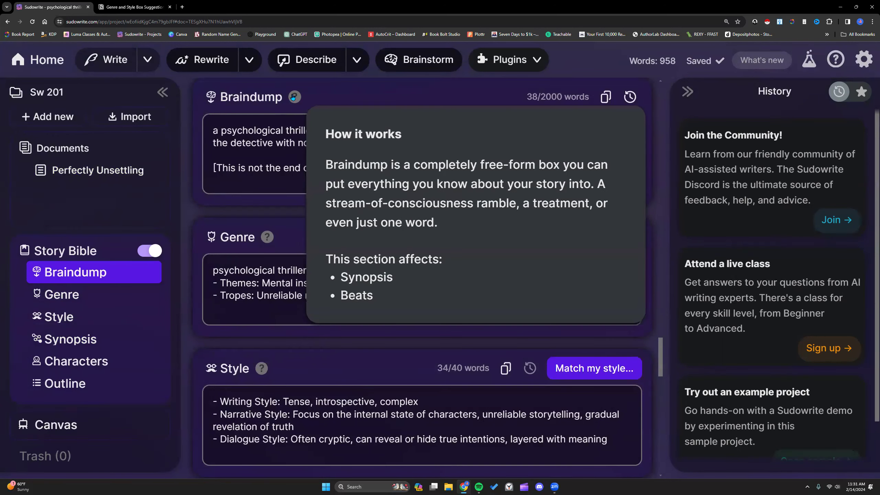
mouse_move(267, 237)
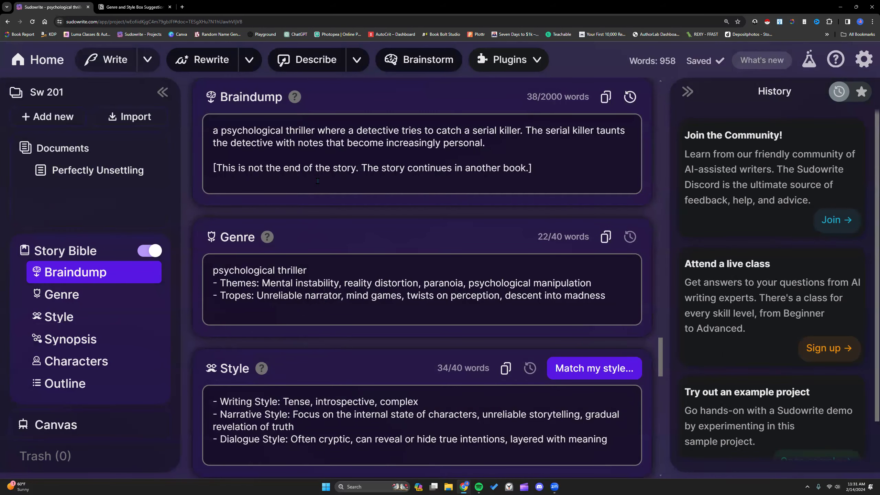
scroll(312, 230, "down", 3)
mouse_move(271, 139)
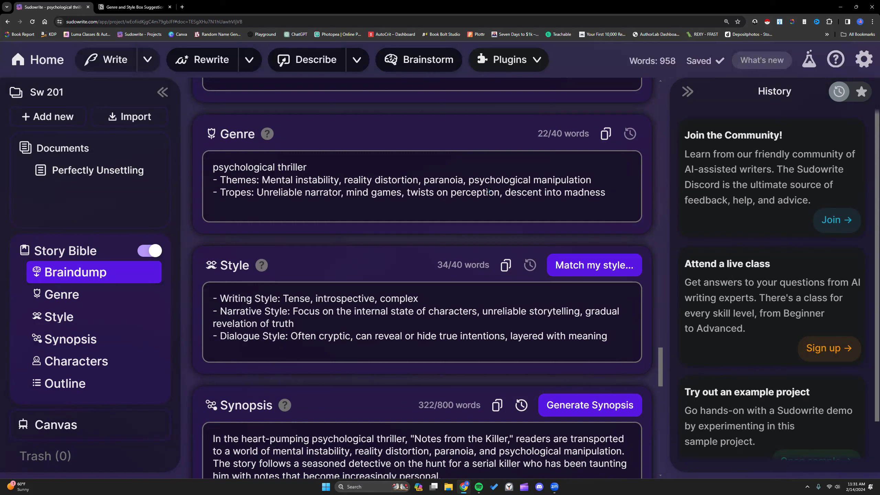
- Highlight the words "psychological thriller" in the Genre section and clear the highlight
left_click(212, 169)
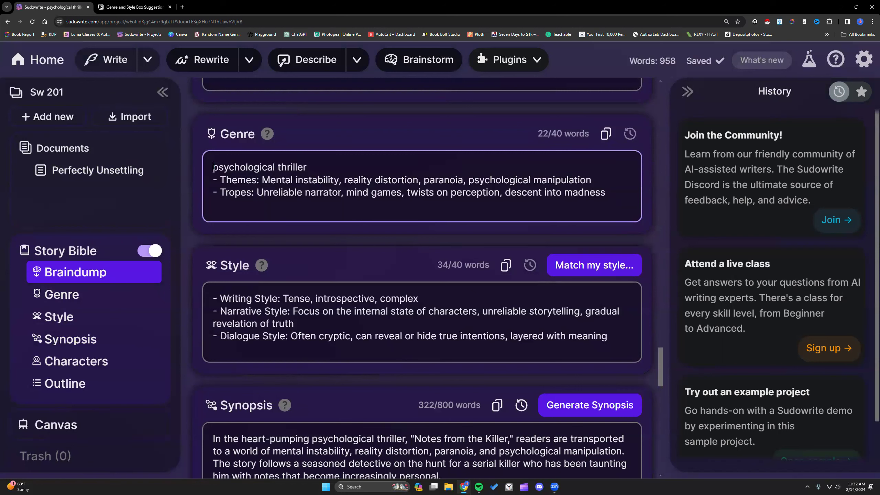
left_click_drag(213, 167, 318, 166)
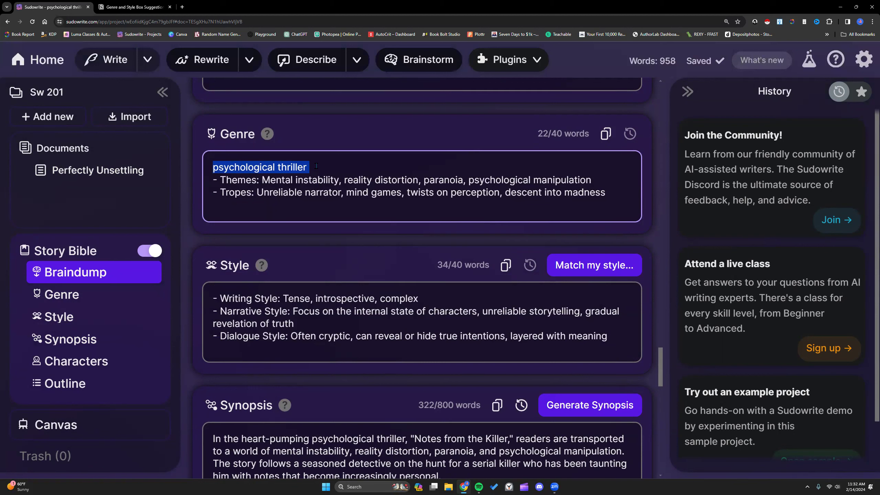
left_click(316, 166)
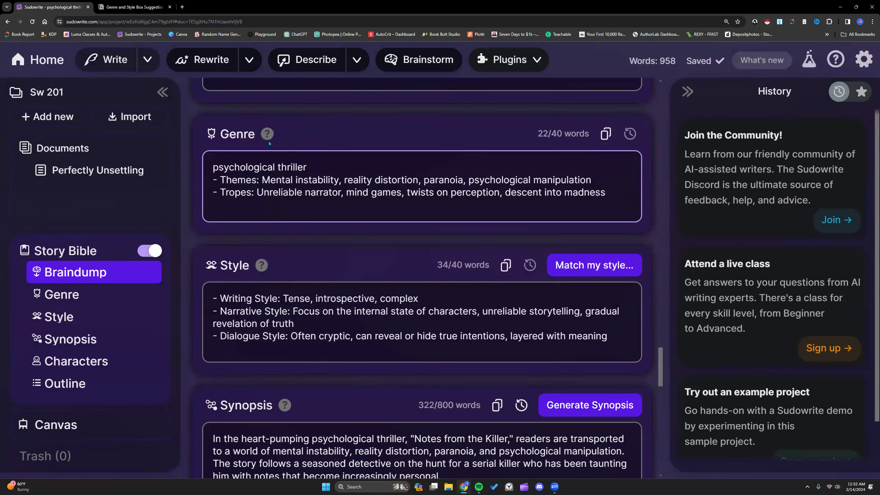
- Hyphenate Genre terms to save words: "psychological-thriller", "Mental-instability" and "Unreliable-narrator"
scroll(273, 180, "down", 1)
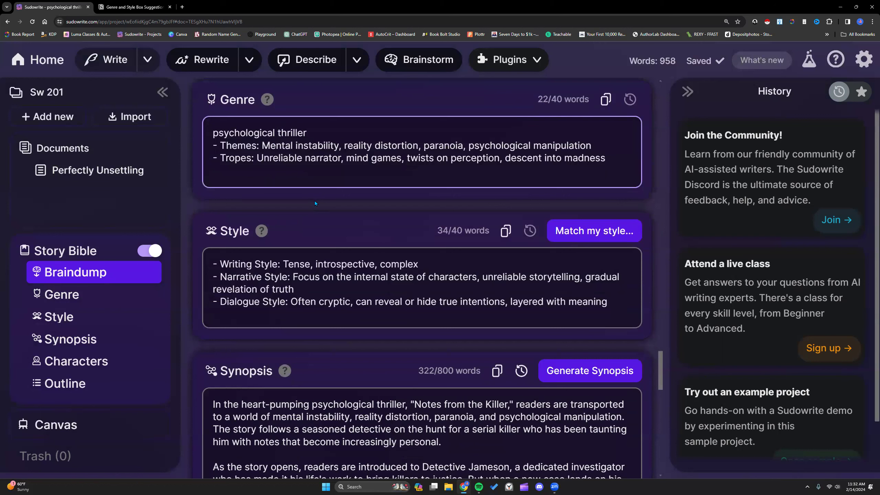
key("BackSpace")
type("-")
left_click(296, 145)
key("BackSpace")
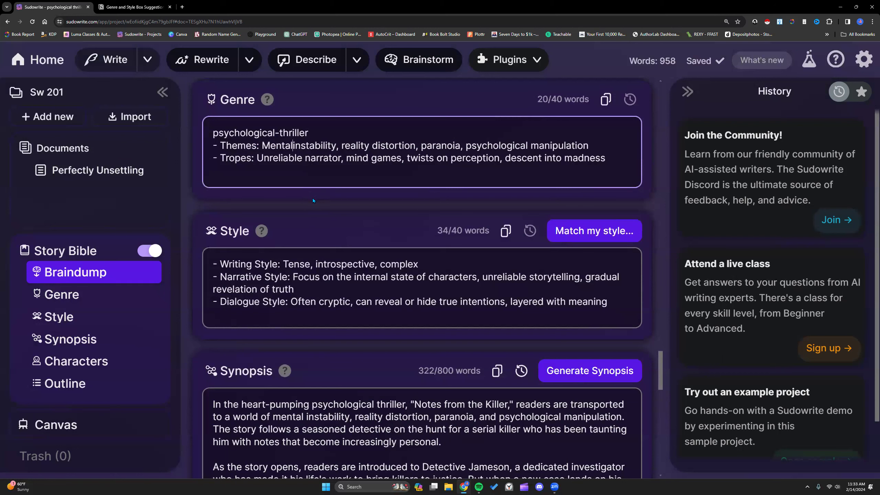
type("-")
left_click(305, 158)
key("BackSpace")
type("-")
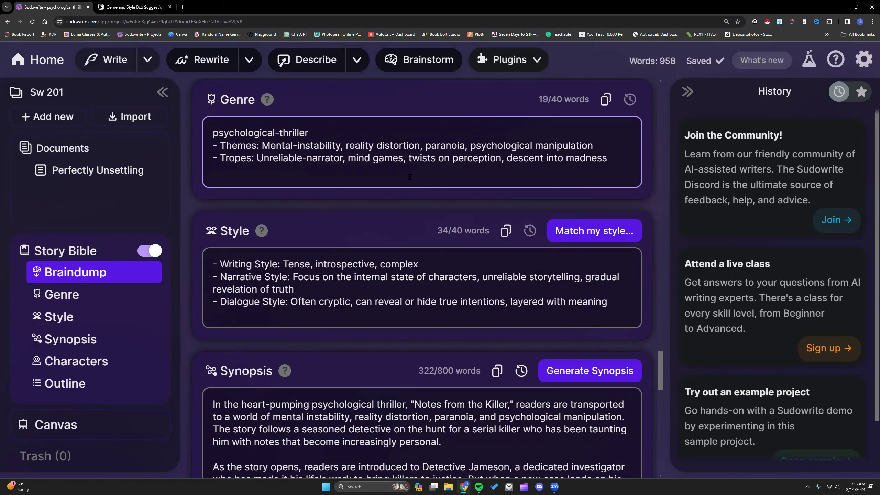
- Replace the hyphens in the three joined Genre terms with spaces again
key("BackSpace")
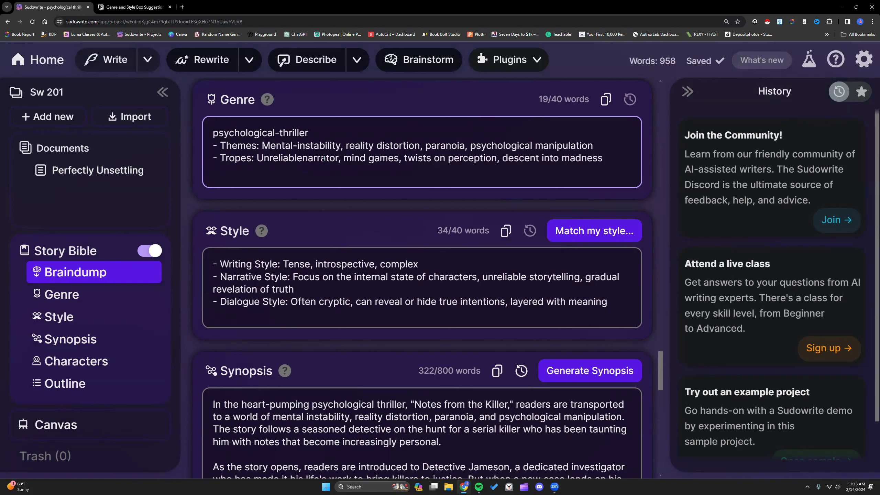
left_click(297, 145)
key("BackSpace")
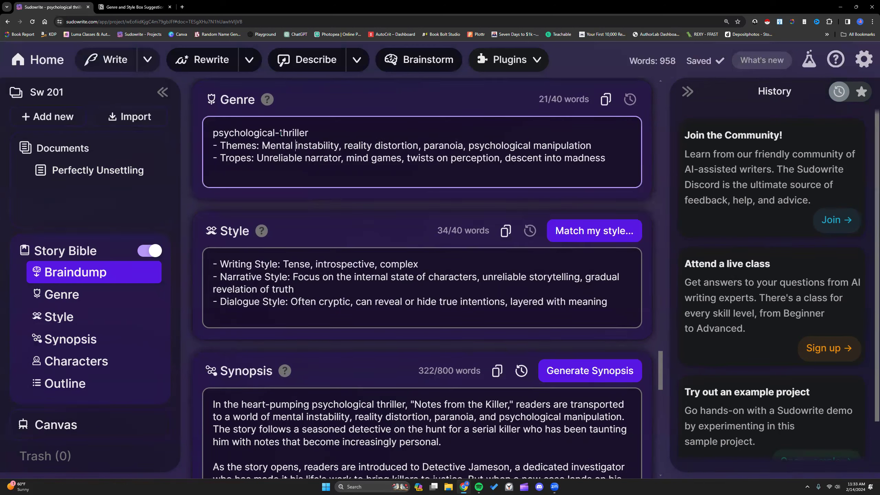
left_click(281, 132)
key("BackSpace")
- Highlight the individual themes in the Genre section, ending with "psychological manipulation"
left_click_drag(343, 145, 470, 145)
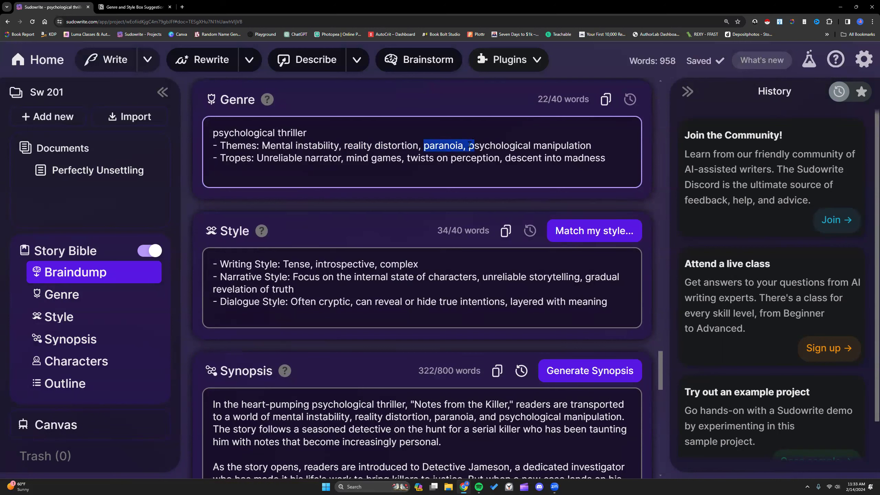
left_click(469, 145)
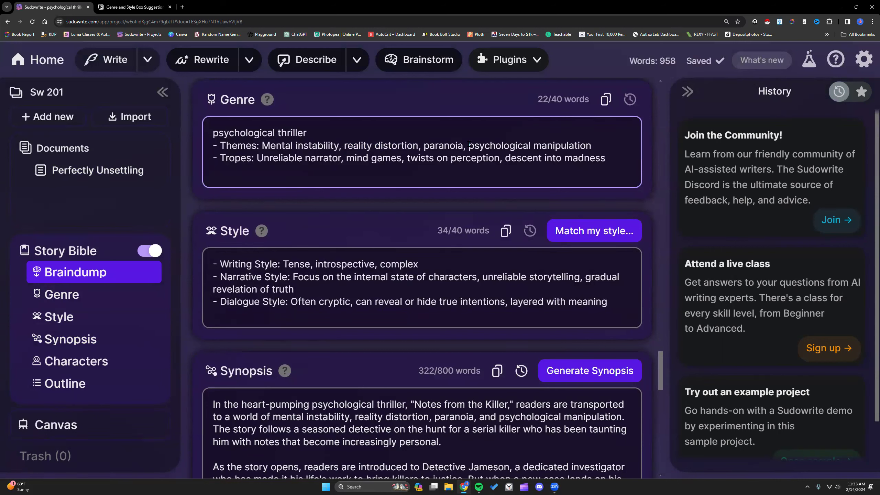
left_click_drag(468, 146, 592, 144)
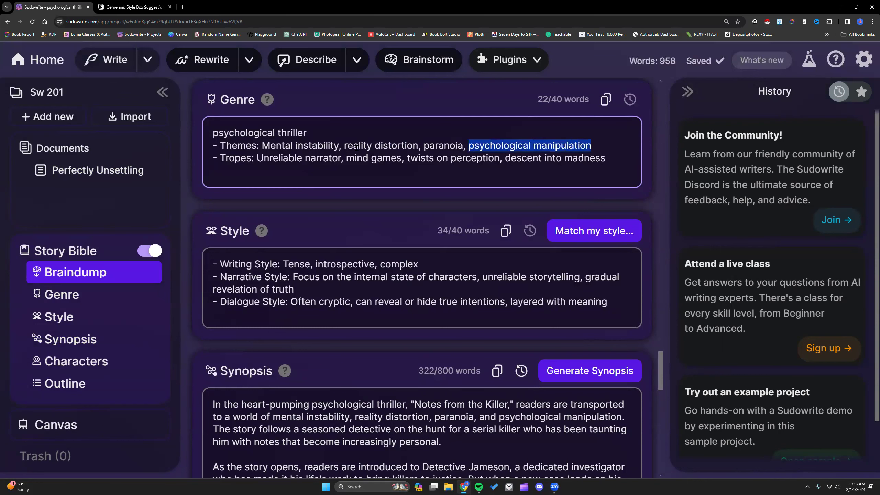
- Split the Genre themes so that "reality distortion", "paranoia" and "psychological manipulation" each start on a new line
left_click(345, 144)
key("Return")
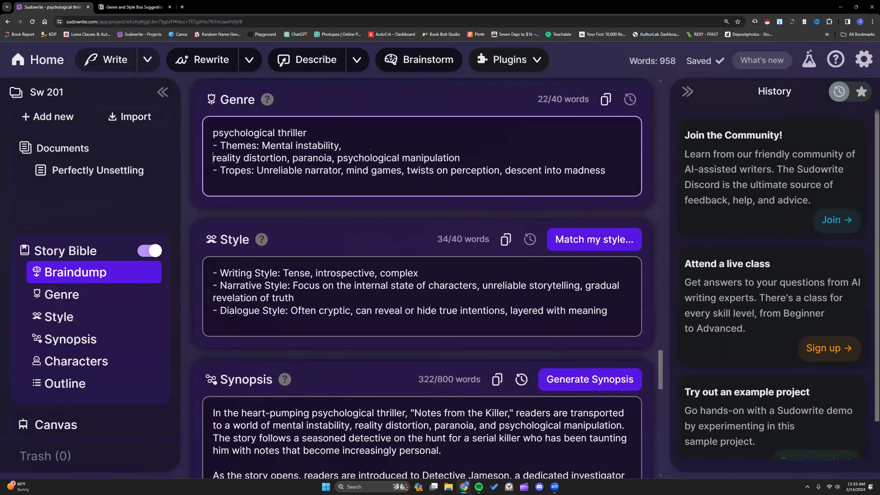
left_click(293, 158)
key("Return")
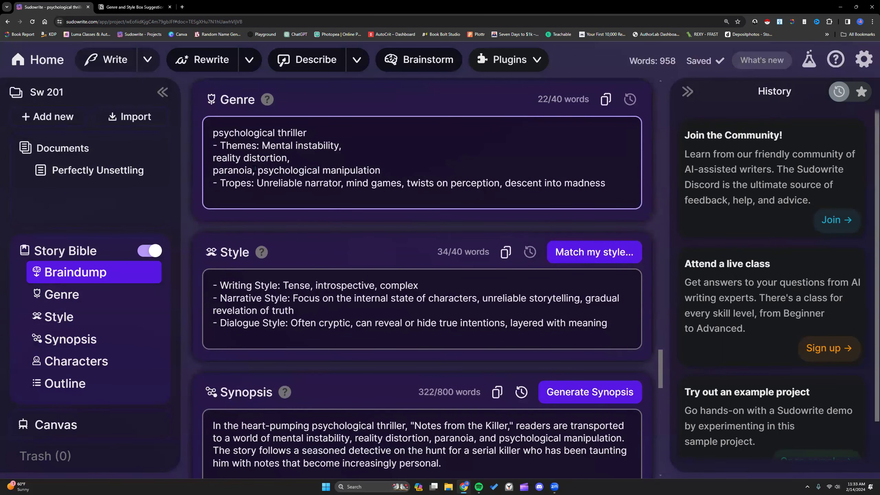
left_click(258, 170)
key("Return")
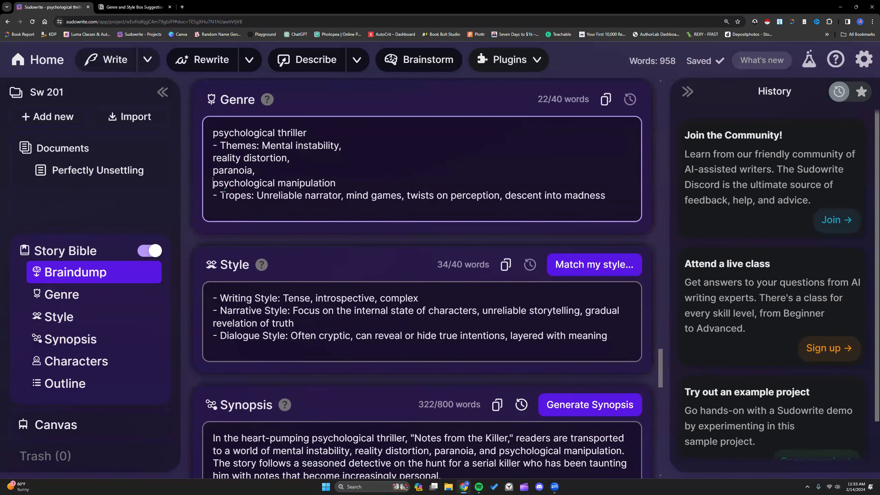
- Highlight the lines from "paranoia" through the tropes, and single out the "psychological manipulation" line
left_click_drag(213, 170, 611, 192)
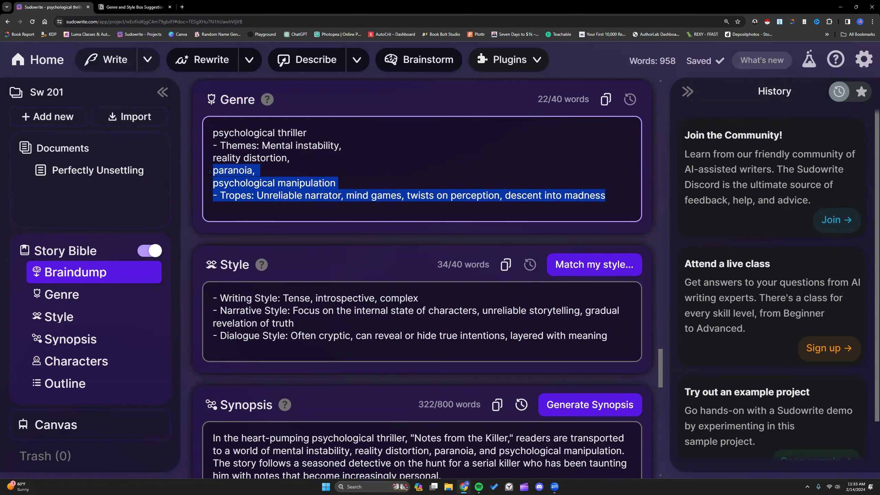
left_click(617, 196)
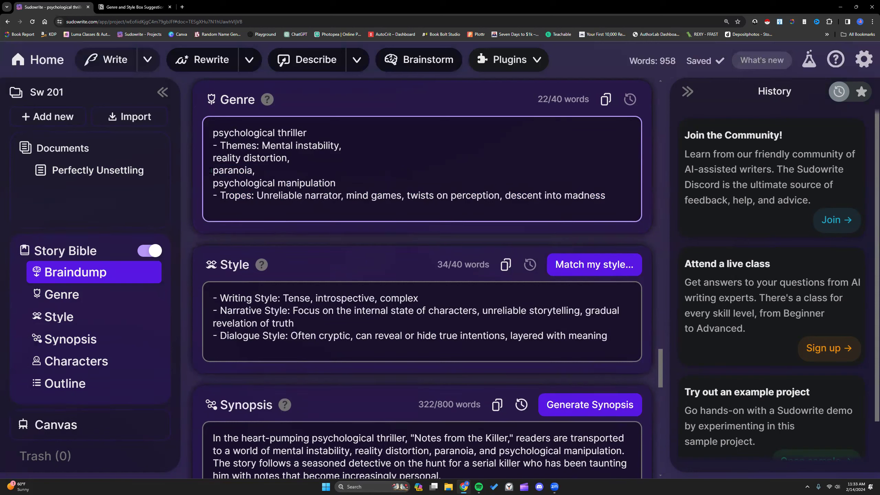
left_click_drag(213, 169, 256, 170)
left_click(209, 182)
left_click_drag(213, 183, 343, 181)
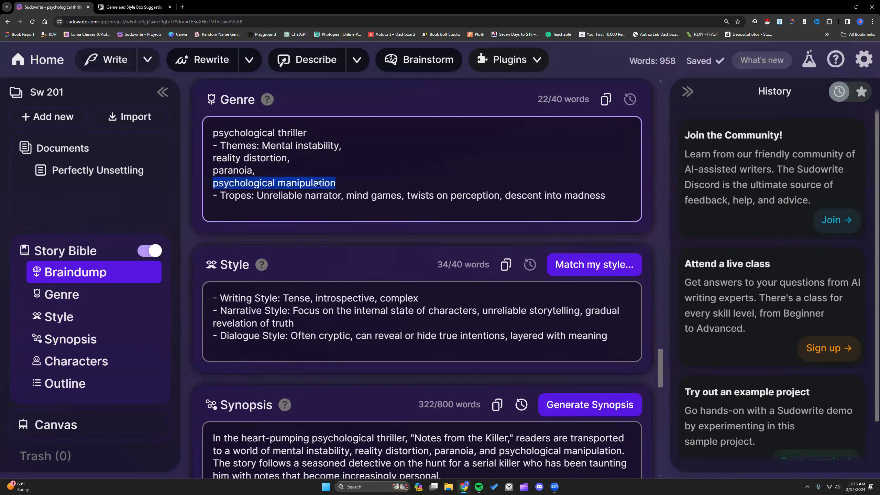
- Remove the line breaks between the Genre themes so they form one comma-separated line
left_click(214, 185)
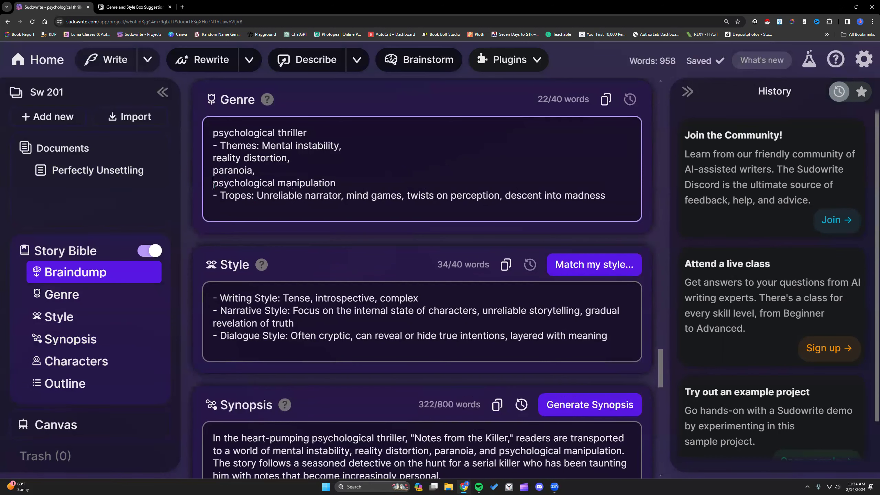
key("BackSpace")
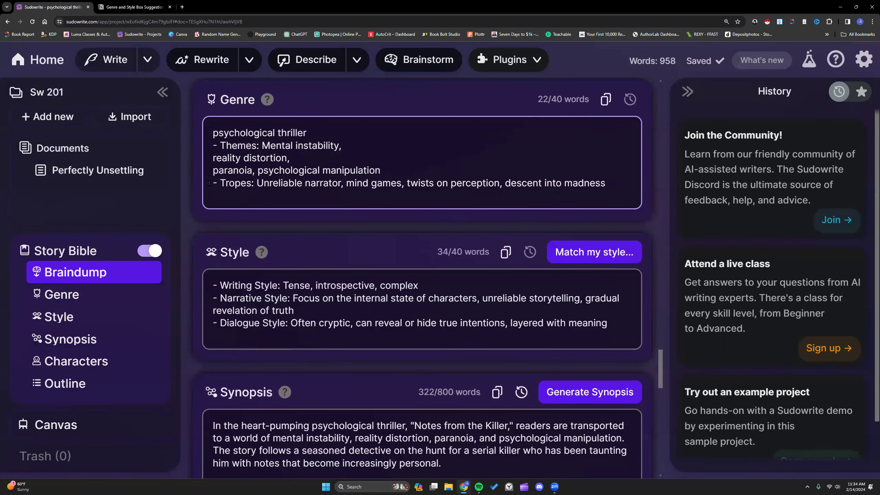
left_click(212, 170)
key("BackSpace")
key("BackSpace")
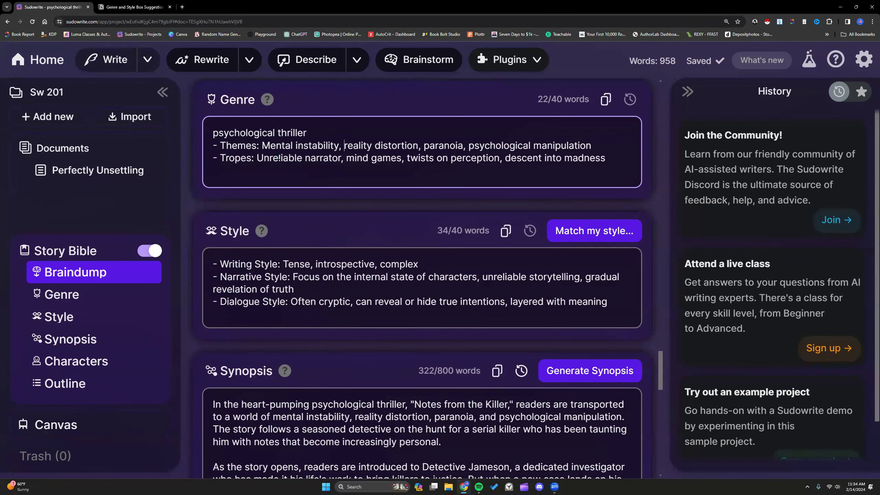
- Switch to Notion, open the My Book Tracker page and view its Brainstorming board
left_click(133, 7)
scroll(66, 187, "up", 2)
left_click(60, 237)
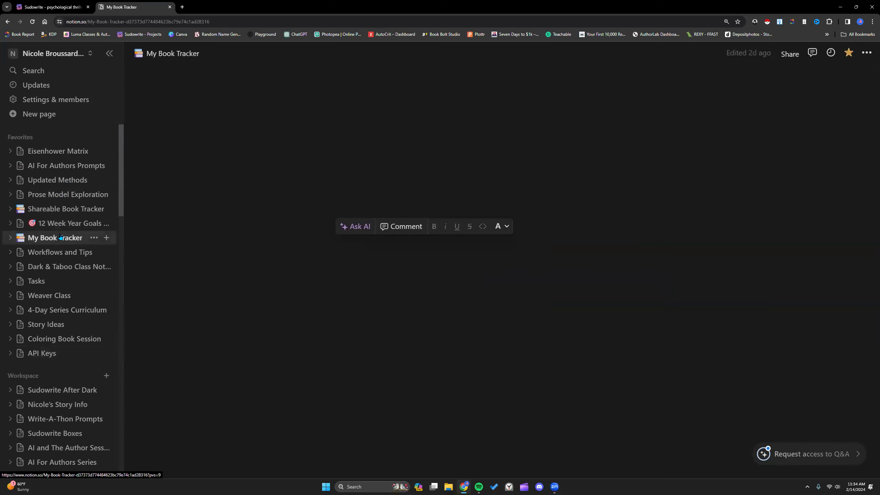
scroll(279, 198, "down", 5)
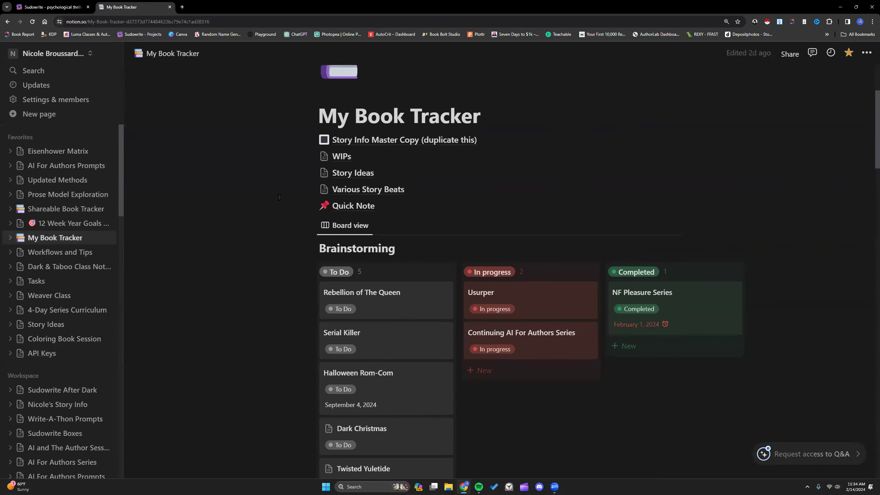
- Open the WIPs page, open The Last Slayer from it, and look through its story template and overarching themes
left_click(340, 220)
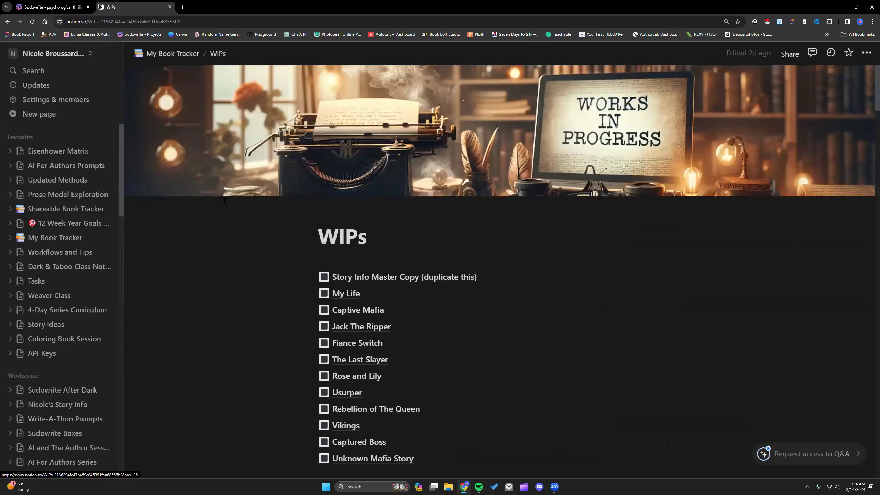
scroll(224, 201, "down", 5)
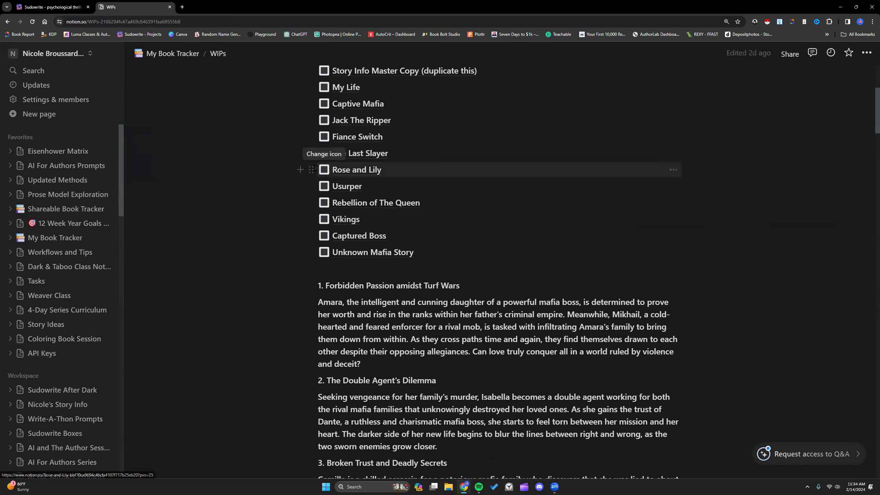
left_click(366, 154)
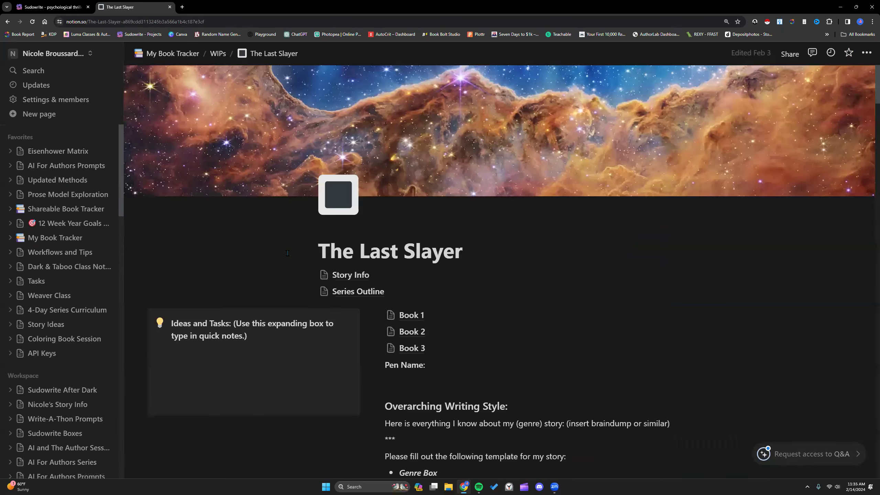
scroll(287, 253, "down", 5)
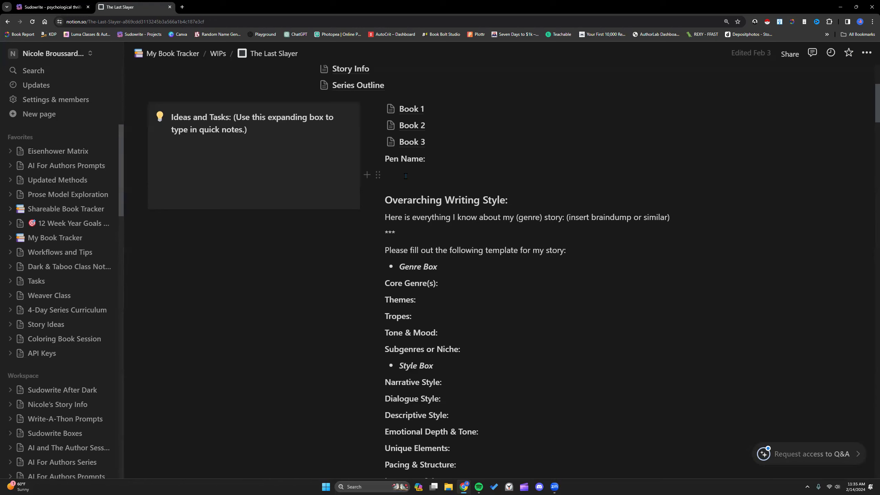
scroll(405, 175, "up", 1)
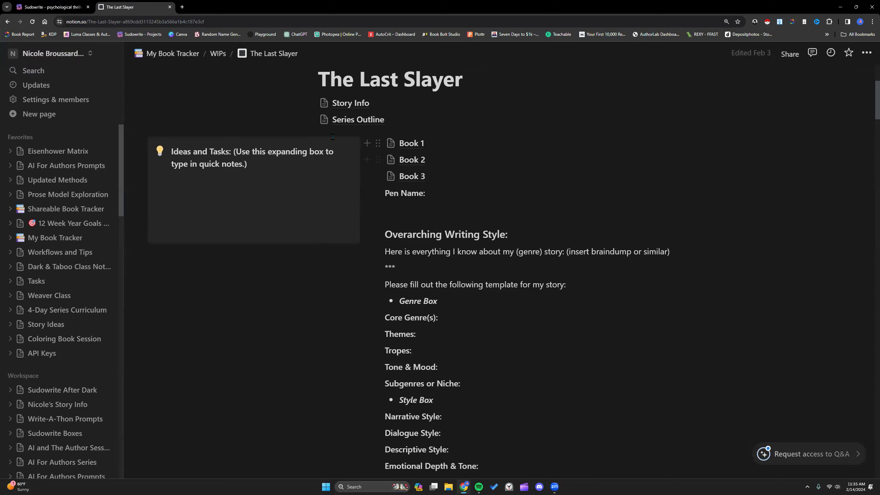
scroll(447, 195, "down", 20)
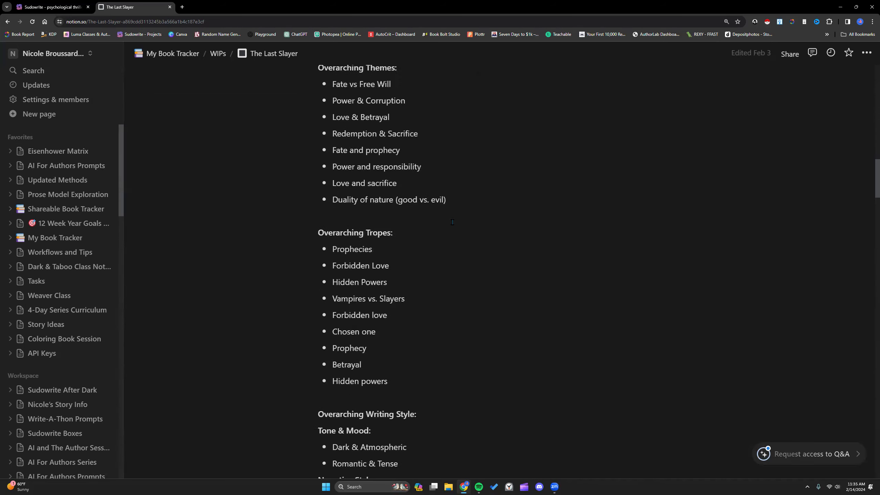
- Highlight the notes from Overarching Themes through Language & Imagery, and single out the themes from "Fate and prophecy" to "Duality of nature"
scroll(452, 222, "up", 1)
left_click(313, 119)
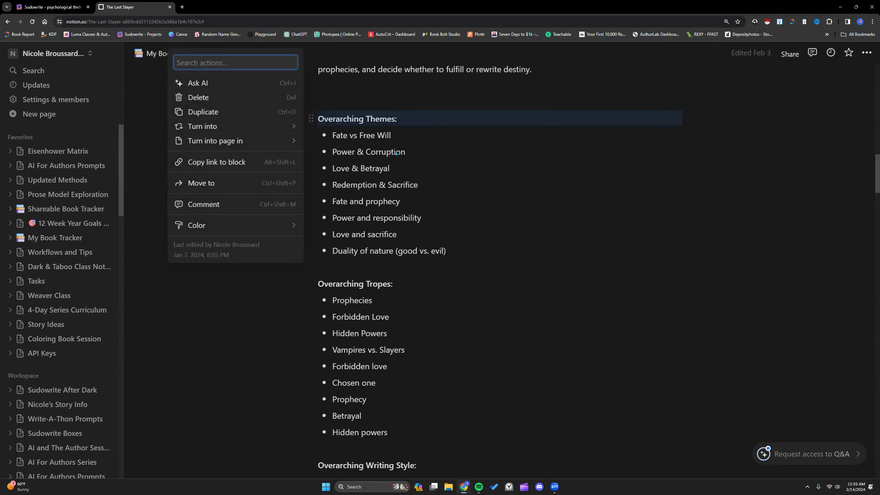
key("Escape")
left_click(318, 119)
left_click_drag(319, 121, 422, 280)
scroll(360, 223, "down", 6)
scroll(363, 227, "down", 10)
scroll(413, 280, "down", 2)
scroll(423, 280, "up", 6)
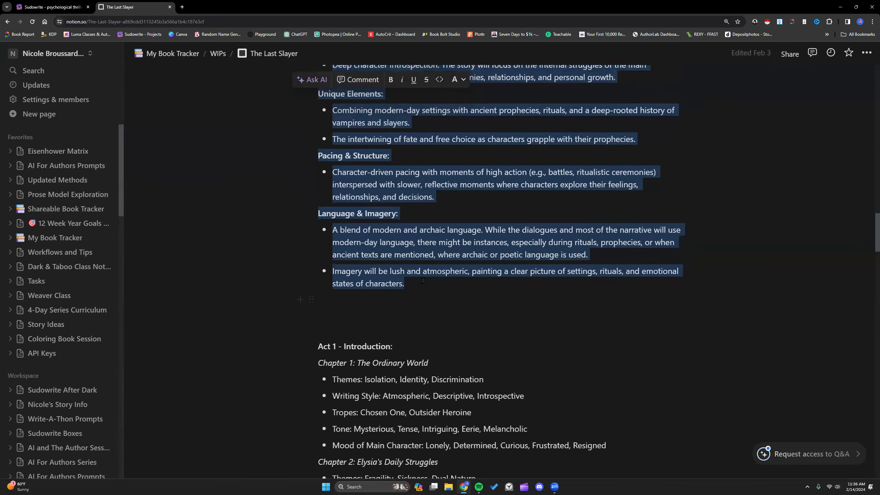
scroll(422, 280, "up", 10)
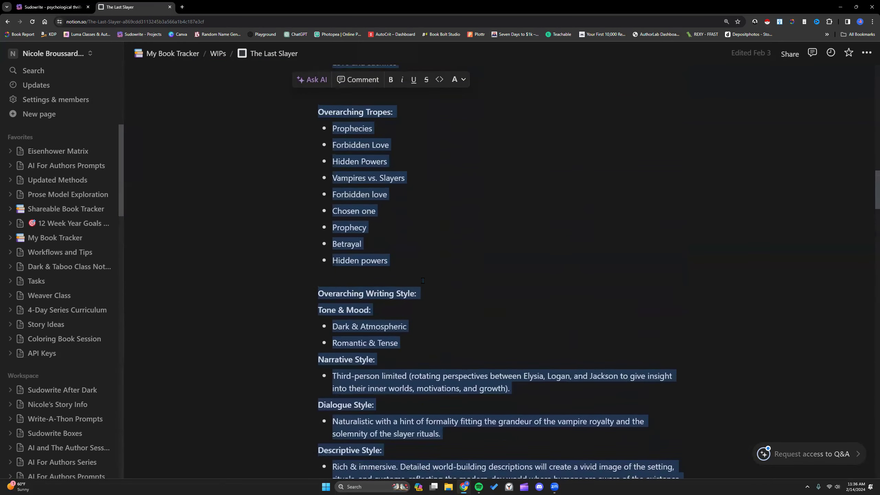
scroll(423, 280, "up", 4)
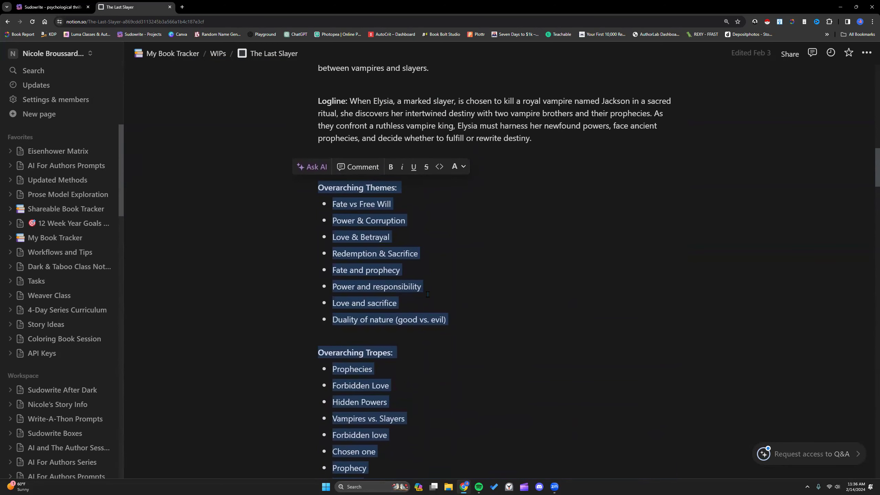
scroll(428, 294, "down", 1)
left_click(470, 289)
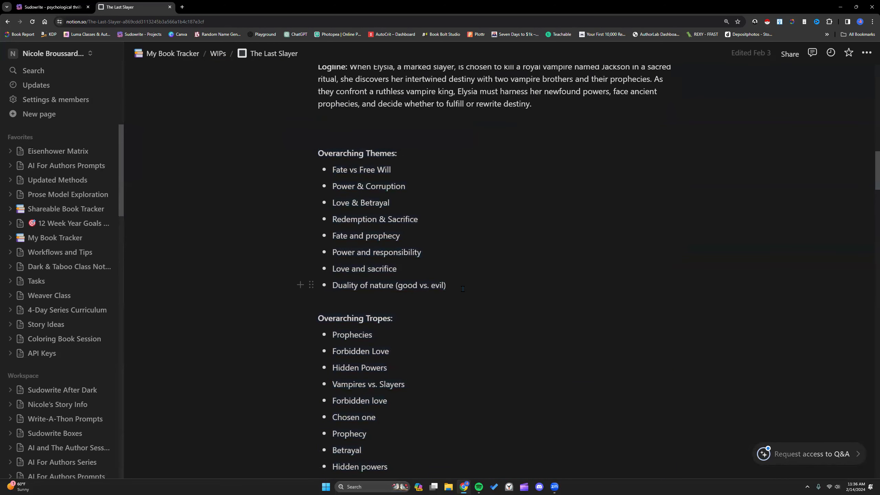
left_click_drag(460, 288, 338, 236)
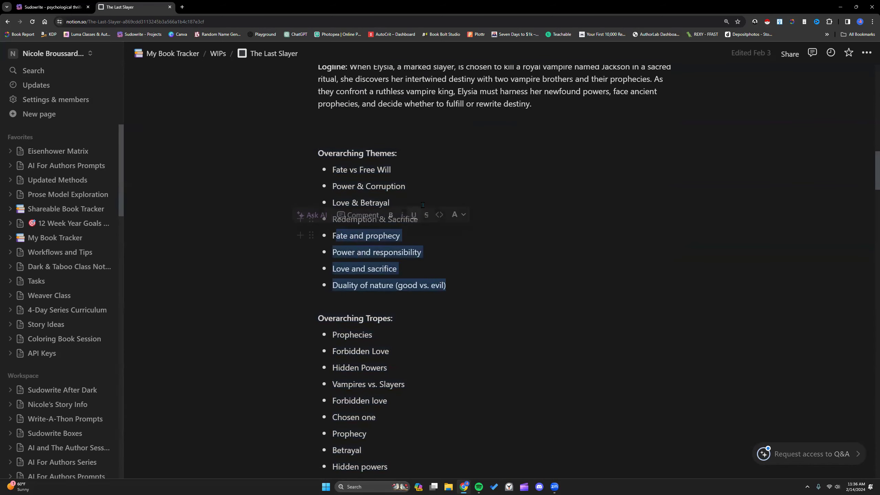
- Highlight the Act 1 chapter notes from Chapter 1 through Chapter 5, then clear the selection
scroll(461, 243, "down", 15)
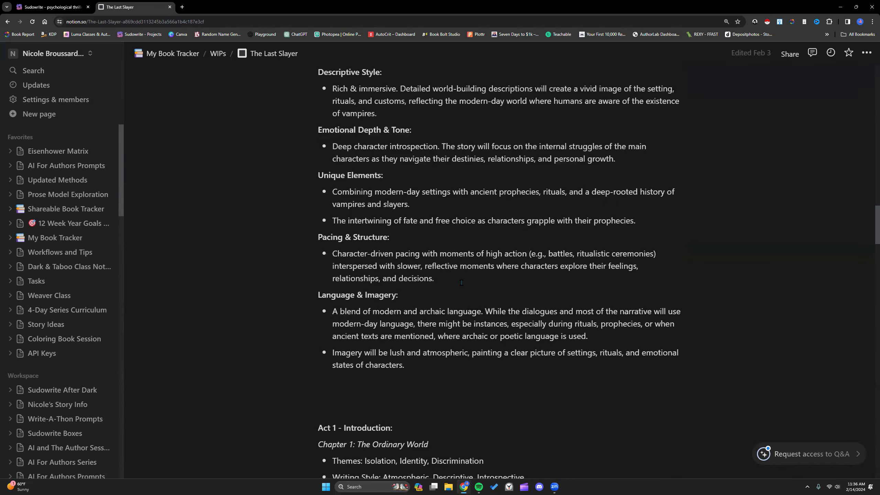
scroll(461, 283, "down", 3)
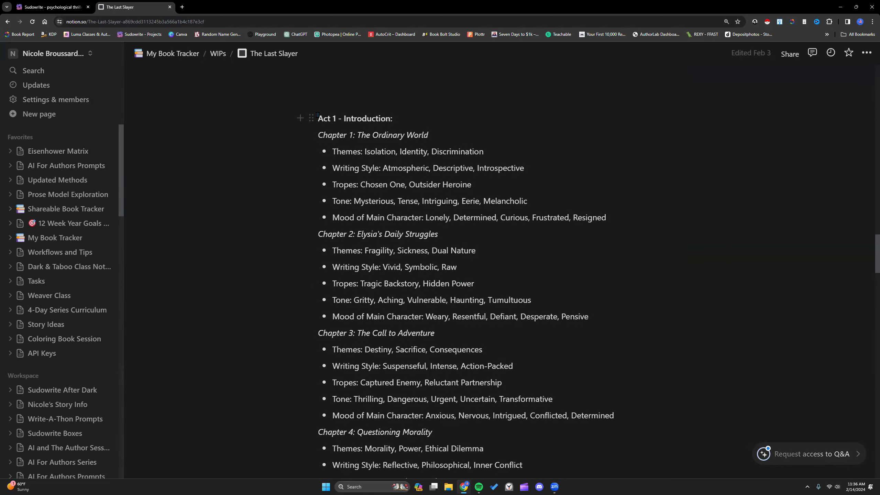
left_click_drag(318, 118, 608, 272)
scroll(383, 199, "down", 7)
scroll(379, 149, "down", 3)
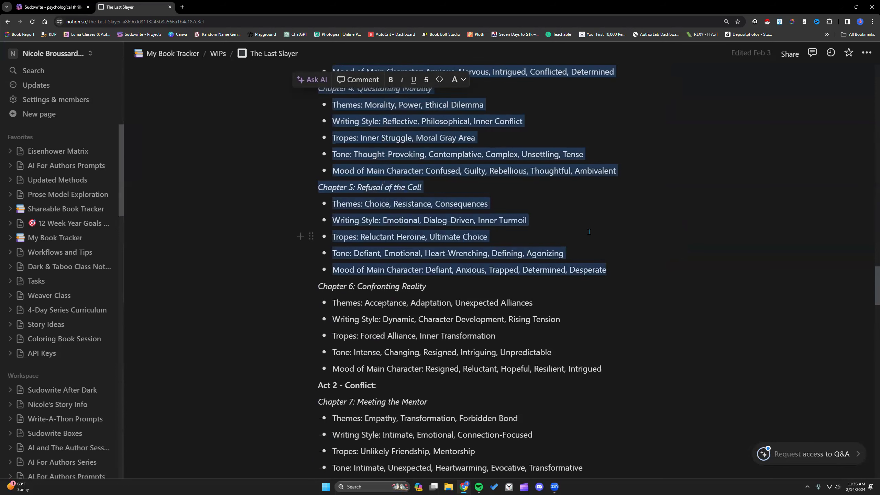
left_click(587, 246)
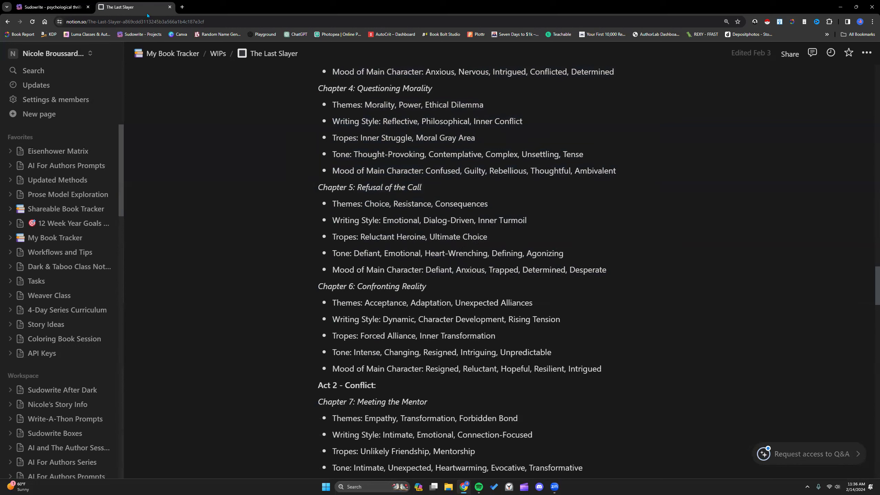
- Open the Workflows and Tips page and its Prompts Project subpage
scroll(396, 190, "up", 12)
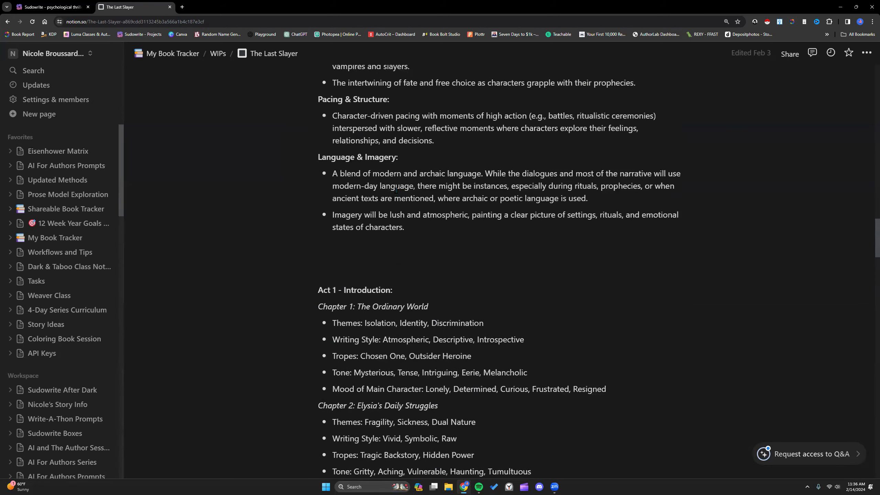
scroll(396, 190, "up", 5)
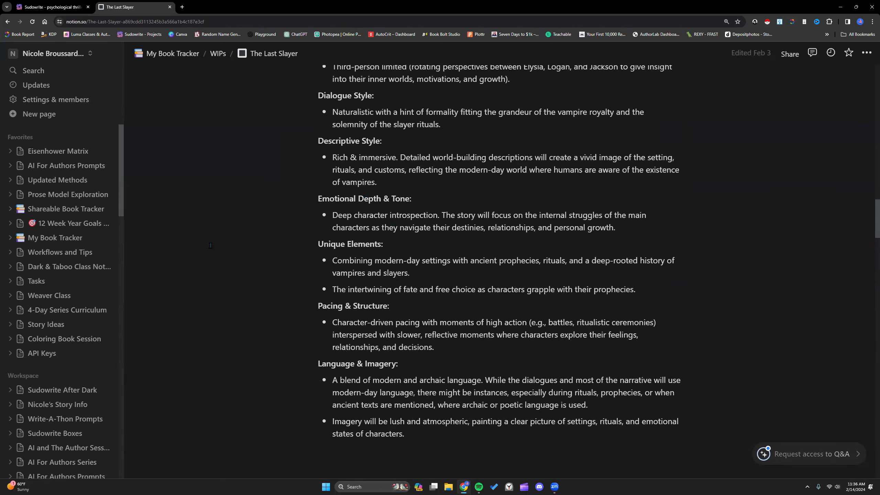
left_click(57, 255)
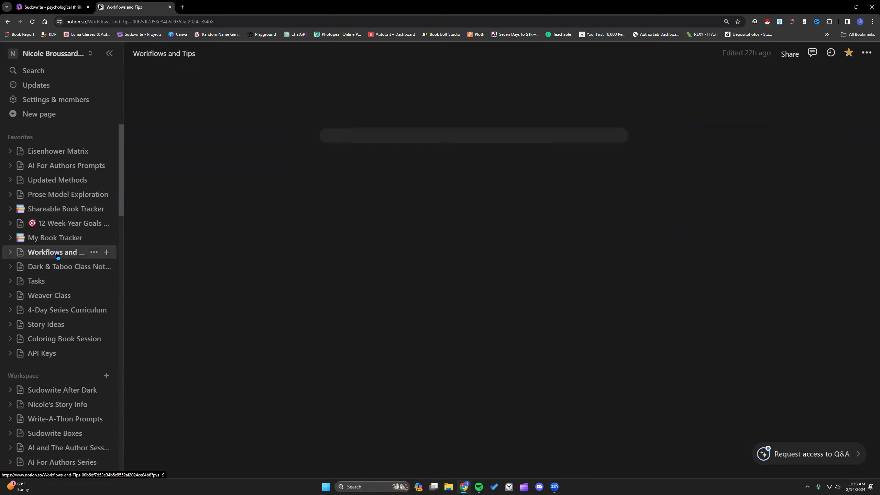
scroll(320, 240, "down", 10)
left_click(360, 175)
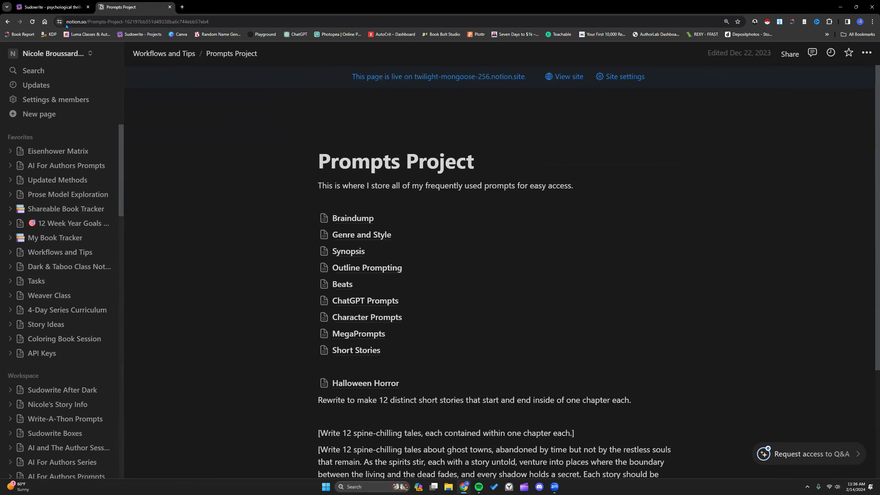
- Switch to Sudowrite, show the How it works explanation for the Style section, and review the Style entries
left_click(52, 7)
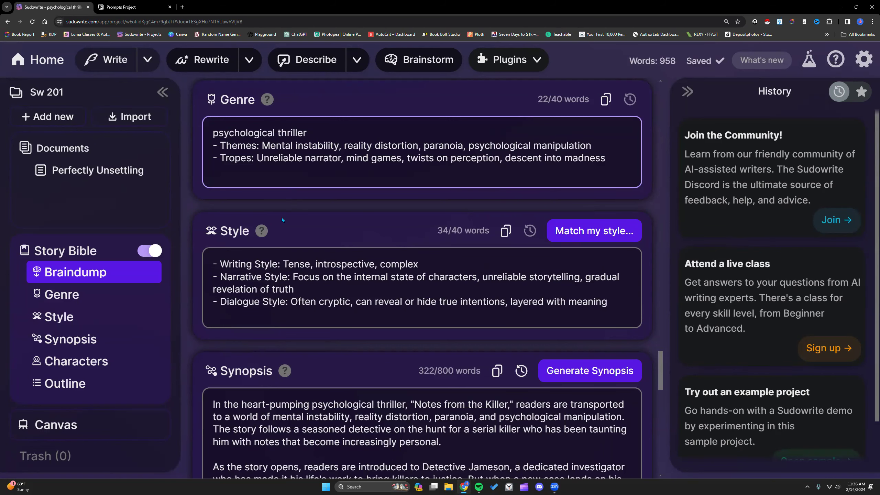
scroll(351, 264, "down", 3)
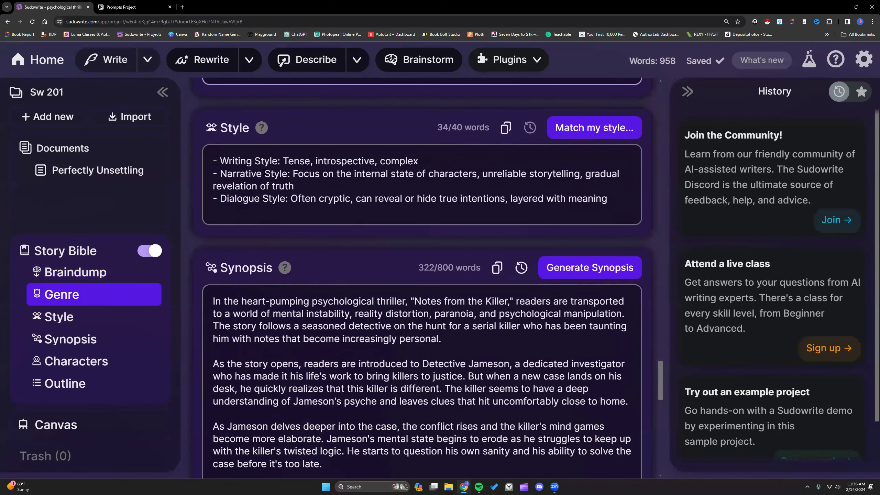
mouse_move(262, 129)
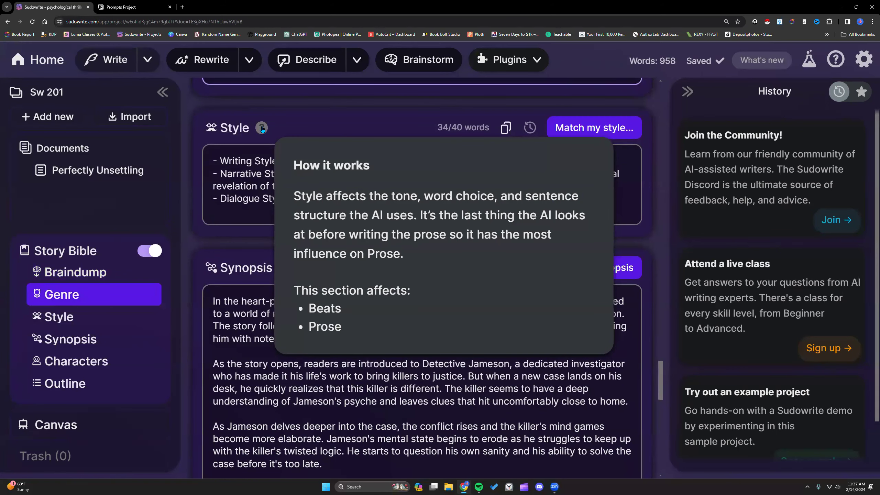
scroll(262, 129, "down", 1)
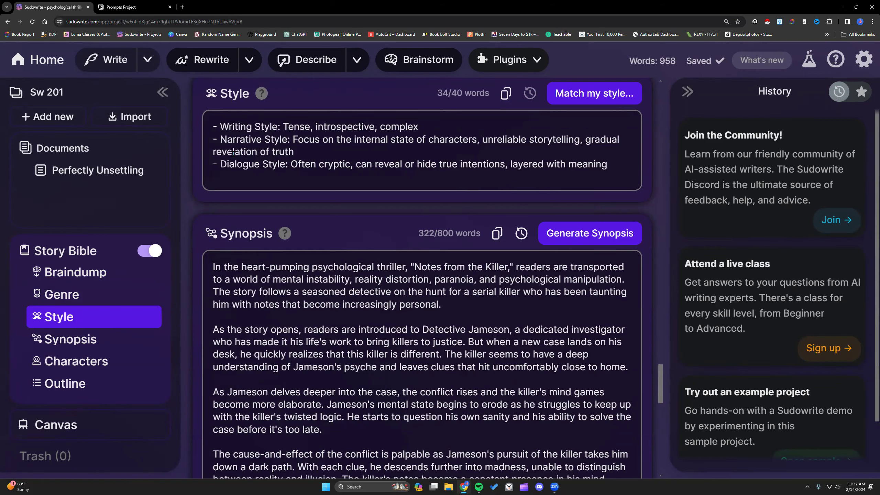
scroll(232, 163, "up", 1)
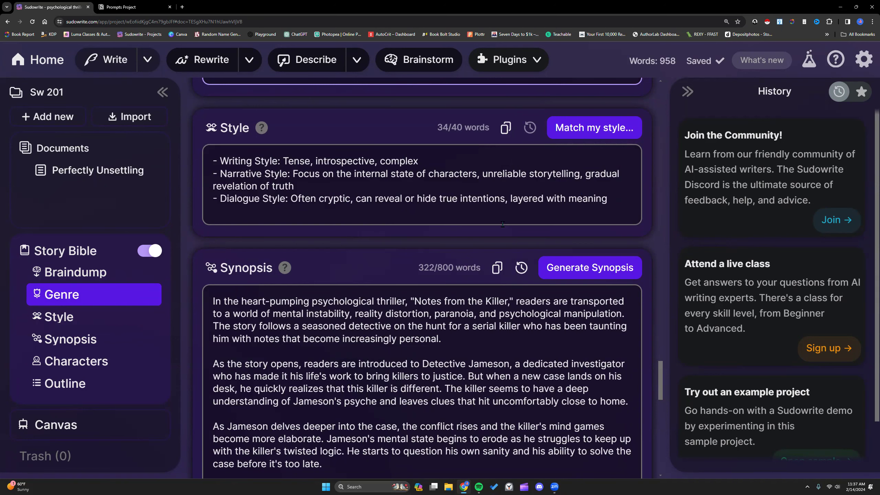
scroll(498, 229, "up", 1)
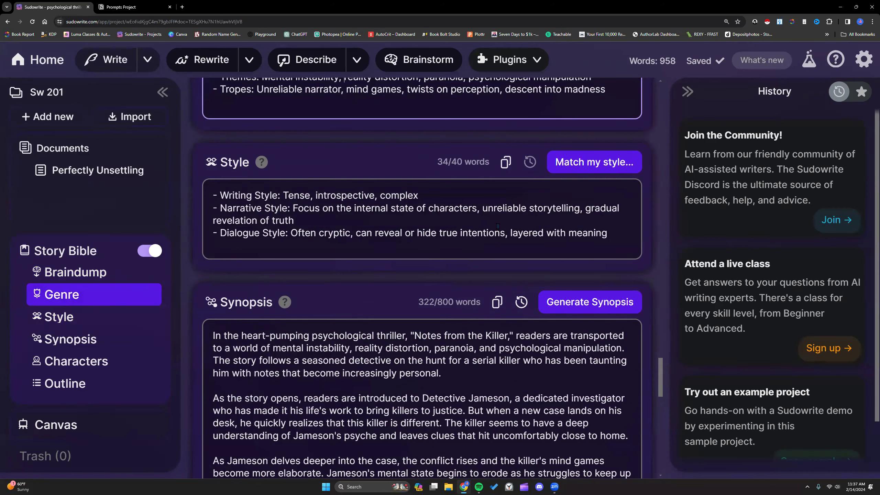
scroll(497, 226, "up", 1)
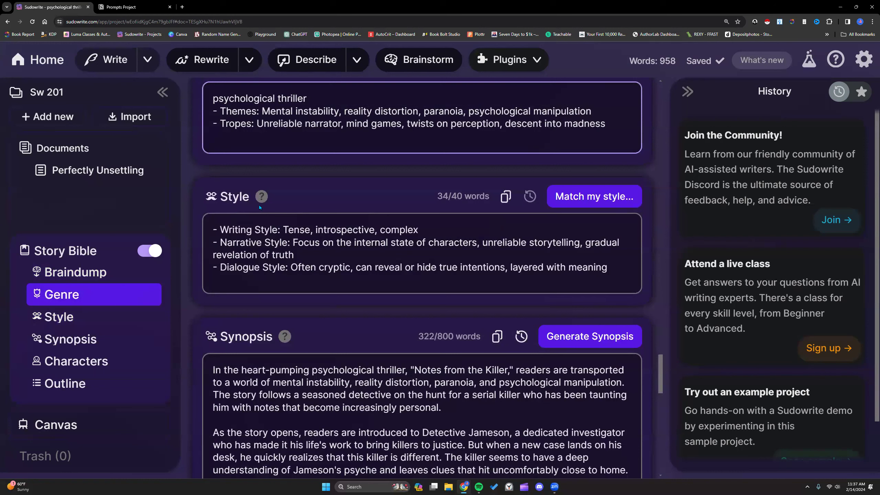
- Highlight "layered with meaning" in the Dialogue Style line of the Style box, then clear the selection
left_click(616, 269)
left_click_drag(616, 270, 509, 267)
left_click(508, 268)
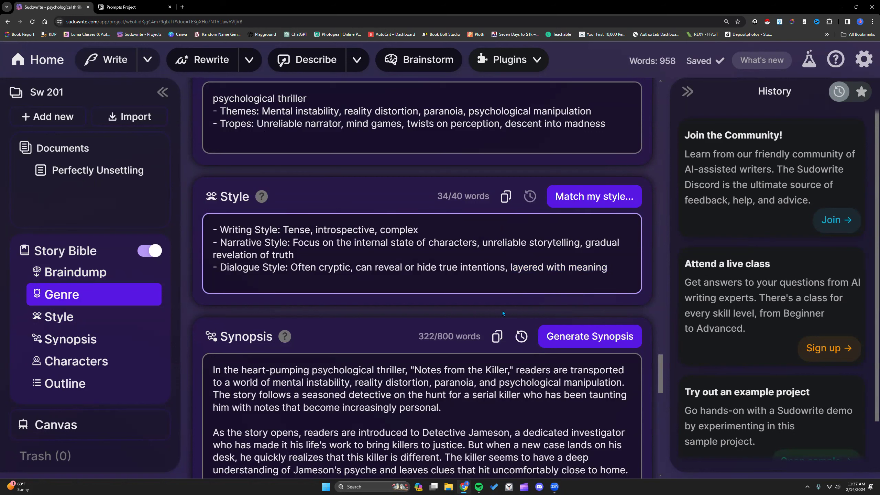
- Review the Braindump, Genre and Synopsis sections of the Story Bible, including the help note on how the Synopsis is generated
scroll(272, 127, "up", 1)
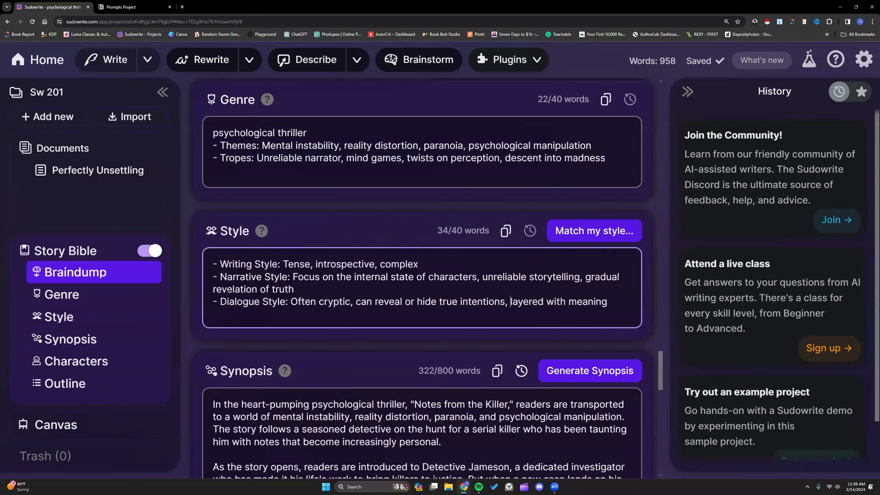
scroll(227, 294, "up", 7)
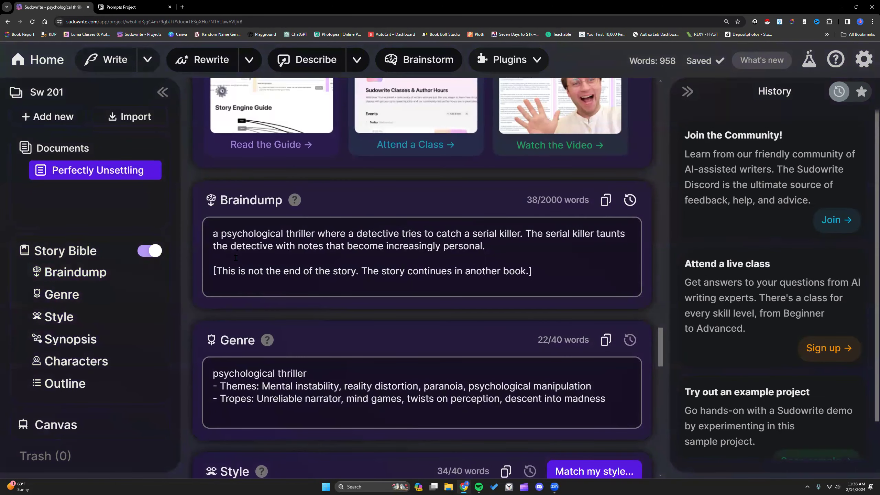
scroll(307, 246, "down", 14)
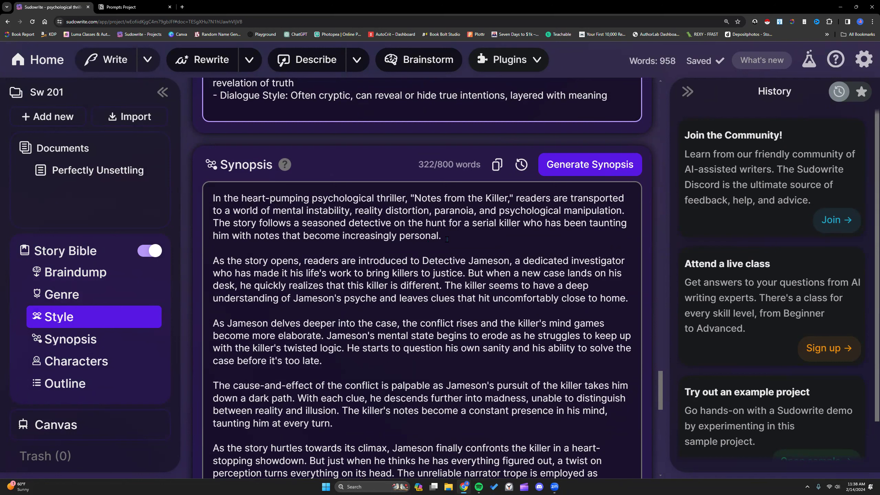
mouse_move(285, 166)
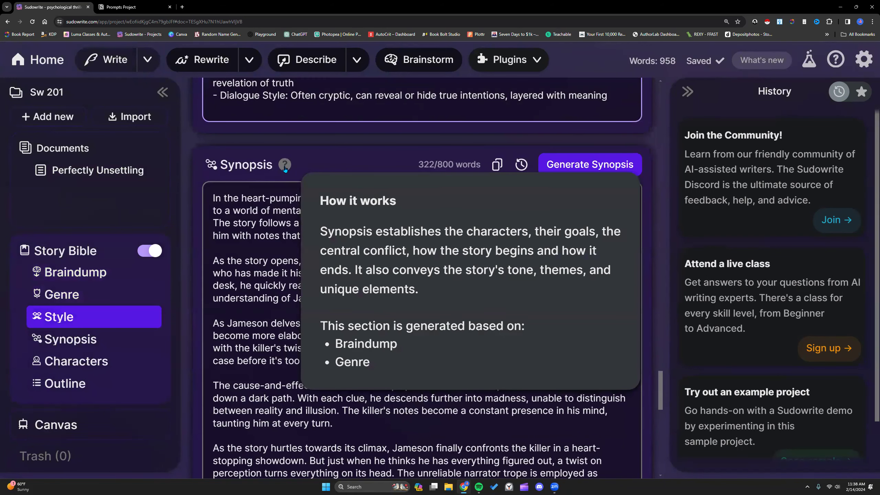
scroll(320, 232, "up", 5)
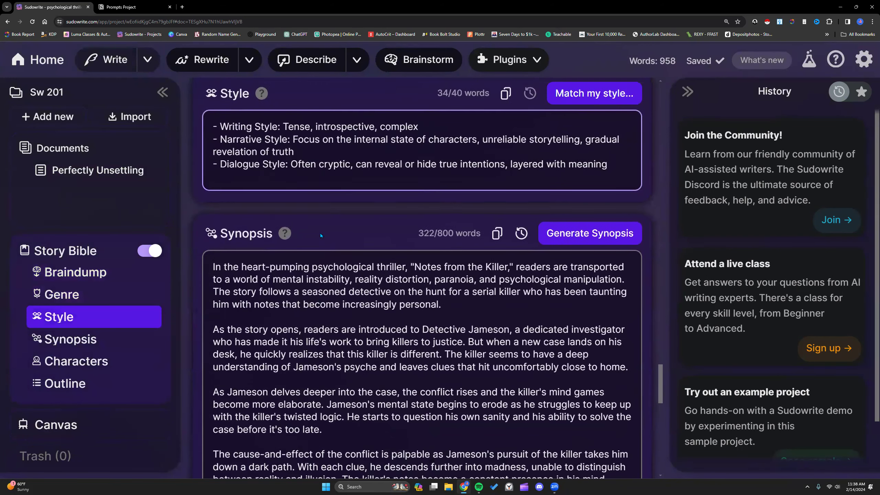
scroll(320, 232, "up", 1)
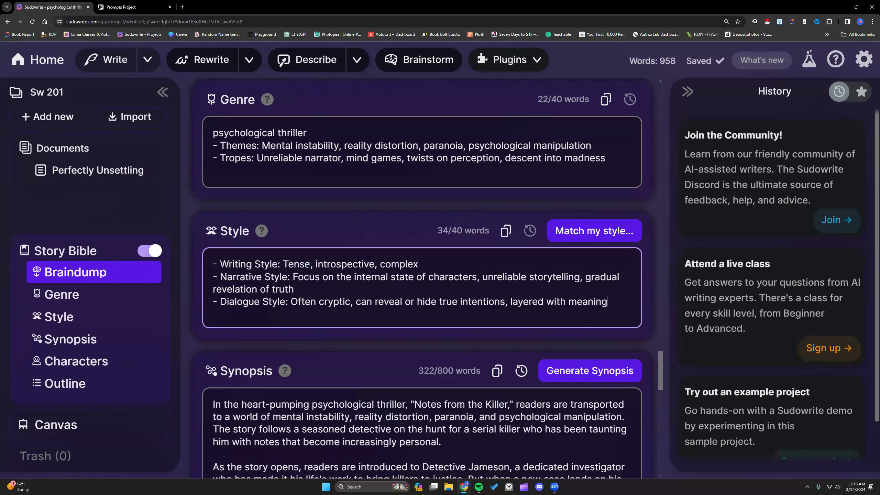
- Examine the writing, narrative and dialogue style lines in the Style section of the Story Bible
left_click_drag(228, 265, 316, 264)
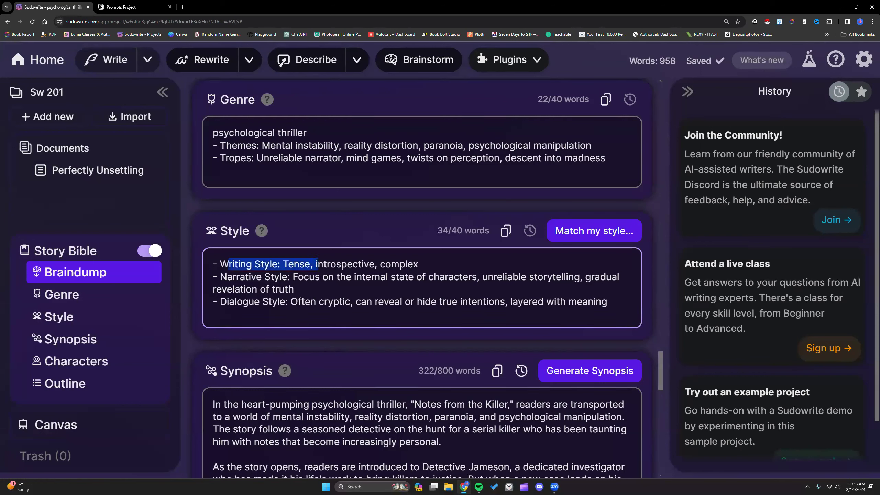
left_click(613, 308)
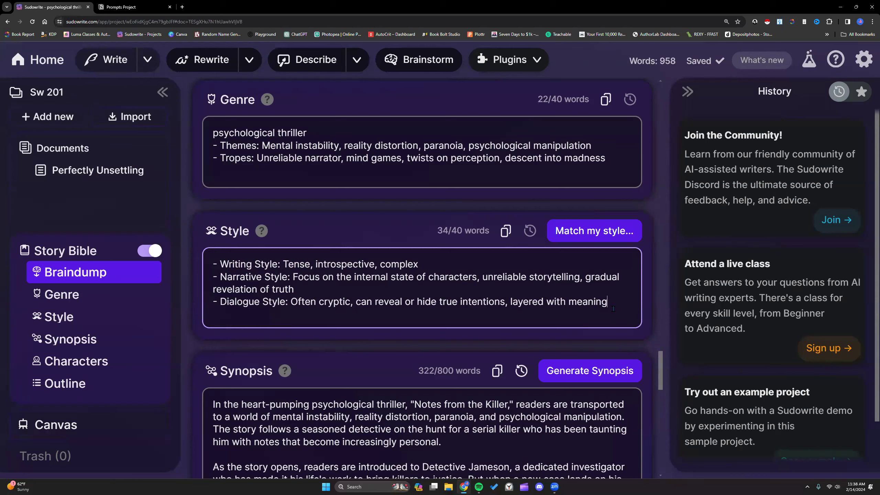
scroll(350, 292, "down", 3)
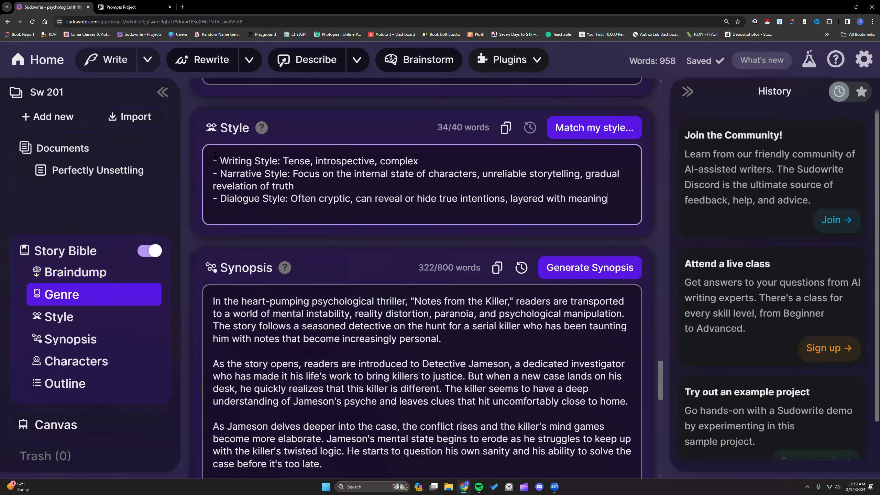
left_click_drag(217, 160, 612, 199)
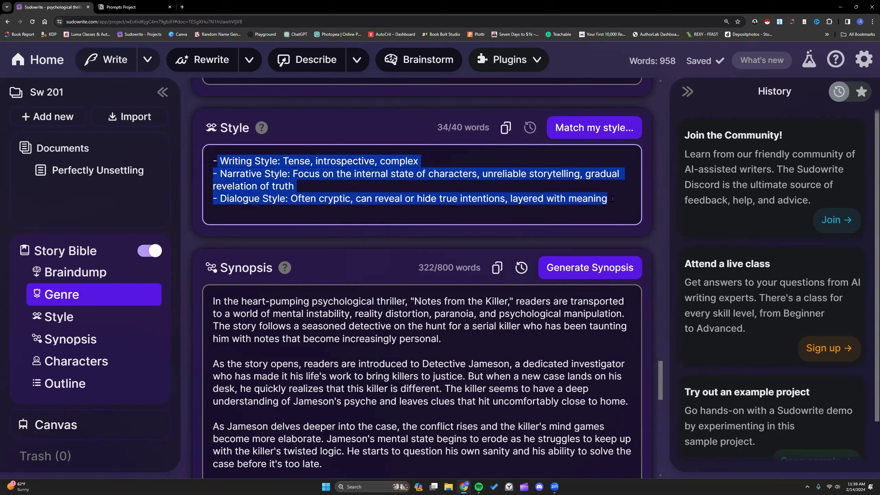
left_click(378, 186)
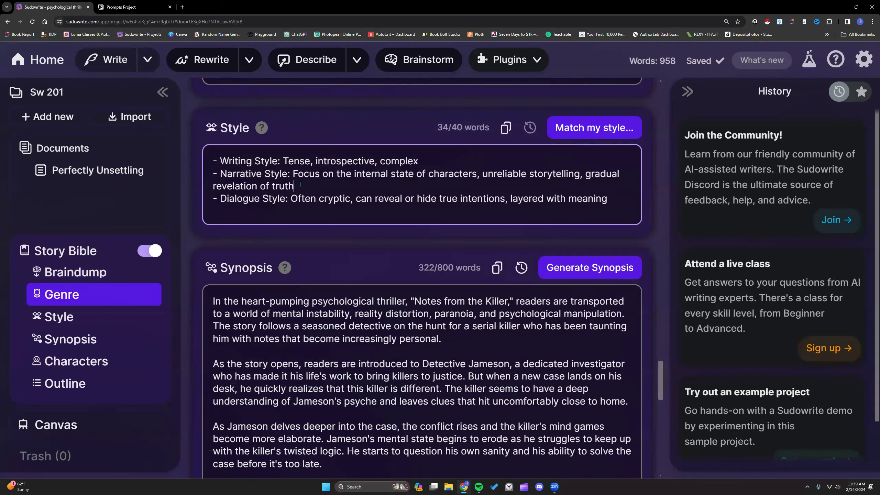
scroll(225, 104, "up", 2)
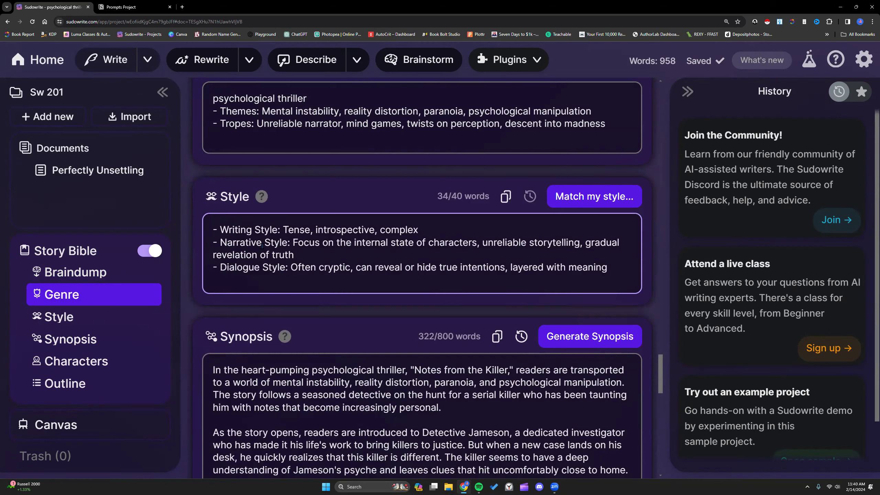
scroll(262, 246, "up", 1)
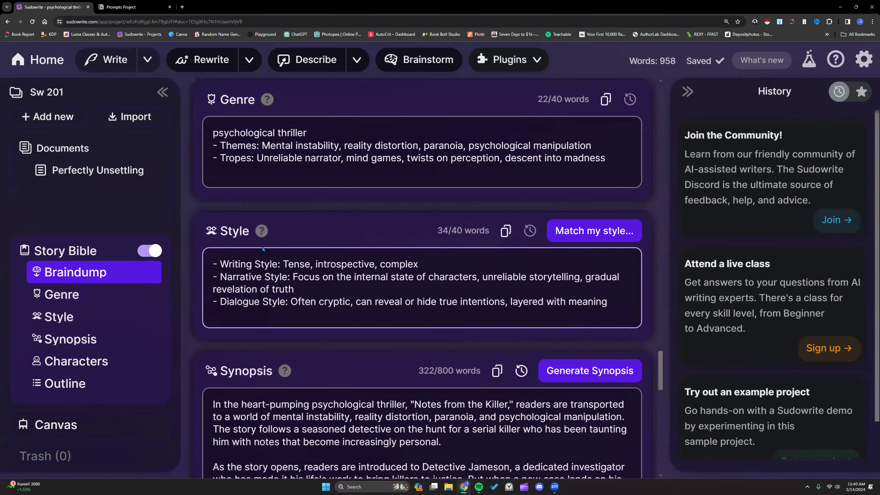
- Open the Chapter Generator in the Perfectly Unsettling document and examine its Beats field
scroll(298, 252, "up", 20)
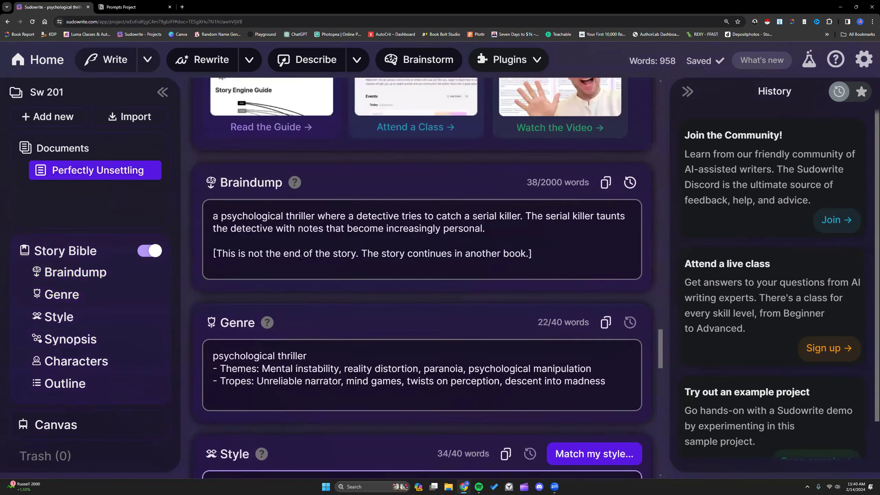
left_click_drag(660, 301, 662, 102)
left_click(598, 92)
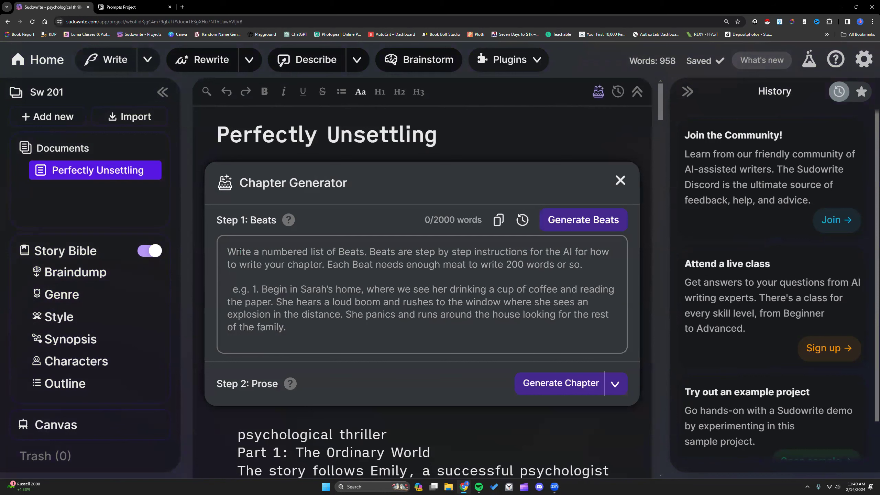
left_click(229, 249)
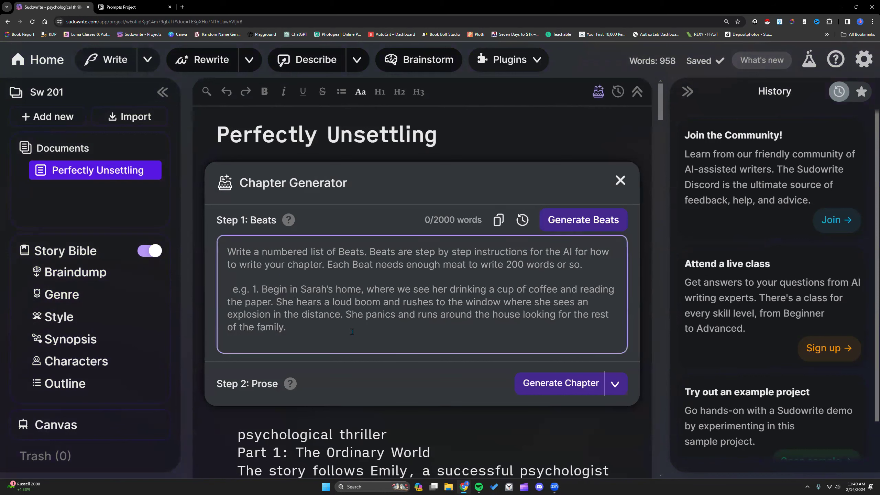
left_click_drag(240, 178, 346, 182)
left_click(304, 280)
- Return to the Style section of the Story Bible and examine its Writing Style line
left_click(129, 308)
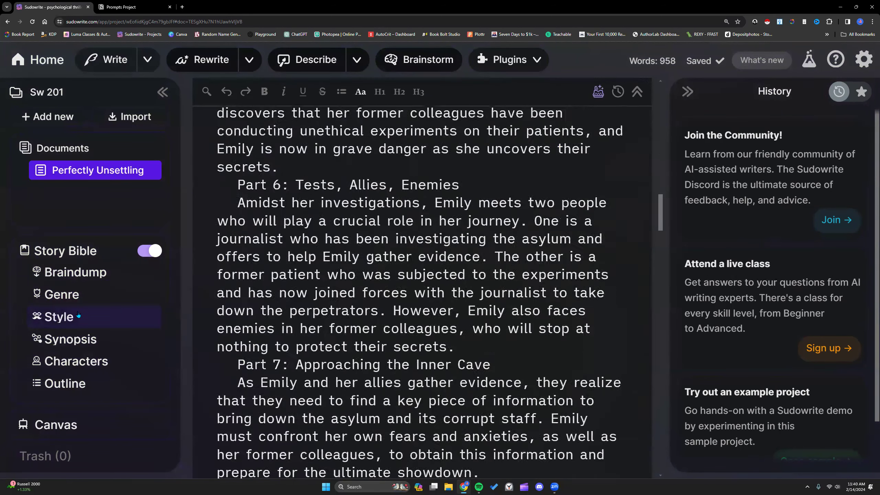
left_click_drag(219, 130, 419, 135)
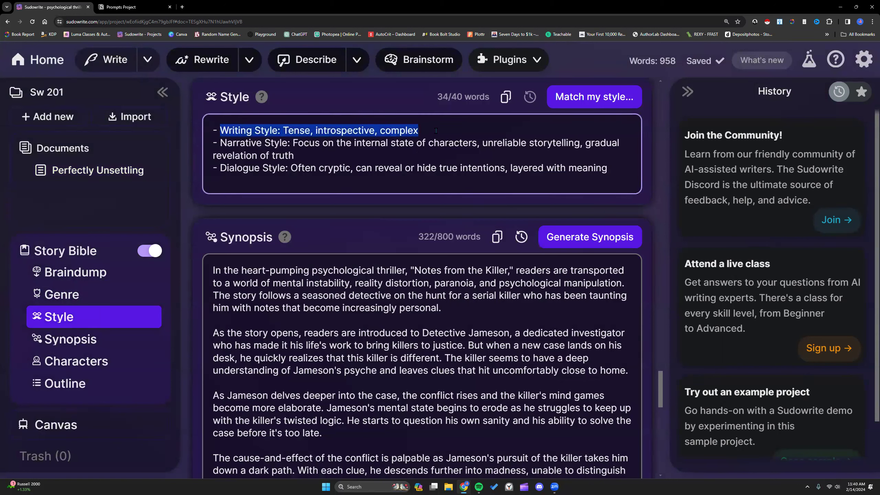
left_click(432, 131)
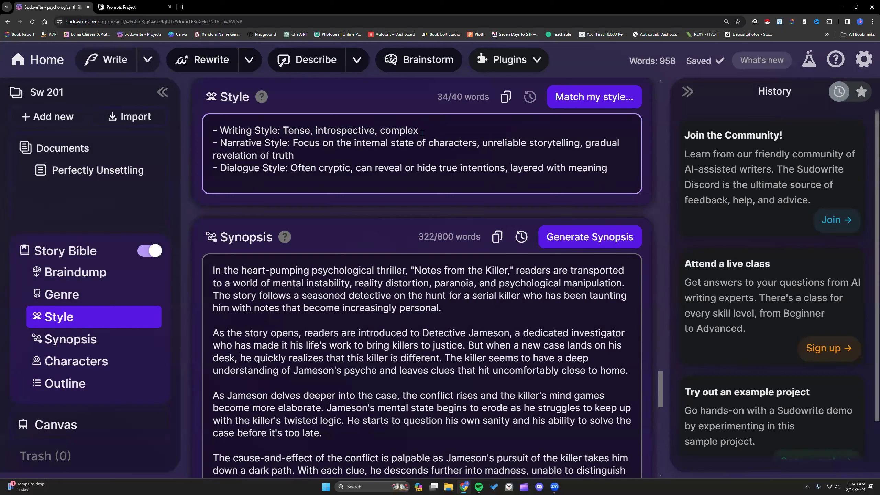
left_click_drag(421, 131, 220, 126)
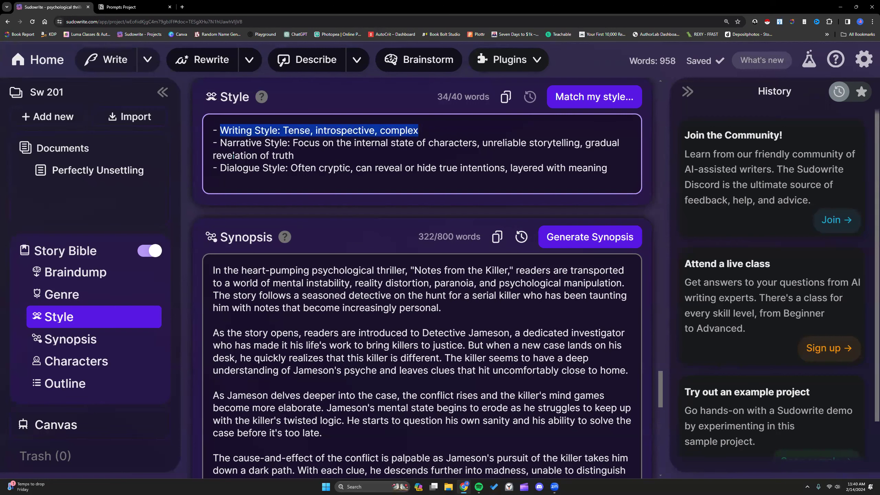
left_click(309, 160)
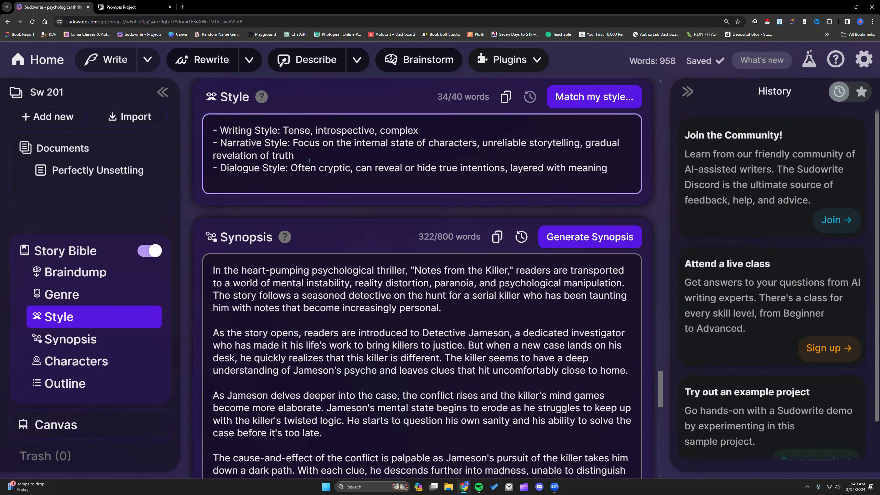
mouse_move(263, 100)
scroll(301, 155, "up", 3)
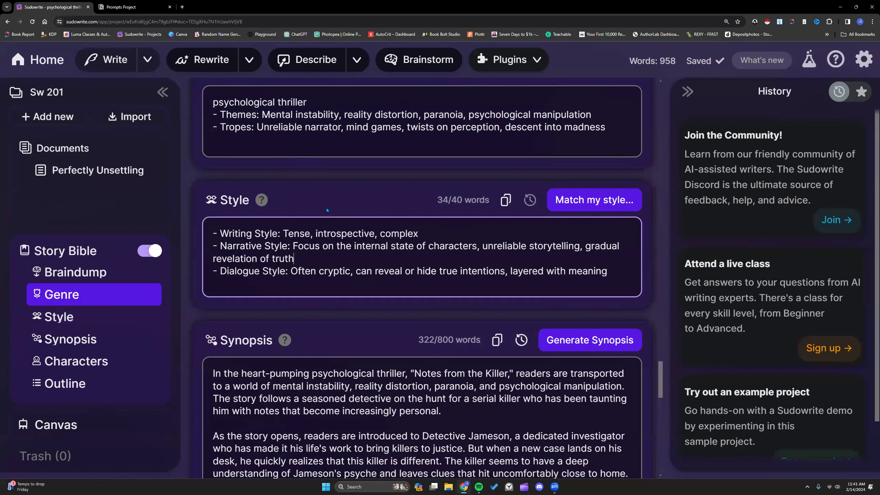
- Read through the full Synopsis, from its opening paragraph to the closing one
scroll(310, 255, "down", 2)
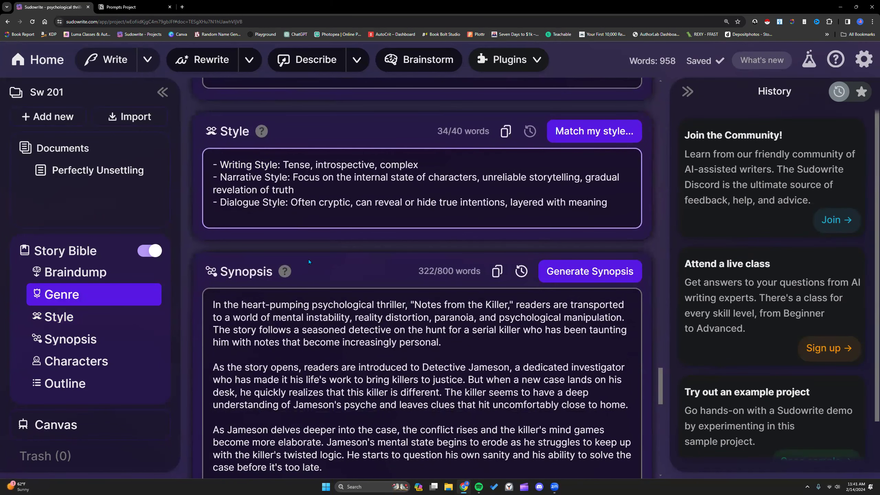
scroll(308, 258, "down", 4)
scroll(308, 259, "down", 1)
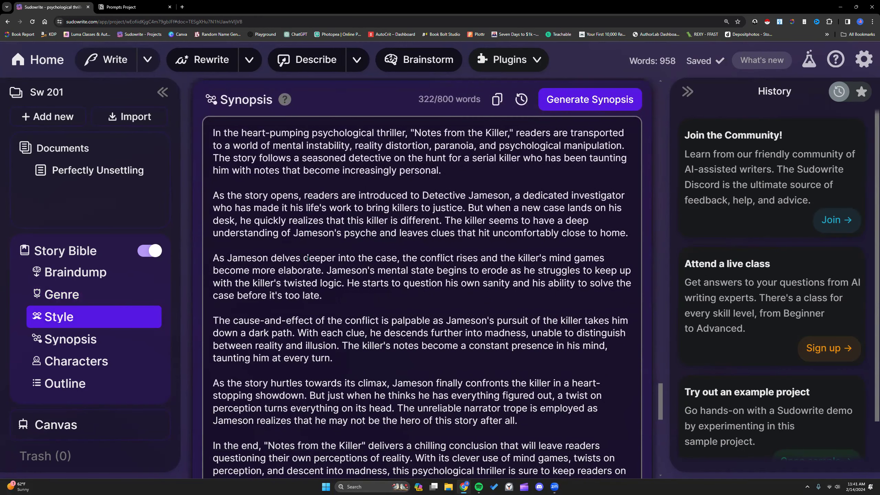
scroll(307, 259, "down", 1)
scroll(336, 239, "up", 2)
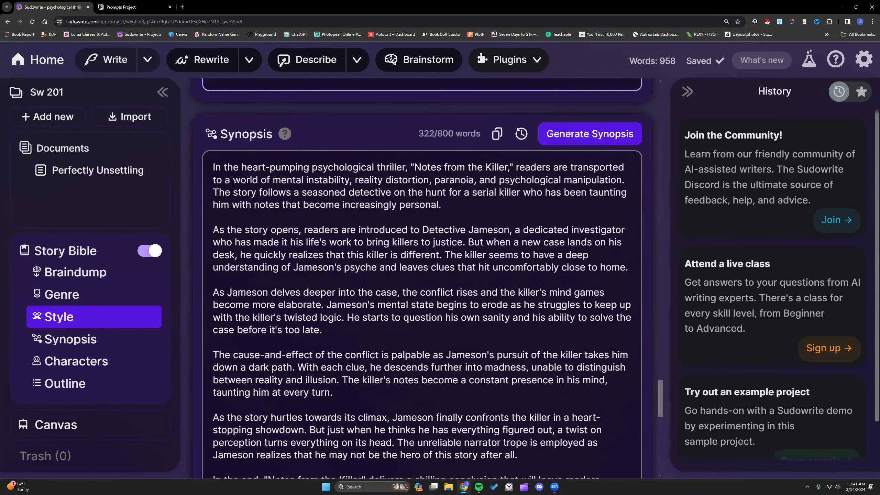
scroll(245, 222, "down", 1)
scroll(245, 220, "down", 1)
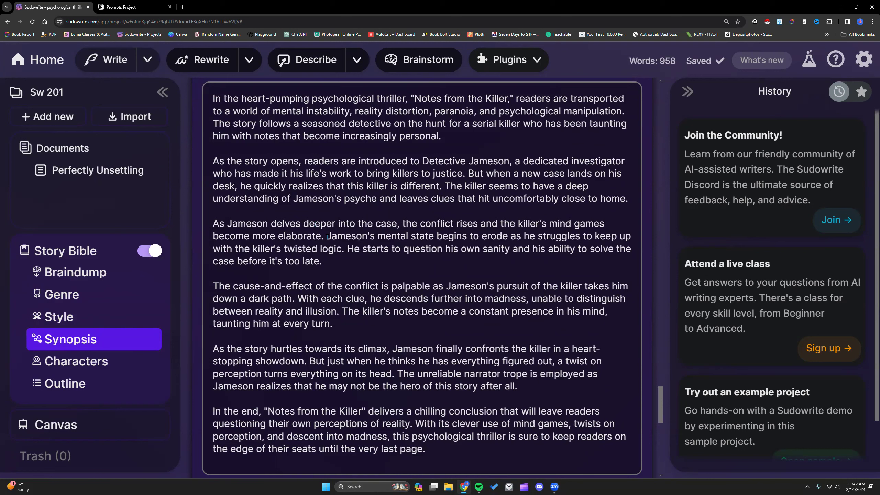
left_click_drag(213, 98, 460, 455)
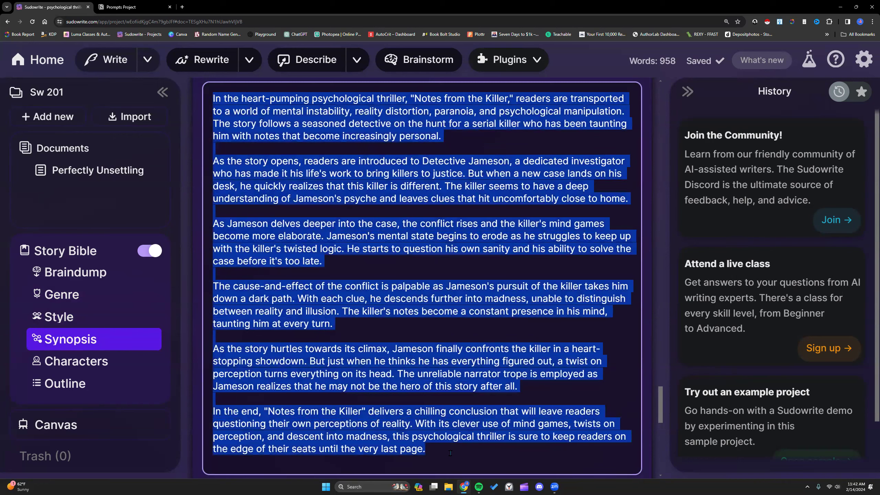
left_click(437, 450)
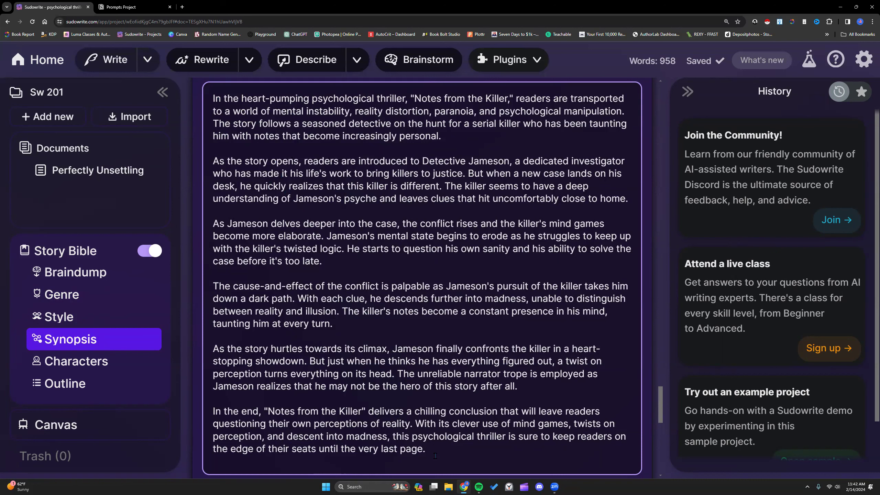
- Examine the Synopsis passages that introduce the detective and describe the killer's understanding of his psyche
scroll(441, 265, "up", 2)
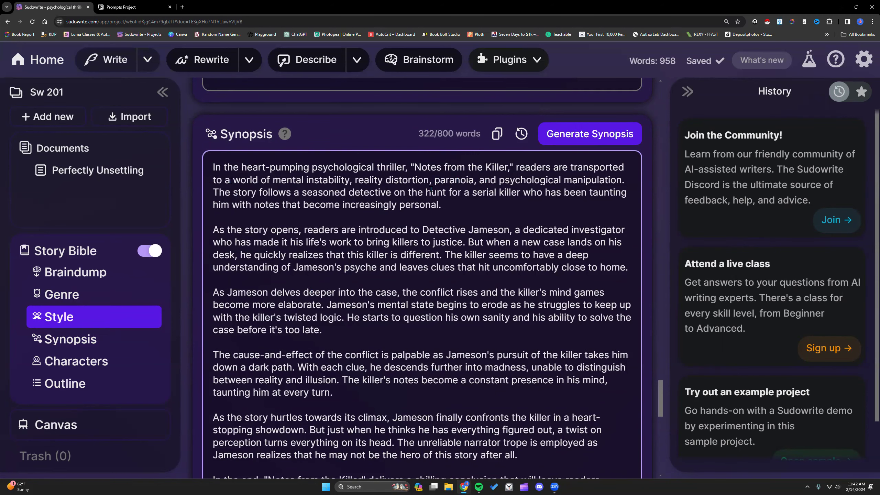
scroll(431, 189, "down", 2)
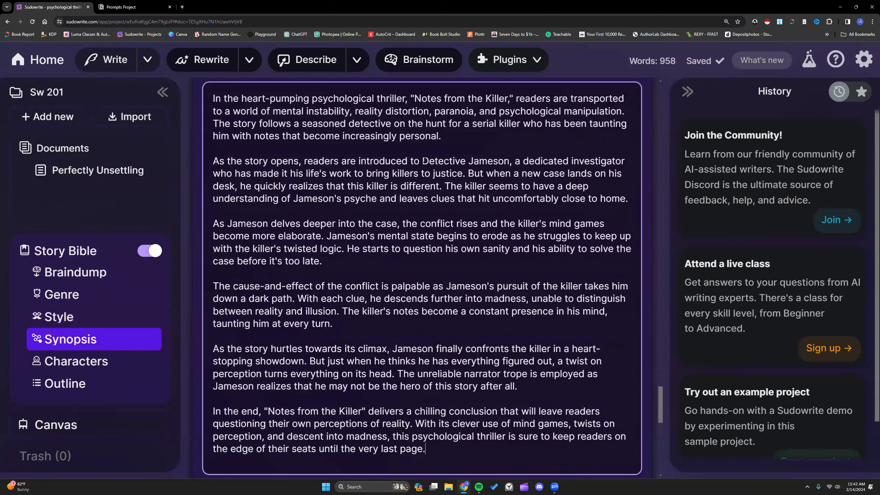
left_click_drag(423, 160, 509, 160)
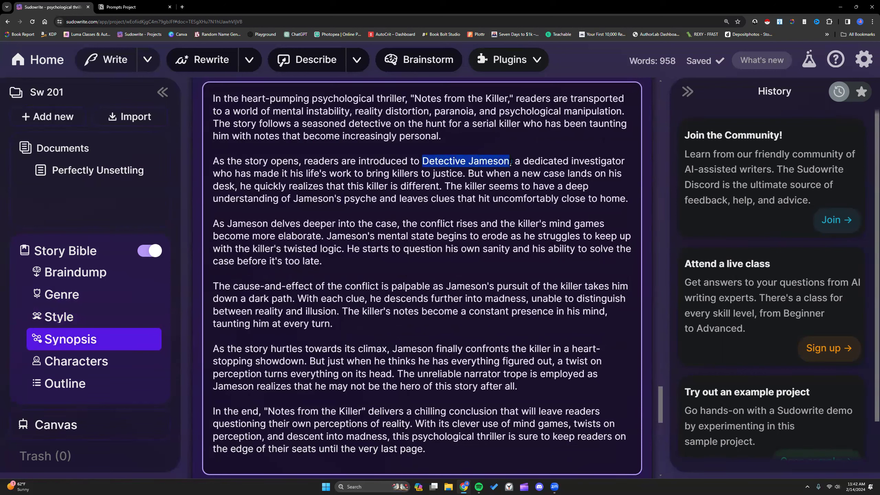
left_click(495, 162)
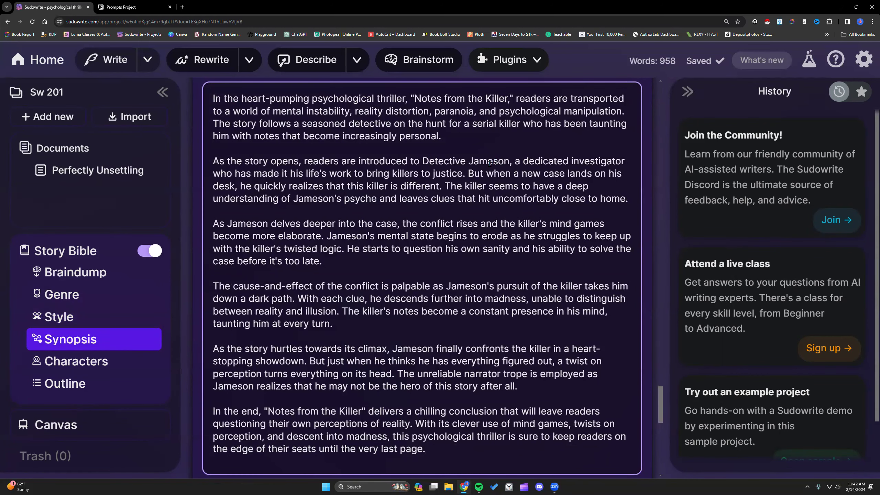
scroll(428, 99, "up", 1)
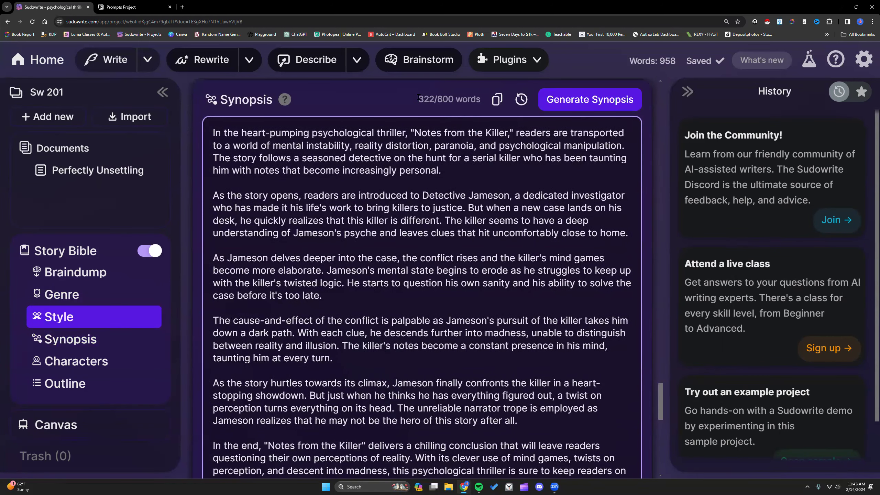
left_click_drag(418, 98, 442, 98)
left_click(486, 204)
scroll(483, 194, "down", 2)
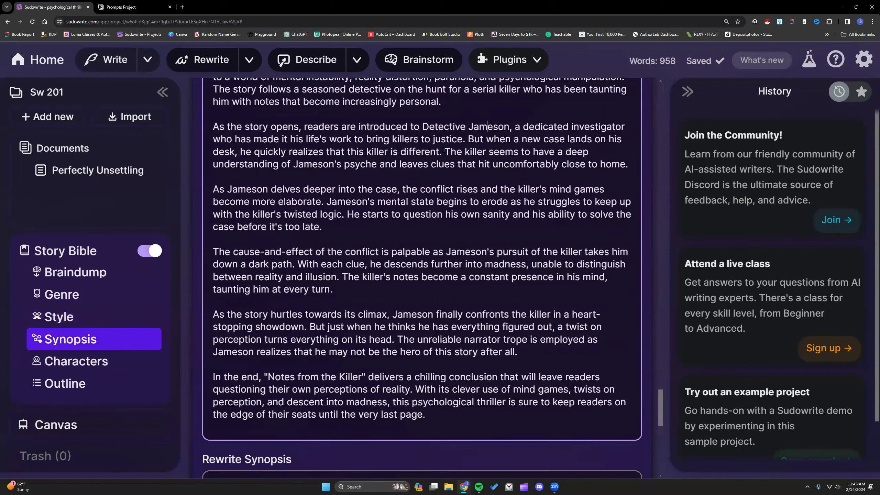
left_click_drag(444, 151, 630, 164)
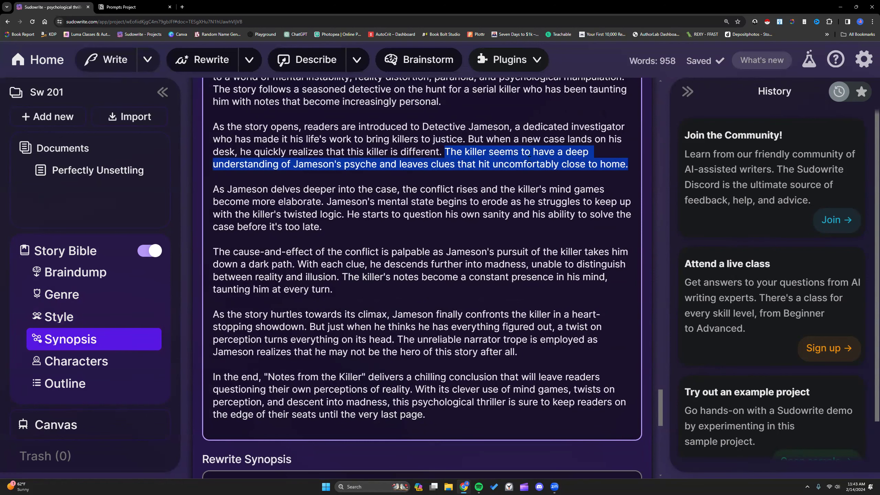
- Insert a sentence before the killer's "deep understanding" passage in the Synopsis, saying notes start being left at the crime scenes as the case progresses
left_click(445, 153)
type("As the case progresses and Jameson starts trying to find the killer, notes start being left at the crime scenes.")
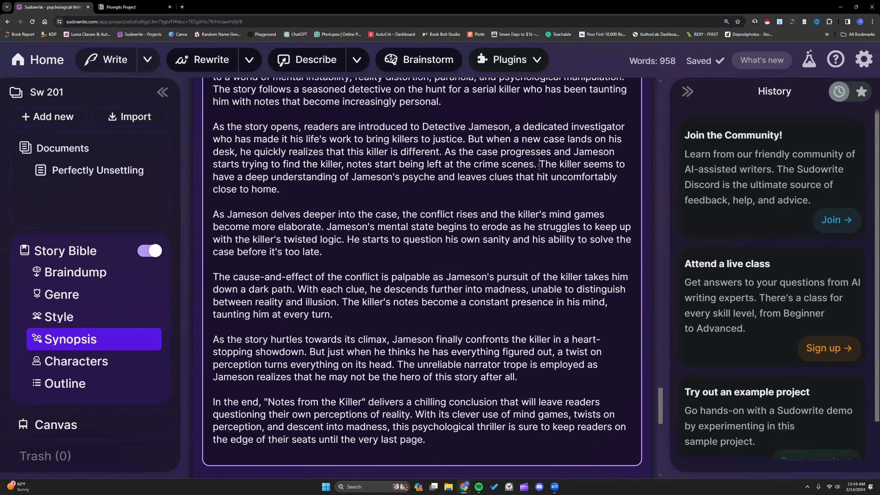
left_click_drag(347, 163, 535, 165)
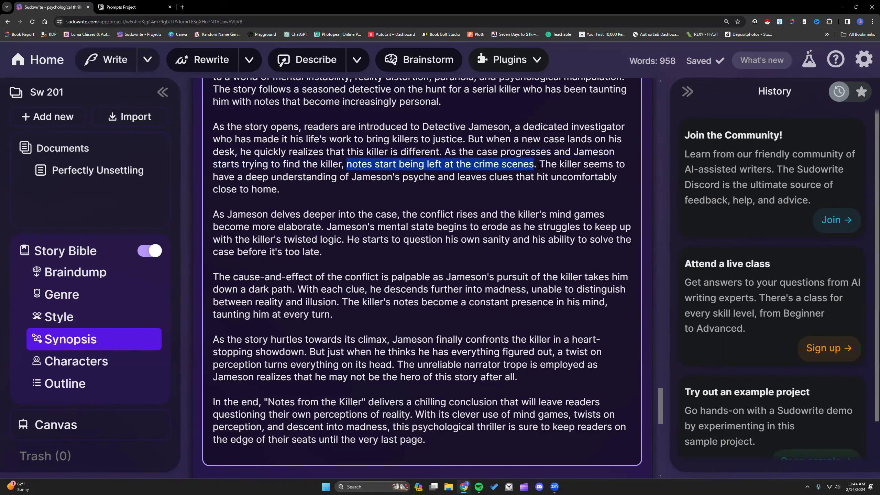
left_click(540, 165)
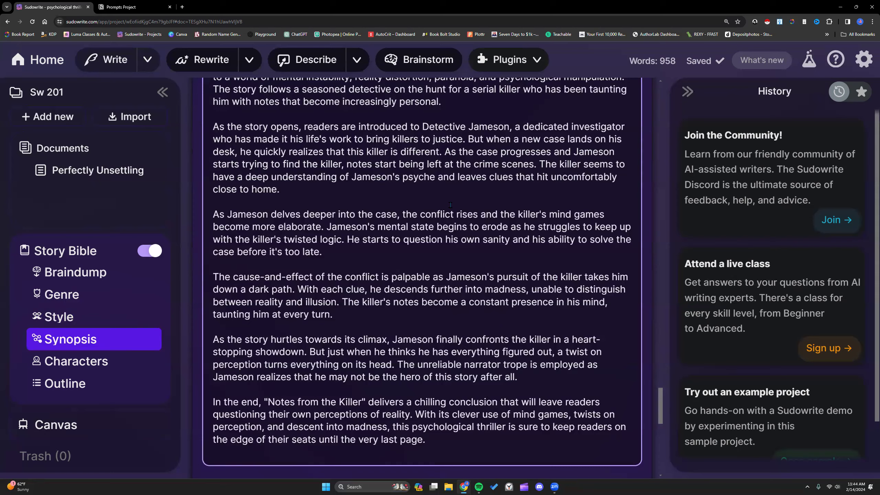
- Copy the whole prompt text from the Synopsis page of the Prompts Project in Notion and return to the Story Bible in Sudowrite
scroll(412, 197, "down", 2)
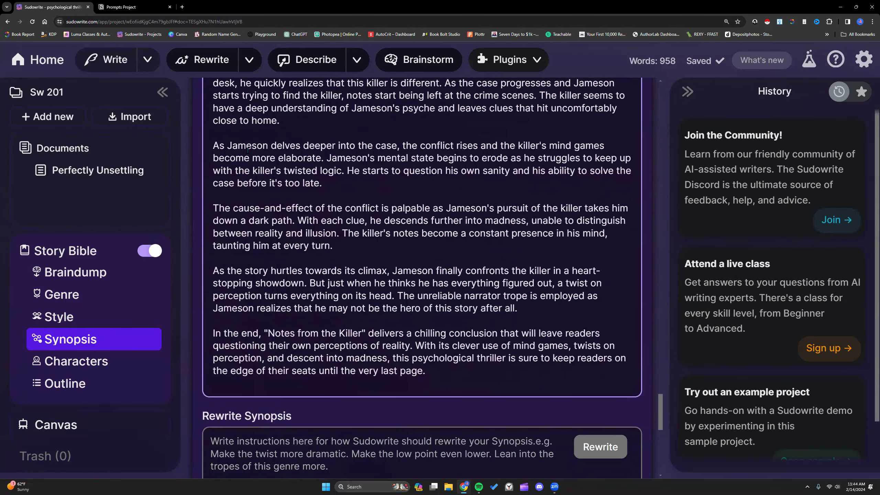
scroll(355, 212, "down", 2)
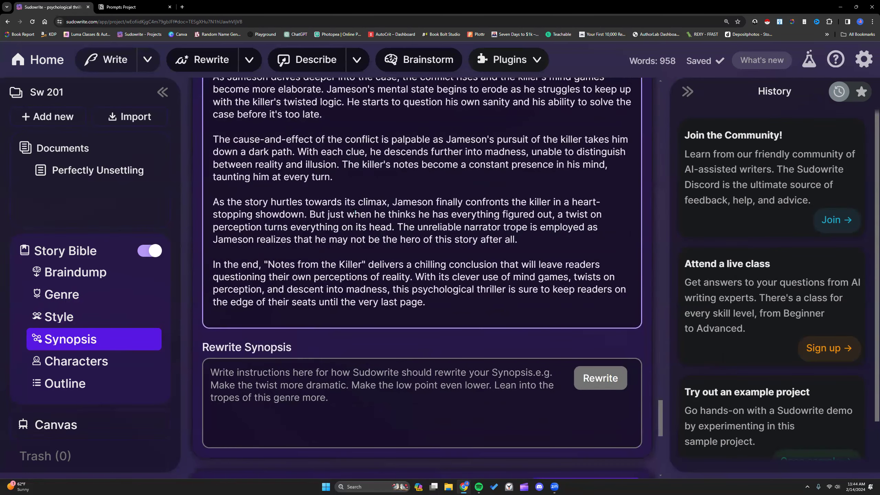
scroll(355, 212, "down", 12)
scroll(355, 212, "up", 14)
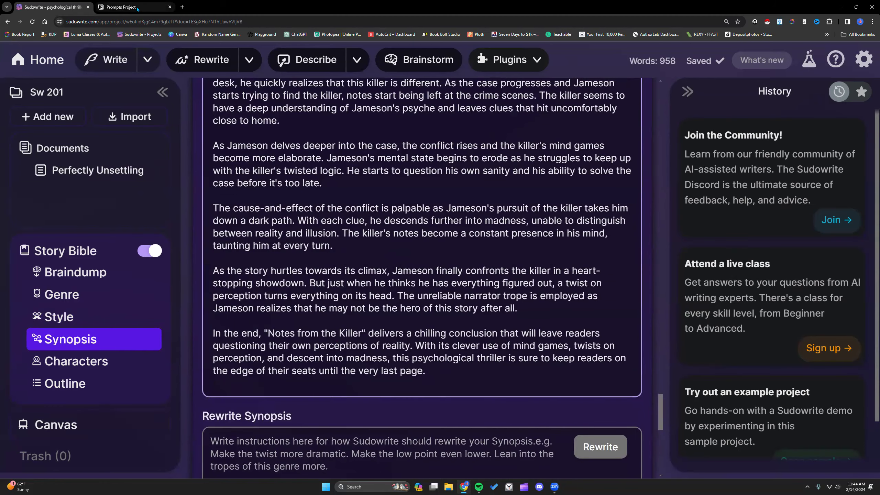
left_click(137, 8)
left_click(348, 250)
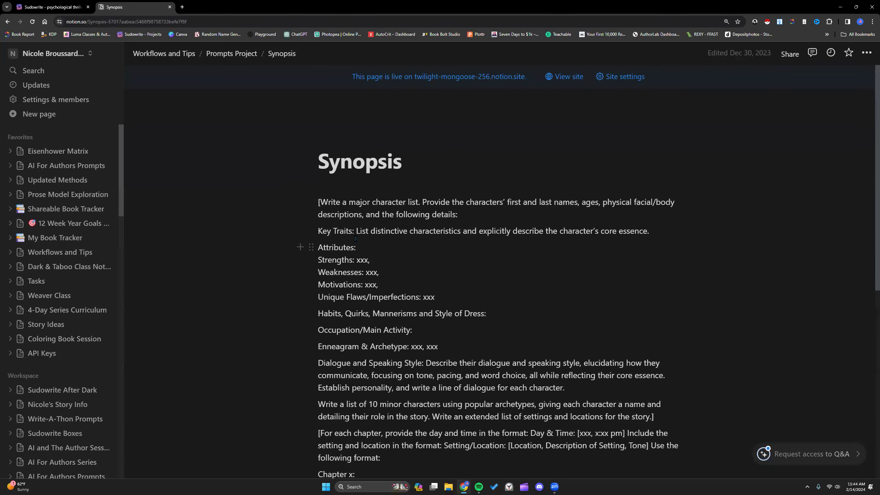
mouse_move(318, 202)
left_mouse_down()
mouse_move(359, 262)
mouse_move(430, 260)
mouse_move(374, 316)
mouse_move(315, 196)
left_mouse_up()
key("ctrl+1")
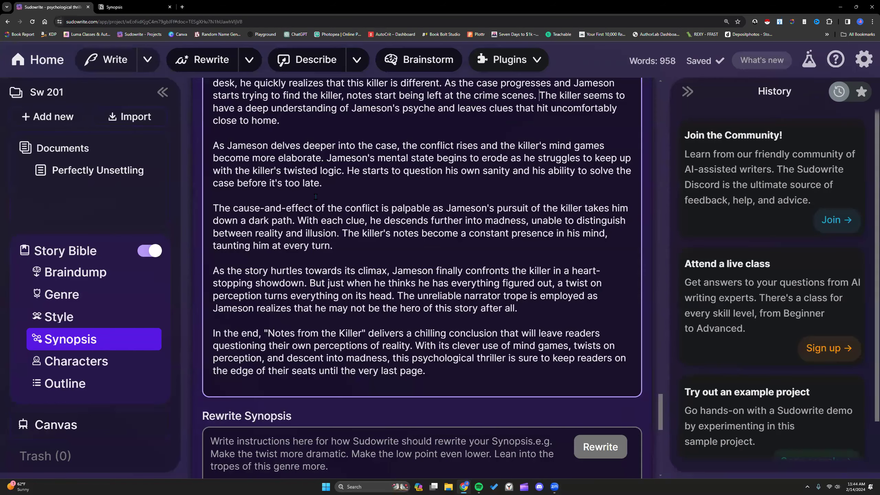
- Paste the copied prompt above the opening paragraph of the Synopsis, separated from it by a blank line
scroll(315, 197, "up", 5)
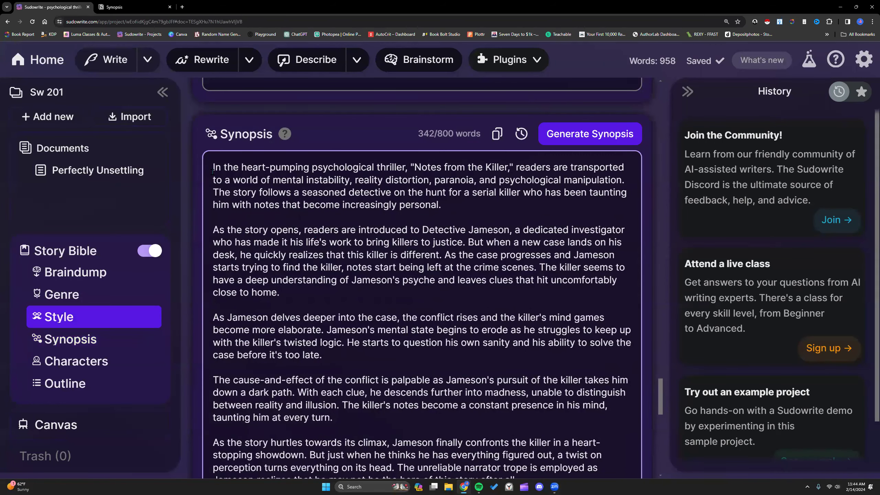
key("Return")
key("Return")
right_click(226, 164)
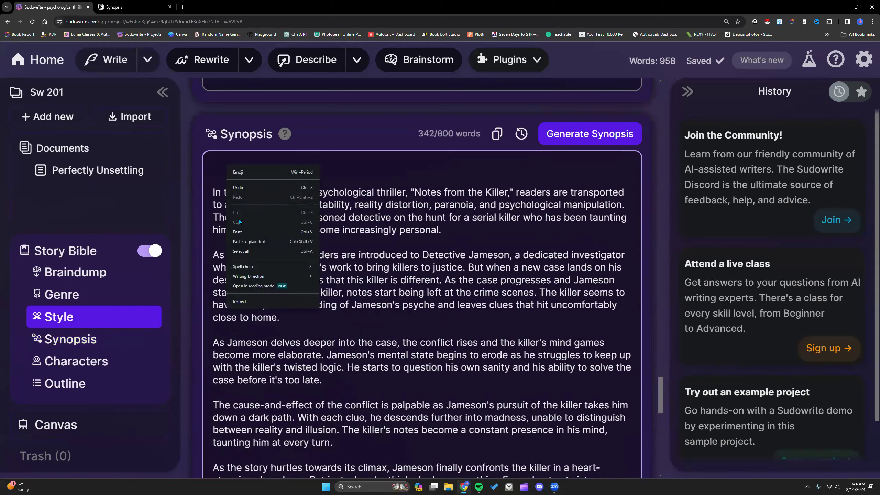
left_click(239, 219)
- Examine the pasted instructions for the major character list, from the key traits to the minor characters and settings
left_click_drag(212, 190, 246, 388)
scroll(291, 199, "down", 3)
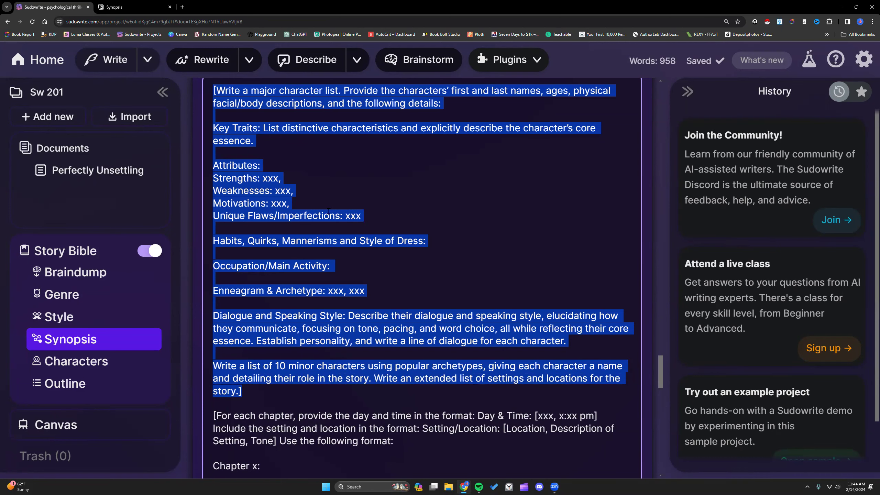
scroll(329, 211, "down", 2)
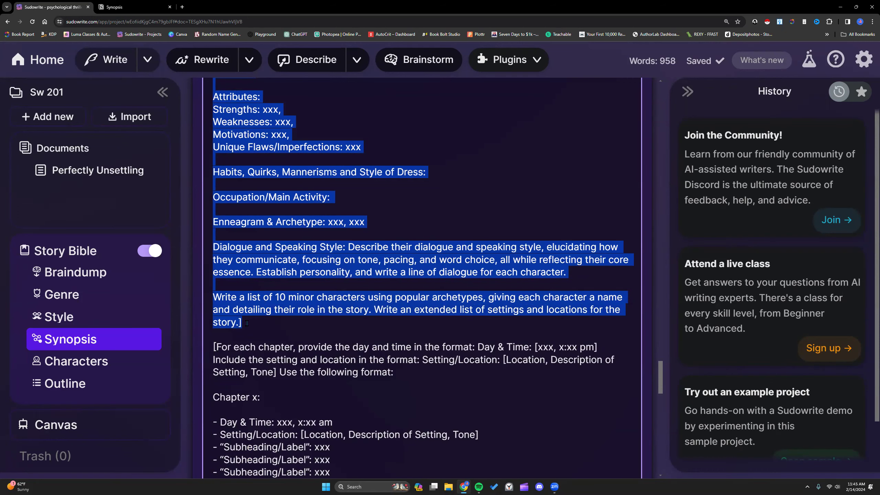
scroll(247, 323, "down", 4)
- Close the chapter-format instruction with "]" after the last Subheading/Label line and review its day, time and setting format
left_click(361, 348)
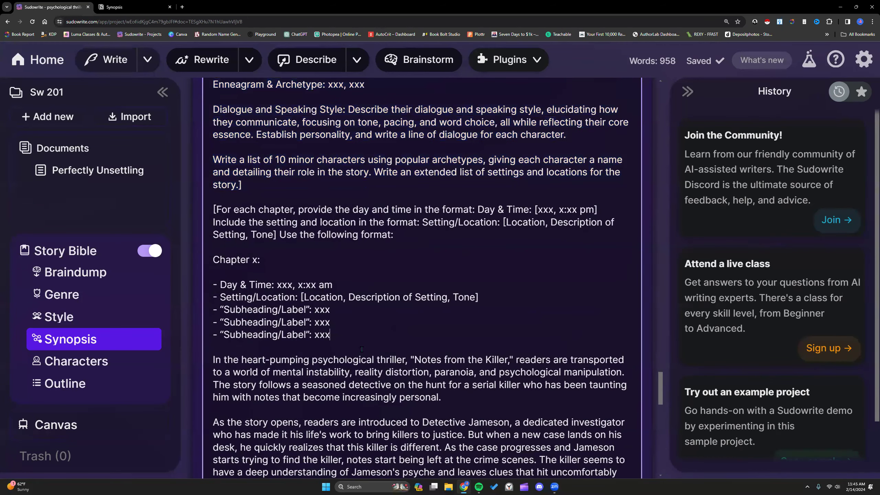
type("]")
left_click_drag(333, 335, 211, 207)
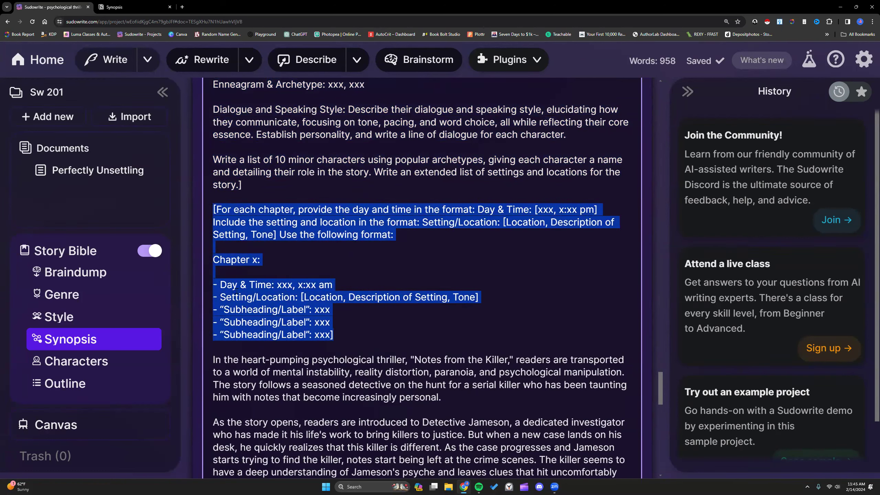
left_click_drag(356, 337, 220, 284)
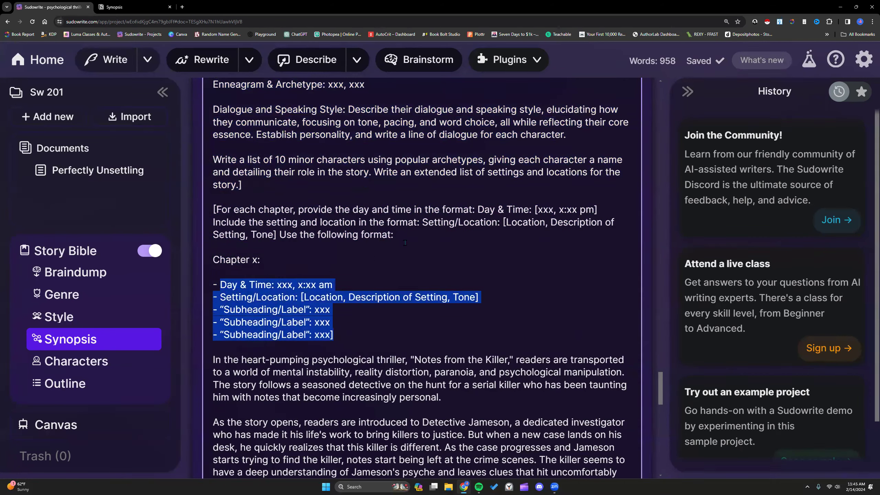
left_click(403, 237)
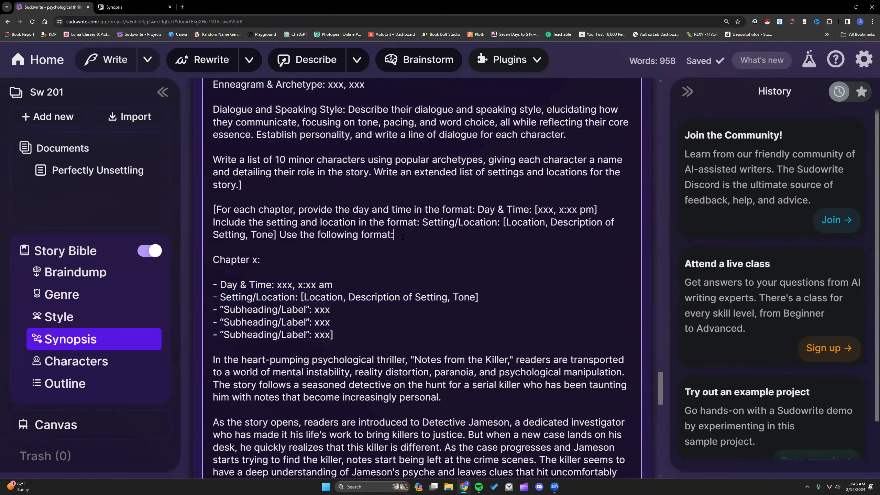
- Generate the Characters section from the Synopsis and read through the first character profiles
scroll(403, 237, "down", 20)
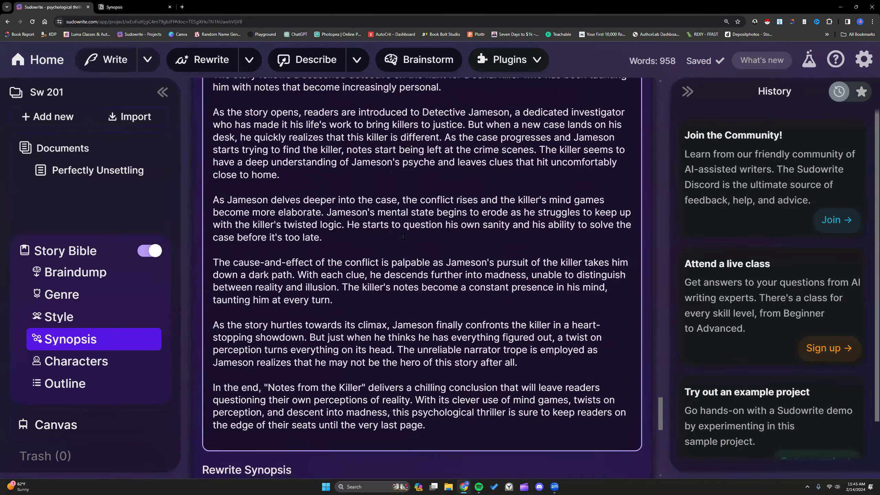
left_click(564, 203)
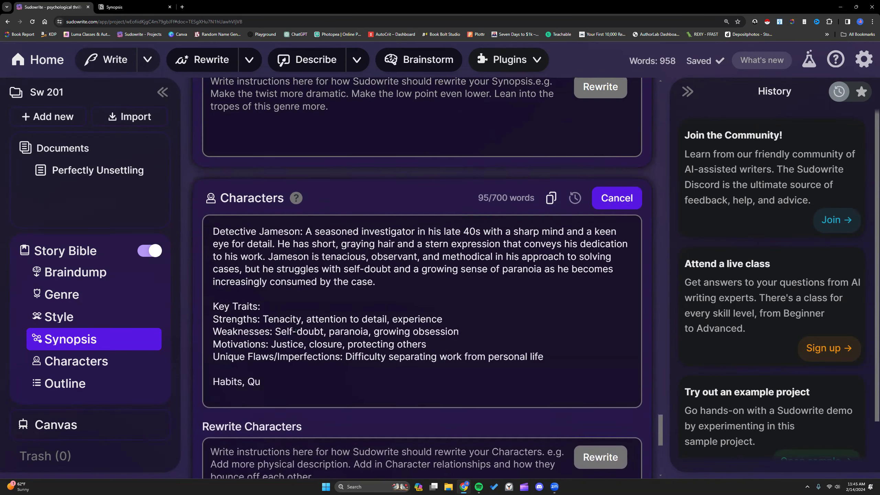
scroll(295, 331, "down", 3)
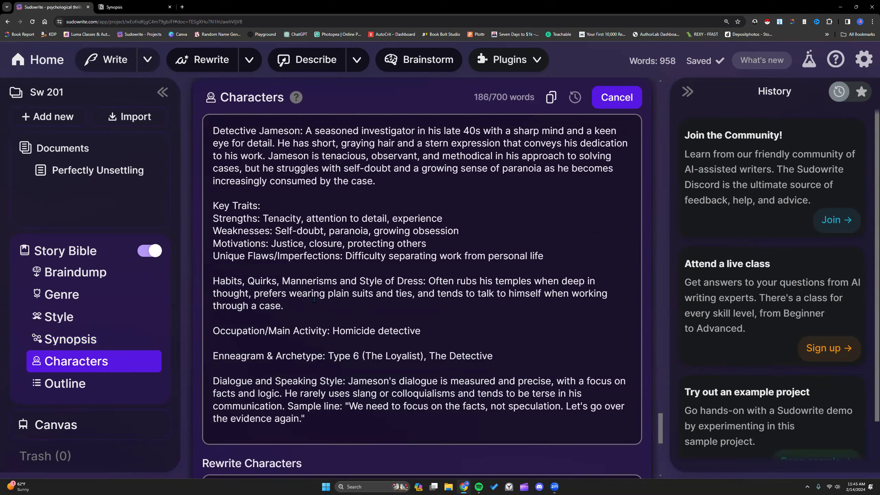
scroll(314, 300, "down", 3)
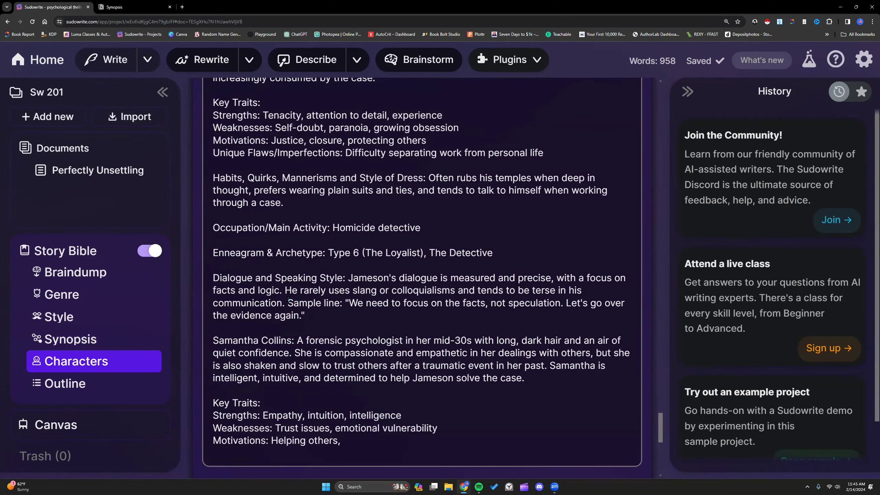
scroll(288, 298, "up", 3)
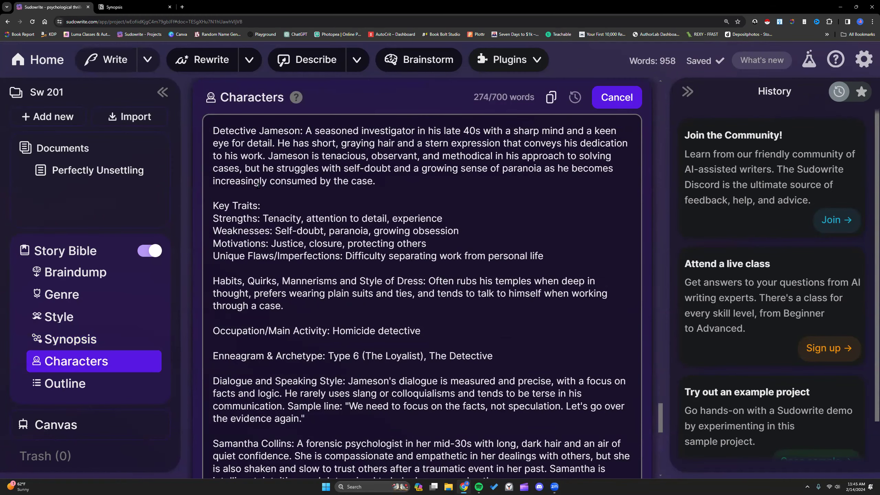
- Review the character-list instructions at the start of the Synopsis against the generated profiles
scroll(256, 180, "up", 9)
scroll(263, 227, "up", 15)
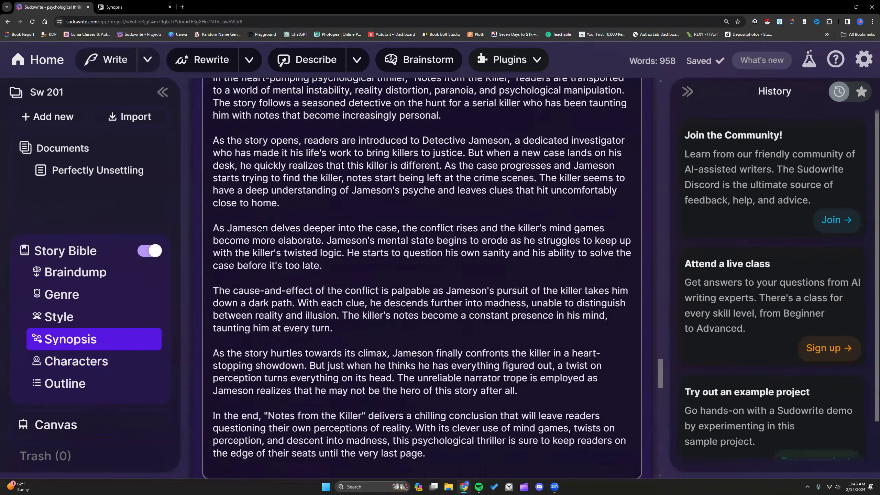
scroll(263, 227, "up", 1)
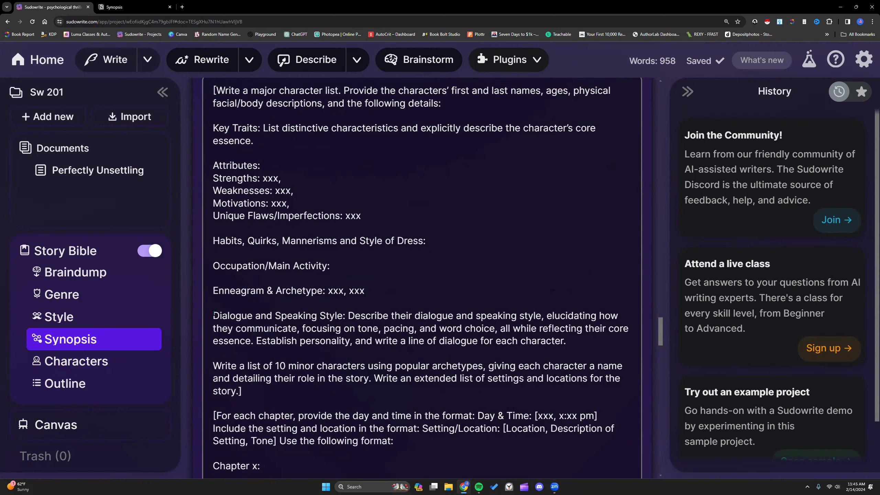
scroll(281, 355, "down", 8)
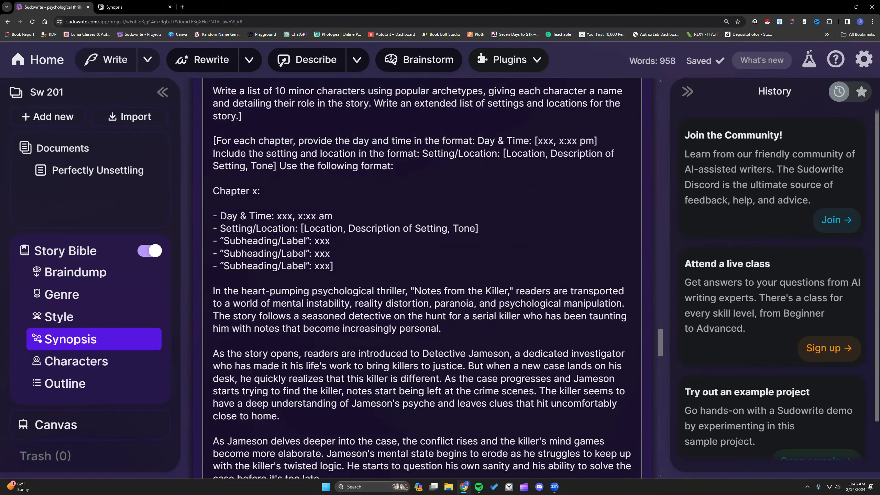
- Move the detective's sample line of dialogue into its own paragraph below the Dialogue and Speaking Style description in Characters
scroll(275, 237, "down", 20)
scroll(317, 310, "down", 11)
scroll(277, 213, "up", 4)
scroll(289, 293, "down", 1)
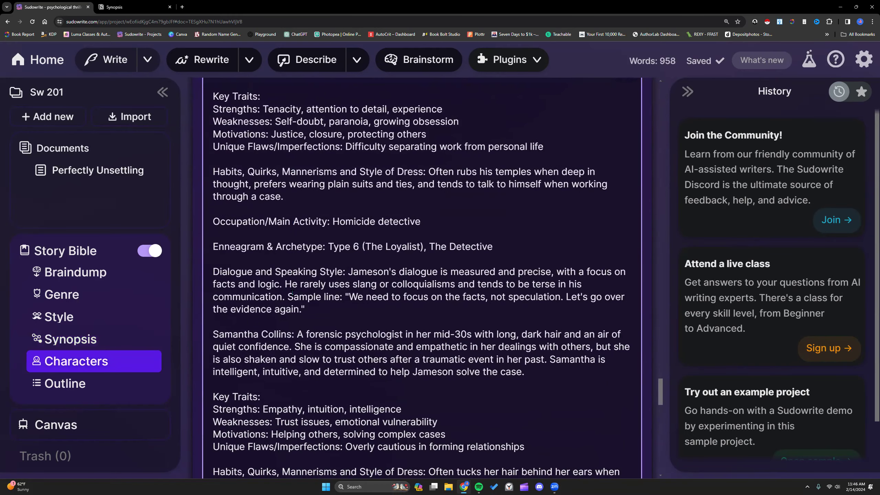
scroll(292, 293, "down", 6)
scroll(284, 286, "up", 12)
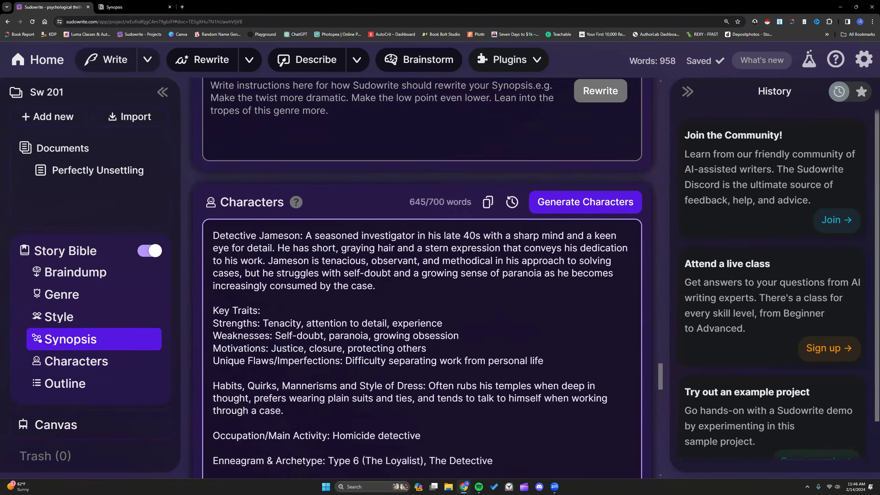
scroll(257, 287, "down", 2)
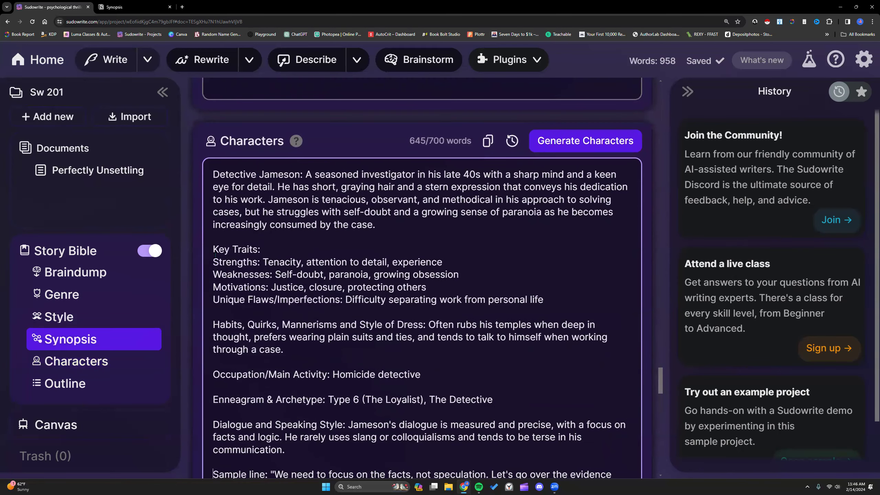
scroll(320, 266, "down", 6)
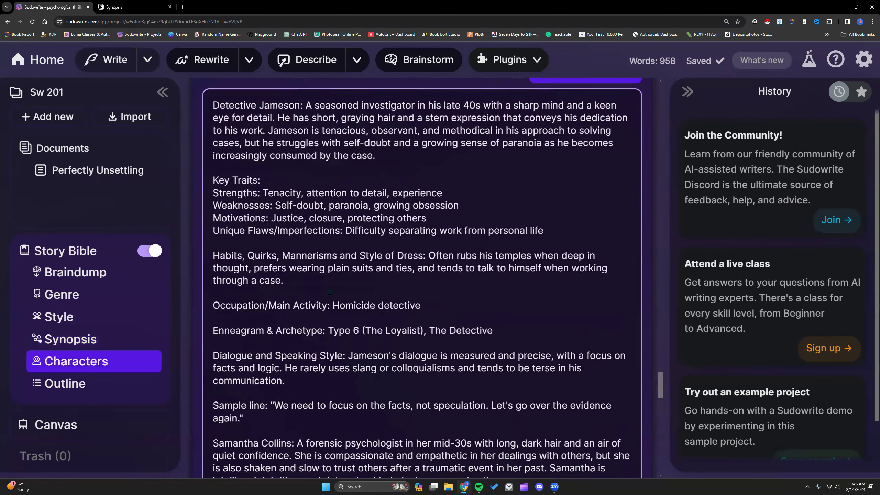
- Compare the detective's sample line with his Dialogue and Speaking Style description and look at the forensic psychologist's profile
left_click_drag(213, 269, 263, 289)
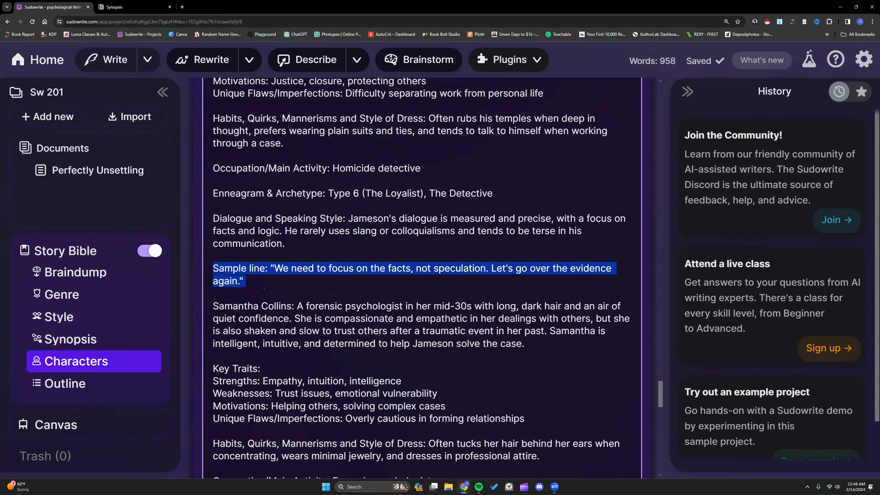
left_click(298, 267)
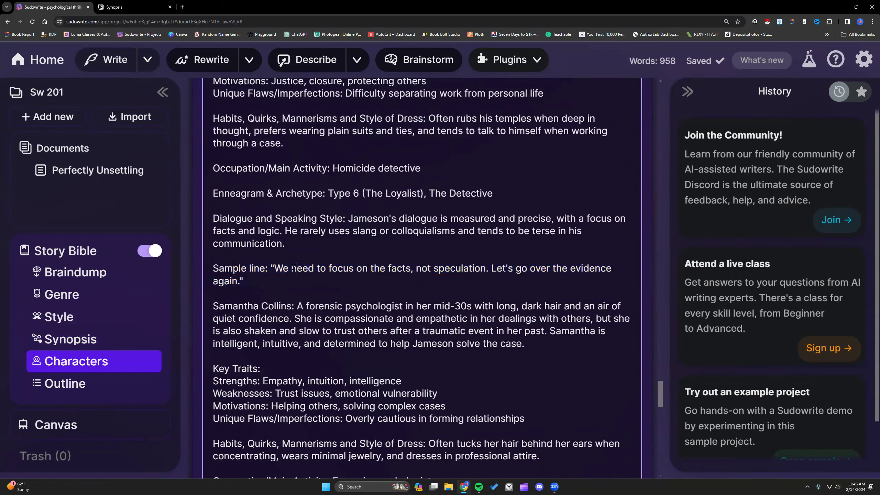
left_click_drag(272, 267, 280, 277)
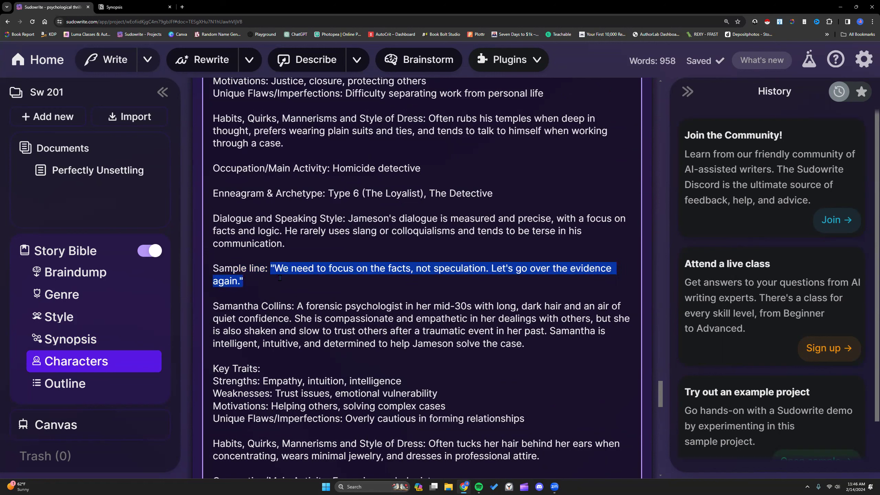
left_click(312, 231)
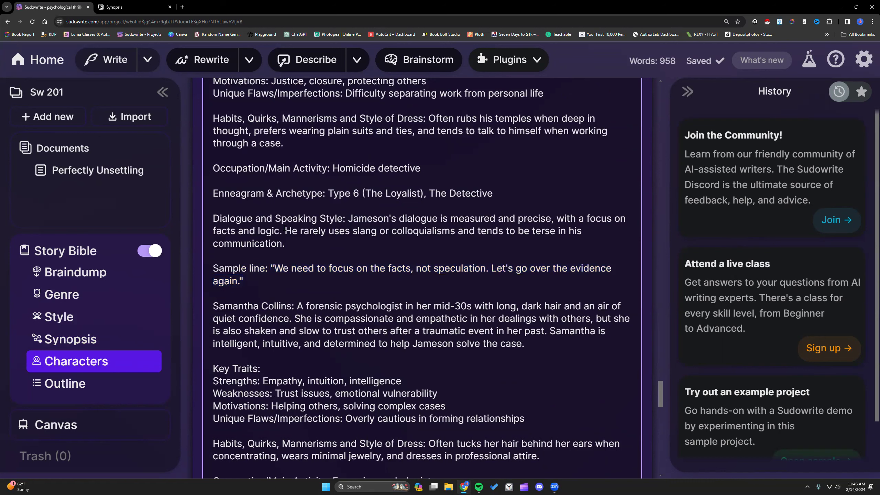
left_click_drag(350, 218, 287, 244)
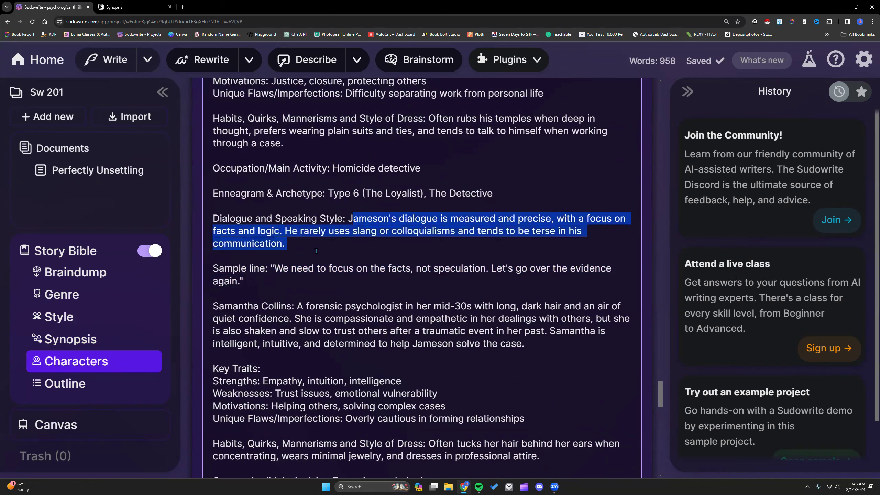
left_click(336, 244)
mouse_move(272, 267)
left_mouse_down()
mouse_move(316, 277)
mouse_move(280, 279)
left_mouse_up()
left_click(344, 252)
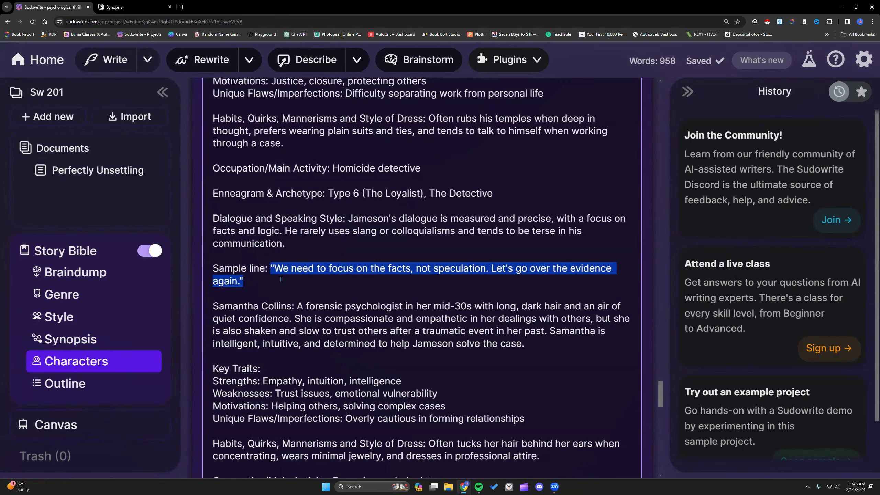
scroll(280, 279, "down", 3)
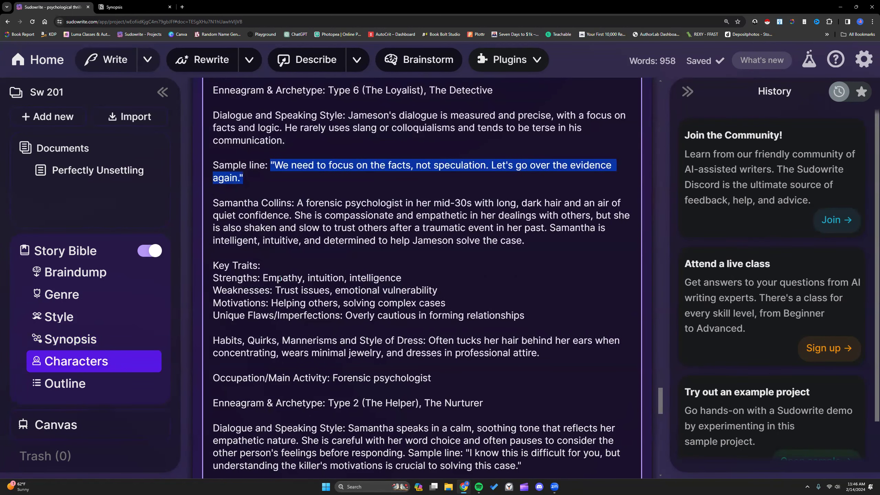
- Skim the generated Characters section and examine the detective's physical description in his opening paragraph
scroll(280, 277, "down", 15)
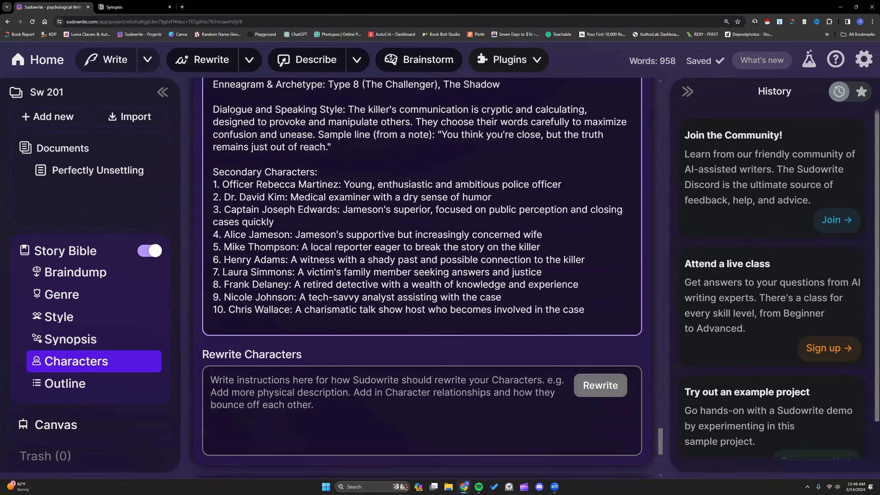
scroll(587, 310, "up", 20)
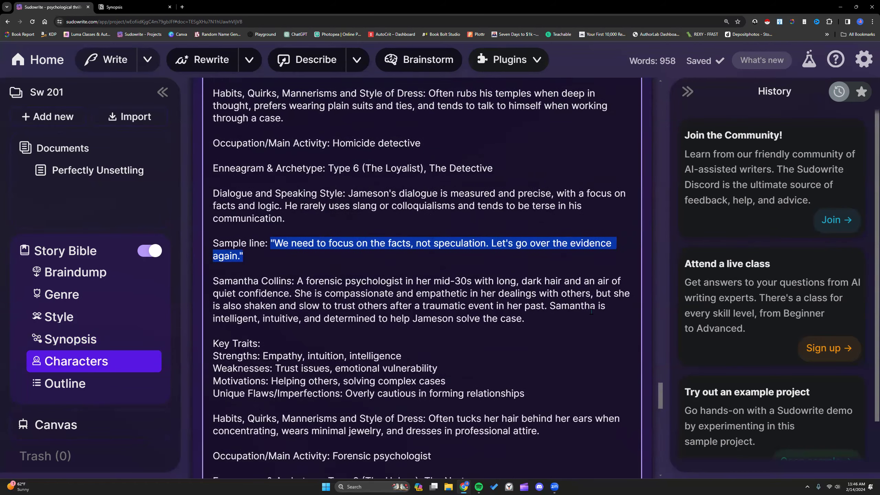
scroll(592, 312, "up", 1)
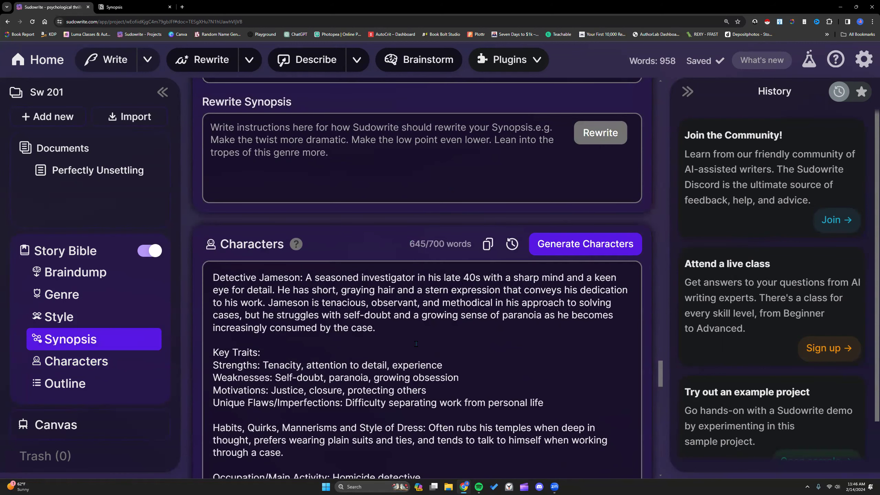
scroll(413, 340, "down", 2)
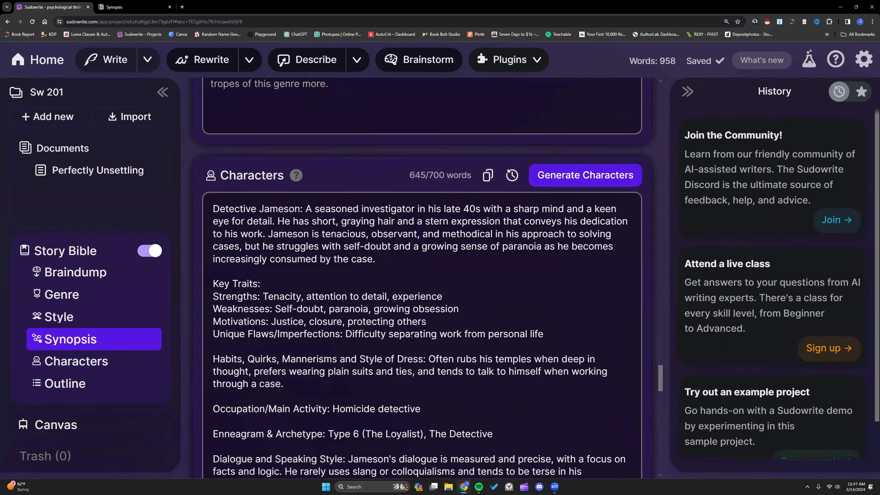
scroll(411, 338, "down", 1)
scroll(309, 239, "down", 1)
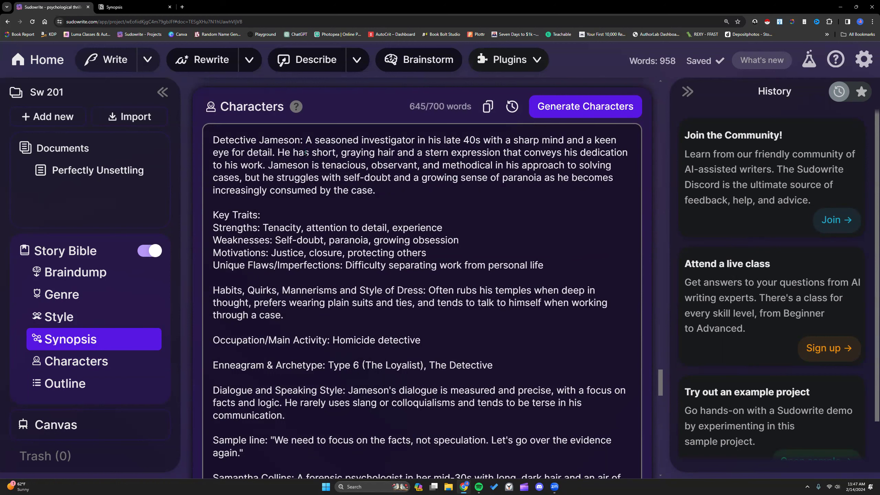
left_click_drag(312, 152, 390, 153)
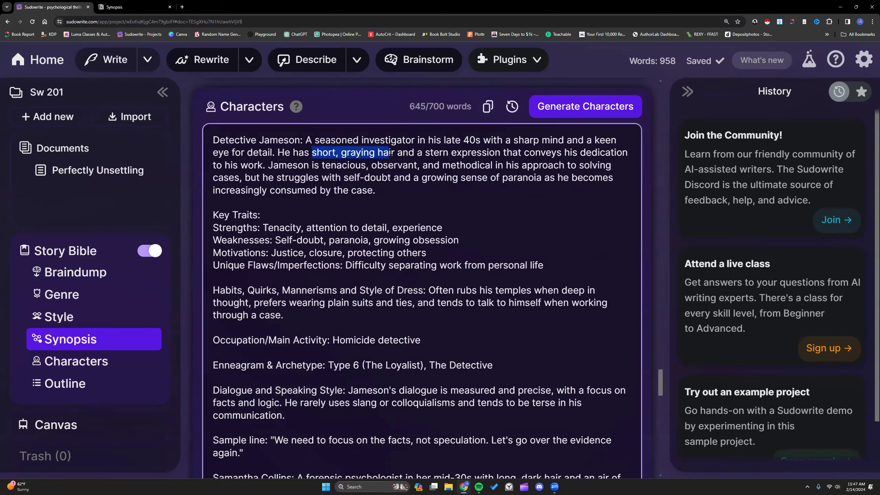
left_click(451, 140)
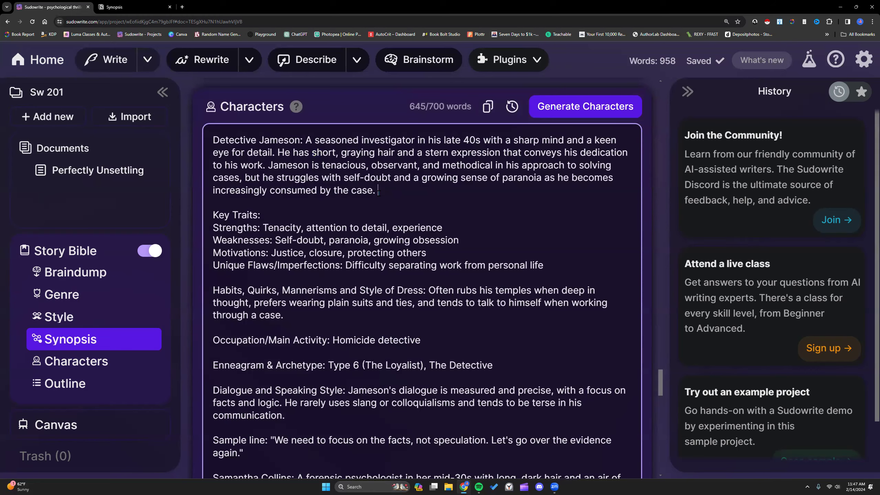
- Review the killer's profile, including the motivations, and the list of secondary characters at the end of the Characters section
scroll(378, 193, "down", 20)
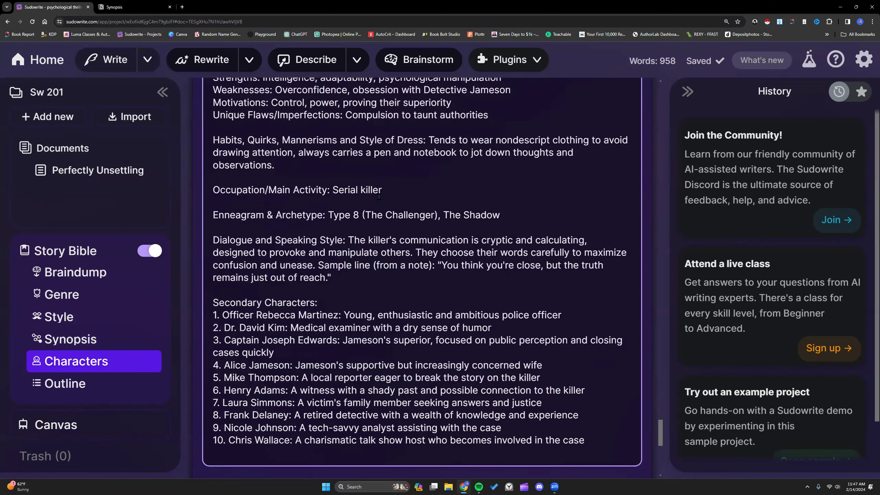
scroll(380, 197, "up", 20)
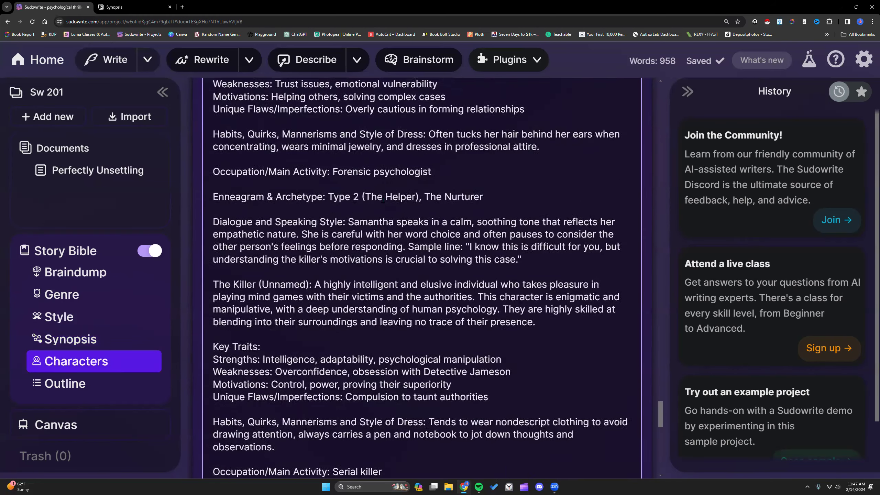
scroll(383, 200, "down", 15)
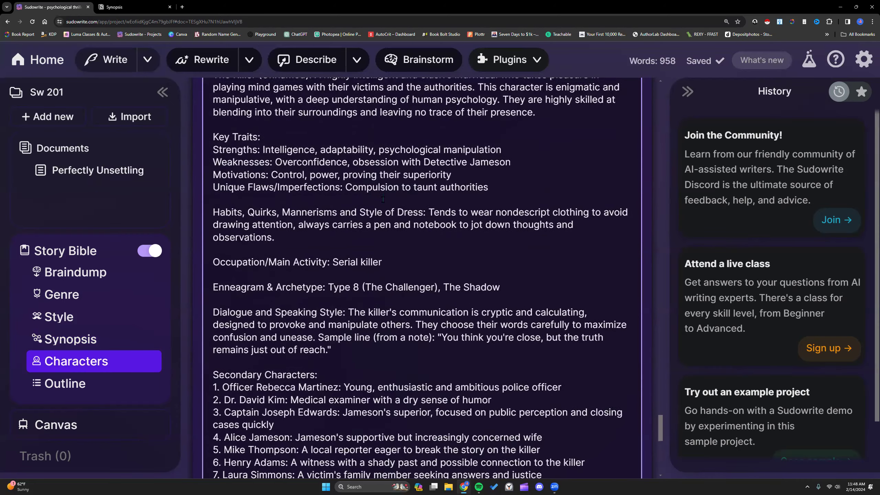
scroll(383, 199, "down", 8)
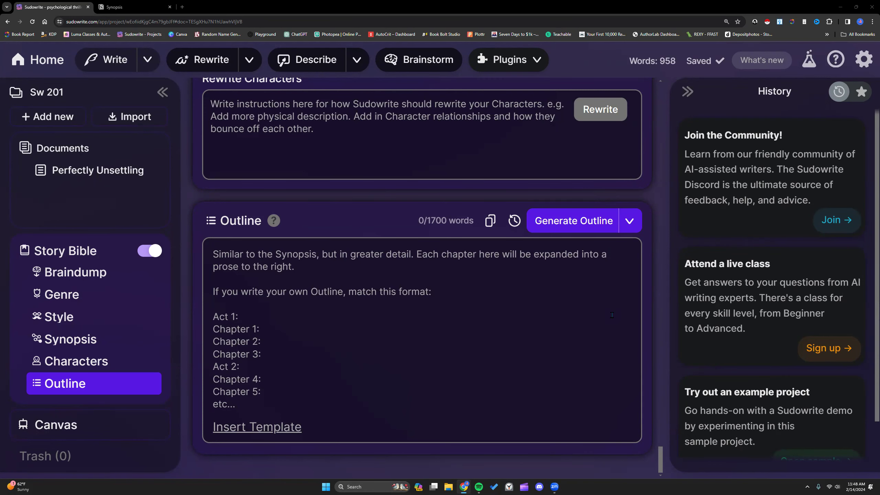
scroll(611, 315, "up", 7)
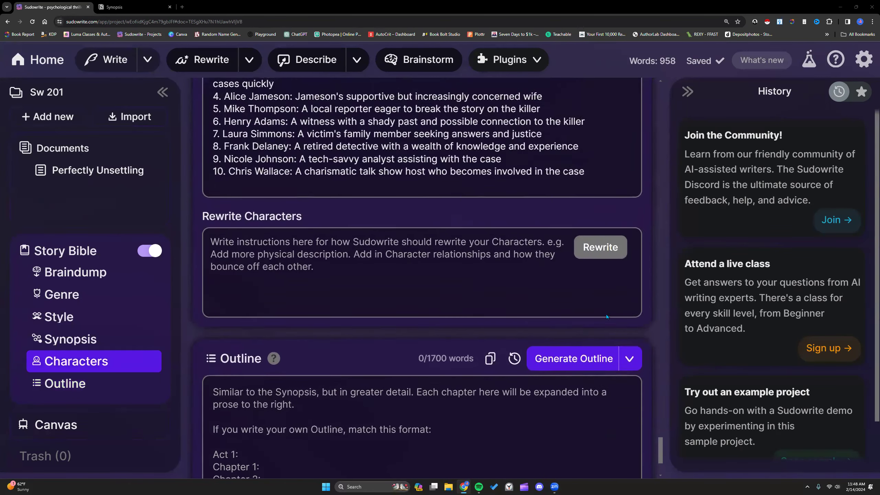
scroll(536, 328, "up", 2)
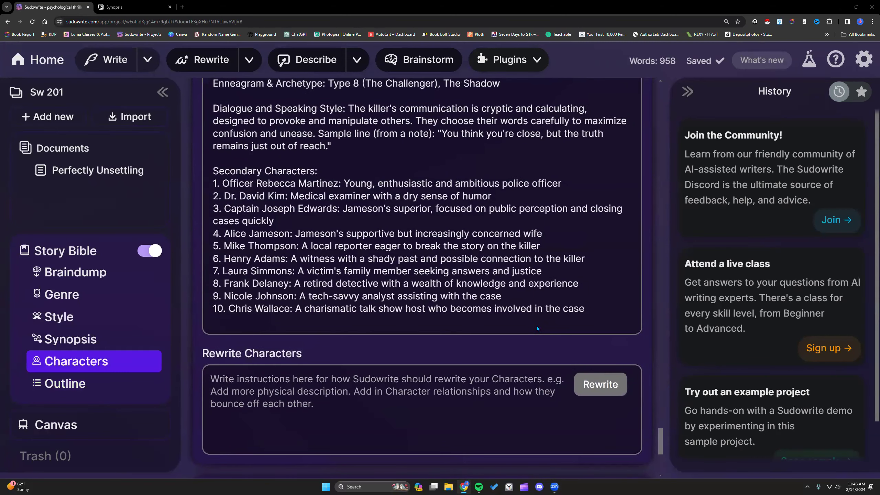
scroll(536, 326, "up", 2)
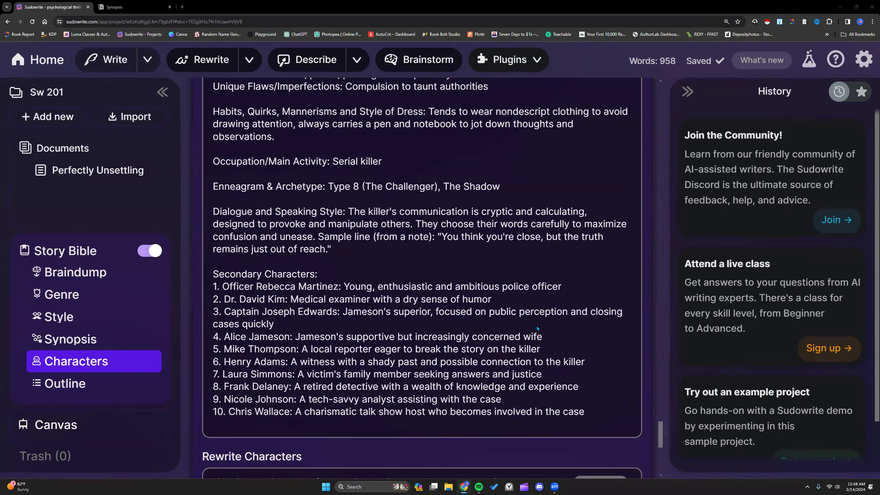
scroll(536, 326, "up", 1)
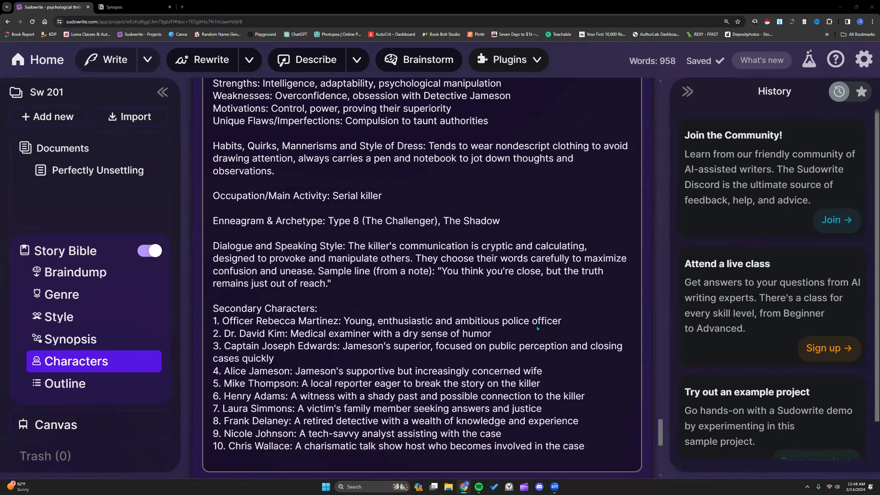
scroll(536, 326, "up", 1)
scroll(536, 327, "up", 1)
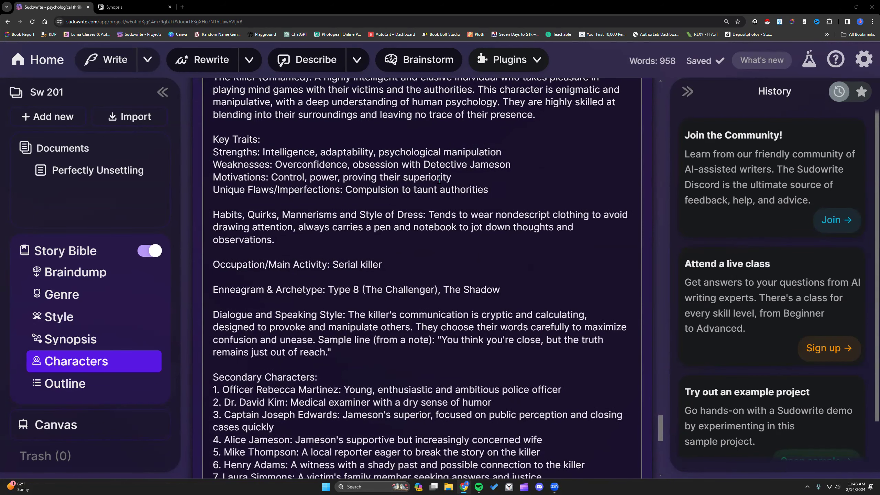
left_click(460, 176)
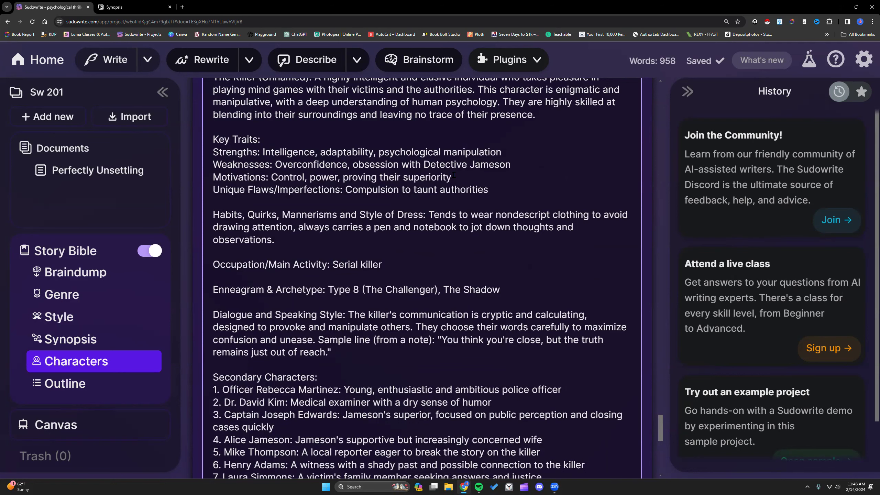
scroll(453, 175, "down", 1)
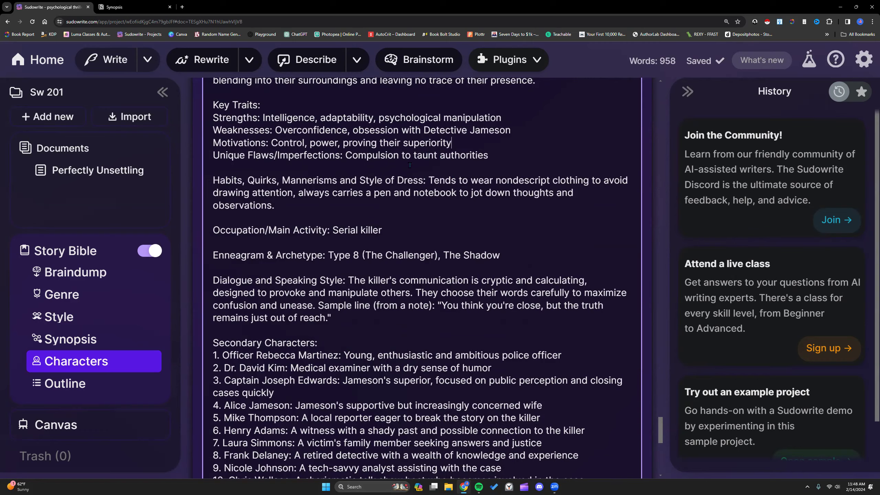
- Reread the profiles from the killer back through the forensic psychologist to the detective's description and key traits
scroll(410, 165, "up", 5)
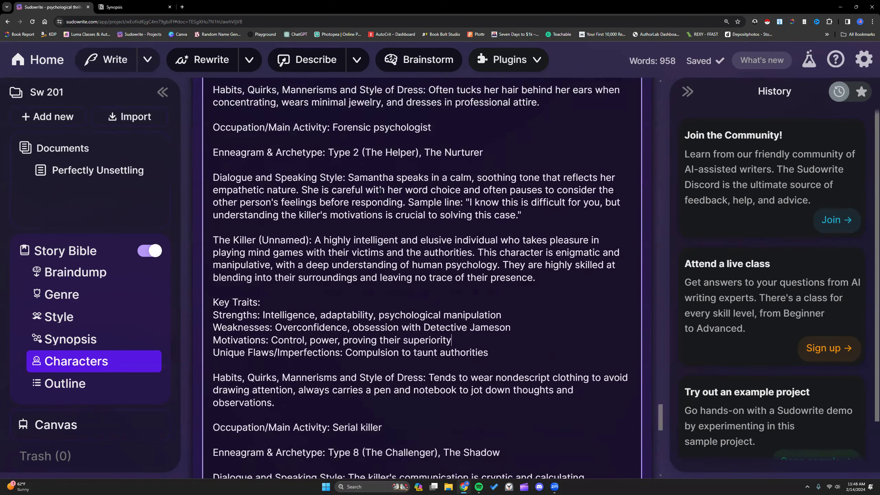
scroll(380, 191, "up", 1)
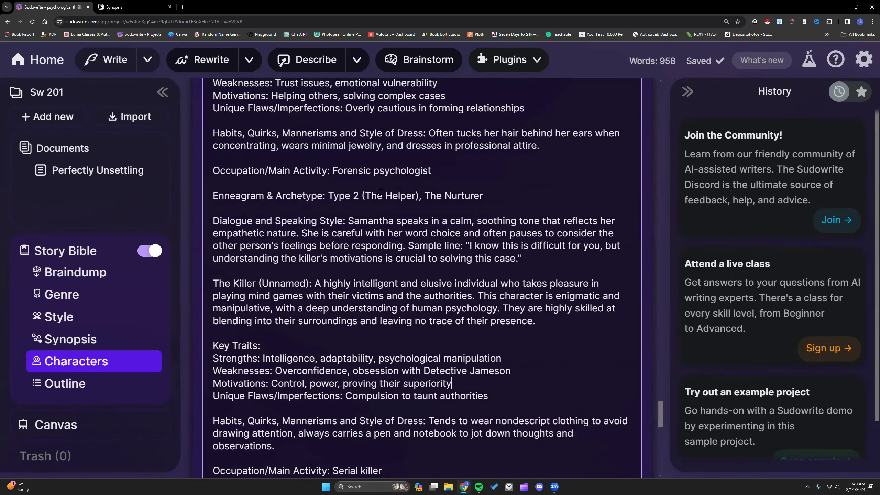
scroll(380, 191, "up", 3)
scroll(381, 192, "up", 7)
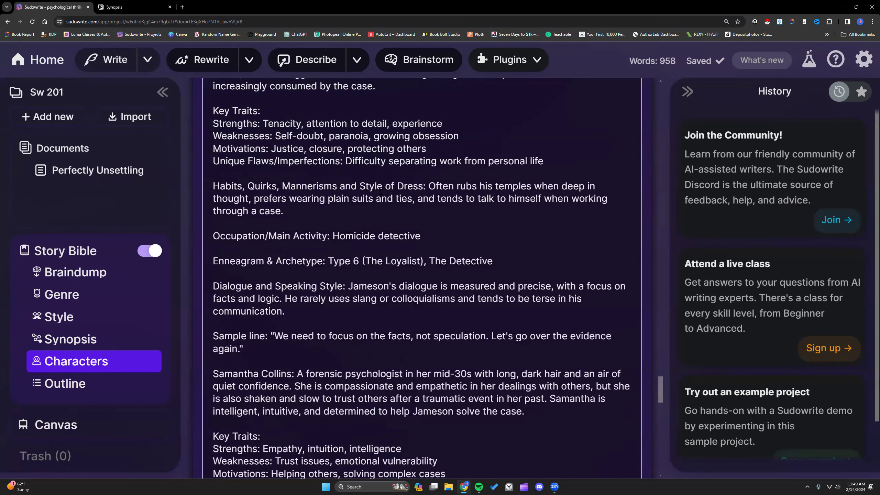
scroll(381, 191, "up", 2)
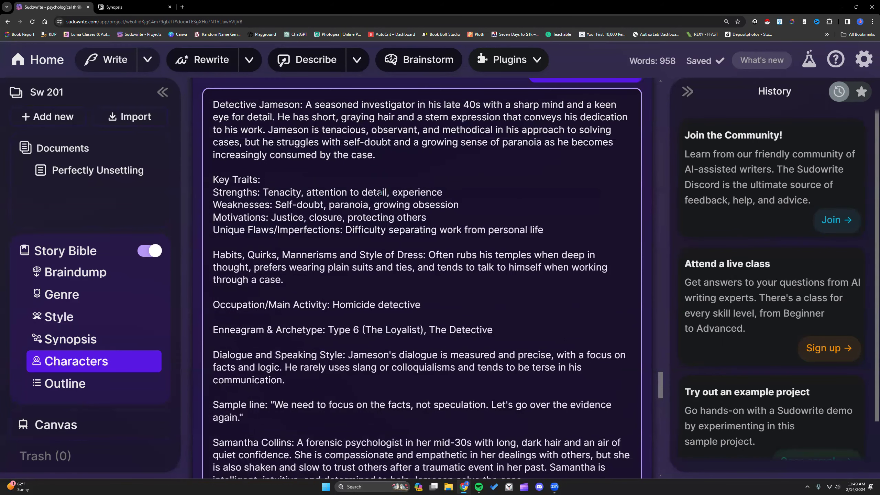
scroll(380, 192, "up", 2)
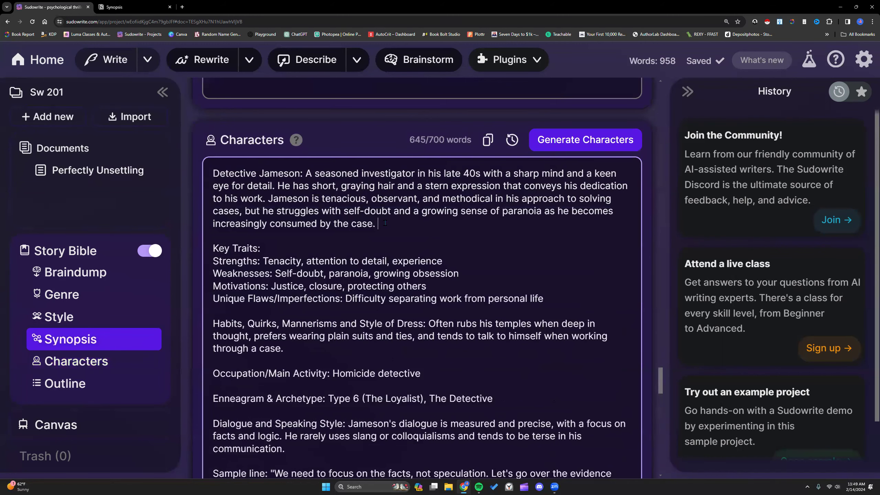
scroll(385, 222, "down", 1)
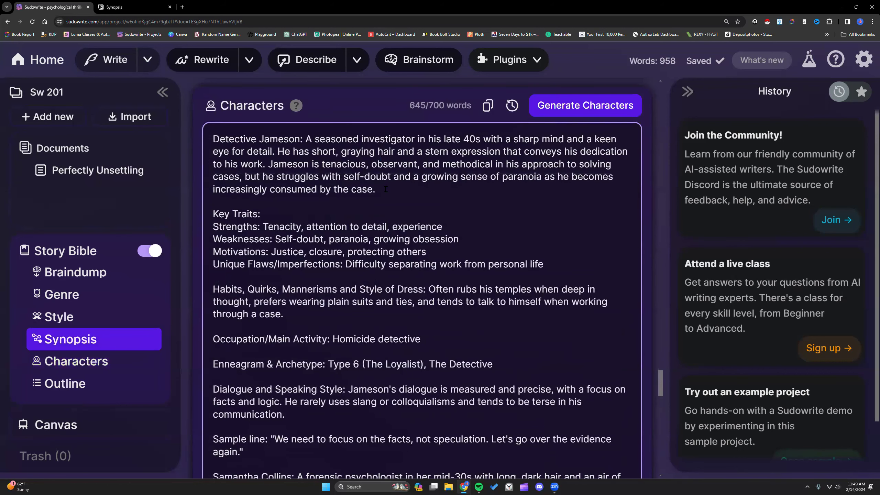
- Check the Braindump's help on which sections it affects and the Synopsis's character-list instructions, returning to the Characters section
scroll(385, 189, "up", 15)
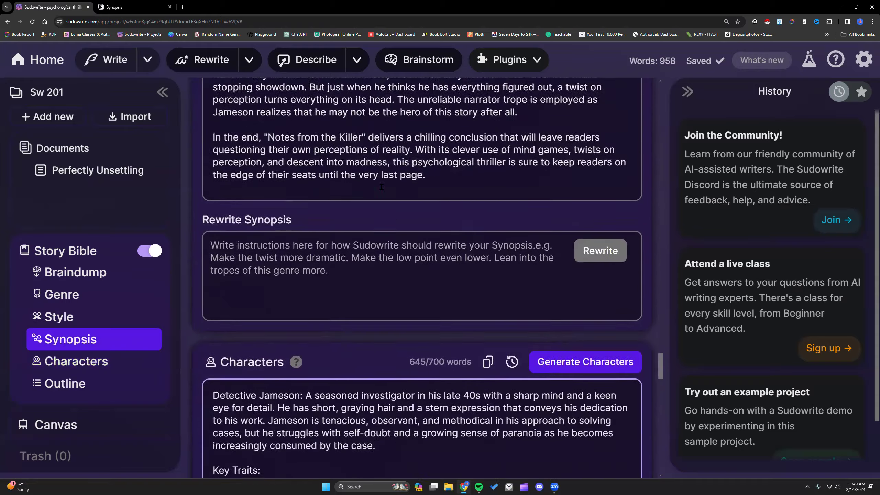
scroll(370, 187, "up", 20)
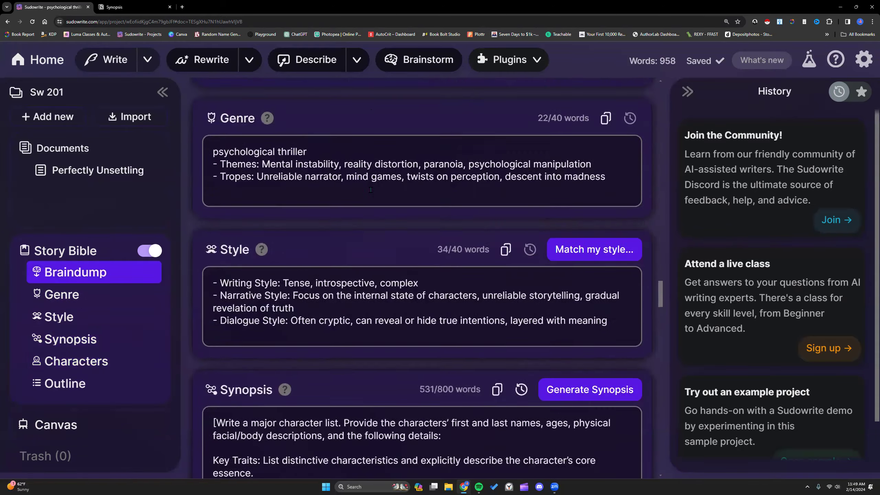
mouse_move(292, 173)
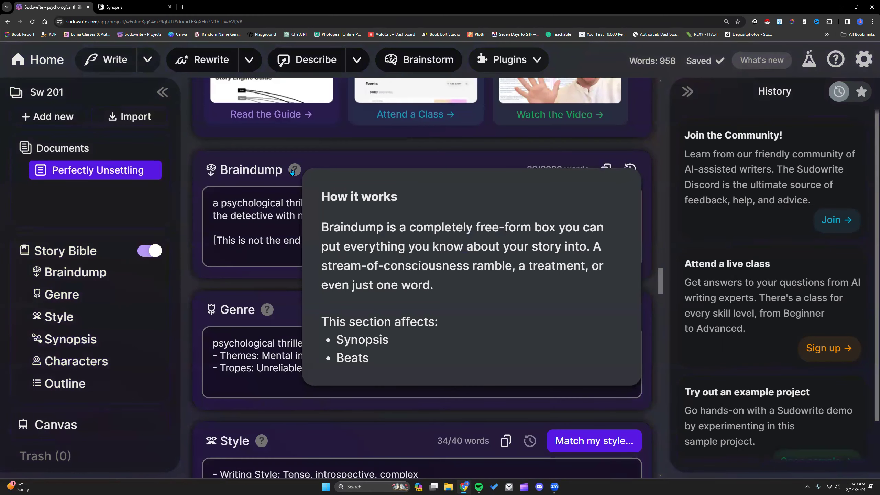
scroll(291, 178, "down", 15)
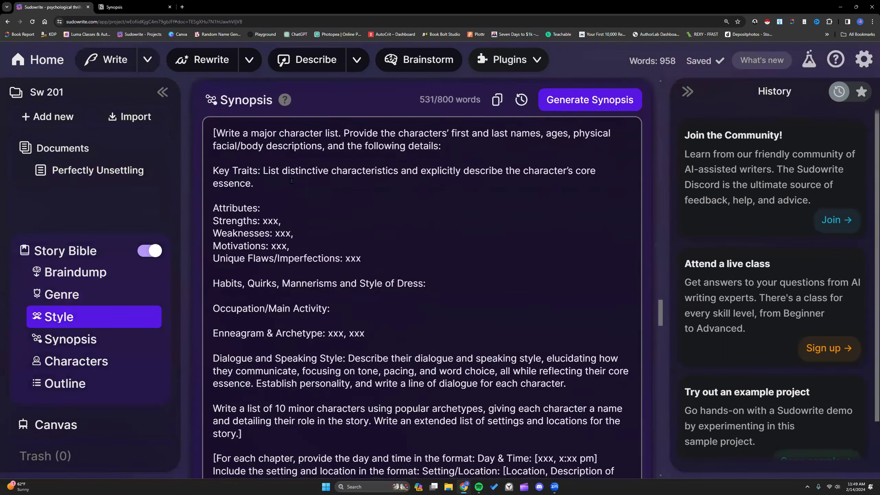
scroll(289, 179, "down", 20)
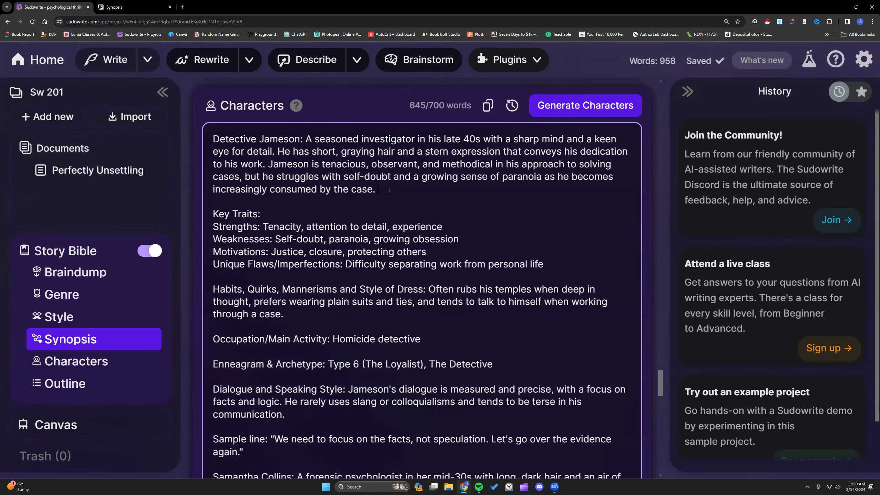
- Compare the outline types Novel Outline, The Hero's Journey, Romance Outline, Story Circle and Hollywood Beats, including their recommended uses and examples
scroll(389, 190, "down", 4)
scroll(389, 190, "down", 15)
scroll(386, 190, "down", 13)
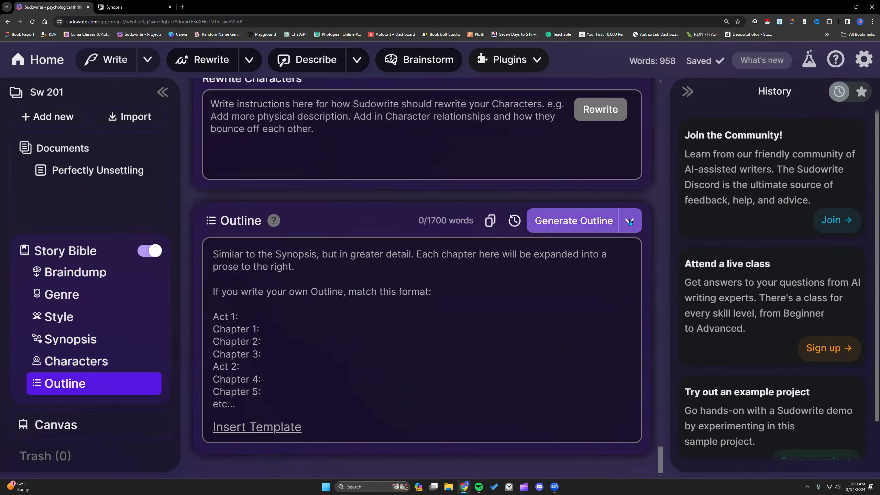
left_click(573, 220)
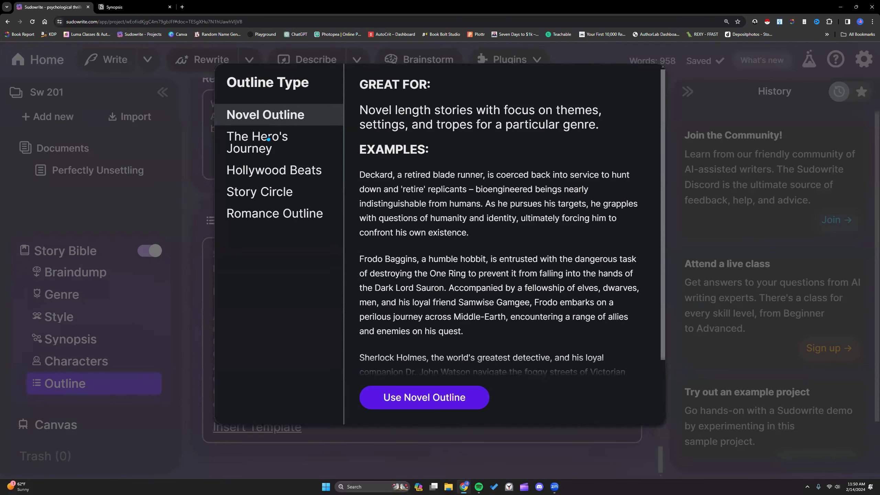
left_click(255, 140)
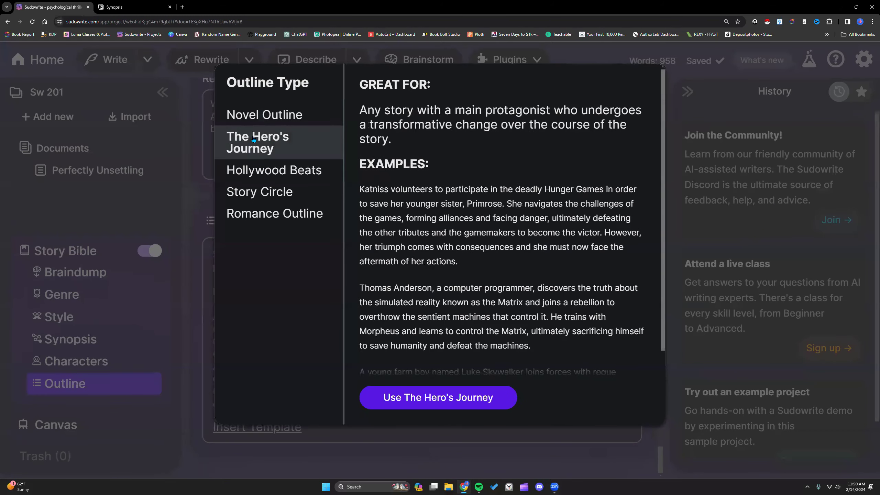
left_click(262, 178)
left_click(264, 212)
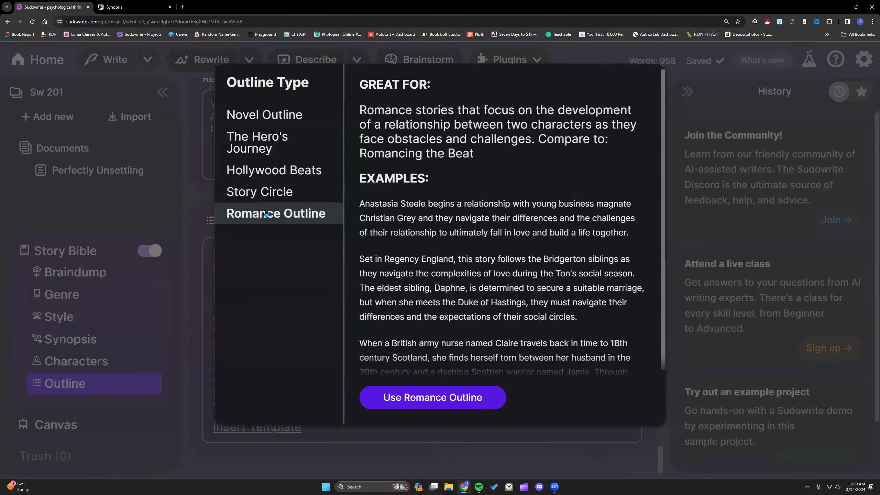
left_click(266, 194)
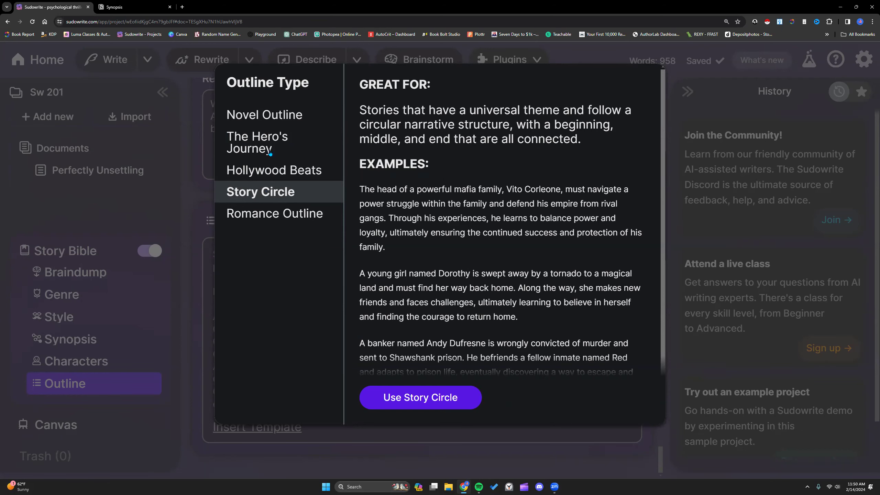
left_click(271, 139)
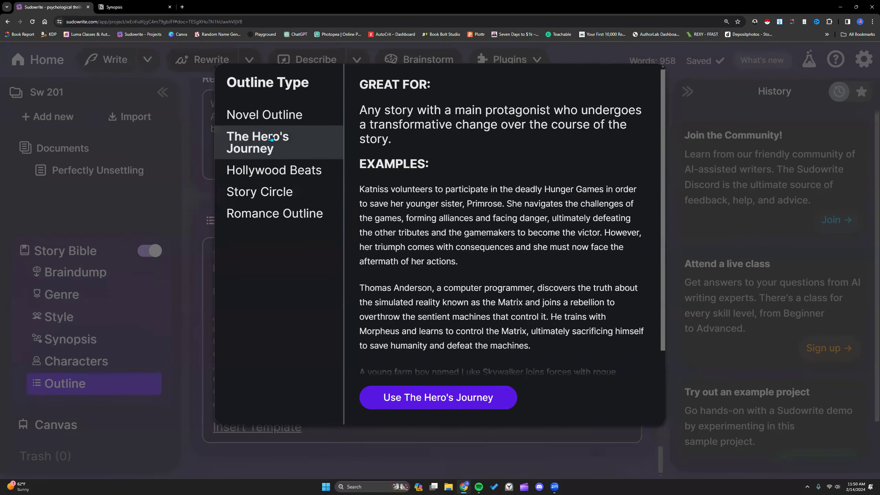
left_click(274, 170)
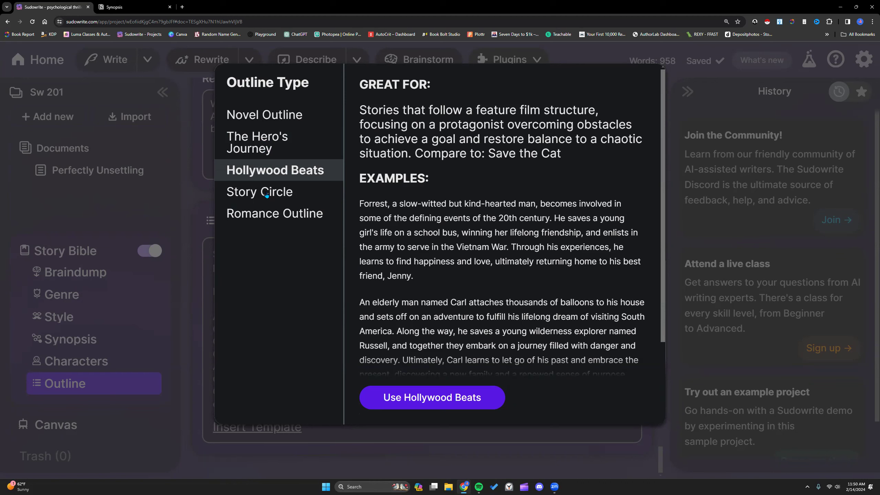
- Choose Novel Outline as the outline type and generate the Outline
left_click(273, 115)
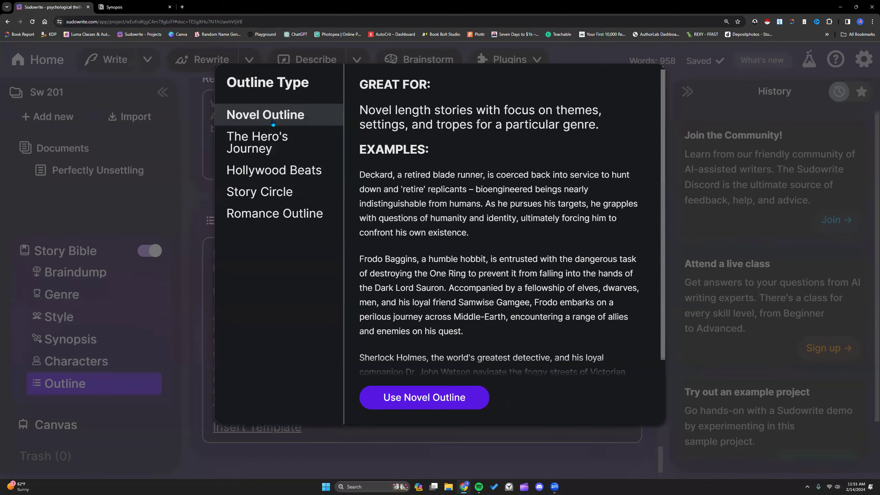
left_click(432, 399)
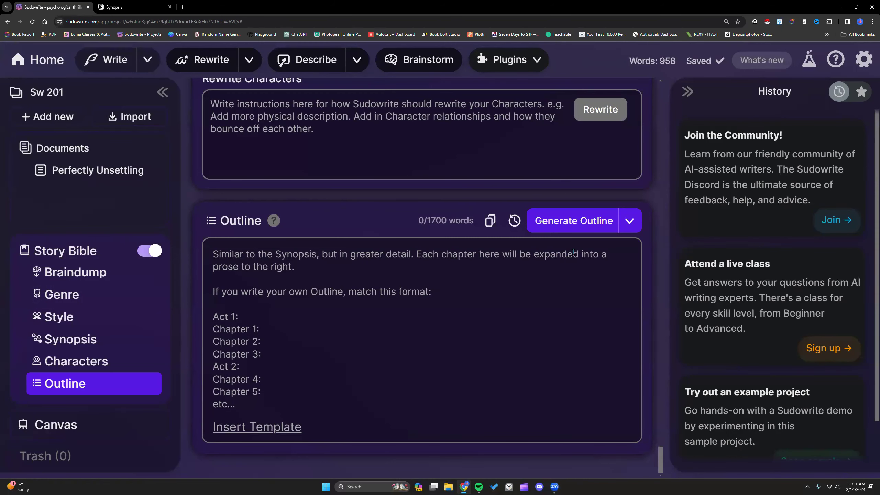
left_click(582, 230)
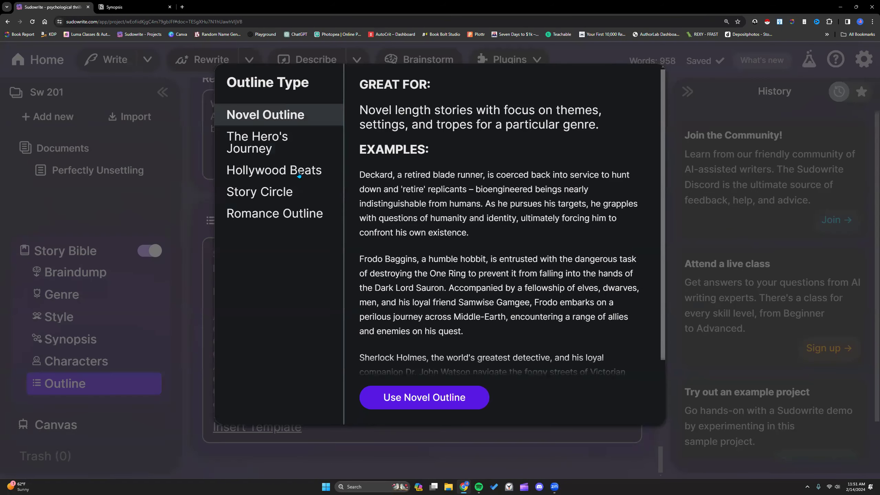
left_click(428, 398)
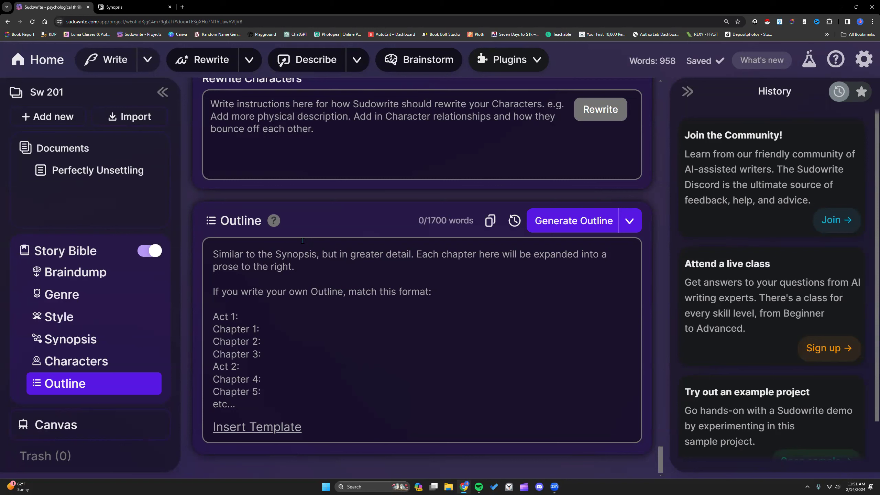
left_click(573, 220)
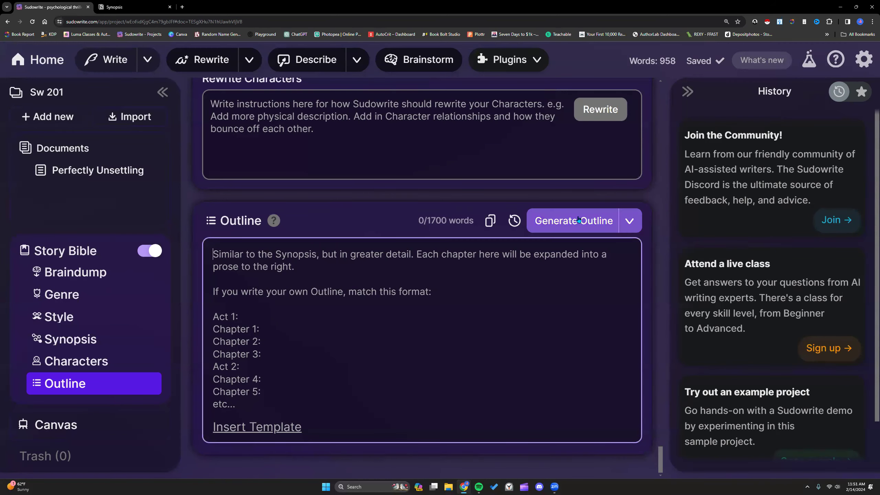
- Add the line "[10 chapters]" below the tropes in the Genre section
scroll(462, 283, "up", 12)
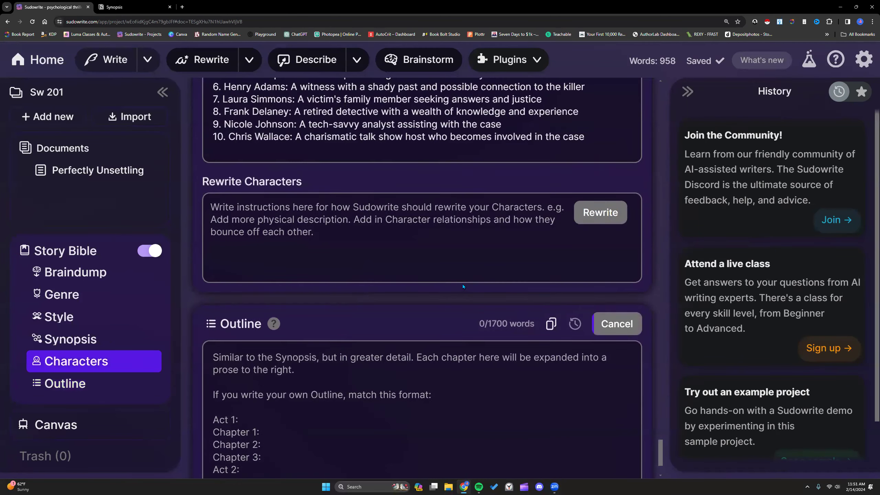
scroll(462, 283, "up", 10)
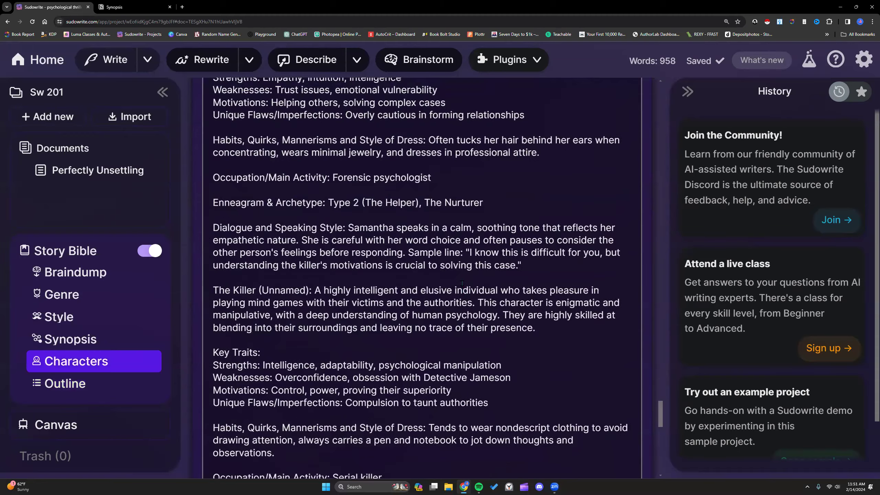
scroll(458, 281, "up", 15)
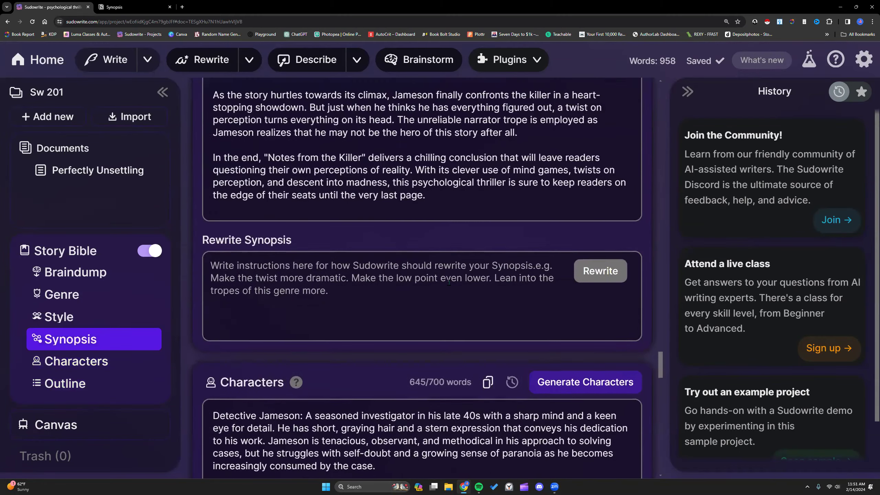
scroll(453, 281, "up", 3)
scroll(454, 282, "down", 7)
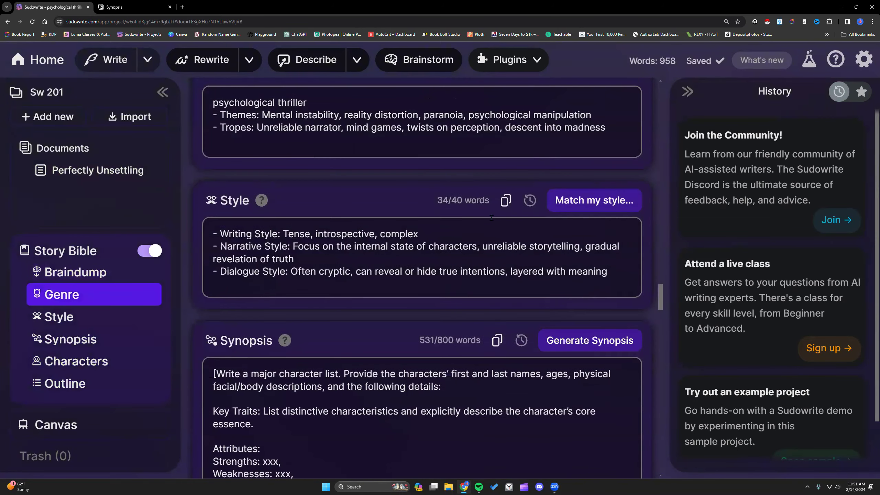
scroll(263, 270, "up", 2)
left_click(613, 200)
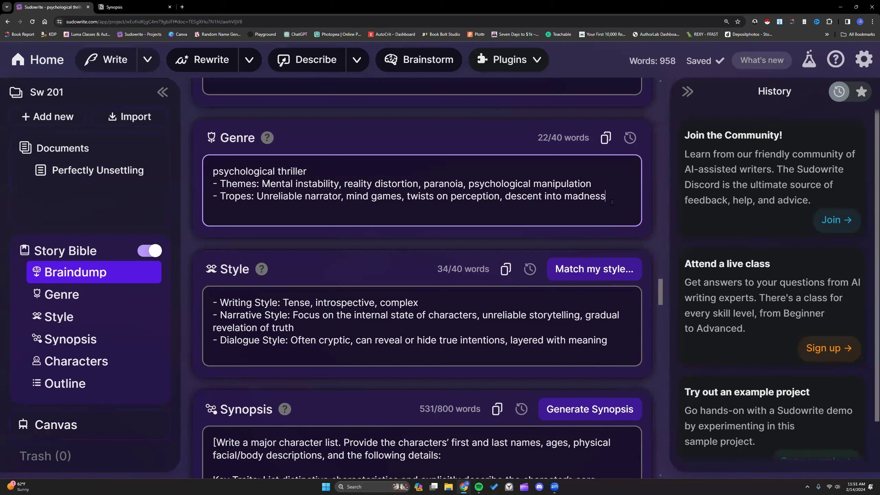
key("Return")
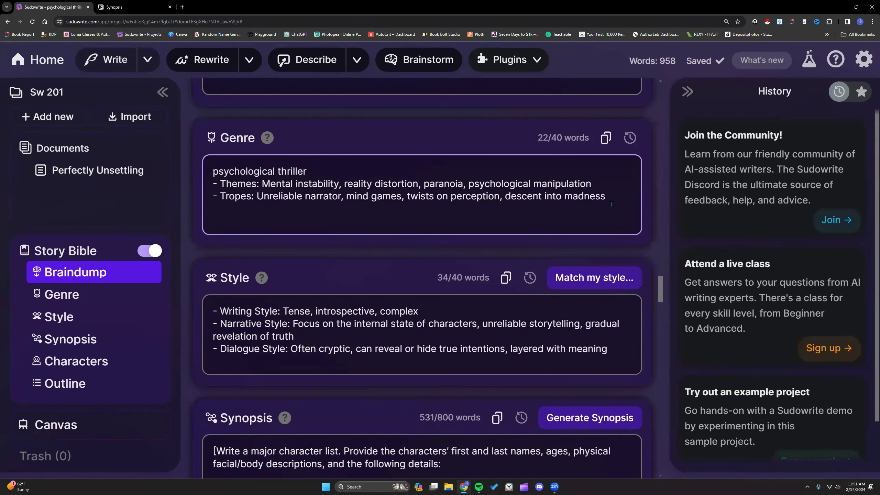
type("[10 chapters]")
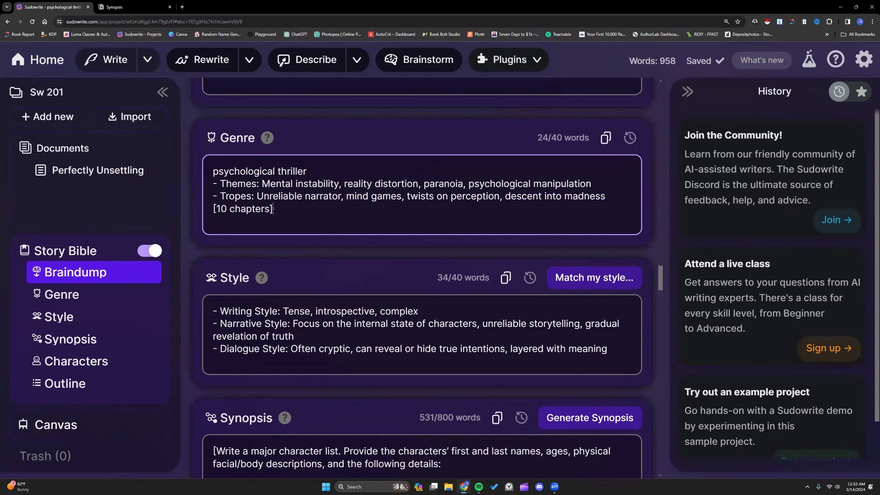
- Cut the "[10 chapters]" instruction out of the Genre section
mouse_move(274, 208)
left_mouse_down()
mouse_move(216, 209)
mouse_move(279, 211)
left_mouse_up()
left_click(229, 208)
key("ctrl+x")
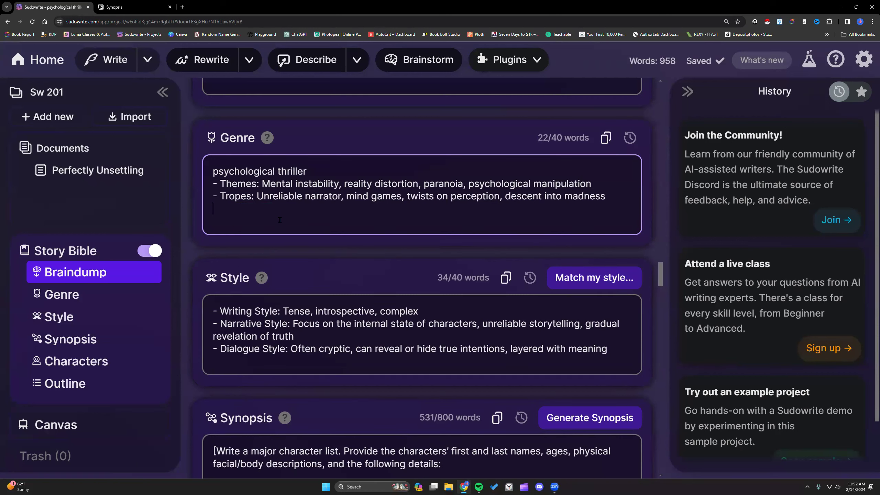
- Review the Synopsis from its bracketed character and chapter instructions through the closing story paragraph, glancing at the start of the Characters section
scroll(281, 225, "down", 10)
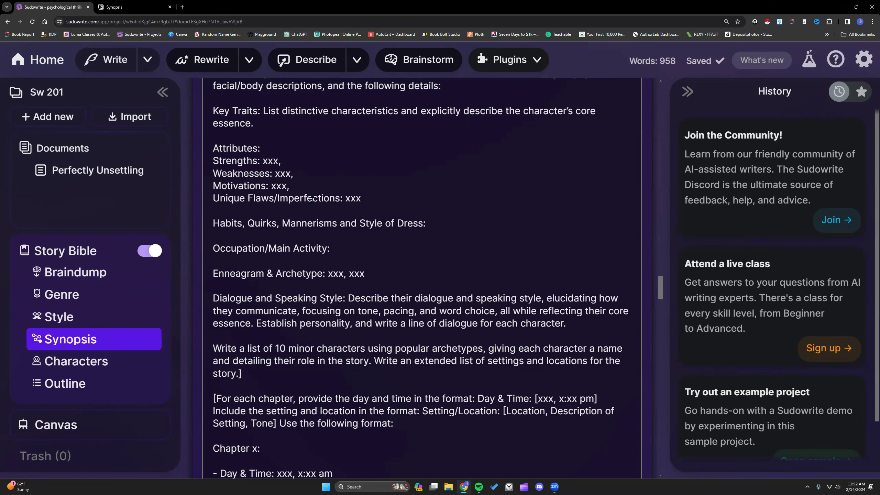
scroll(312, 199, "down", 7)
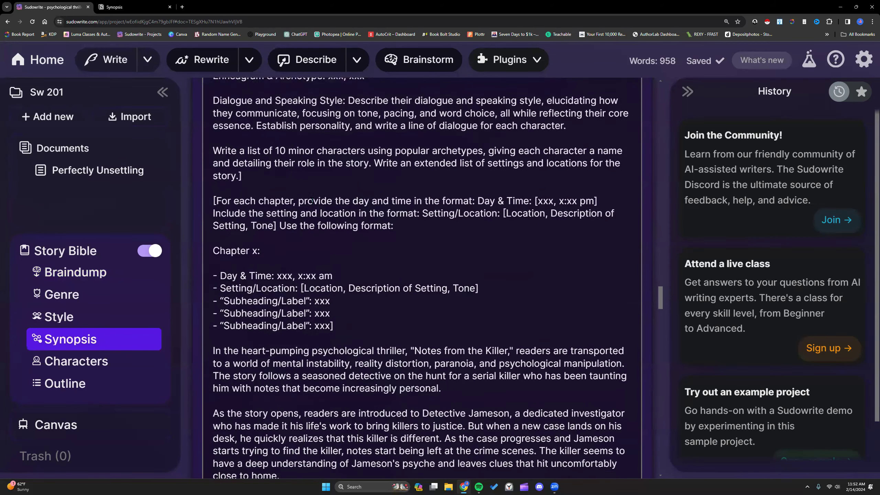
scroll(312, 200, "down", 3)
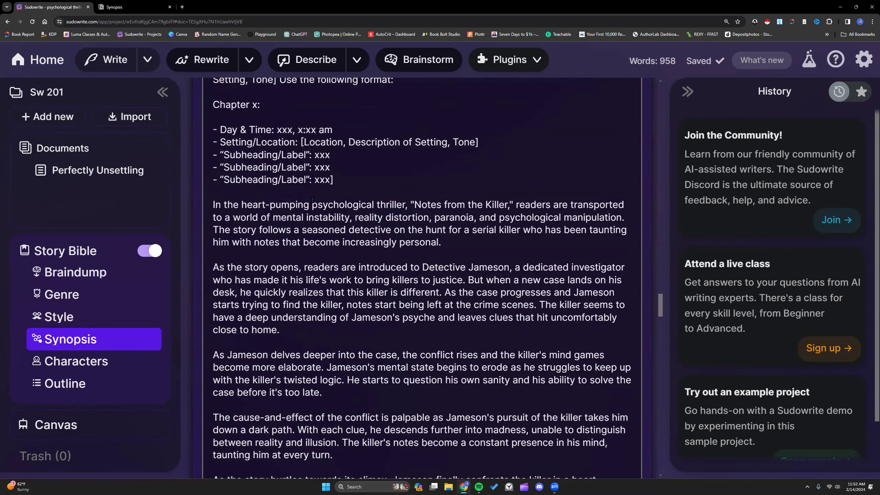
scroll(312, 200, "down", 12)
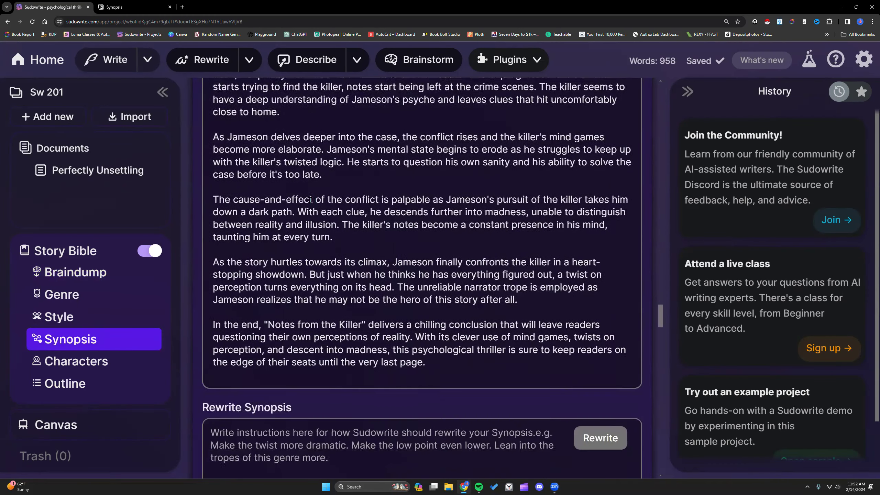
scroll(310, 203, "down", 2)
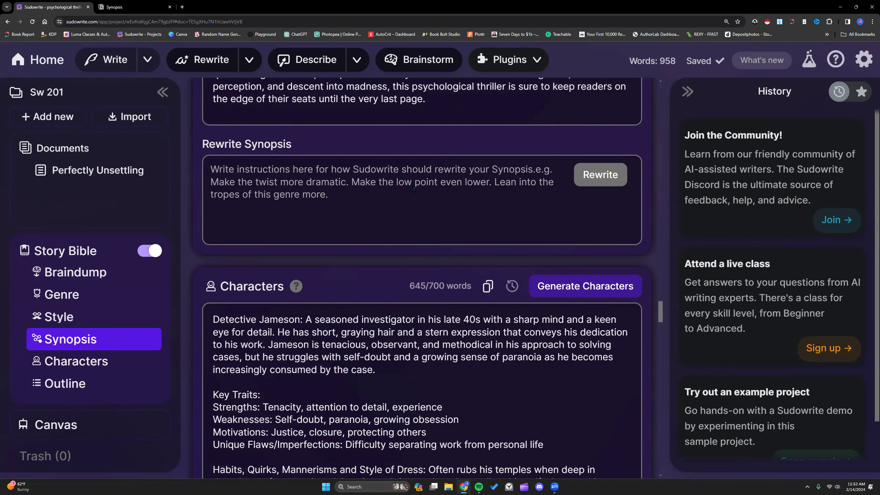
scroll(413, 189, "up", 8)
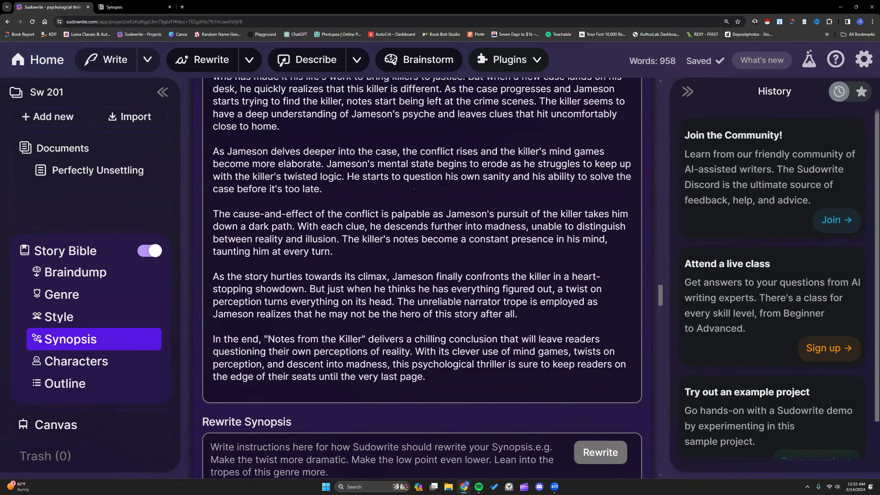
scroll(414, 189, "up", 15)
scroll(413, 189, "up", 4)
- Highlight the Synopsis's bracketed per-chapter instructions, from the day and time format through the last subheading line
scroll(412, 189, "down", 9)
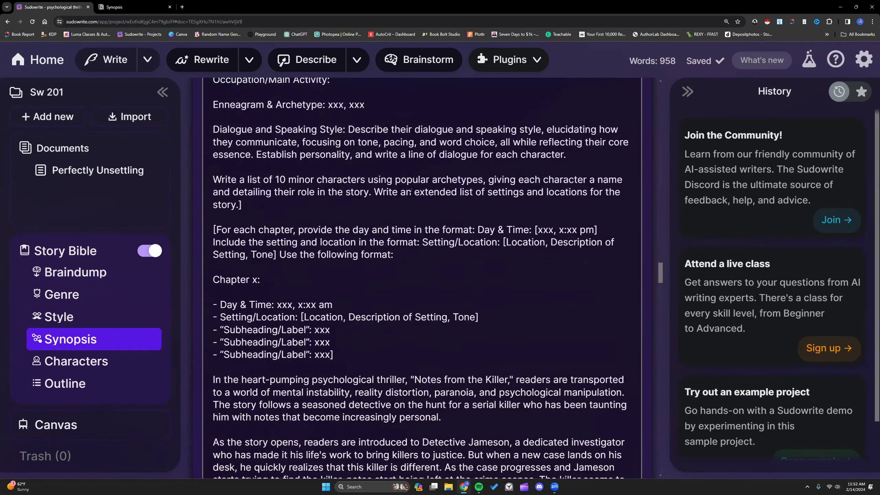
left_click_drag(211, 124, 336, 247)
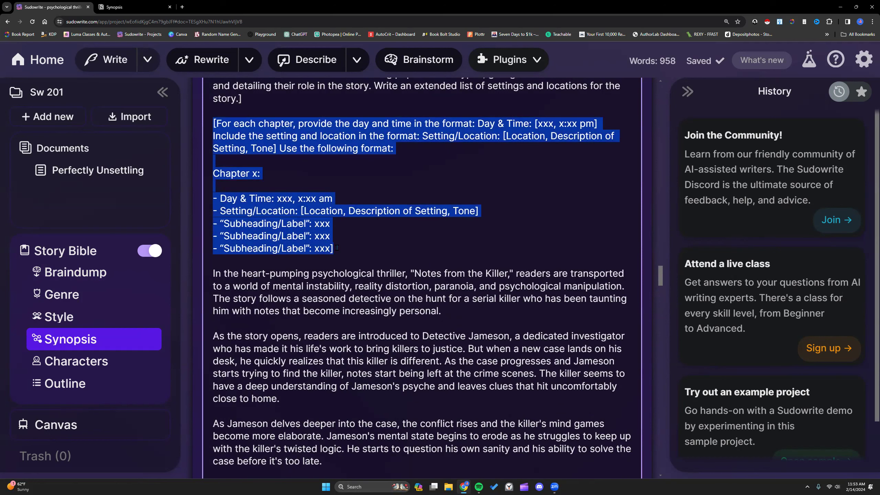
left_click(336, 247)
left_click_drag(213, 123, 331, 248)
scroll(335, 192, "up", 1)
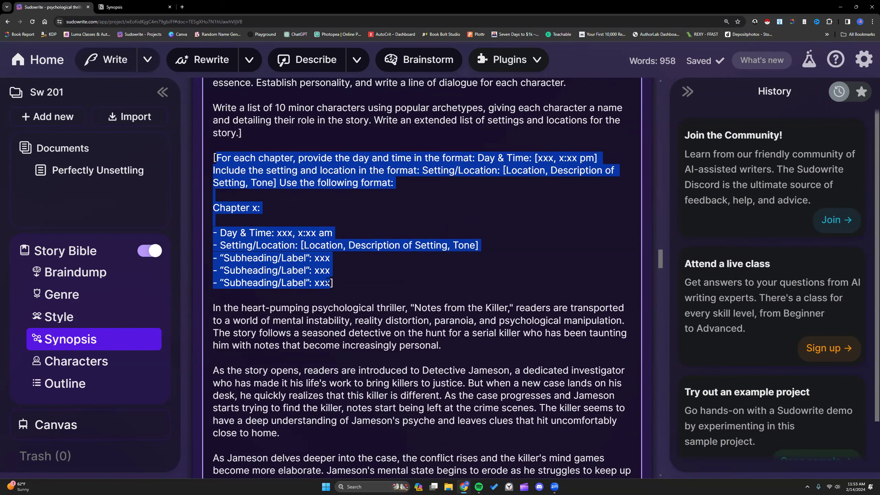
- Shorten the first act heading of the generated Outline to "Act 1" by removing "- Introduction:"
scroll(327, 282, "down", 15)
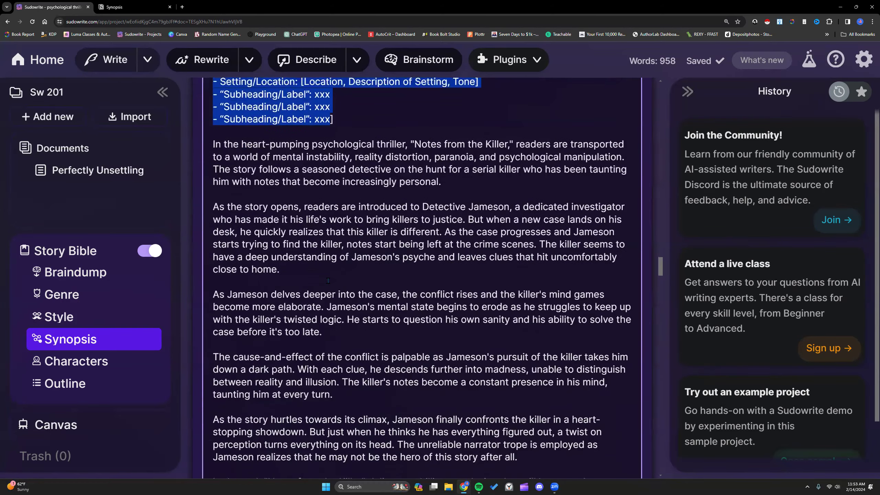
scroll(328, 282, "down", 15)
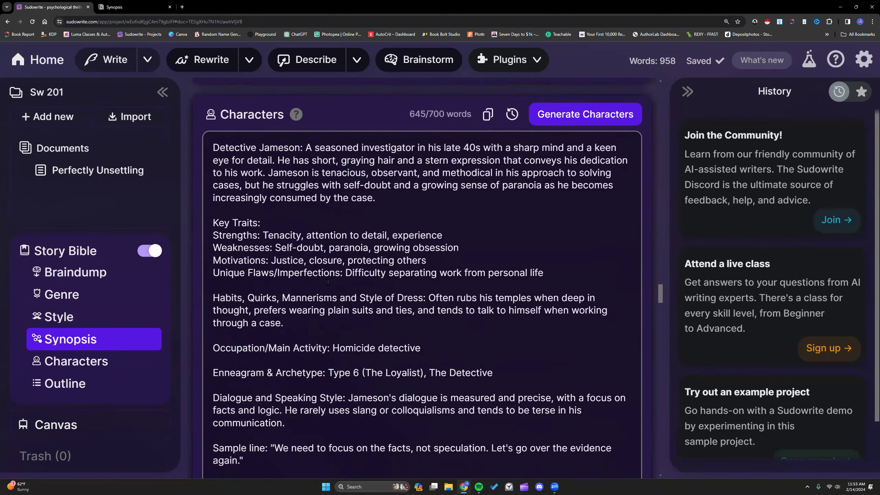
scroll(327, 282, "down", 15)
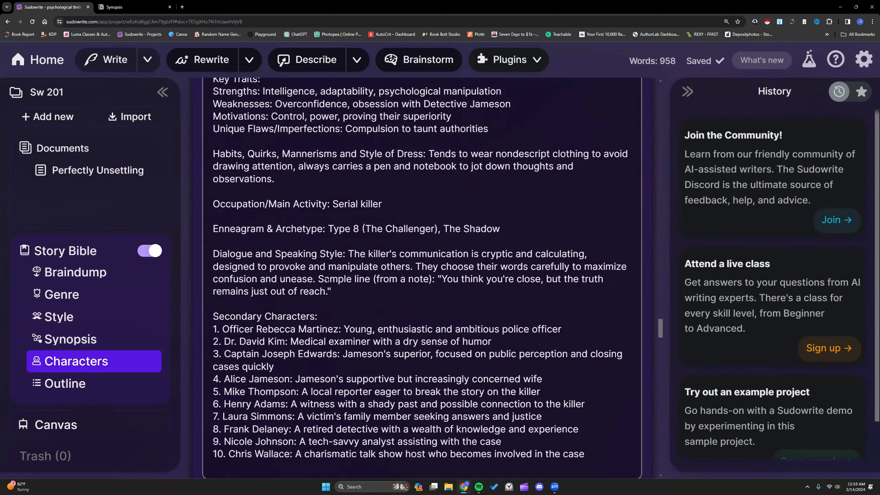
scroll(328, 281, "down", 10)
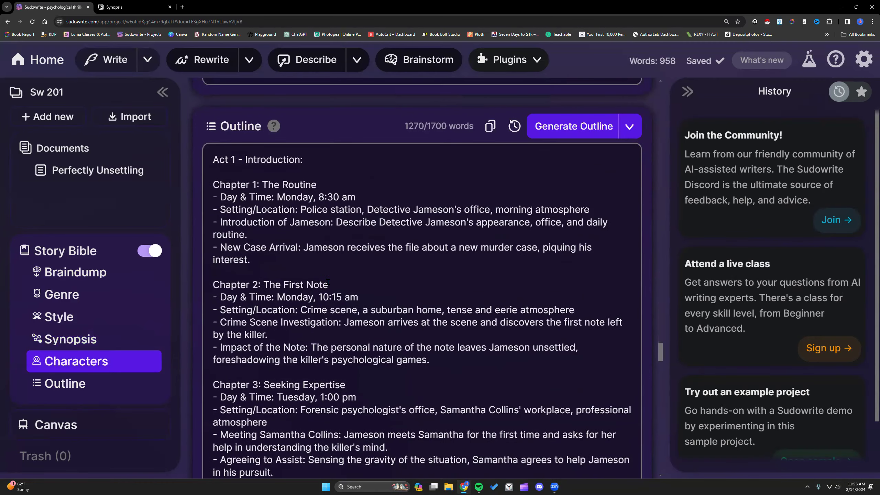
left_click(306, 159)
key("ctrl+shift+Left")
key("ctrl+shift+Left")
key("ctrl+shift+Left")
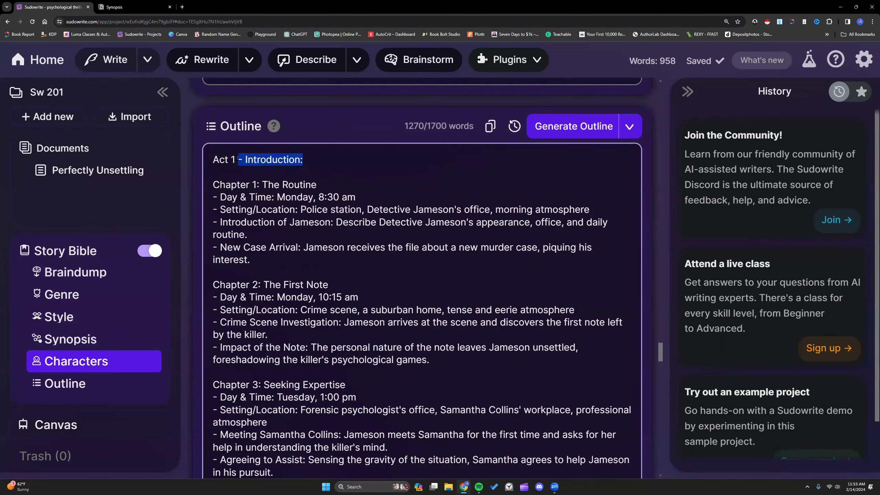
key("BackSpace")
- Remove the titles "The Routine" and "The First Note" from the Chapter 1 and Chapter 2 headings in the Outline
key("shift+End")
key("BackSpace")
left_click_drag(327, 284, 264, 282)
key("BackSpace")
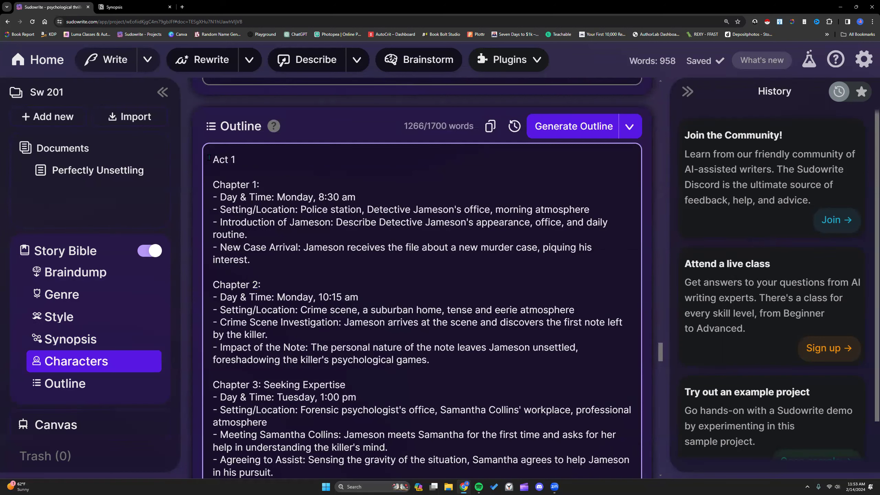
- Add a separate "Prologue:" line at the very beginning of the Outline, above Act 1, and highlight it
left_click_drag(212, 159, 238, 161)
left_click(238, 160)
left_click_drag(212, 159, 236, 159)
scroll(233, 224, "up", 1)
left_click(227, 186)
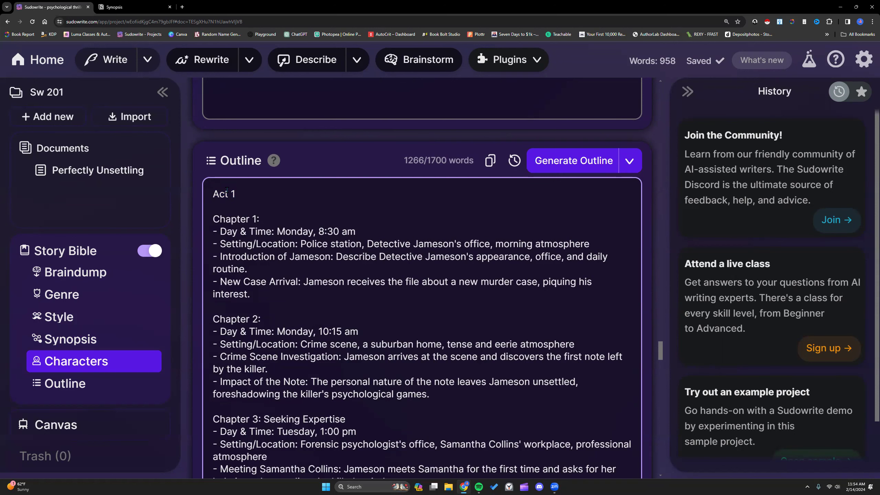
key("Return")
key("Return")
type("Proo")
key("BackSpace")
type("logue:")
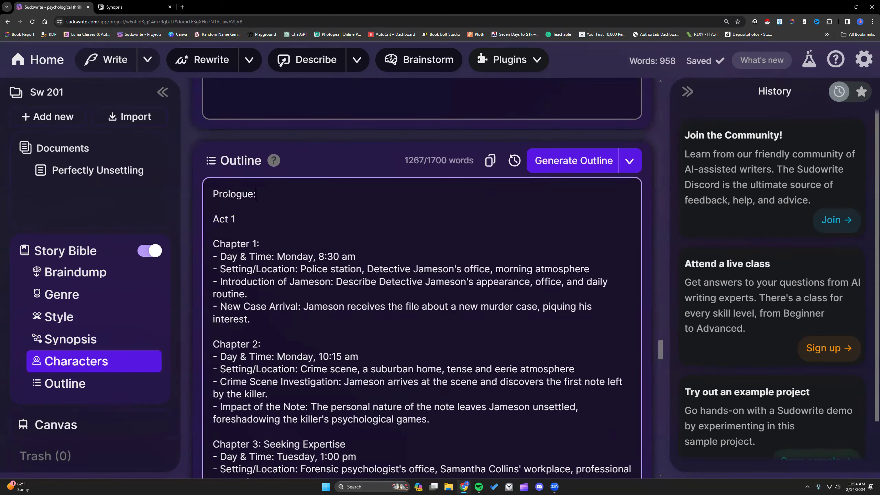
left_click_drag(213, 193, 256, 194)
- Review the Outline through its closing chapters and check which chapters are offered when adding a new document
scroll(325, 292, "down", 4)
scroll(325, 292, "down", 20)
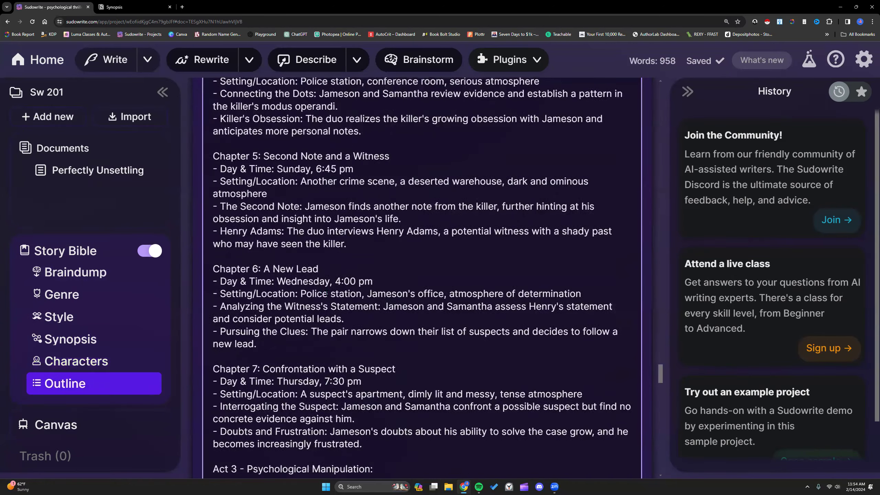
scroll(327, 294, "down", 15)
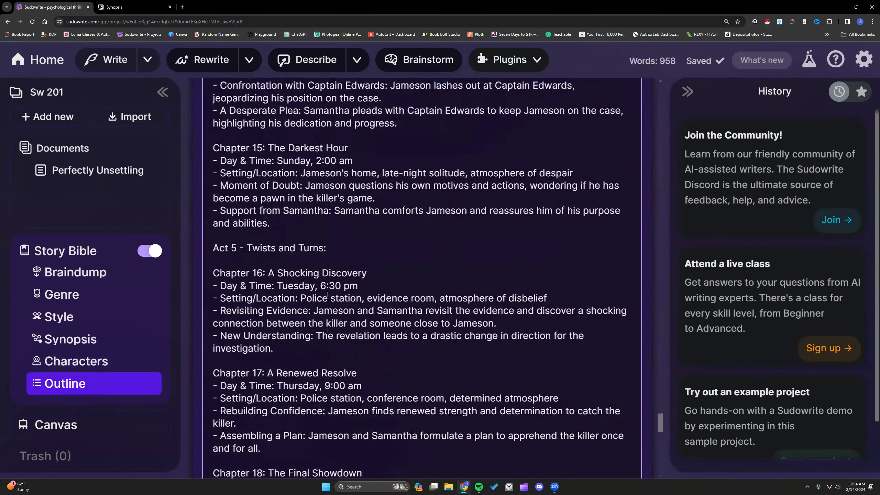
scroll(342, 298, "down", 5)
scroll(342, 298, "up", 12)
left_click(64, 119)
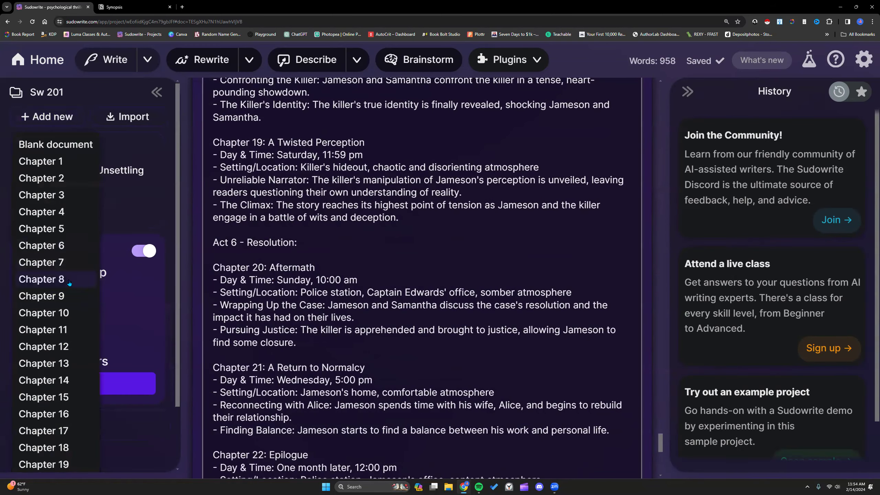
scroll(67, 287, "down", 2)
scroll(55, 420, "up", 2)
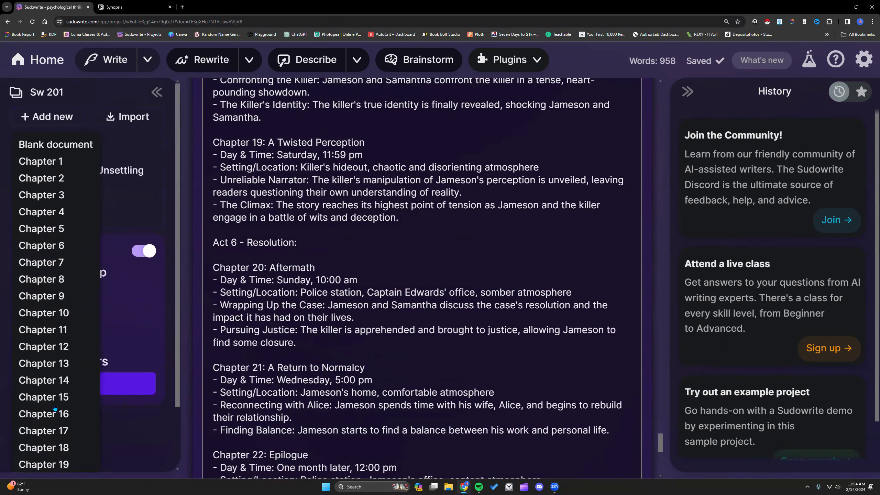
- Move "Prologue" from its own line into the Chapter 1 heading without its colon, and remove the empty lines above Act 1
scroll(444, 329, "up", 15)
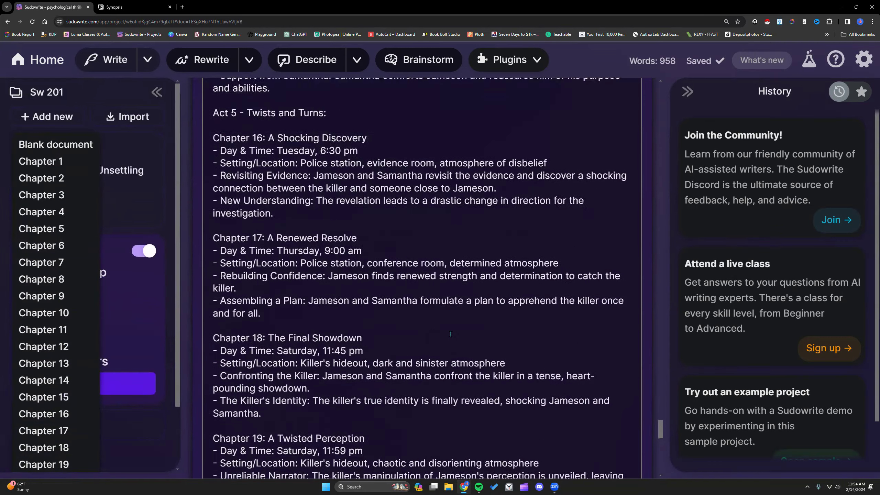
scroll(444, 330, "up", 20)
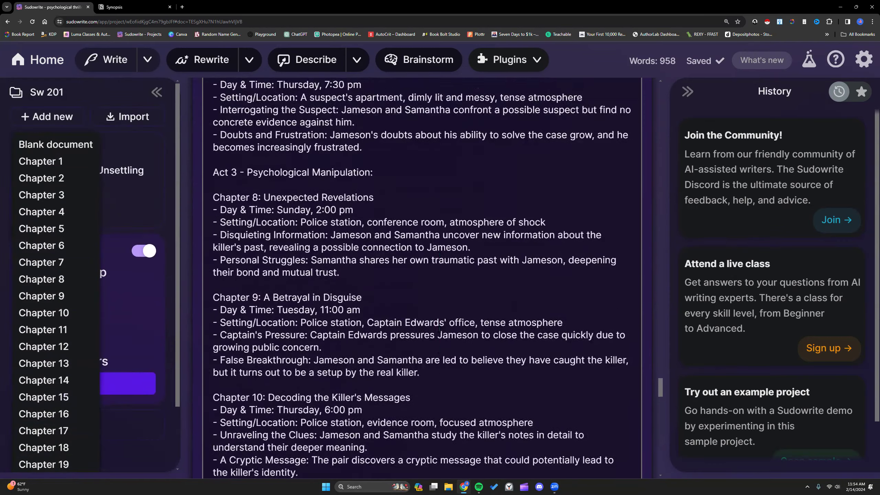
scroll(437, 327, "up", 20)
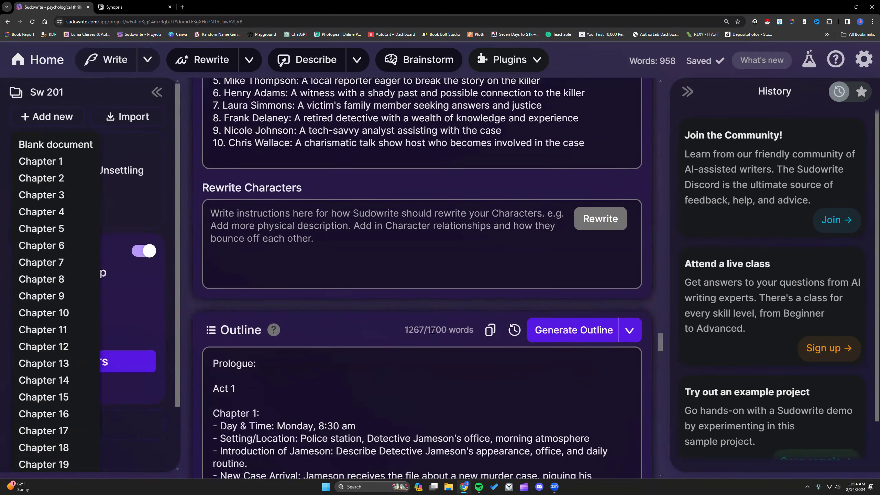
left_click_drag(263, 372, 212, 366)
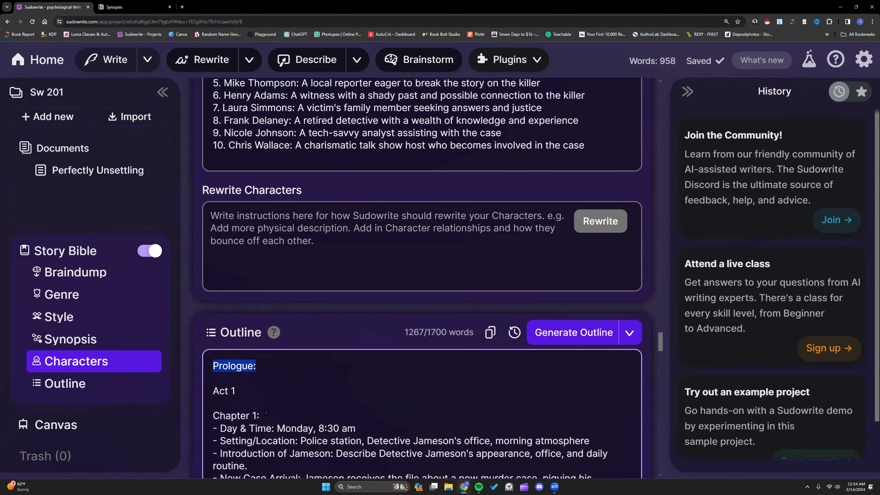
key("BackSpace")
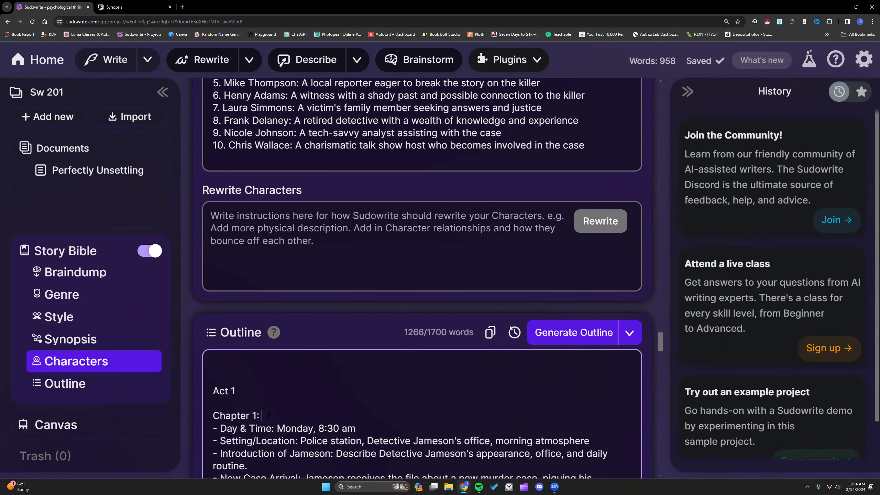
key("ctrl+z")
scroll(269, 414, "down", 5)
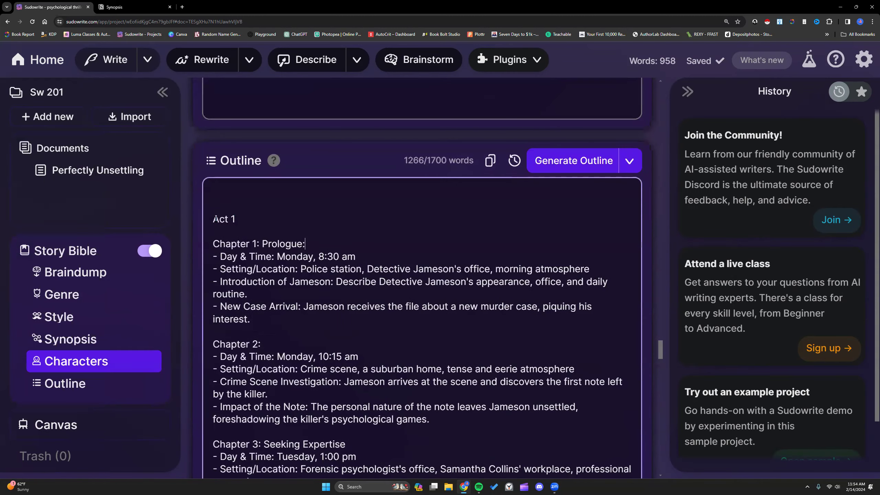
left_click_drag(261, 243, 305, 244)
left_click(310, 243)
left_click(214, 218)
key("BackSpace")
key("BackSpace")
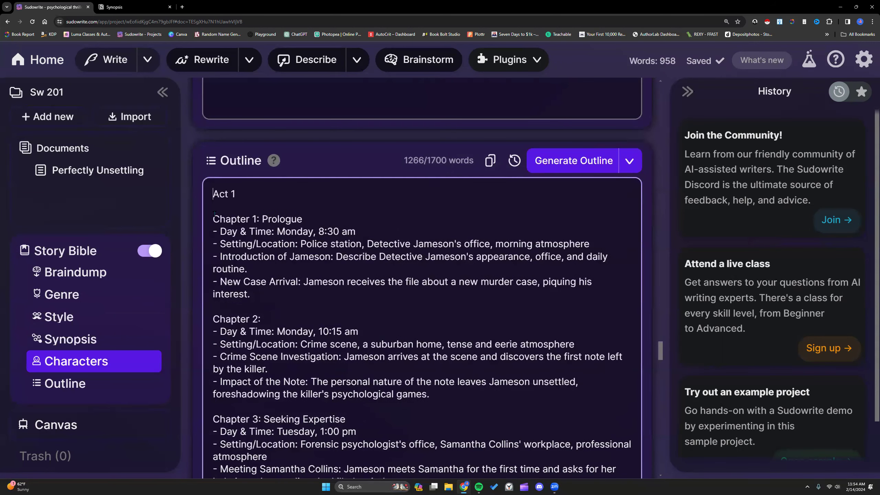
- Insert the sample lines "Chapter 1:xx" and "Chapter 2: xxx" above Act 1, separated by a blank line
left_click(212, 193)
key("Return")
key("Return")
left_click(224, 197)
type("Ch")
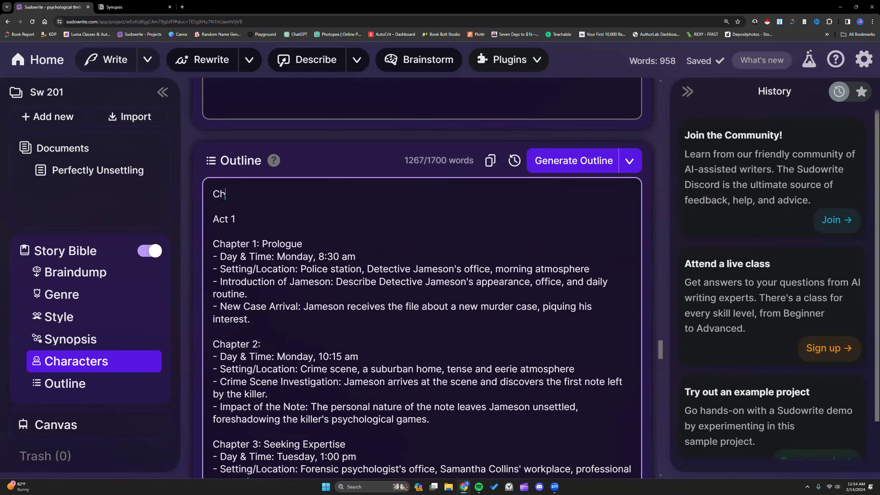
type("apter 1:")
key("Return")
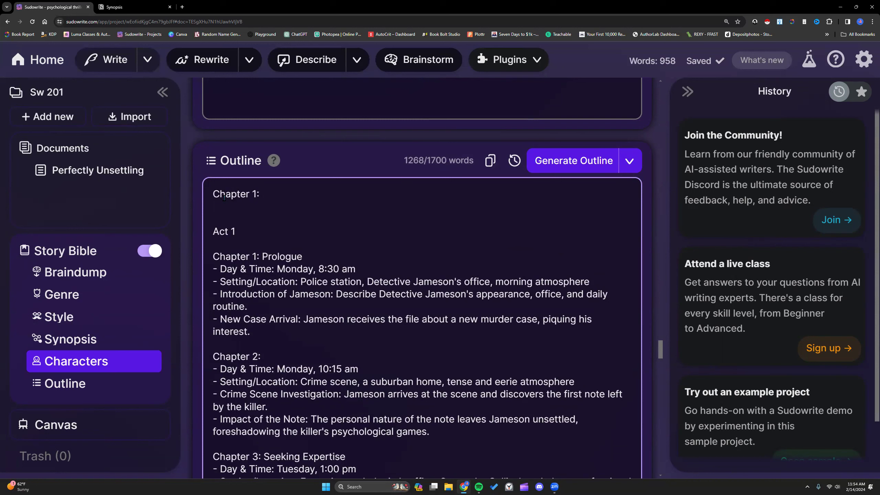
type("Chapter 2: xxx")
left_click(273, 195)
type("xx")
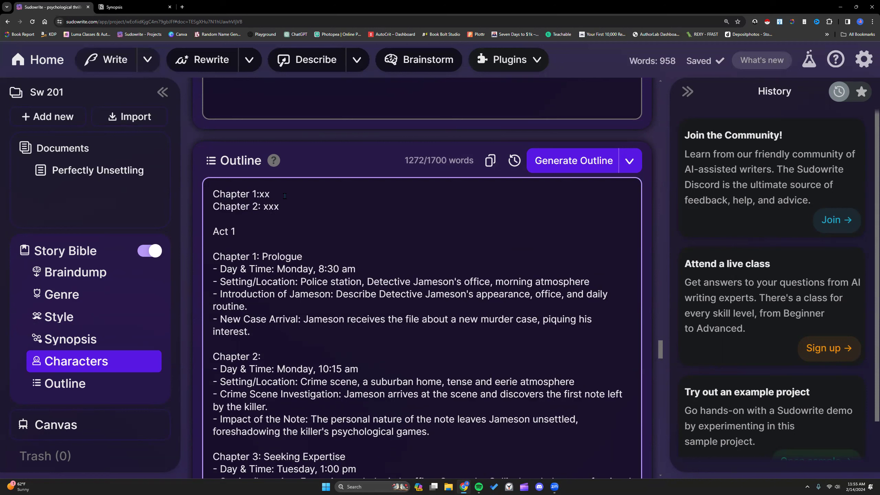
key("Return")
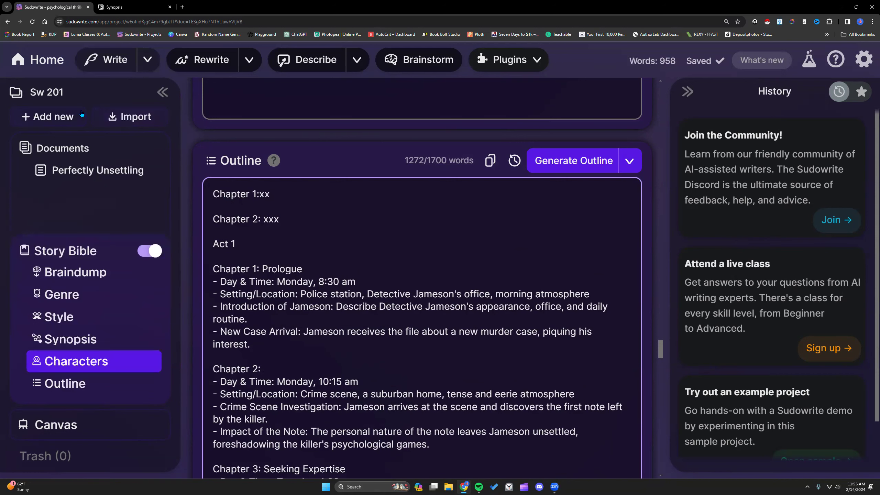
- Compare the full list of chapters offered for a new document with the sample chapter lines in the Outline
left_click(48, 116)
scroll(64, 380, "down", 3)
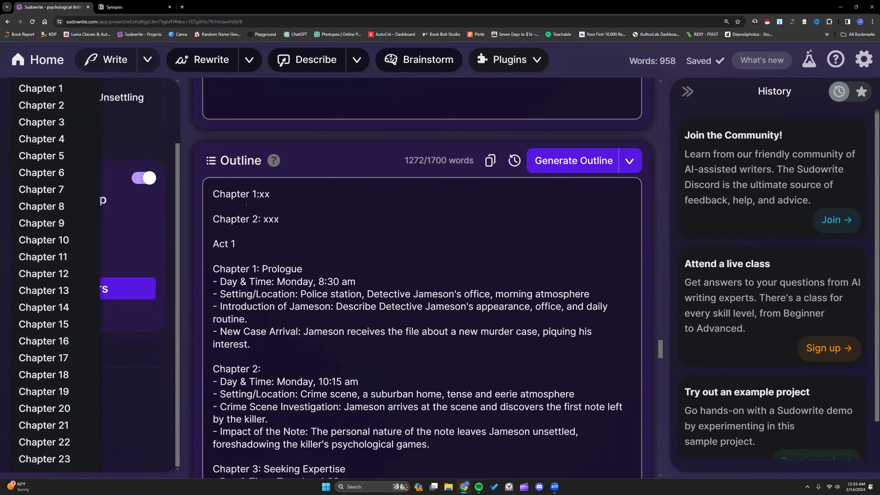
left_click(252, 257)
- Delete the two sample chapter lines and the blank lines above Act 1 in the Outline
left_click_drag(279, 219, 211, 193)
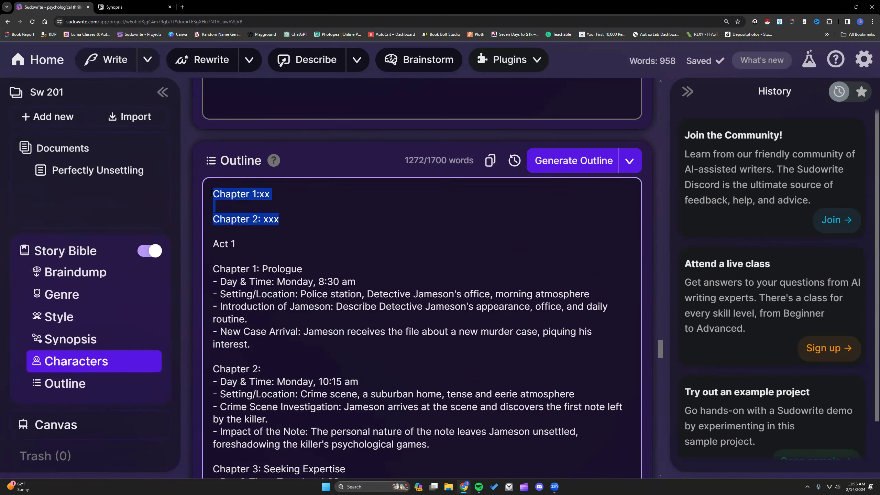
key("super+shift+s")
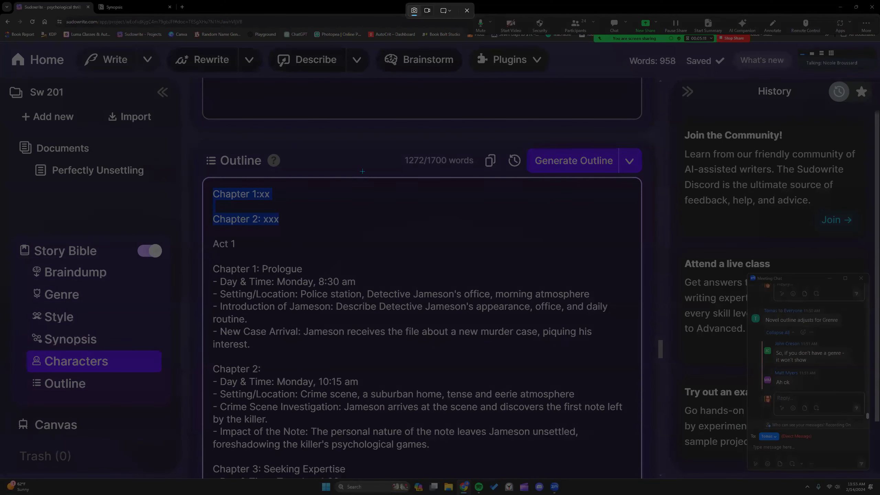
left_click(467, 14)
left_click_drag(279, 219, 211, 193)
key("BackSpace")
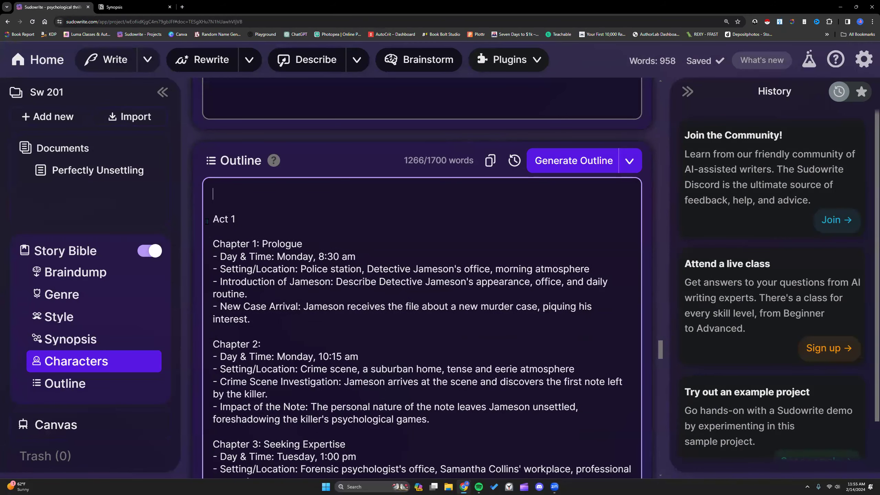
key("BackSpace")
key("BackSpace")
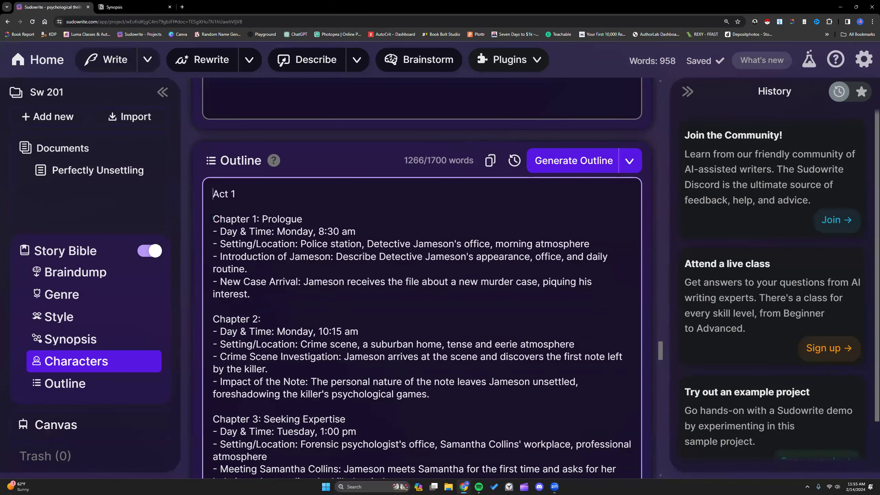
- Highlight the Chapter 1 heading and its detail lines, extending the selection through Chapter 3 for comparison
left_click_drag(213, 218, 260, 219)
left_click(310, 215)
left_click_drag(214, 231, 258, 295)
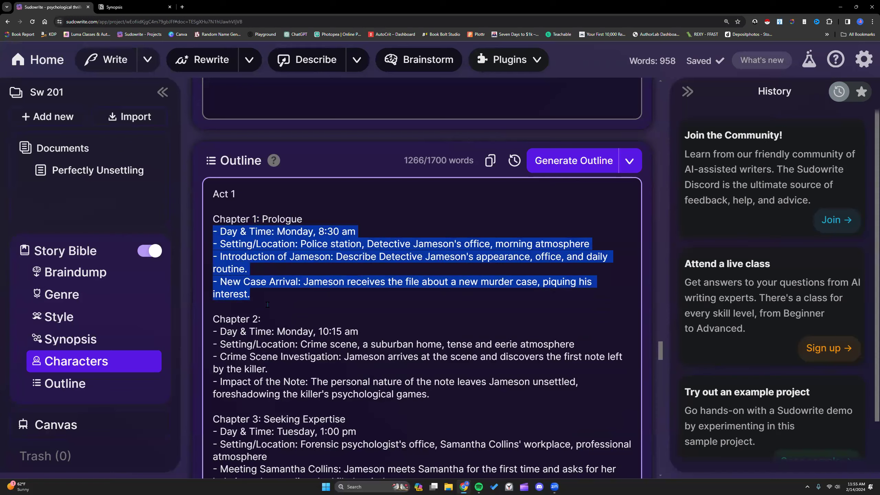
scroll(205, 230, "down", 2)
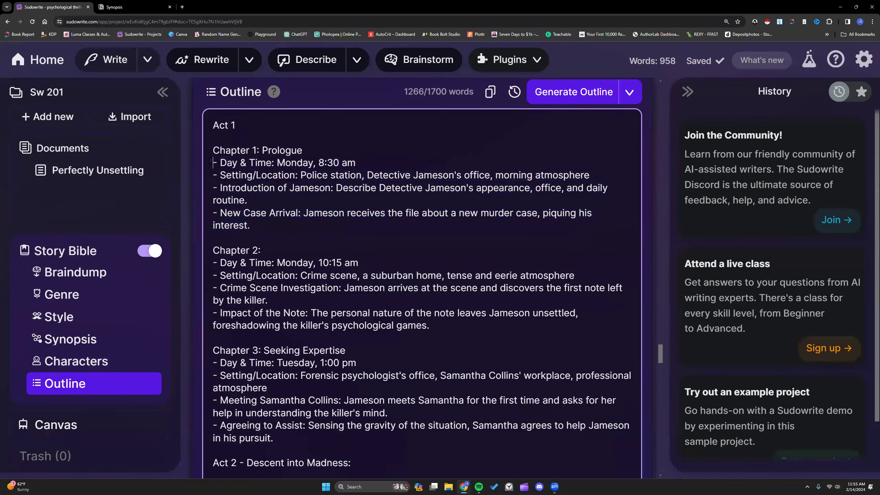
left_click(335, 334, "shift")
left_click_drag(334, 335, 476, 441)
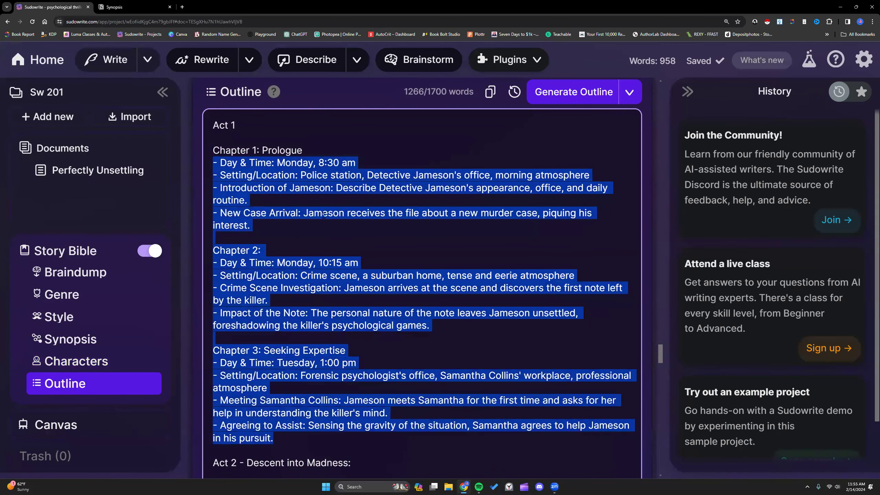
left_click(325, 197)
left_click_drag(210, 160, 251, 225)
left_click(325, 153)
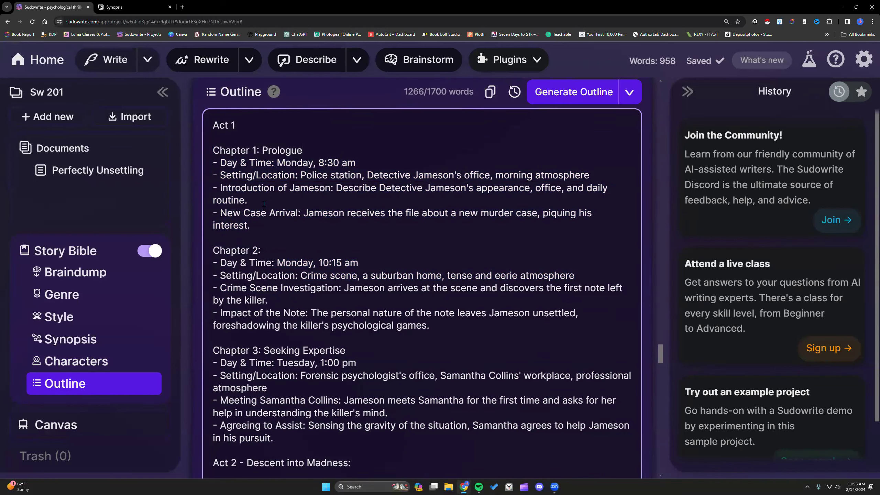
left_click(214, 163)
- Review the Act 2 chapters against Act 1, highlighting the Chapter 5 details and its chapter label
scroll(221, 203, "down", 10)
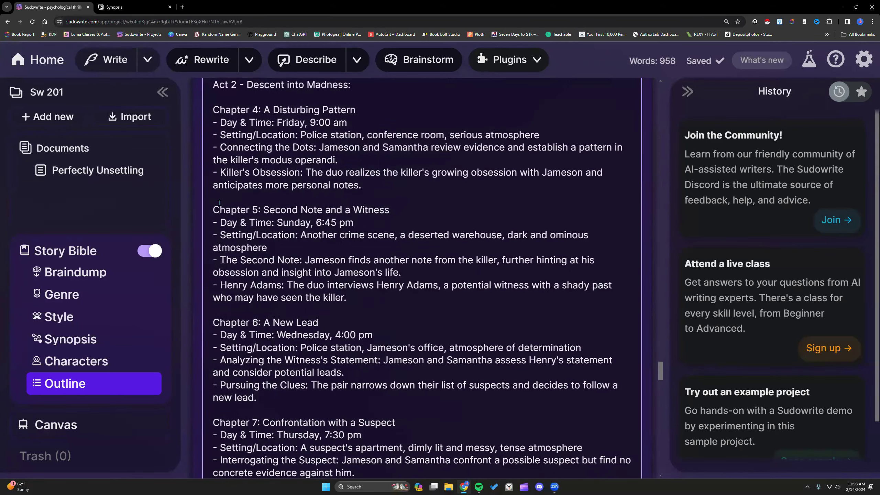
scroll(221, 208, "up", 1)
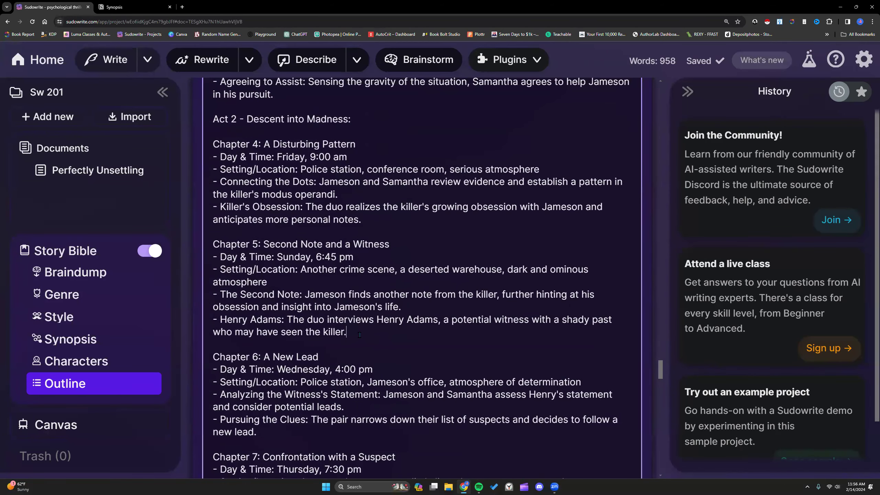
scroll(359, 335, "up", 9)
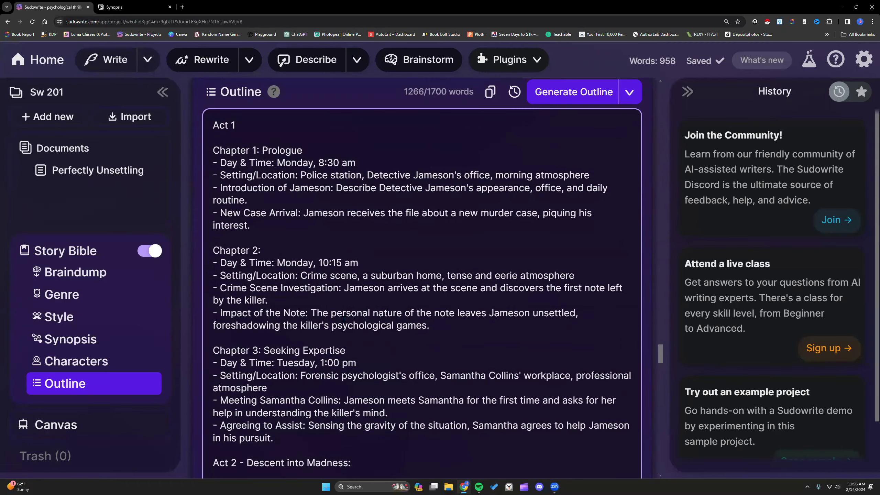
scroll(344, 318, "down", 10)
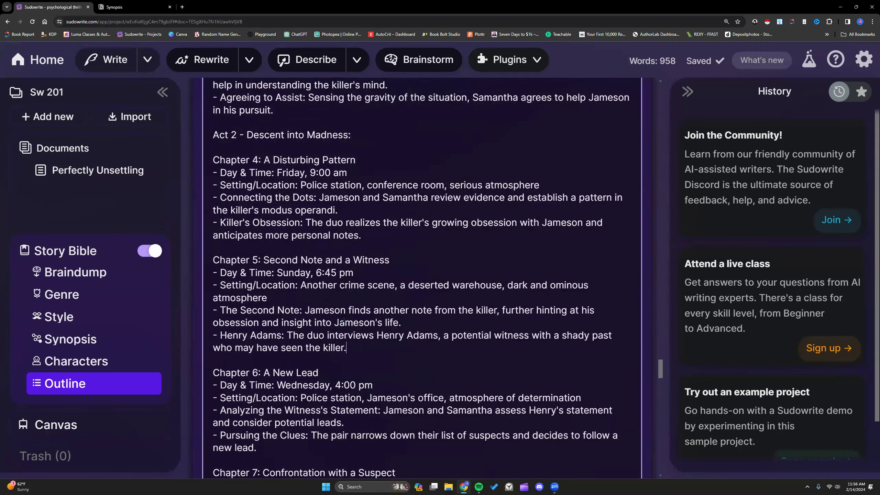
left_click(348, 301)
left_click_drag(348, 301, 212, 223)
scroll(286, 225, "up", 1)
left_click_drag(259, 243, 212, 243)
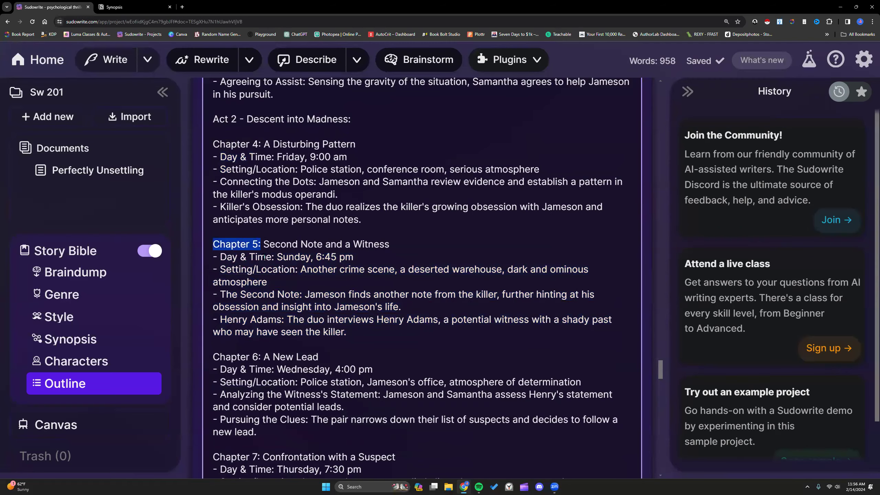
- Try renumbering the Prologue heading as Chapter 6 and check the chapters offered for a new document
scroll(264, 257, "up", 13)
left_click(257, 219)
key("BackSpace")
type("6")
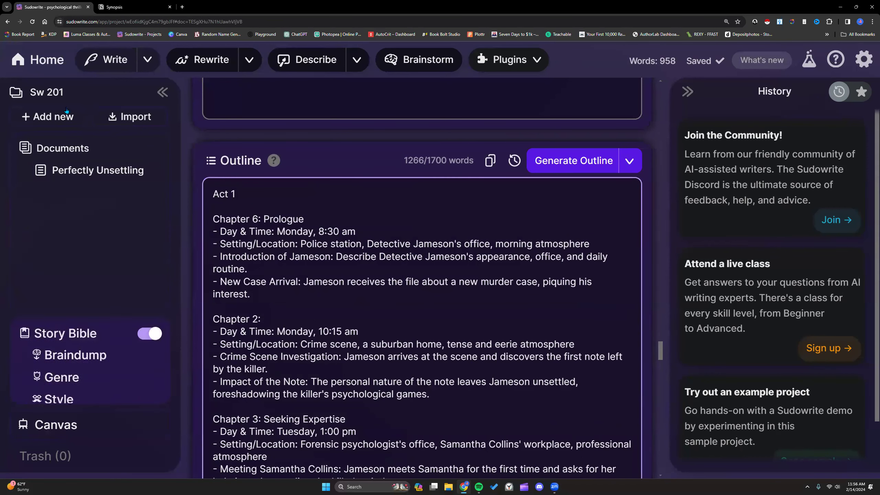
left_click(54, 117)
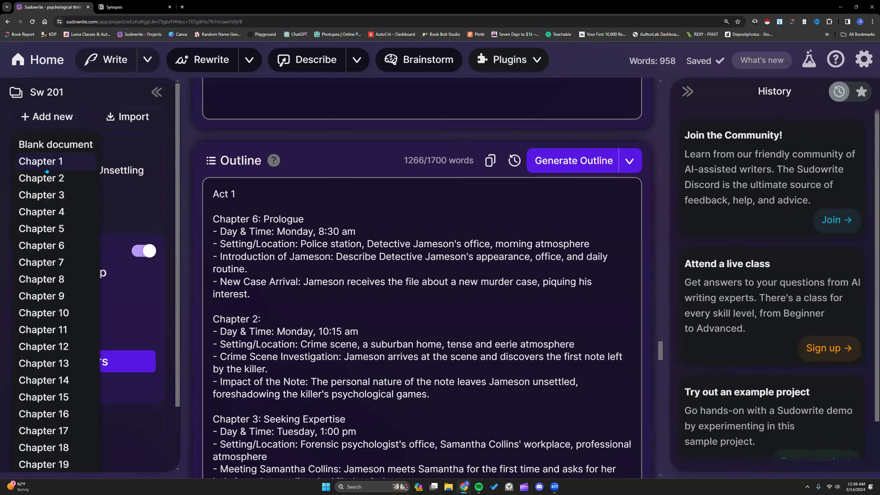
- Set the Prologue heading's chapter number back to 1 and highlight the detail lines beneath it
left_click(256, 218)
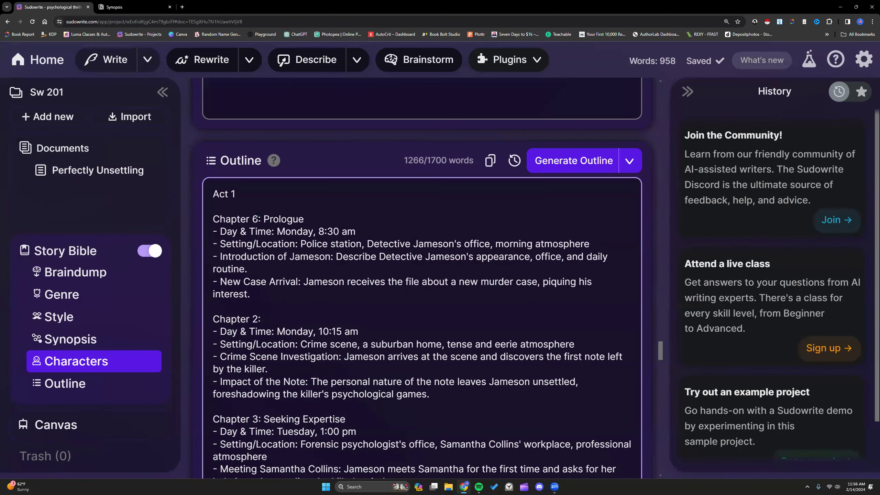
key("BackSpace")
type("1")
left_click_drag(211, 231, 250, 294)
scroll(250, 294, "down", 3)
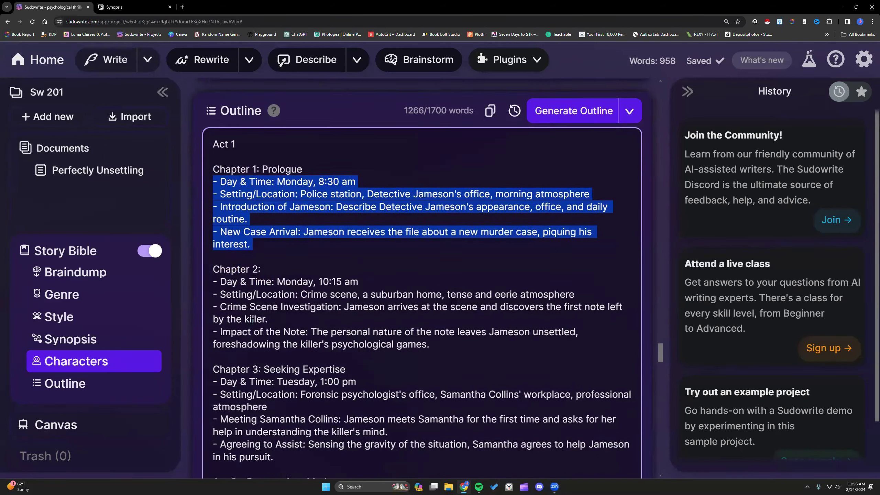
- Highlight the detail lines under Chapter 2, and those under Chapter 3, comparing them with the start of Act 2
left_click_drag(212, 228, 431, 292)
scroll(220, 246, "down", 2)
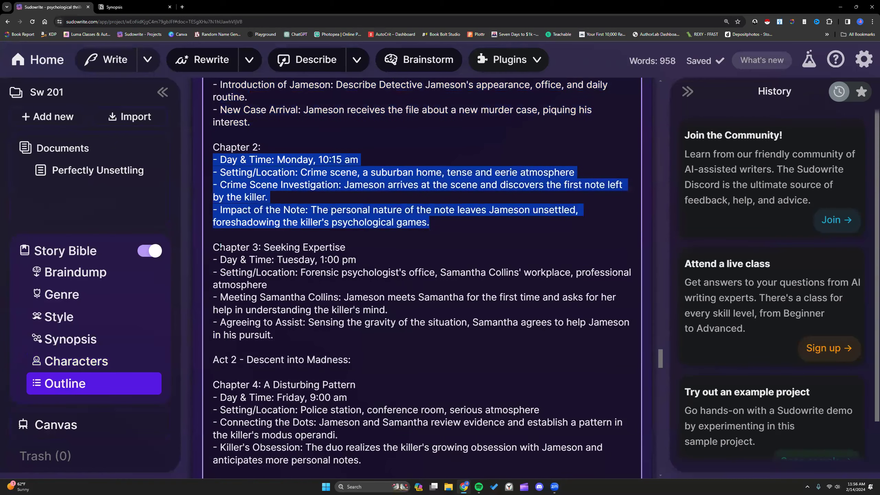
left_click_drag(208, 256, 275, 335)
scroll(311, 331, "down", 6)
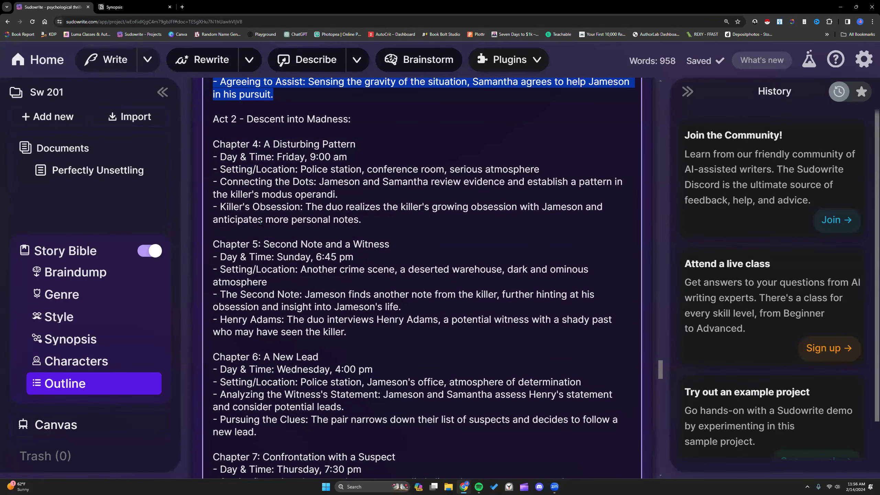
scroll(261, 223, "up", 6)
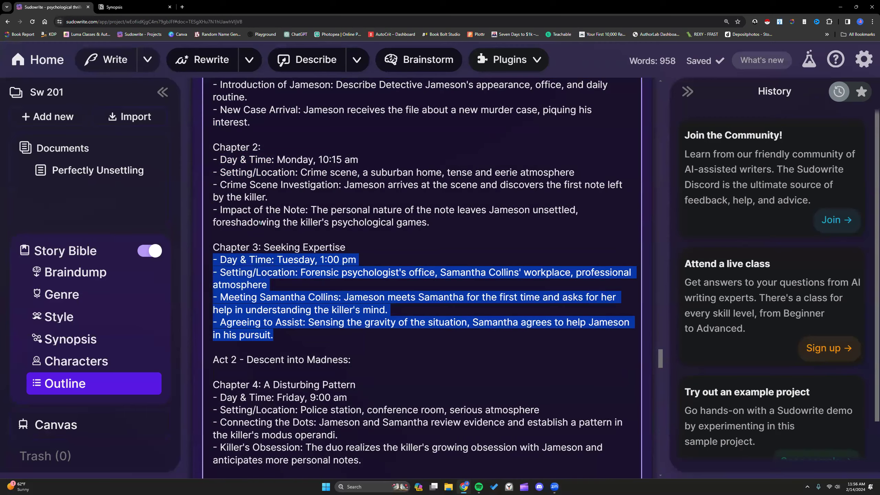
scroll(261, 223, "up", 3)
scroll(260, 223, "up", 2)
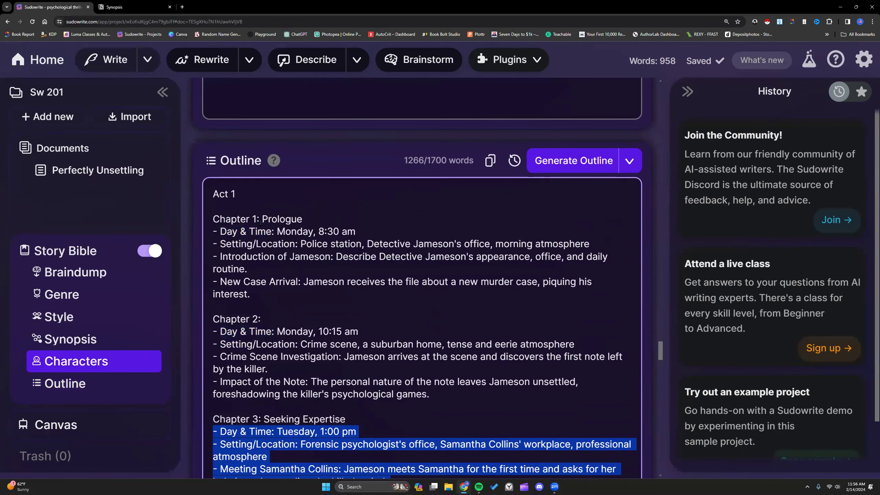
- Add beneath the Prologue heading: "[Detective Jameson is about to retire. This case lands on his desk and he decides to make it his last one.]"
left_click(312, 223)
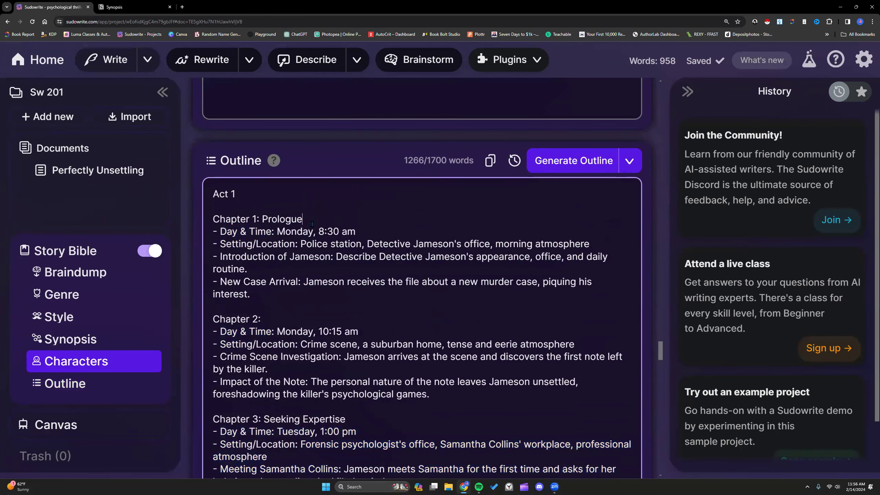
scroll(312, 224, "down", 2)
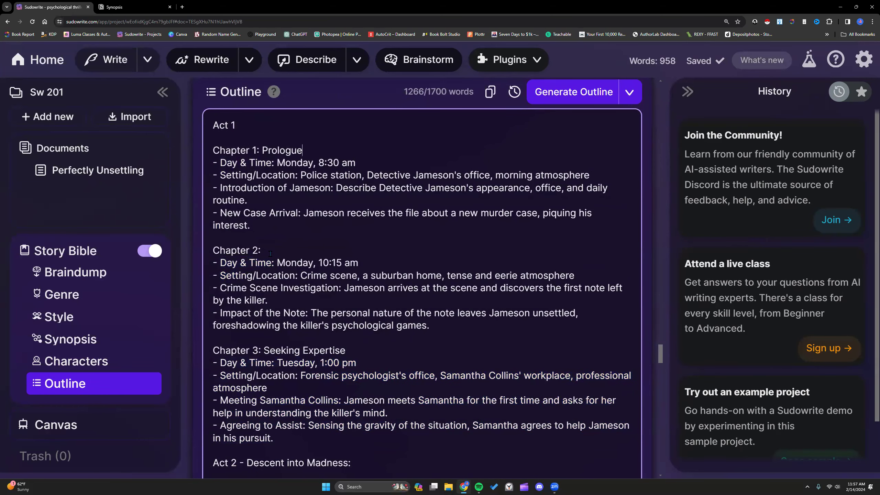
scroll(270, 253, "down", 1)
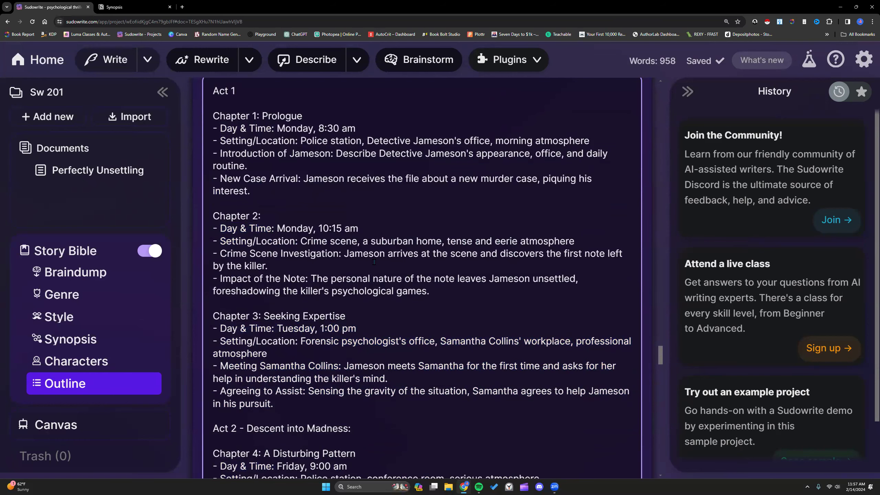
key("Return")
scroll(312, 119, "down", 1)
scroll(293, 207, "up", 3)
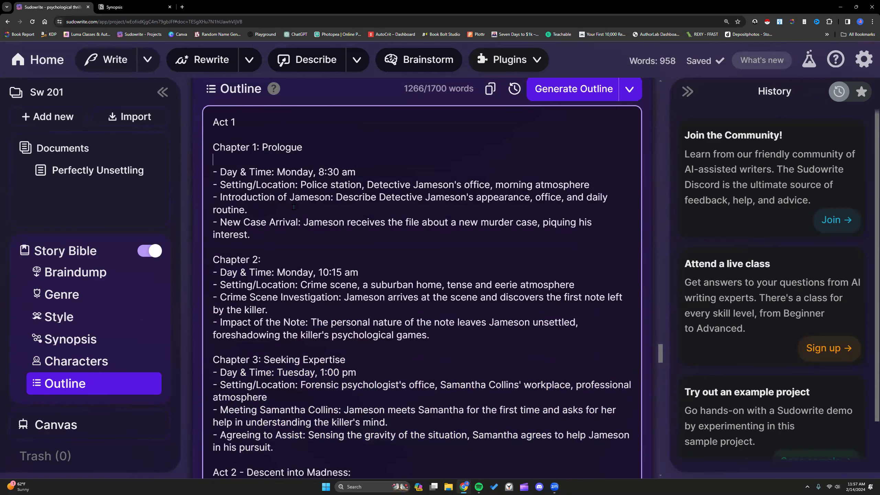
type("[De")
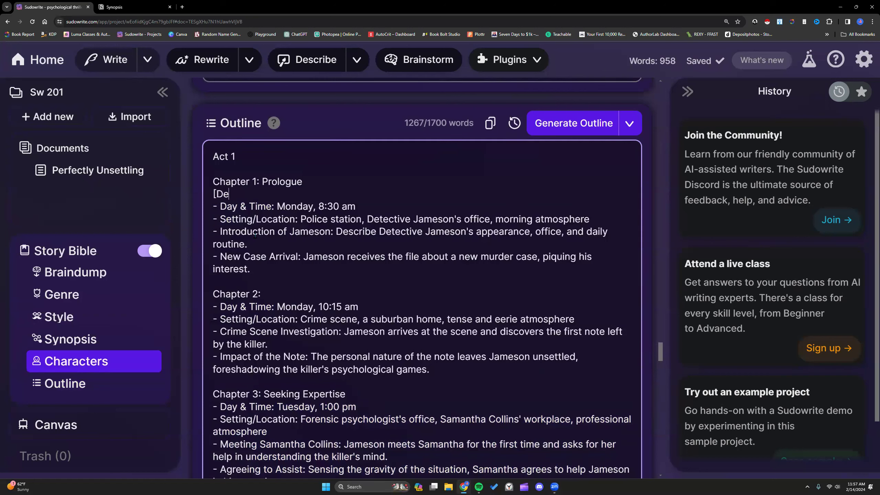
type("tective Jameson is about")
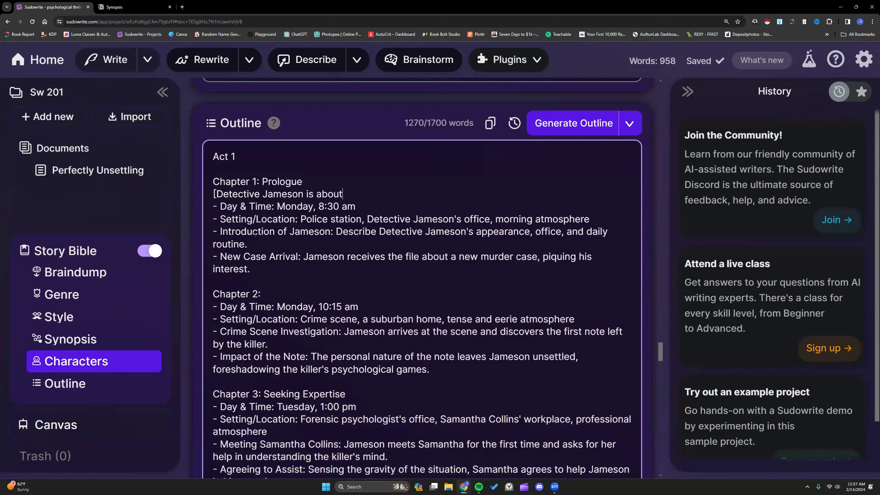
type(" to retire")
key("BackSpace")
key("BackSpace")
type(". This case lands on his desk and he decides to make i")
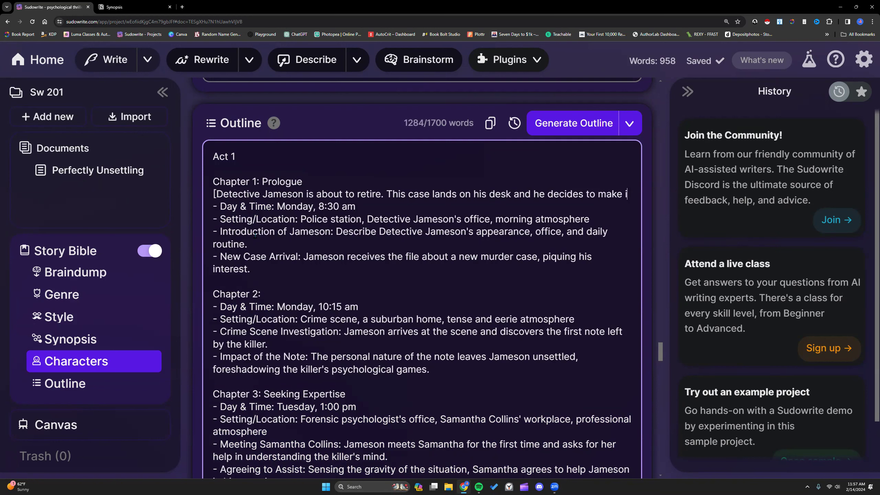
type("t his last one.]")
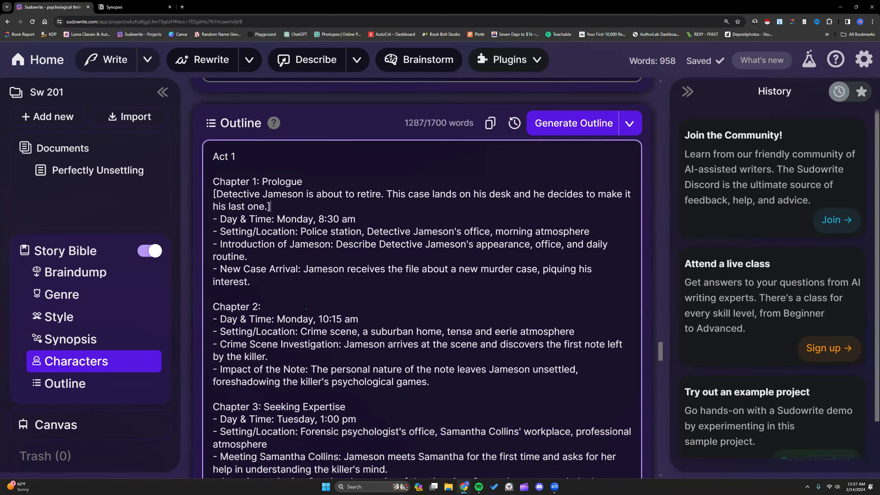
- Add the bracketed instruction "[Highlight the details of the evidence.]" beneath the Chapter 4: A Disturbing Pattern heading
scroll(305, 309, "down", 3)
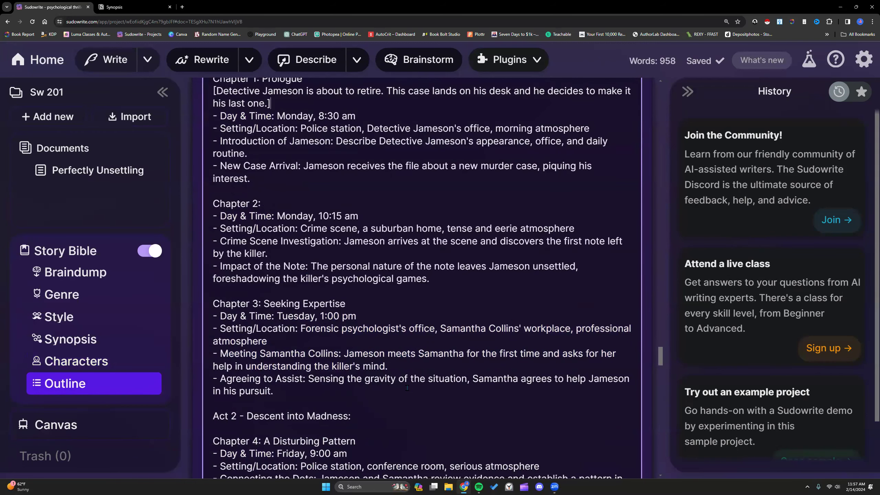
scroll(407, 387, "down", 4)
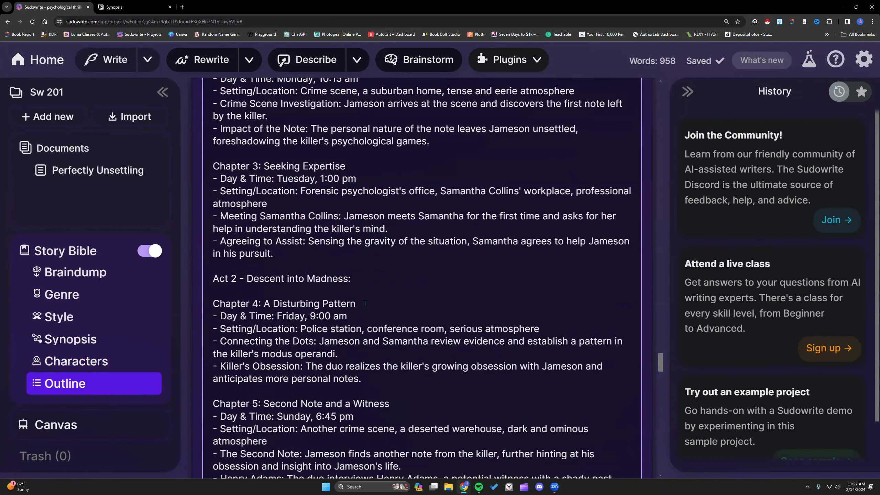
scroll(365, 303, "down", 6)
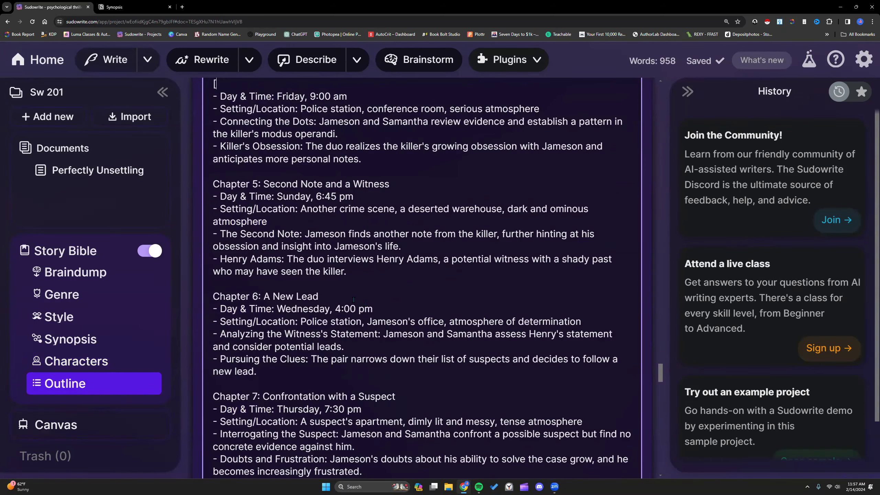
scroll(353, 299, "up", 3)
type("H")
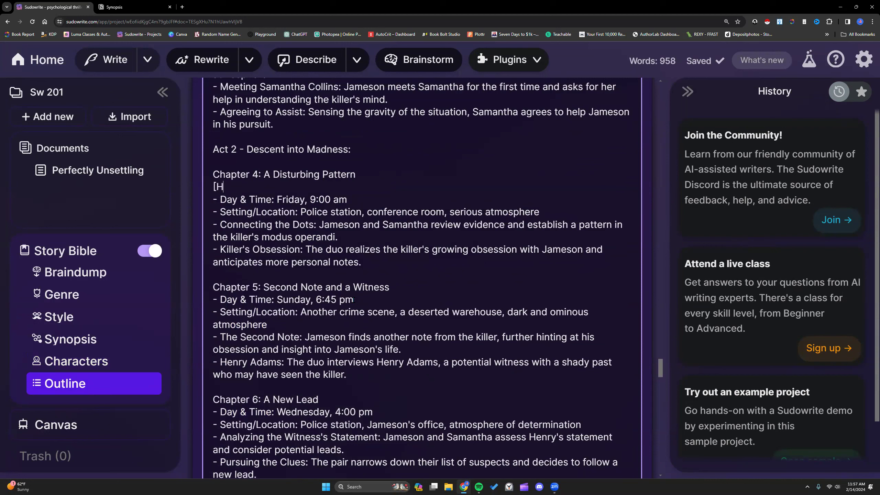
type("ighlight the detail")
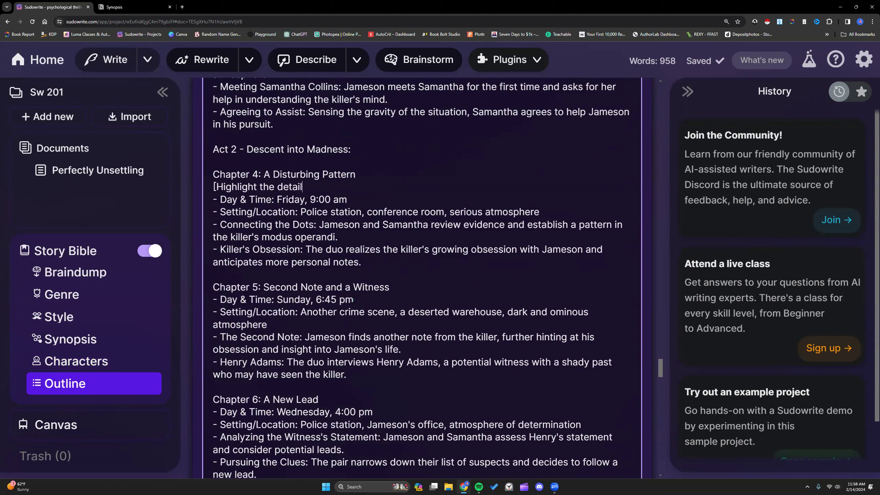
type("s of the evidence")
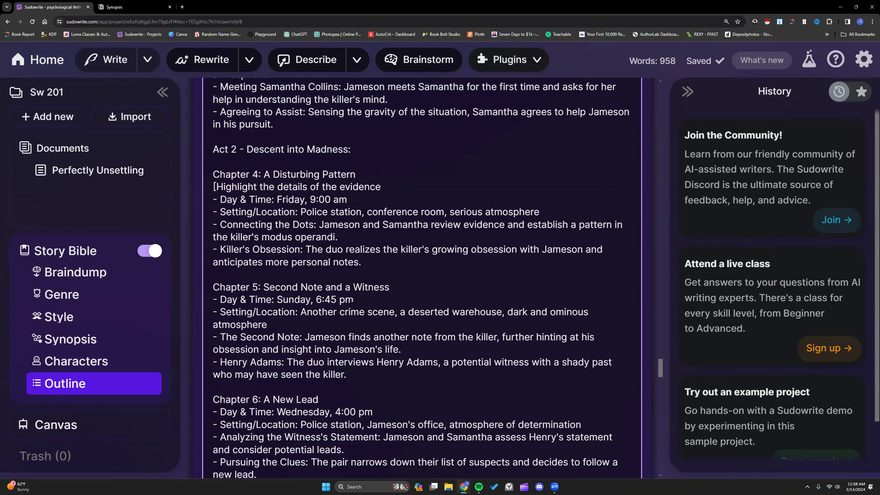
type(".]")
- Highlight the bracketed instruction under Chapter 4, and the one under the Prologue heading, to review how they are written
scroll(331, 286, "up", 3)
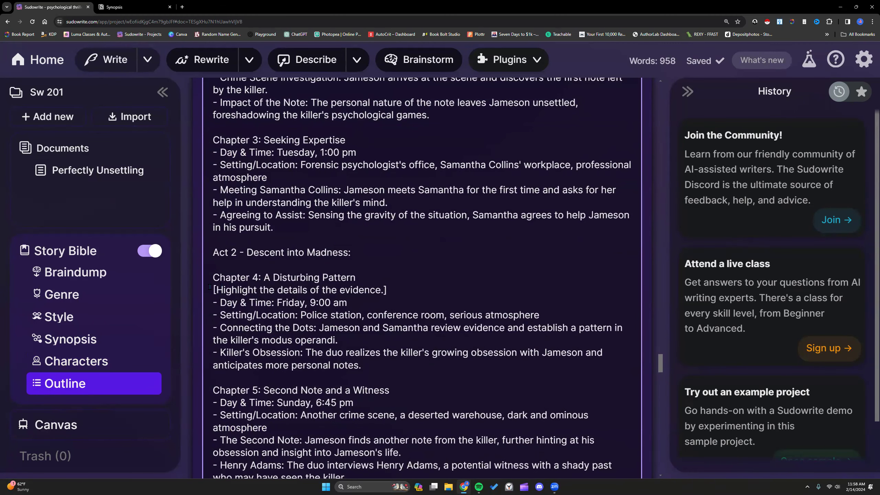
left_click_drag(214, 288, 398, 286)
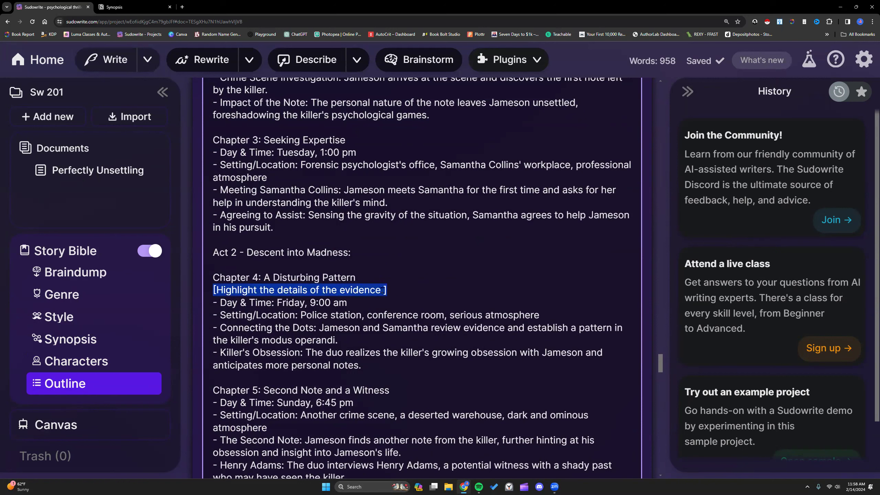
left_click(386, 290)
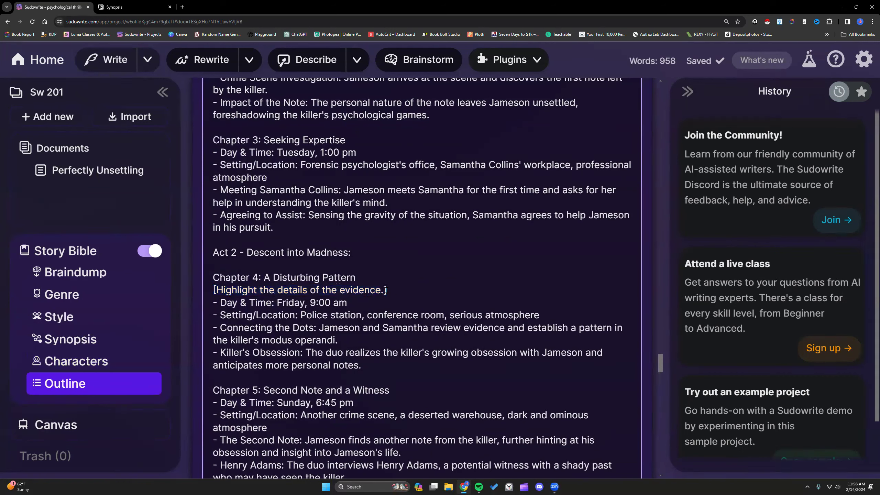
scroll(385, 290, "up", 8)
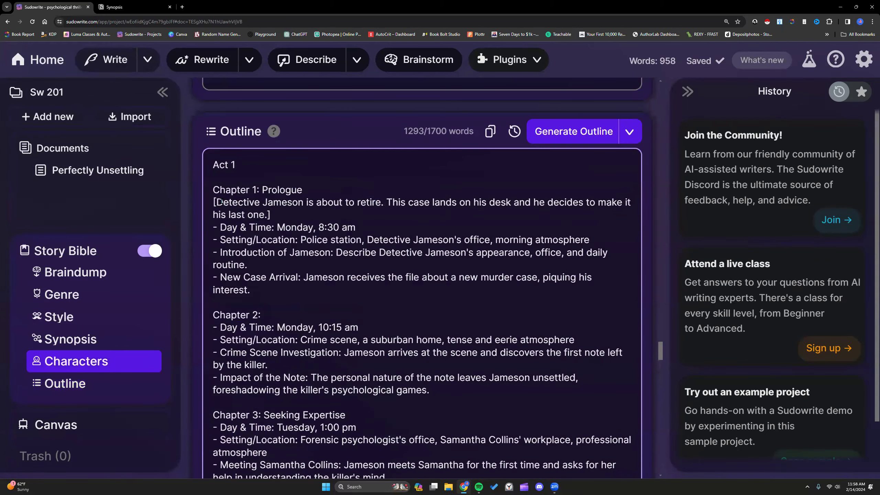
left_click_drag(213, 200, 287, 212)
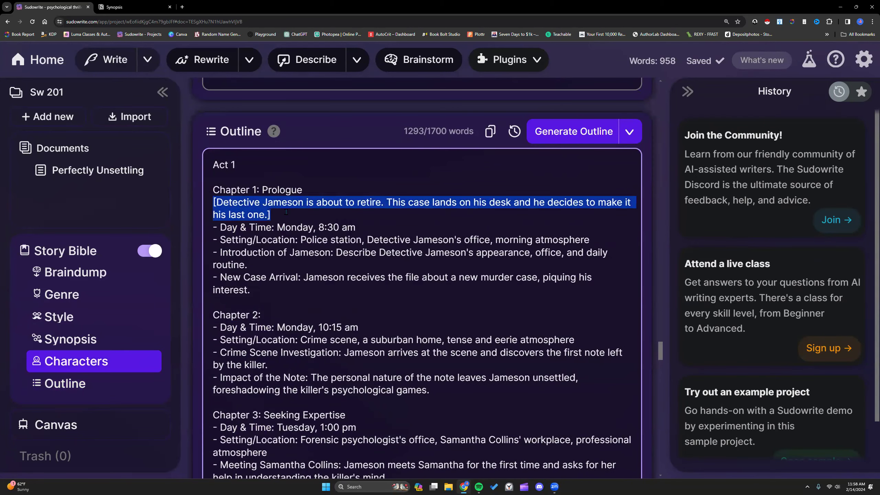
left_click(276, 210)
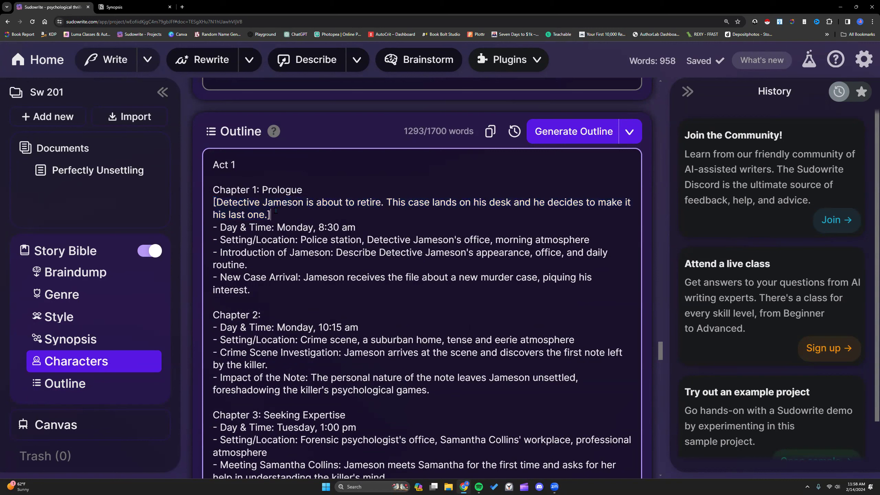
left_click_drag(274, 212, 214, 202)
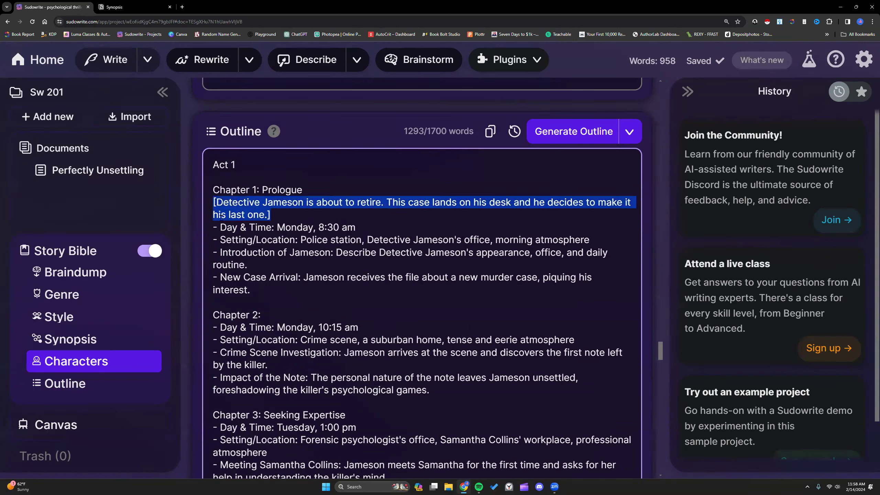
- Try an instruction beneath the Chapter 2 heading reading "[Focus on the battle. Detail the loss of life on both sides.]"
left_click(270, 316)
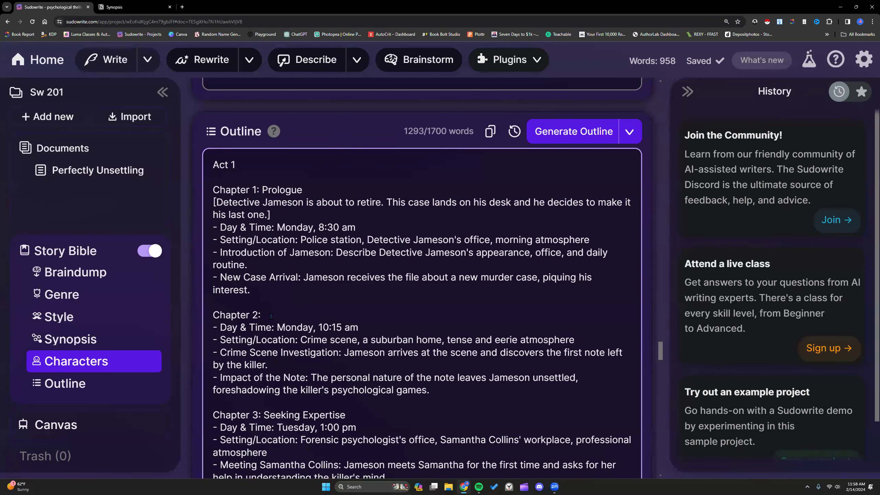
scroll(271, 316, "down", 3)
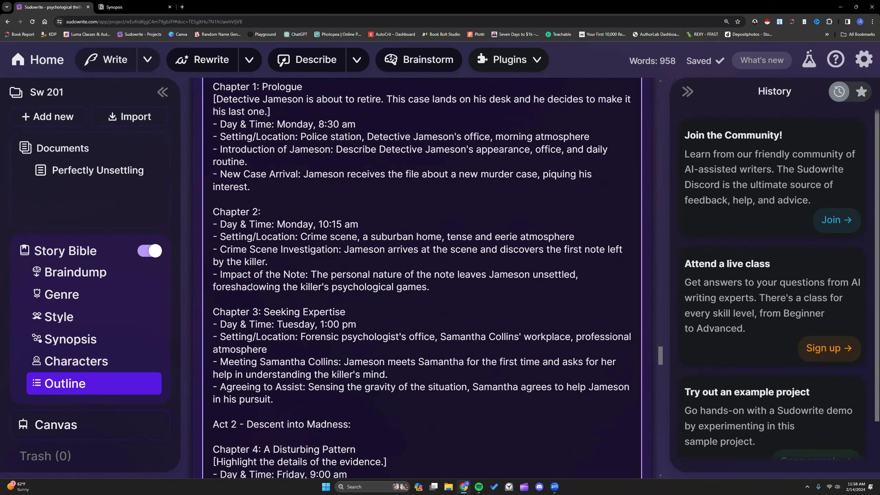
left_click_drag(344, 248, 383, 261)
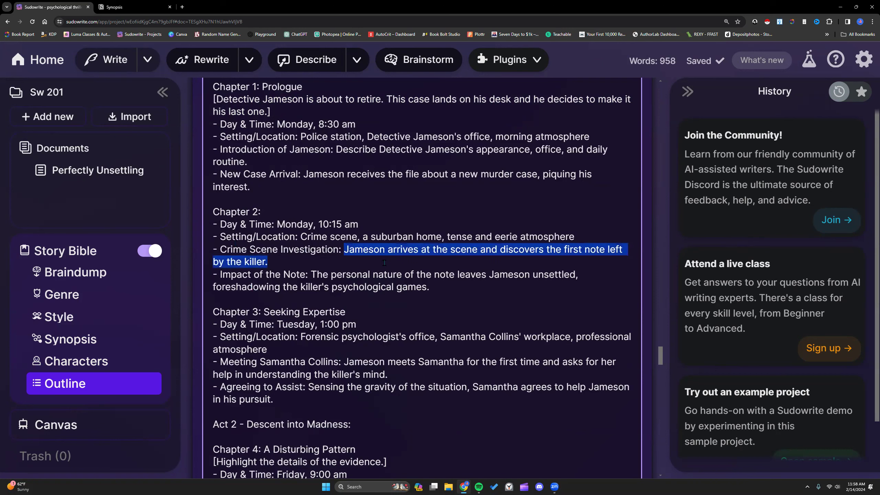
left_click(270, 213)
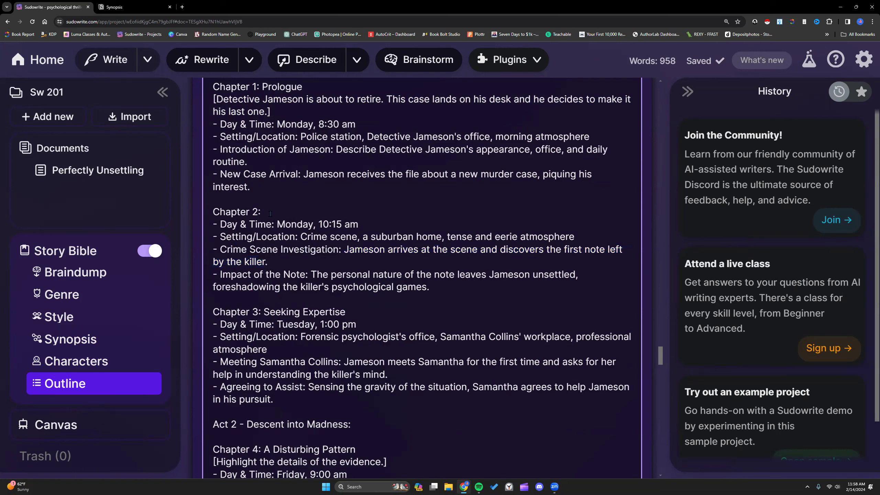
key("Return")
type("[Focs")
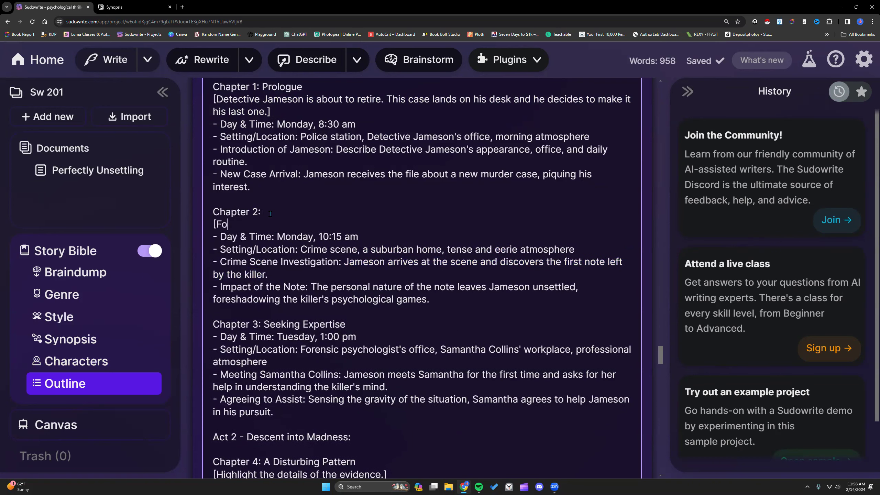
key("BackSpace")
type("us n")
key("BackSpace")
type("on the battle. Detia")
key("BackSpace")
key("BackSpace")
type("ail the loss of life on both sides.]")
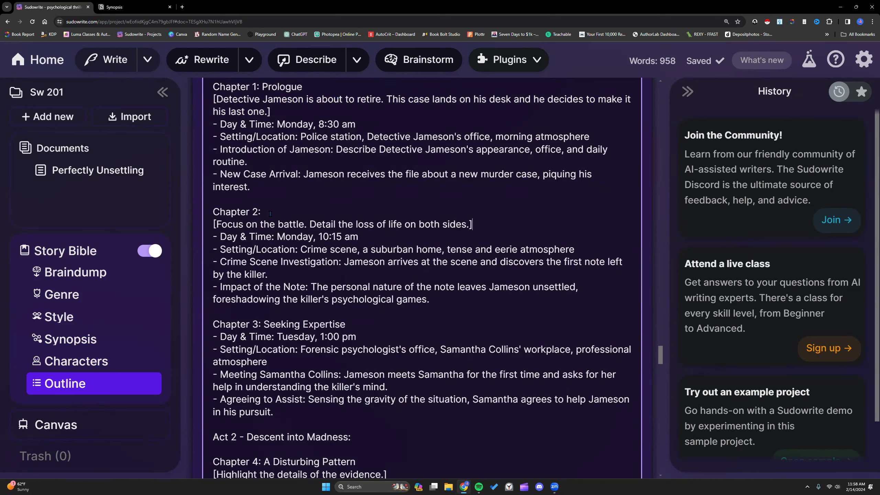
- Delete the bracketed battle instruction and its line from beneath the Chapter 2 heading
left_click_drag(213, 223, 477, 221)
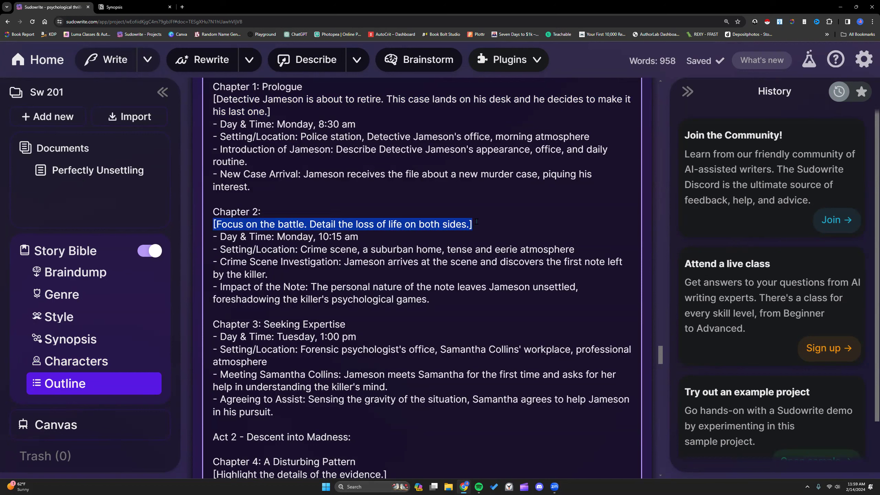
key("BackSpace")
key("BackSpace")
- Look through the Outline from Act 1 down to the Act 4 chapters
scroll(334, 243, "up", 3)
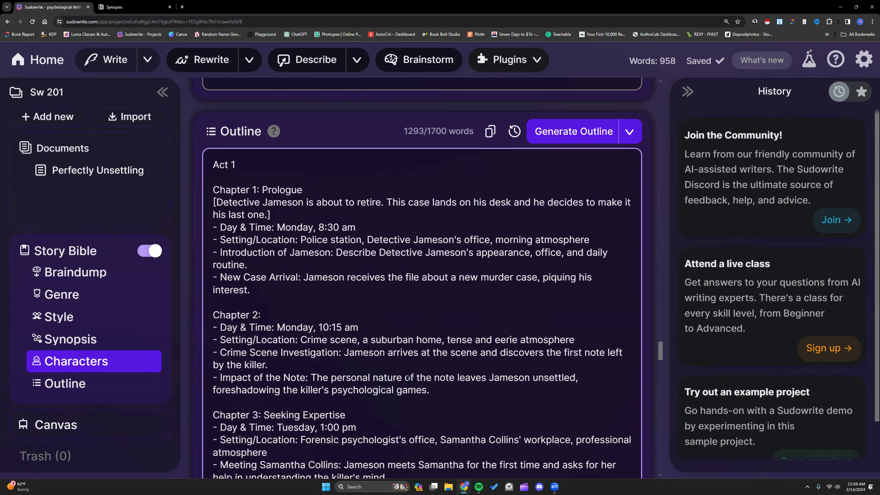
scroll(408, 379, "up", 3)
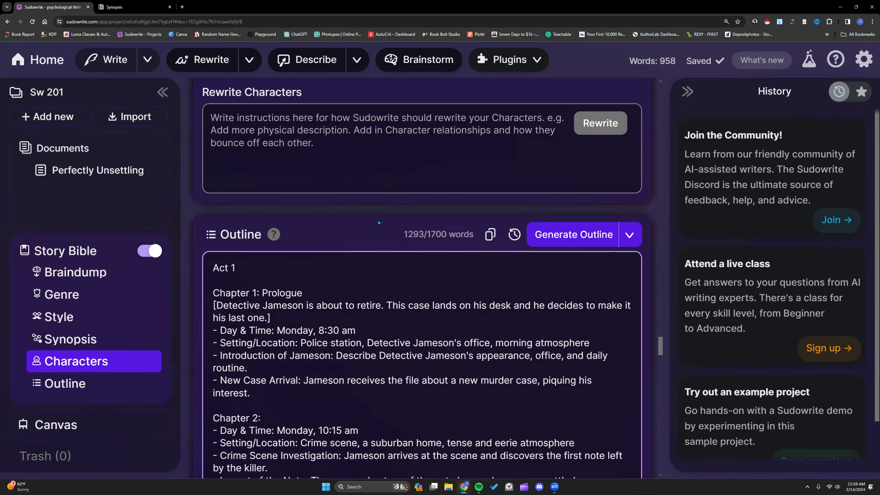
scroll(378, 221, "down", 15)
scroll(361, 321, "down", 10)
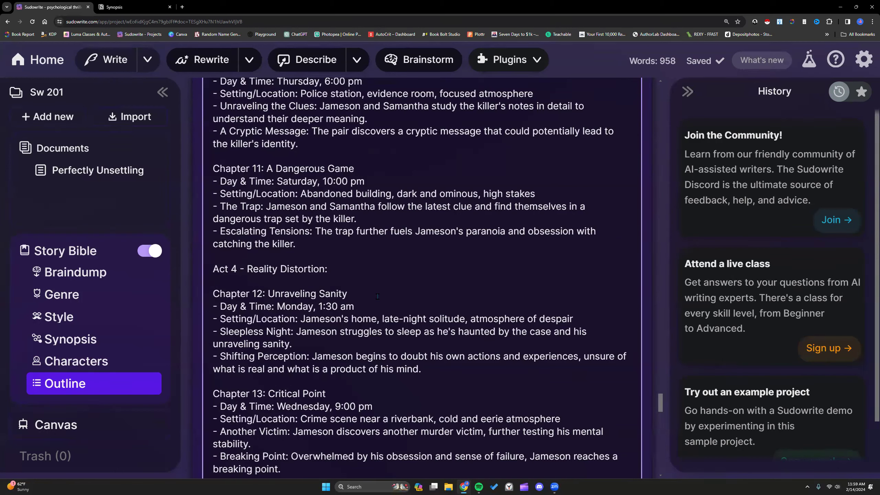
- Look through the Act 3 chapters in the Outline, from Chapter 7 to Chapter 11
scroll(377, 296, "up", 8)
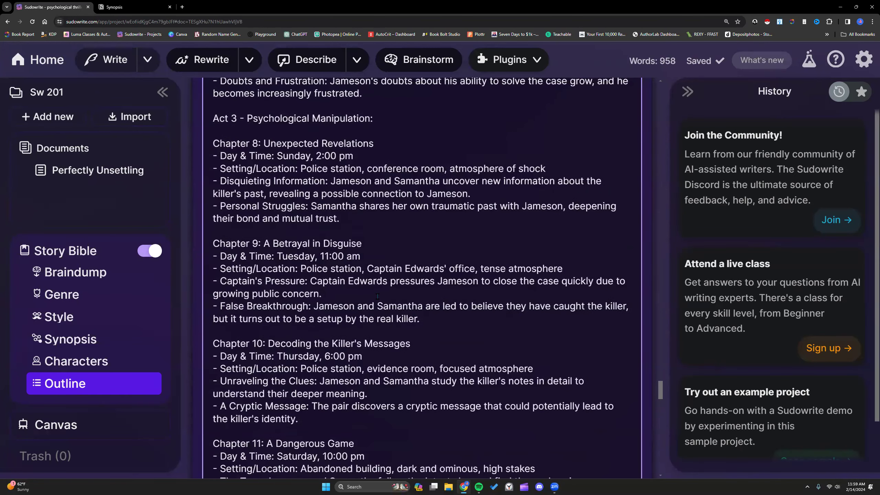
scroll(377, 296, "up", 2)
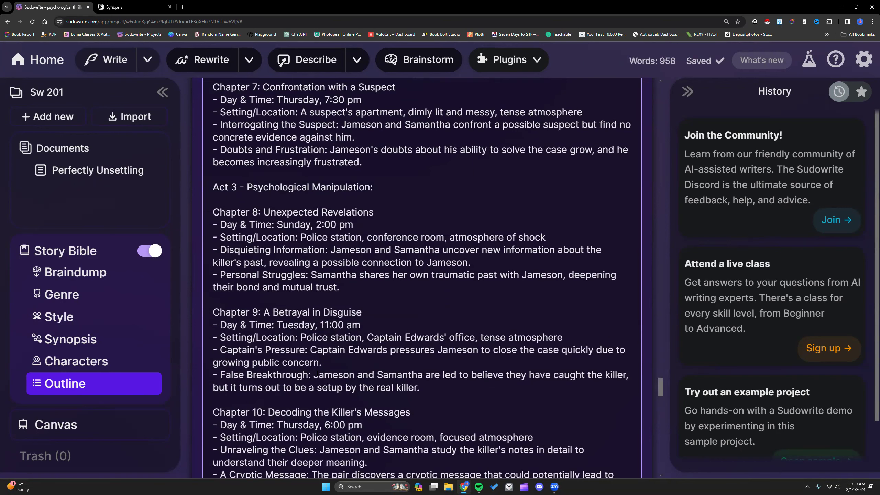
scroll(316, 373, "down", 4)
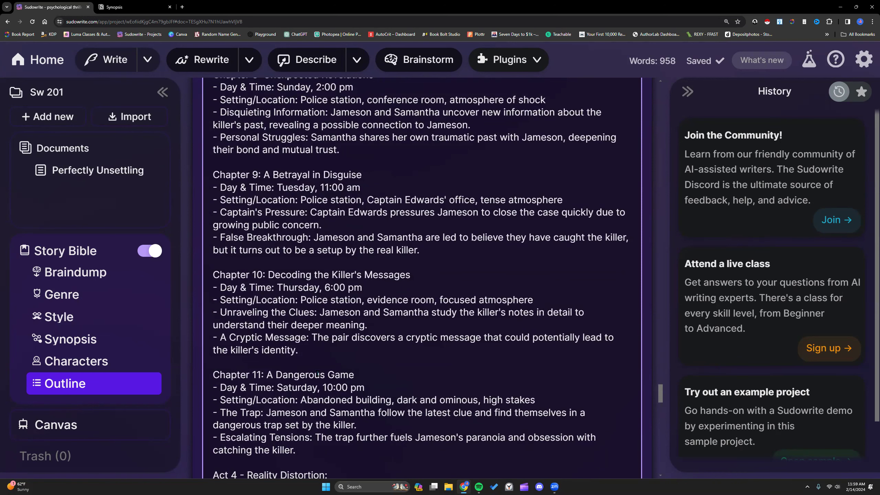
scroll(317, 373, "up", 2)
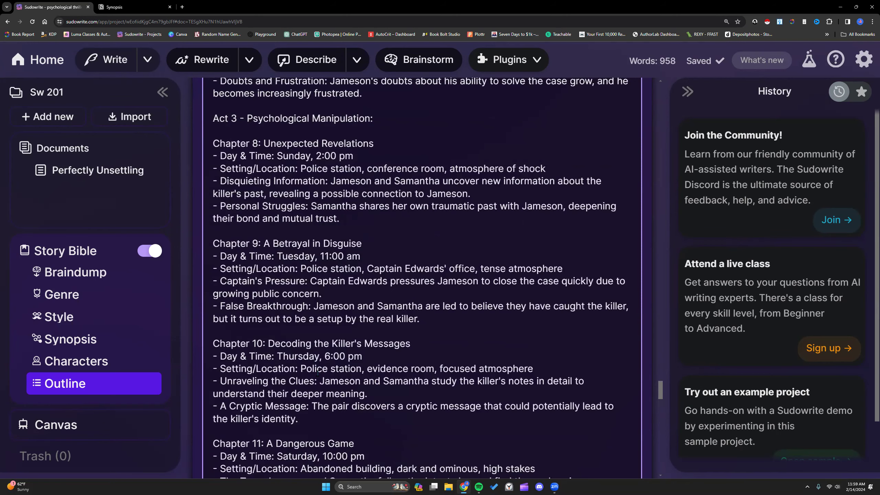
scroll(316, 373, "down", 1)
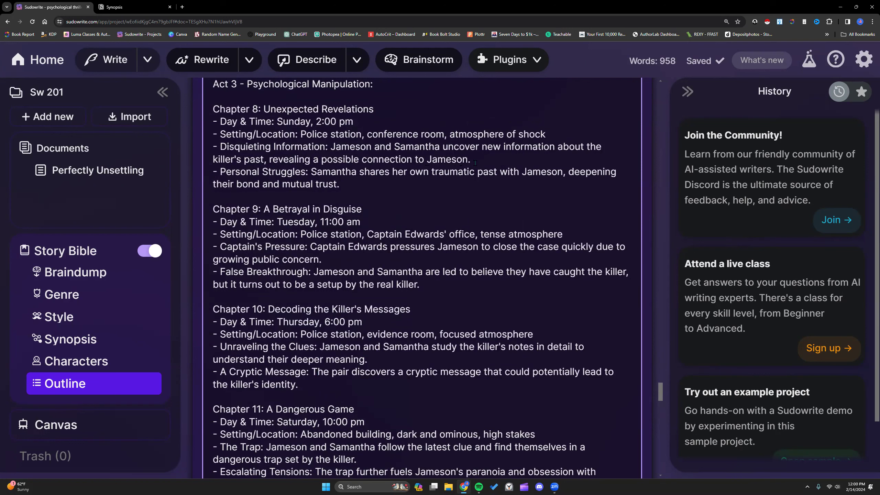
scroll(341, 181, "down", 1)
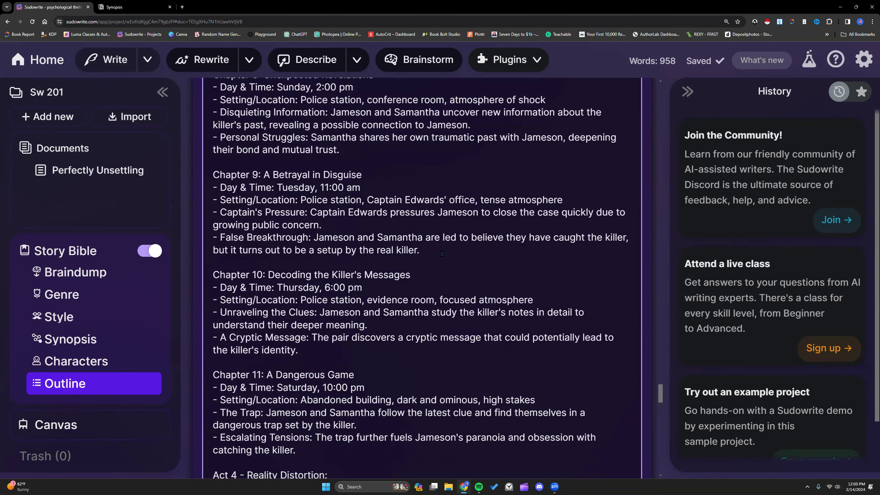
scroll(442, 254, "down", 3)
scroll(375, 175, "up", 4)
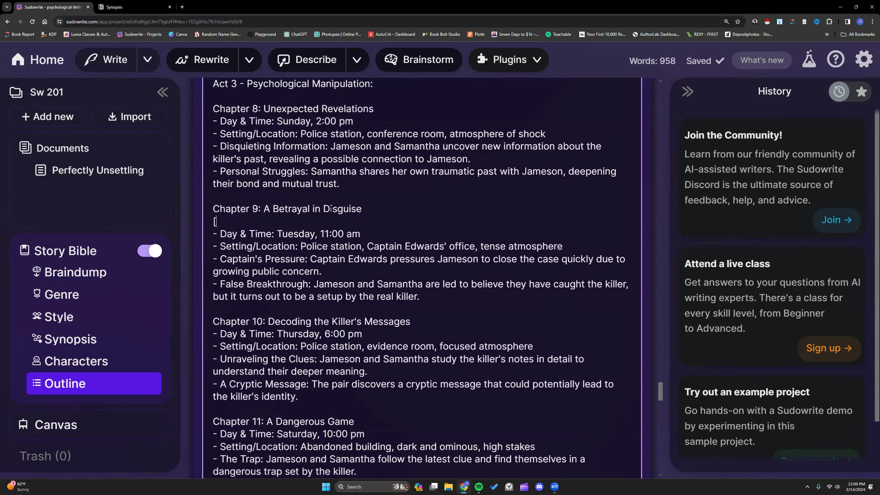
- Beneath the Chapter 9 heading, add the instruction "[Highlight the details that cast suspicion on the person Jameson and Samantha are interrogating.]"
type("Focus")
key("BackSpace")
key("BackSpace")
key("BackSpace")
key("BackSpace")
key("BackSpace")
key("BackSpace")
type("Highlight the detail")
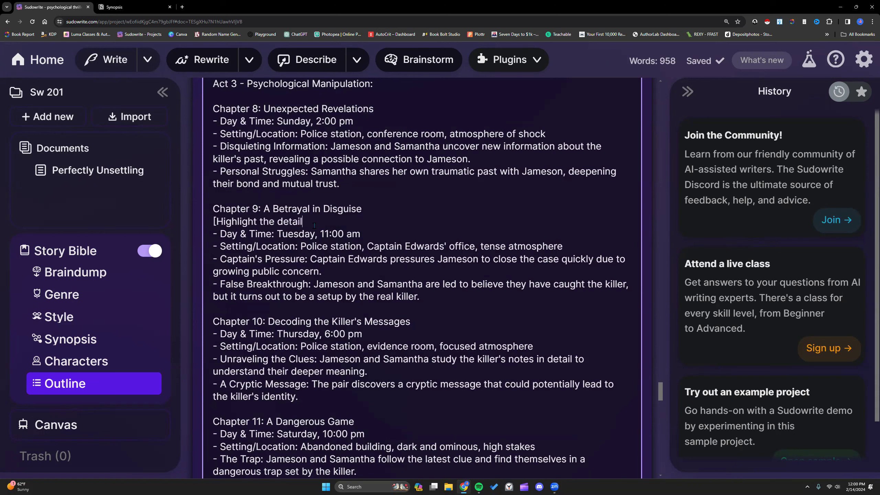
type("s that cast suspicion on ")
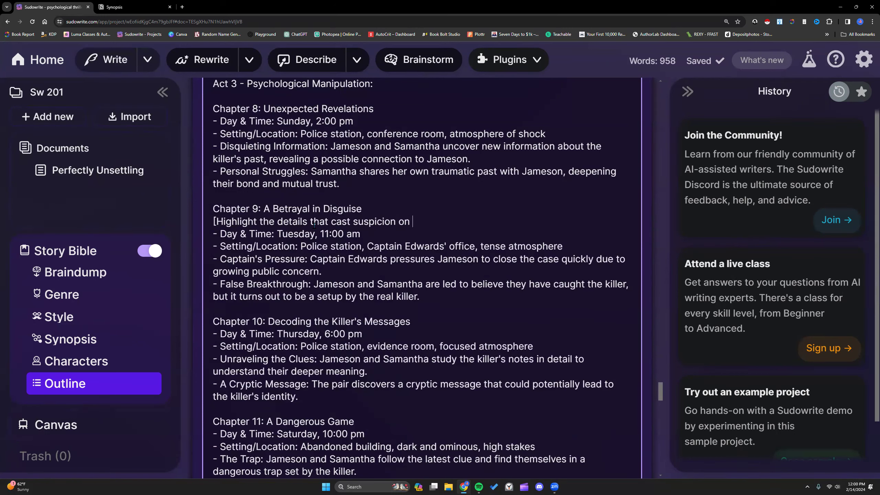
type("the person Jameson")
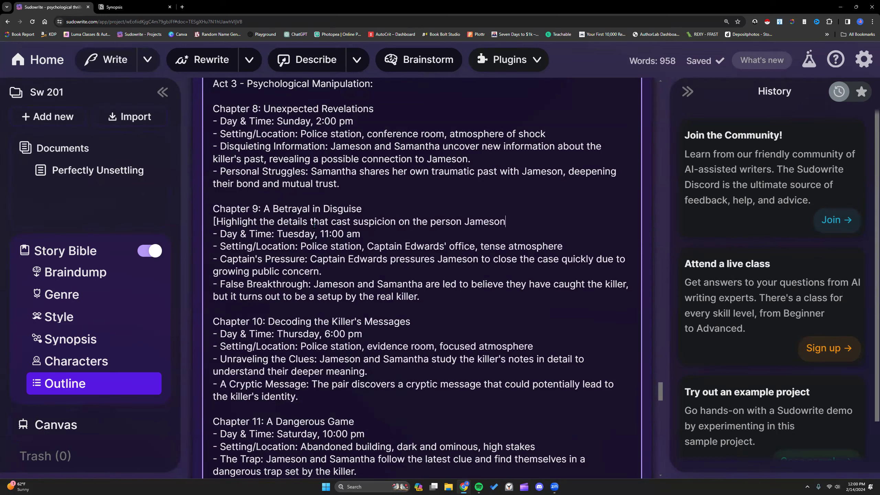
type(" and Samantha are interrogating.]")
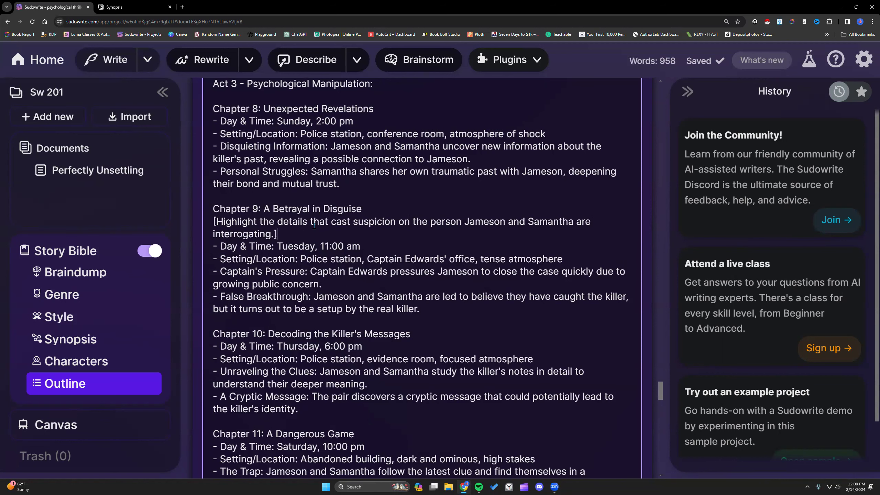
- Replace the closing clause of Chapter 9's False Breakthrough bullet with "and bring in the suspect for interrogation."
scroll(321, 252, "down", 1)
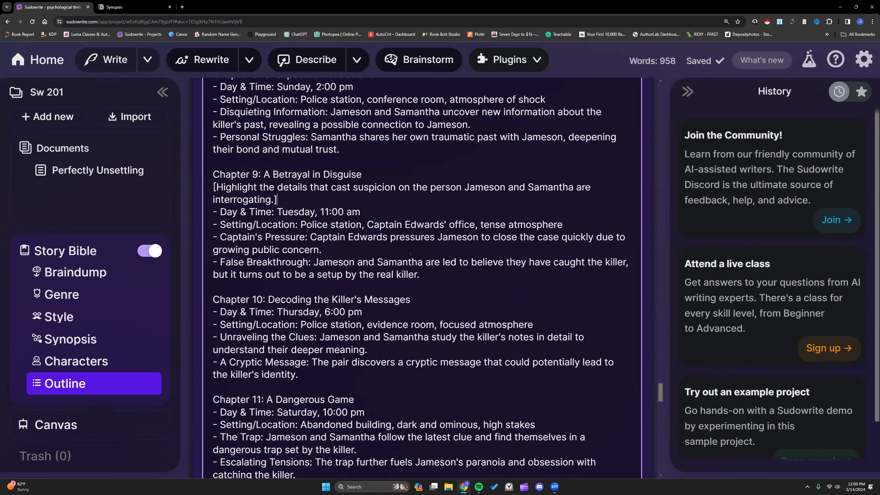
left_click(629, 264)
left_click_drag(213, 274, 420, 274)
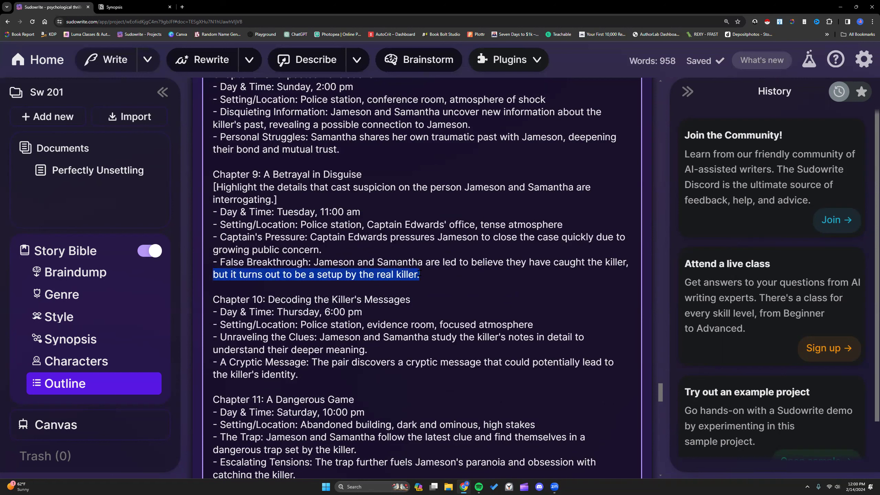
left_click(630, 263)
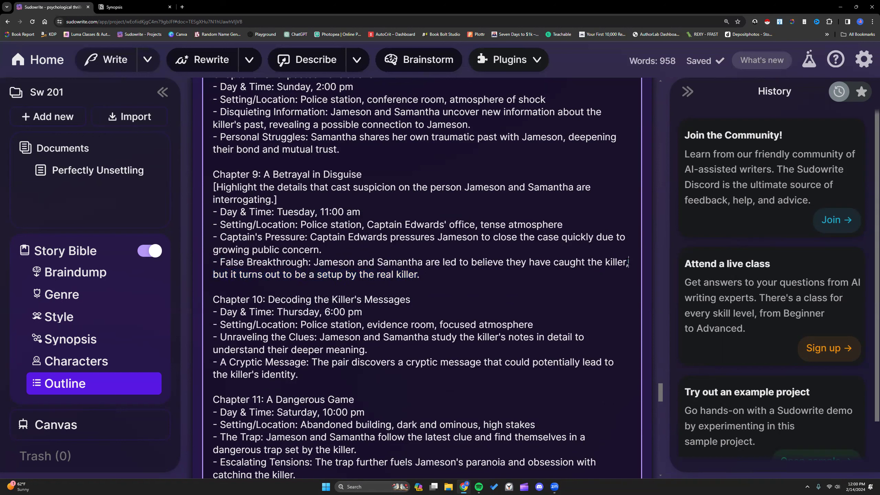
left_click_drag(628, 263, 628, 271)
left_click(497, 285)
left_click_drag(421, 274, 210, 274)
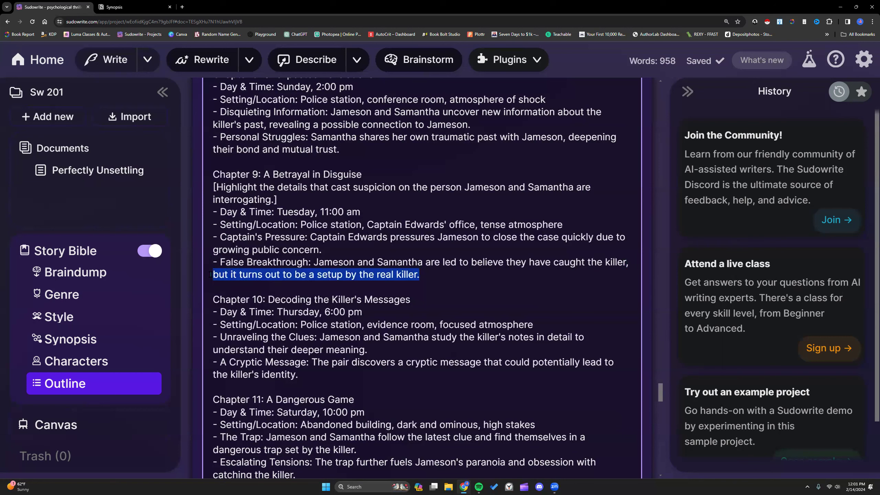
type("and ")
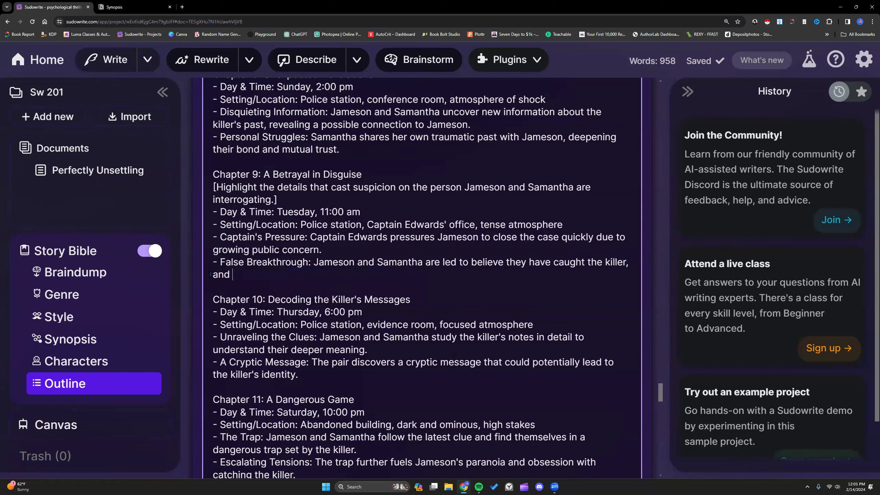
type("bring in the suspect for i")
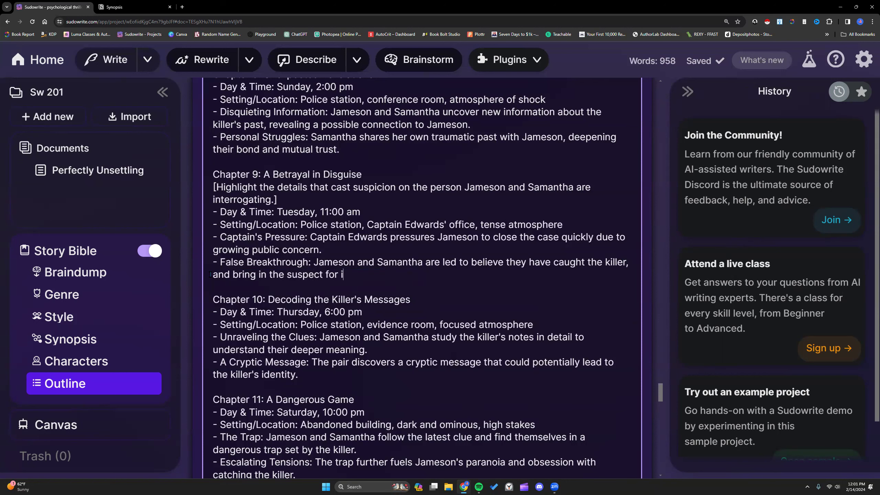
type("nterrogation.")
- Highlight the bracketed Chapter 9 instruction and the unreliable storytelling wording in the Style section's narrative style to review them
left_click_drag(210, 183, 279, 197)
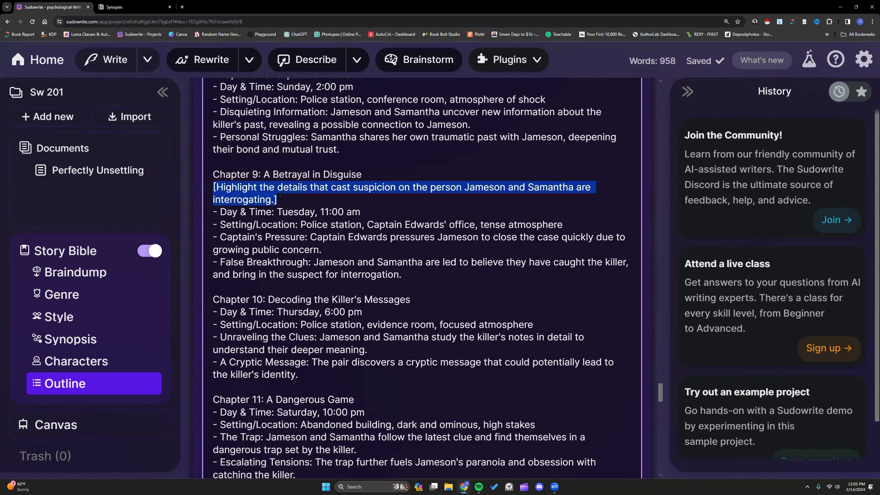
left_click(338, 211)
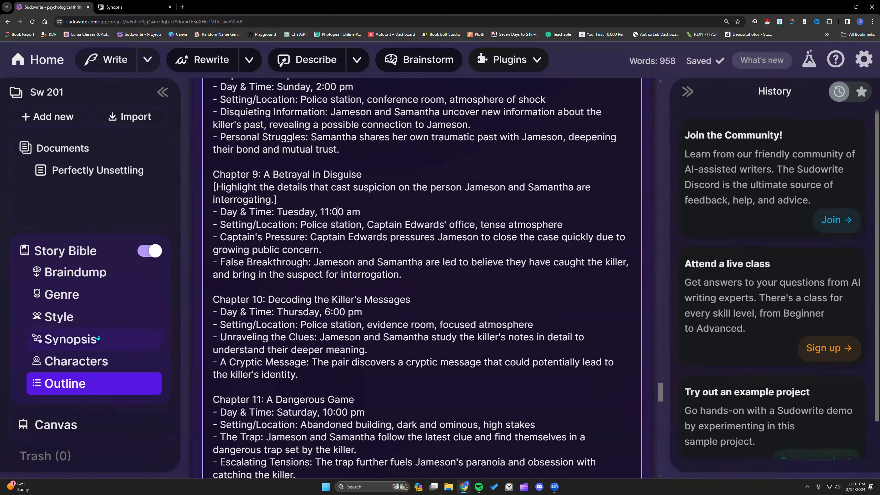
left_click(86, 321)
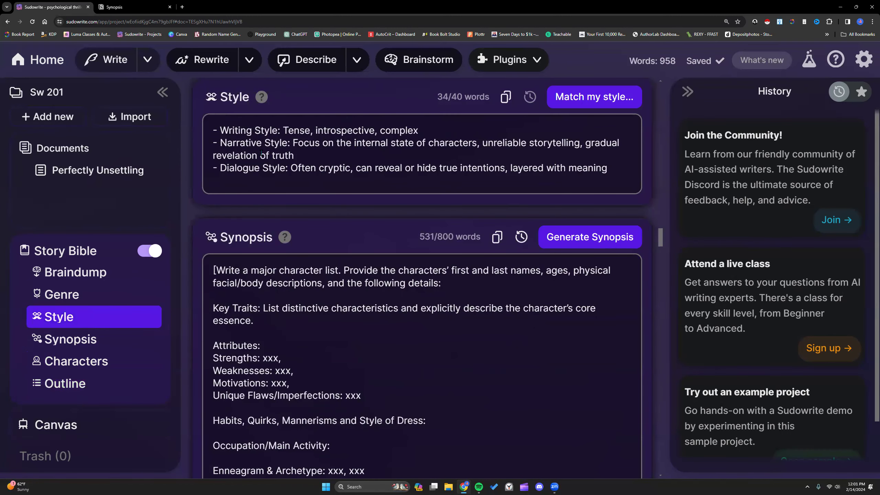
scroll(289, 155, "up", 1)
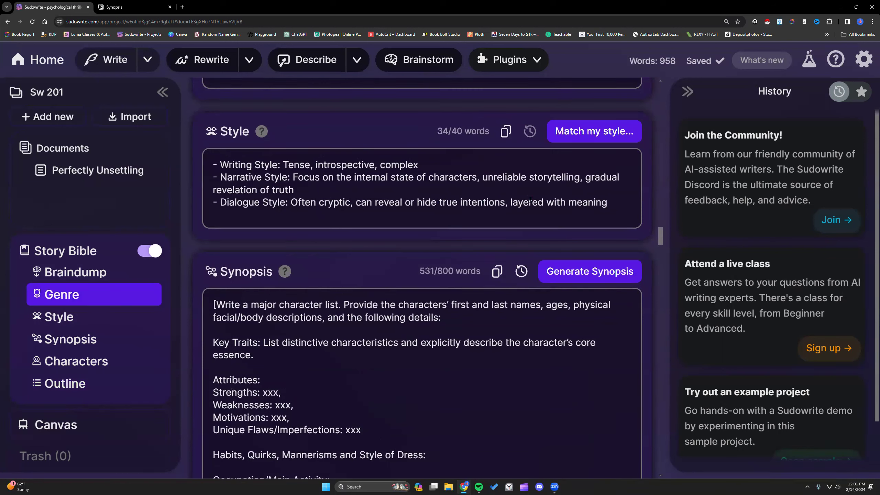
left_click_drag(482, 175, 529, 192)
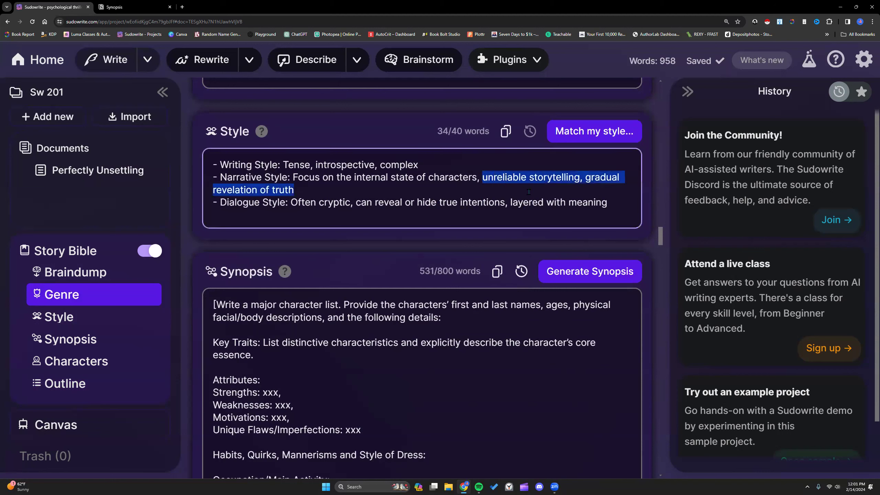
left_click(445, 211)
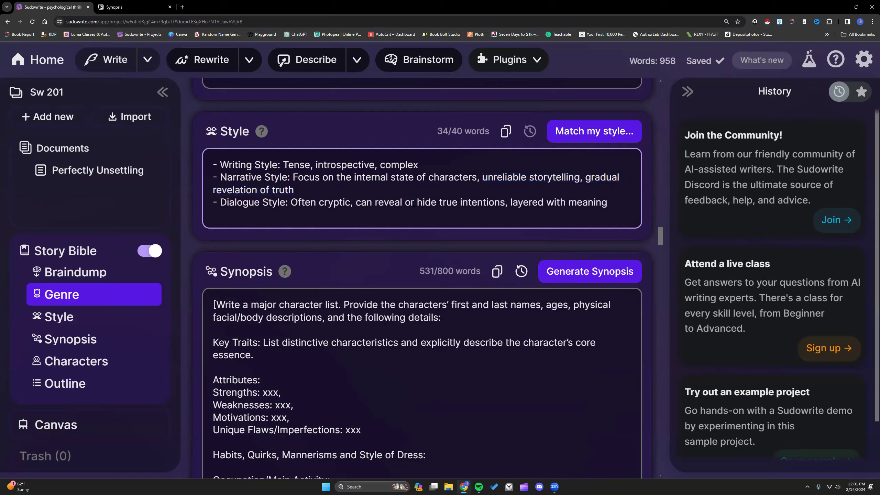
scroll(413, 204, "up", 3)
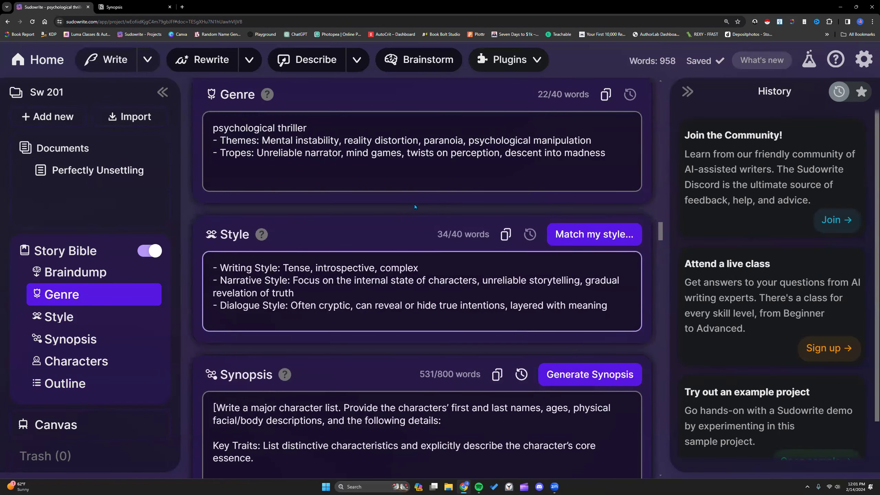
- Look over the chapters offered for a new document and in the chapter selector below the Outline
scroll(414, 207, "down", 20)
scroll(268, 217, "down", 15)
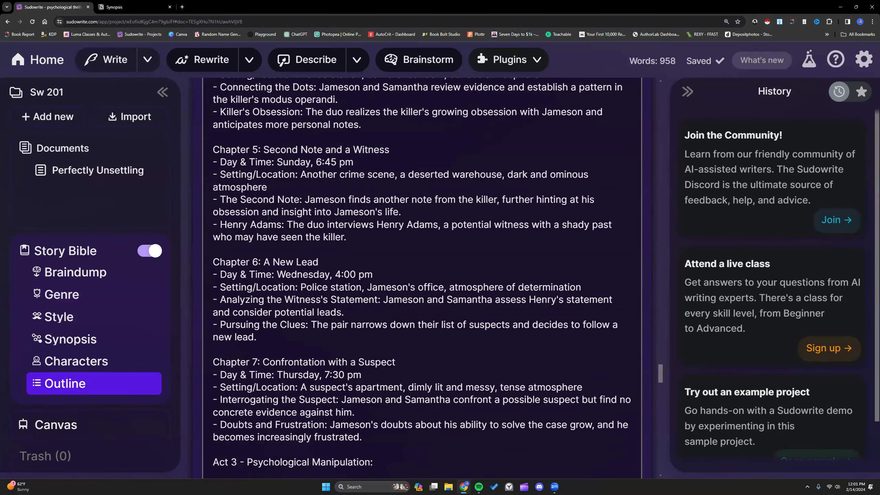
scroll(268, 218, "down", 1)
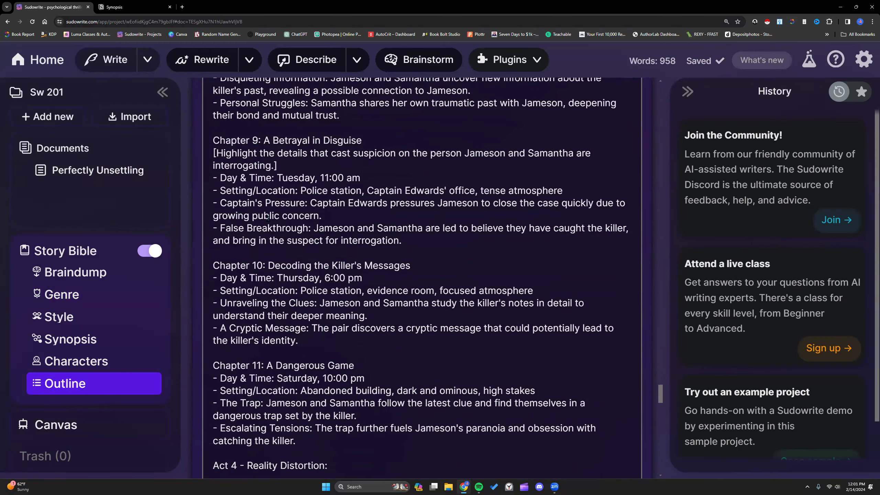
left_click(55, 120)
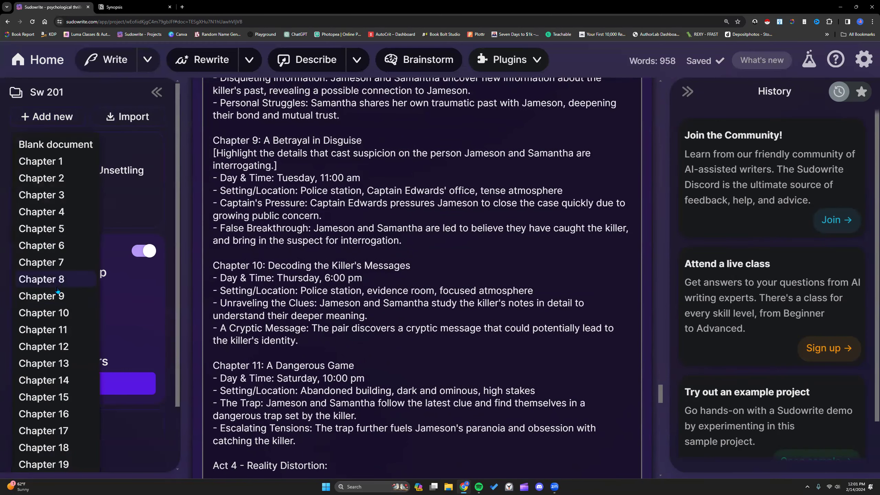
scroll(386, 267, "down", 10)
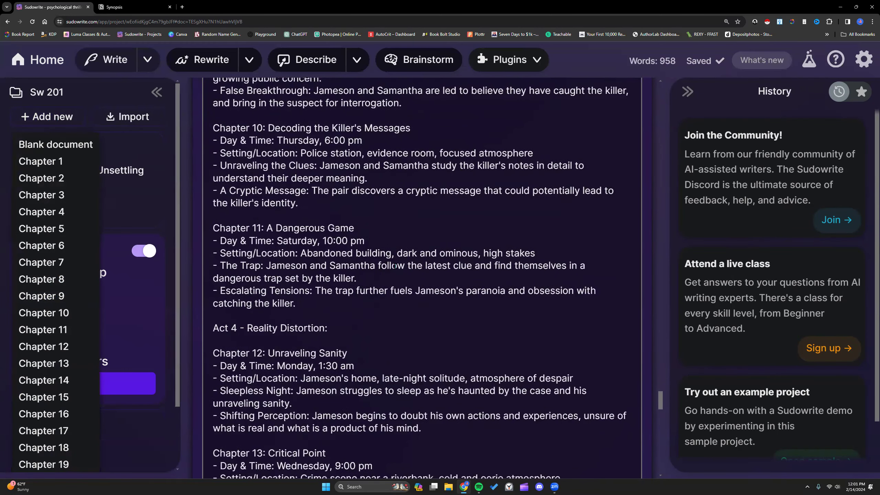
scroll(307, 211, "down", 20)
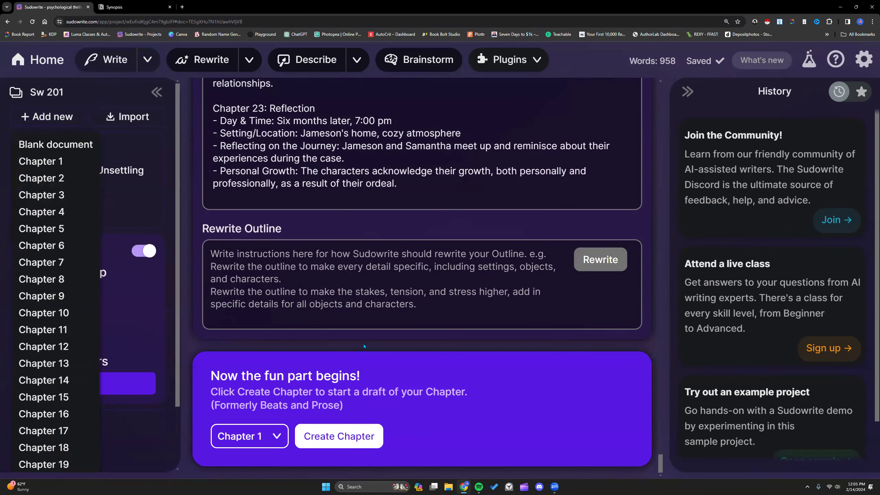
left_click(279, 434)
scroll(246, 370, "down", 4)
scroll(246, 370, "down", 8)
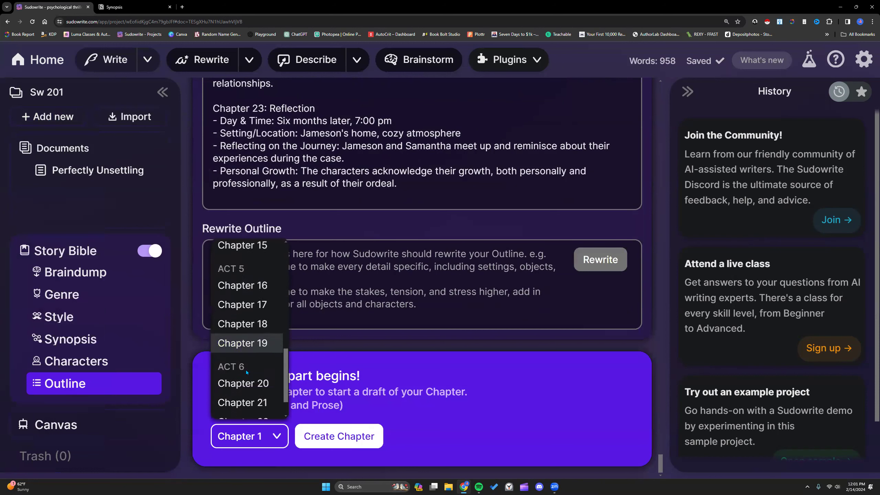
left_click(346, 179)
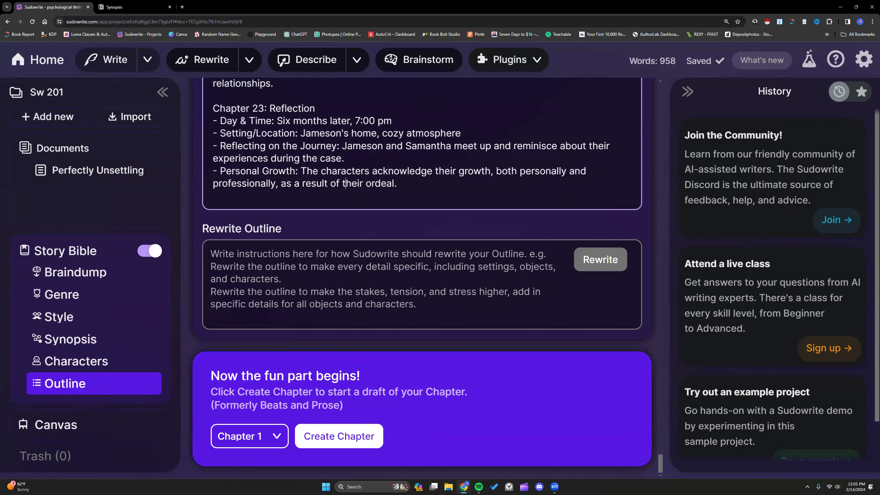
- Add a new Chapter 9 document, generate its beats from the linked outline, and read through them
left_click(62, 114)
left_click(62, 301)
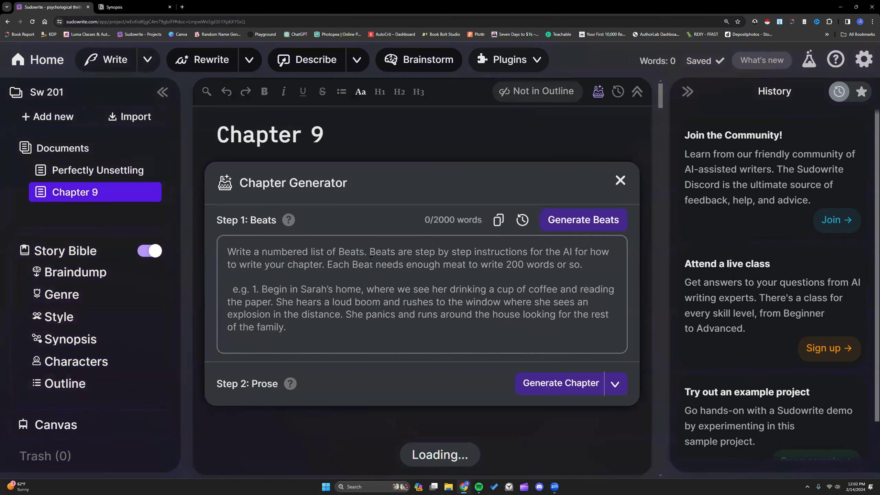
left_click(578, 276)
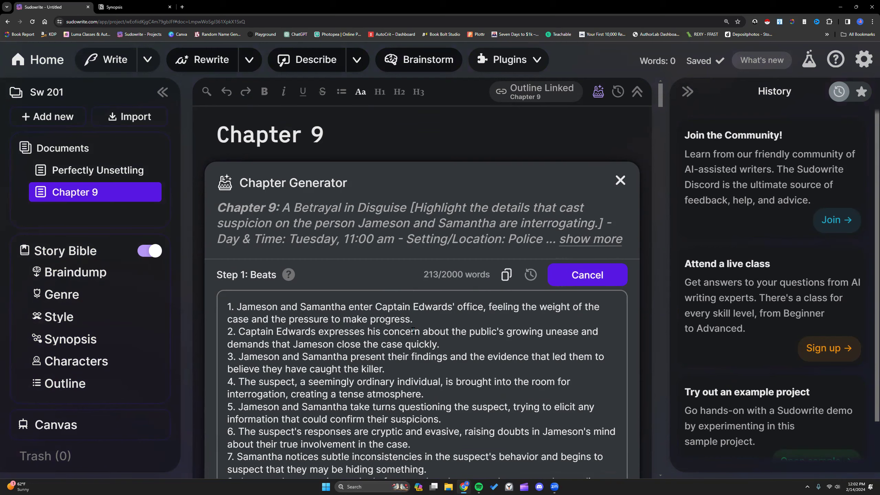
scroll(412, 331, "down", 4)
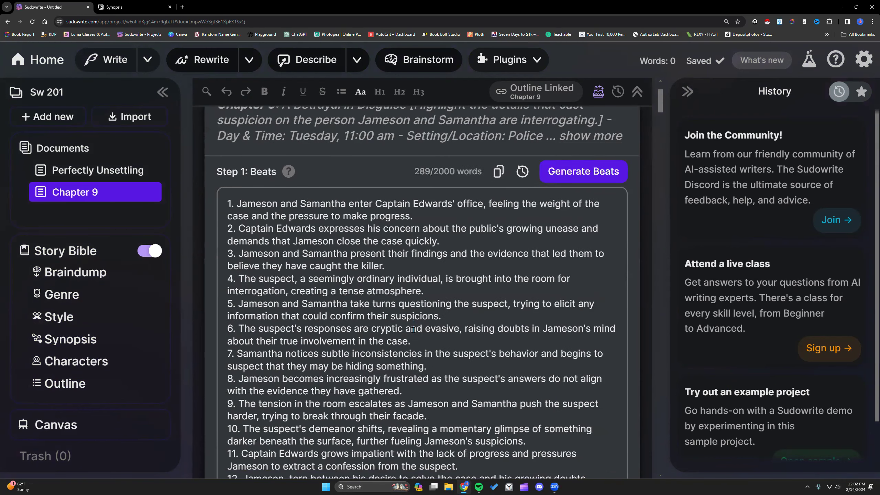
scroll(412, 331, "down", 1)
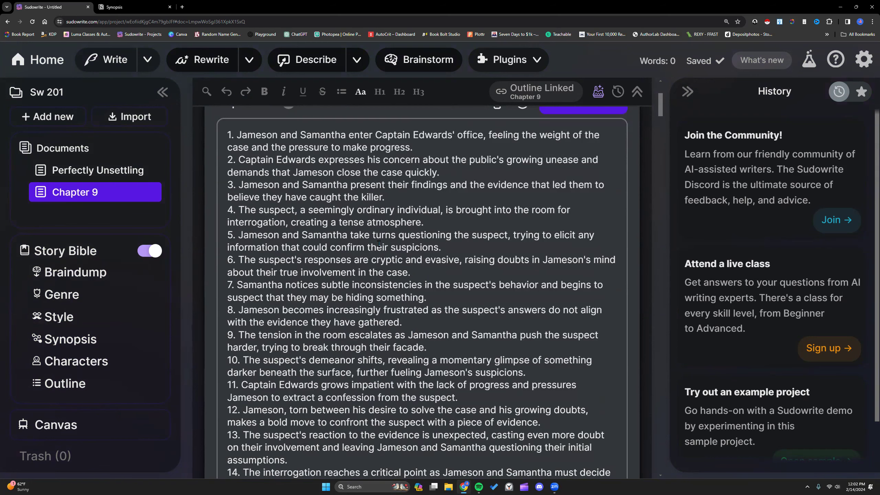
- Separate Chapter 9's generated beats, from the opening one through beat 9, with blank lines
scroll(378, 243, "up", 2)
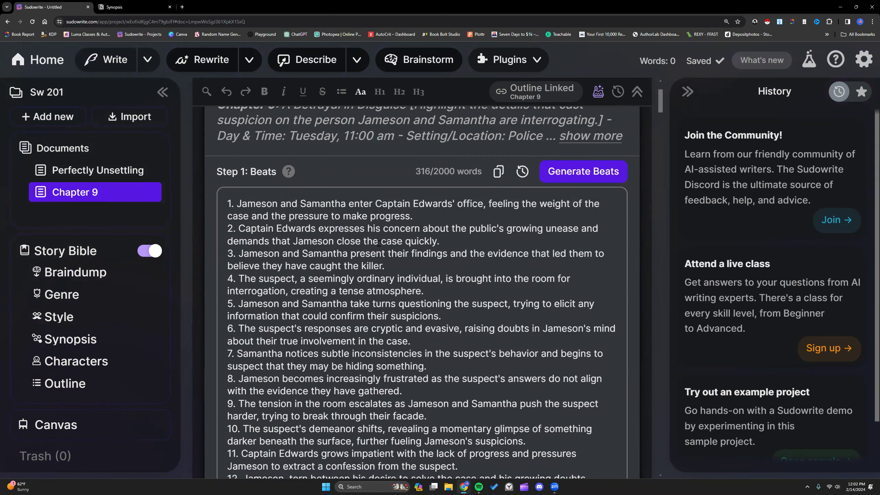
scroll(404, 308, "down", 3)
left_click(449, 262)
key("Return")
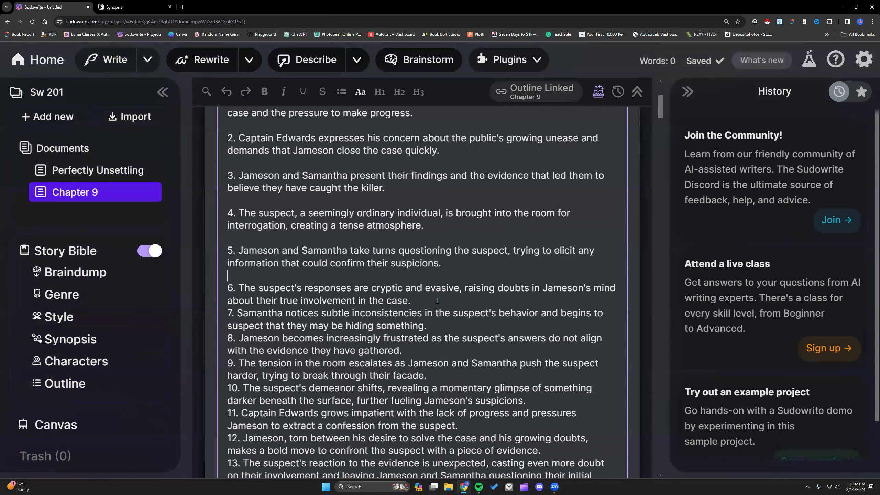
left_click(437, 300)
key("Return")
left_click(434, 337)
key("Return")
left_click(432, 375)
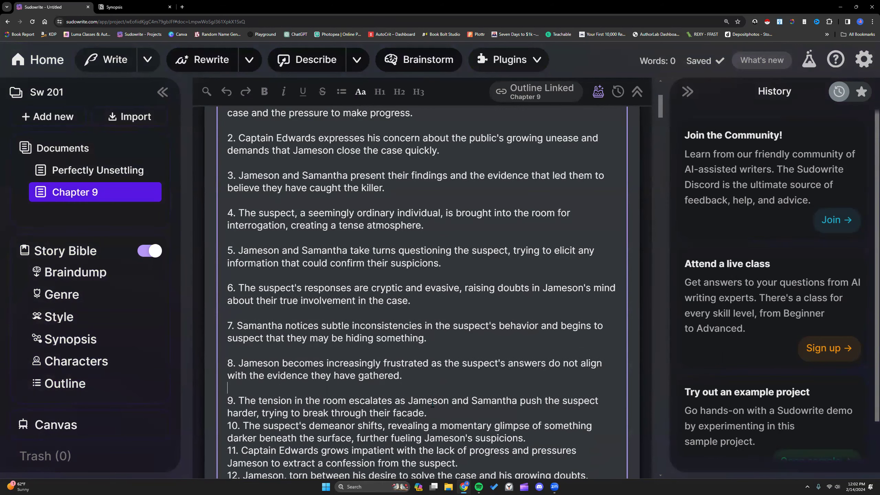
- Add the placeholder line "[instructions here]" above beat 1 and highlight it
scroll(227, 271, "up", 5)
key("Return")
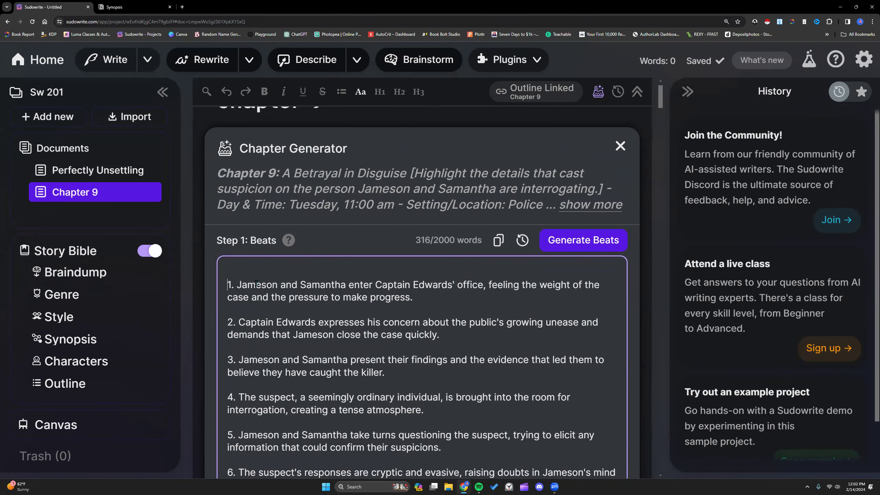
type("[instructions here]")
key("Return")
left_click_drag(228, 272, 313, 272)
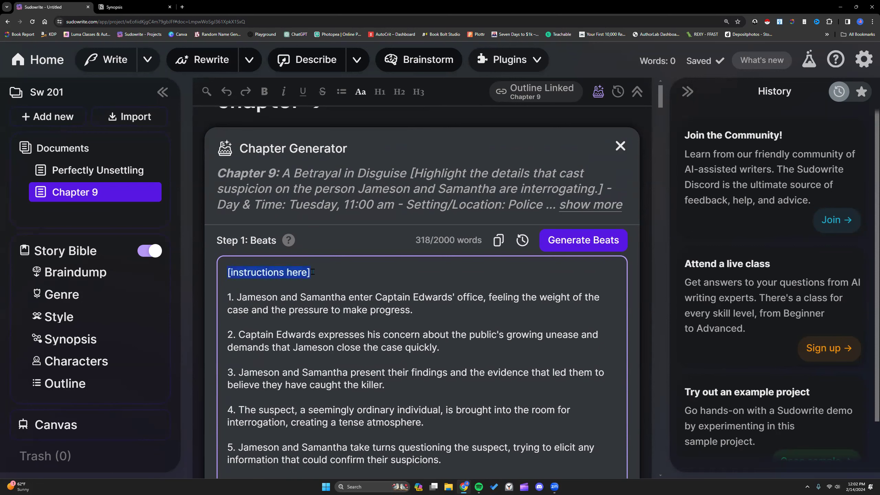
left_click(313, 272)
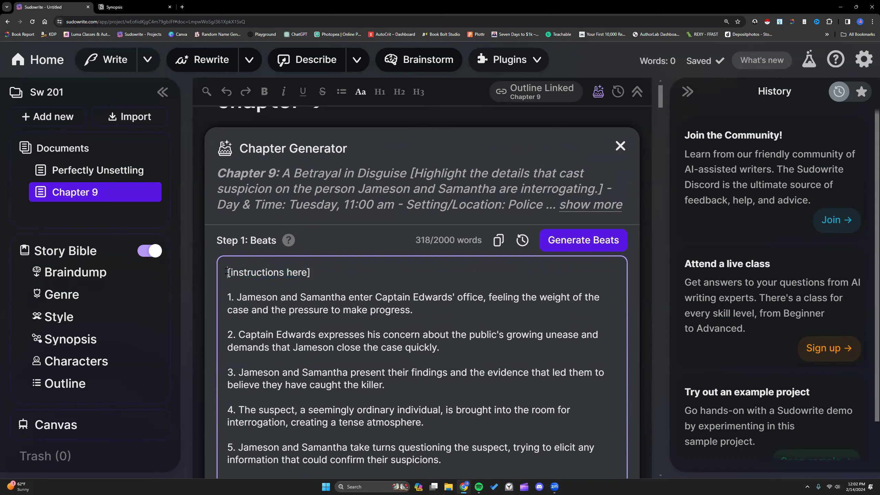
- Switch to Notion, open the Headers page under Sudowrite Boxes, and copy the bracketed third-person, past-tense header
left_click(132, 7)
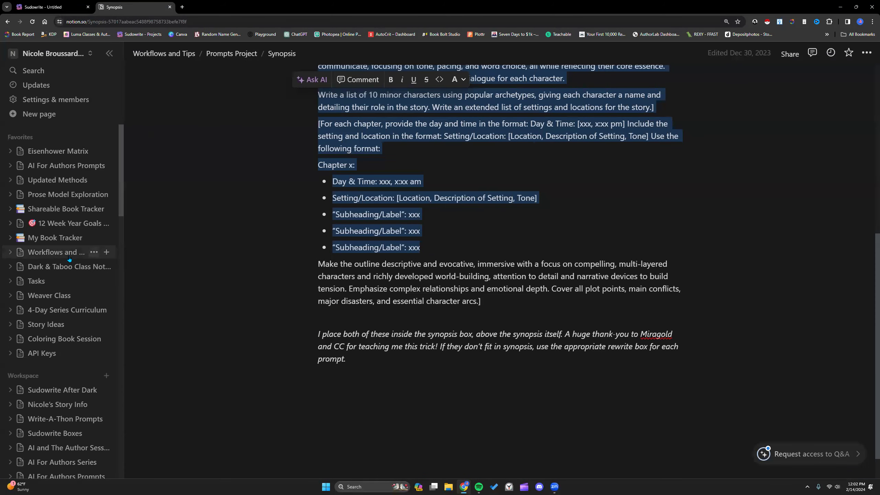
scroll(61, 409, "down", 2)
scroll(61, 409, "down", 3)
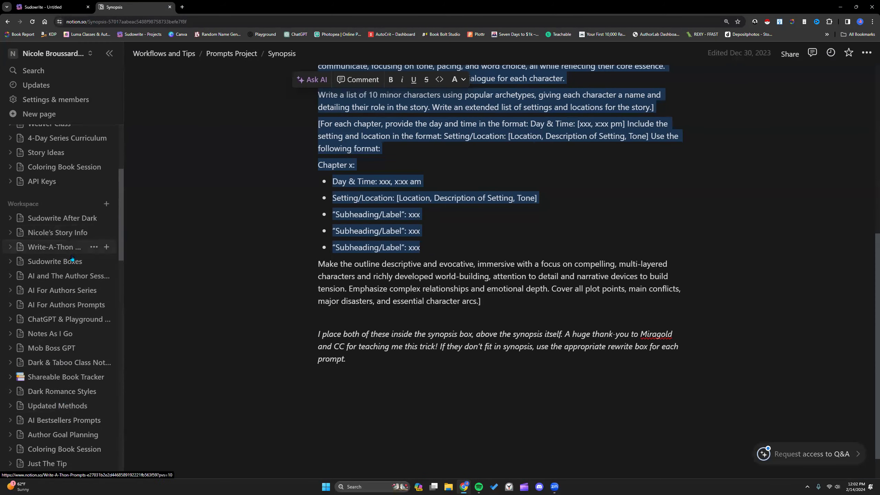
left_click(55, 261)
scroll(291, 329, "down", 5)
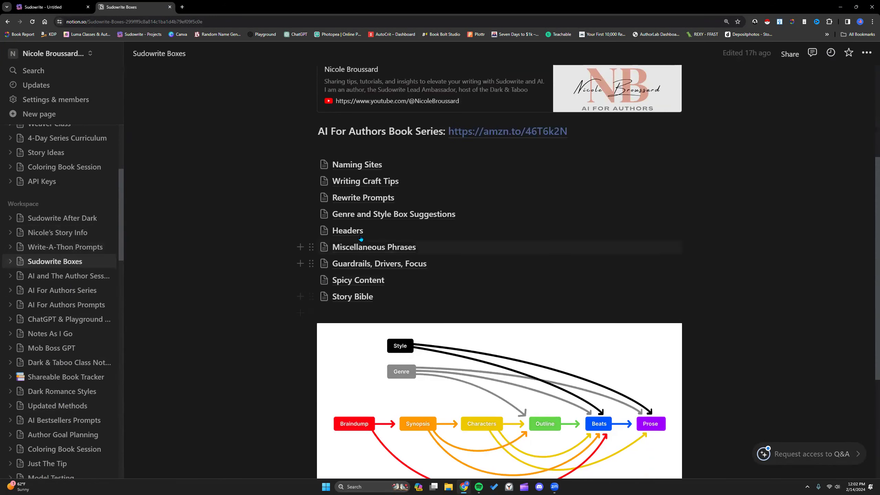
left_click(347, 184)
scroll(358, 294, "down", 5)
left_click_drag(333, 108, 661, 166)
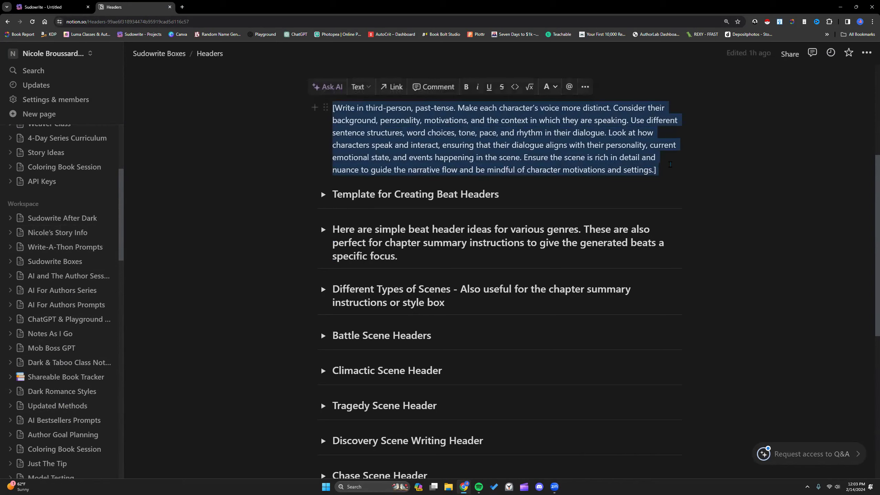
- Expand the Discovery Scene Writing Header and highlight its lines to review them
left_click(322, 441)
scroll(408, 281, "down", 7)
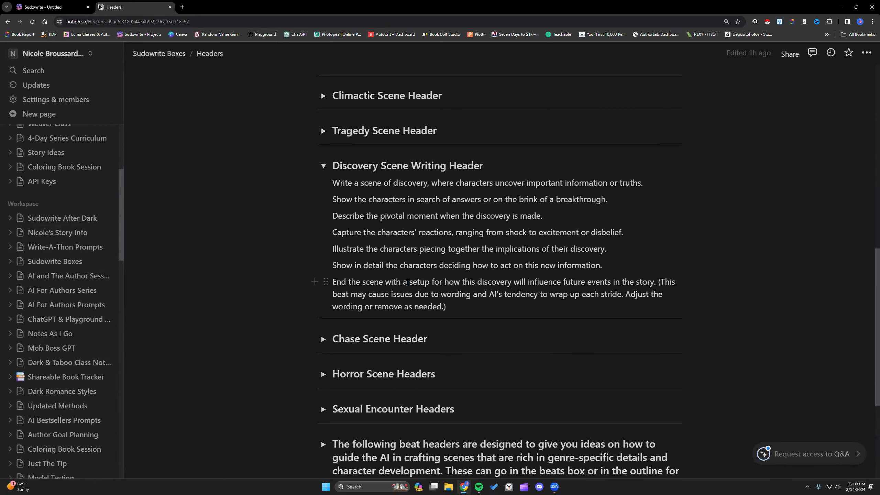
left_click_drag(332, 183, 452, 305)
scroll(452, 305, "up", 7)
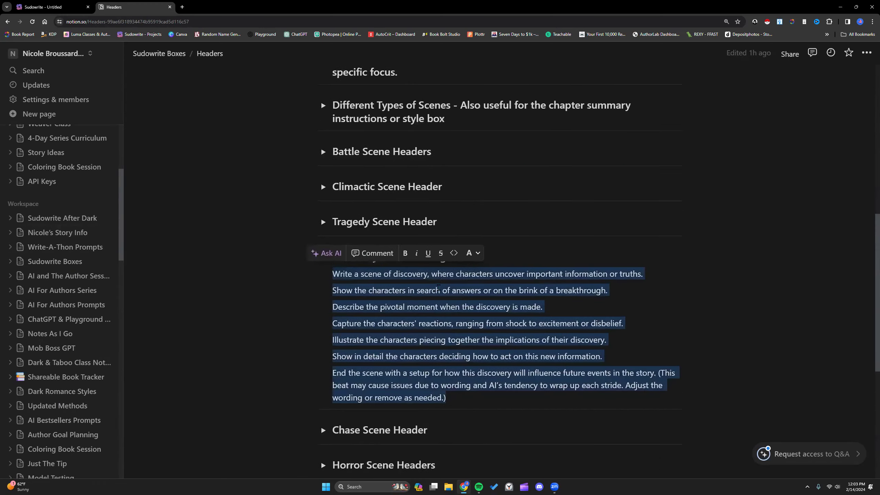
- Back in Sudowrite, replace the instructions placeholder with the copied third-person, past-tense header and review the Header and Beats preview
key("ctrl+Page_Up")
scroll(283, 343, "down", 2)
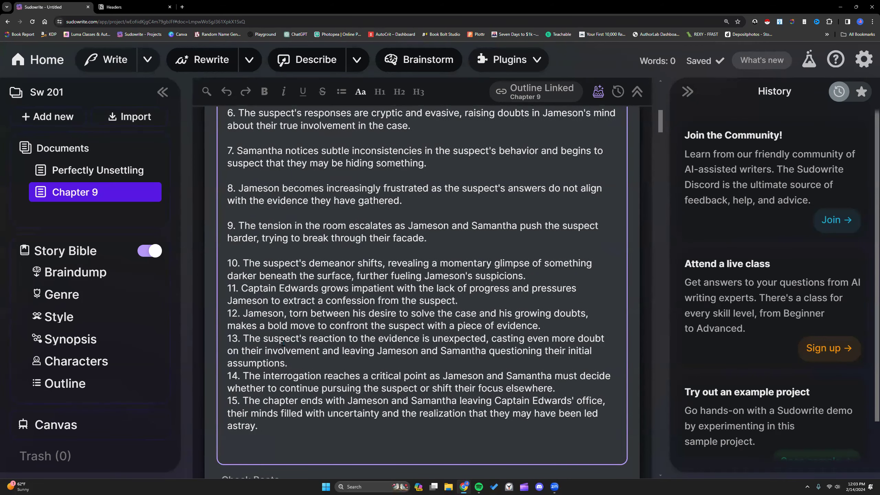
scroll(283, 343, "down", 9)
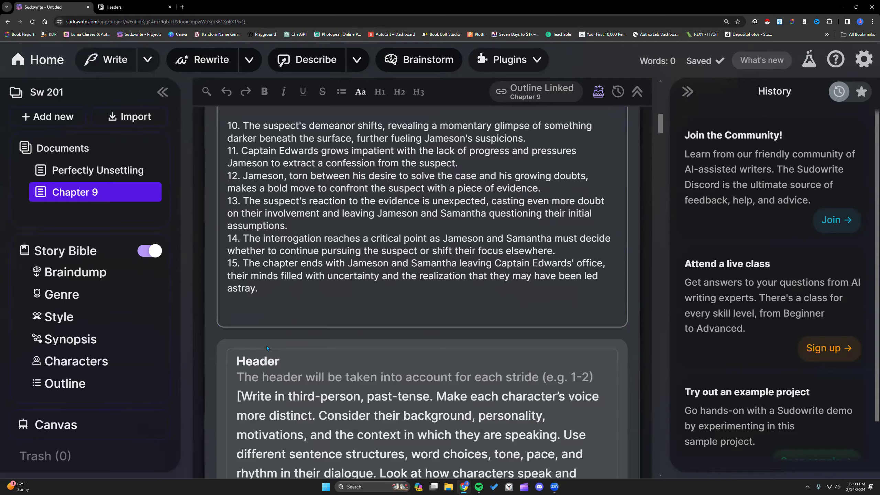
scroll(266, 344, "down", 4)
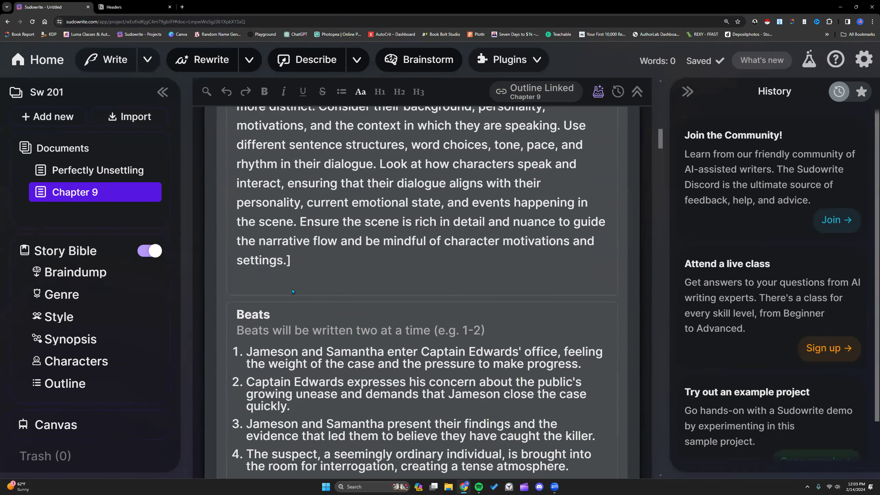
scroll(260, 345, "up", 3)
scroll(284, 343, "down", 15)
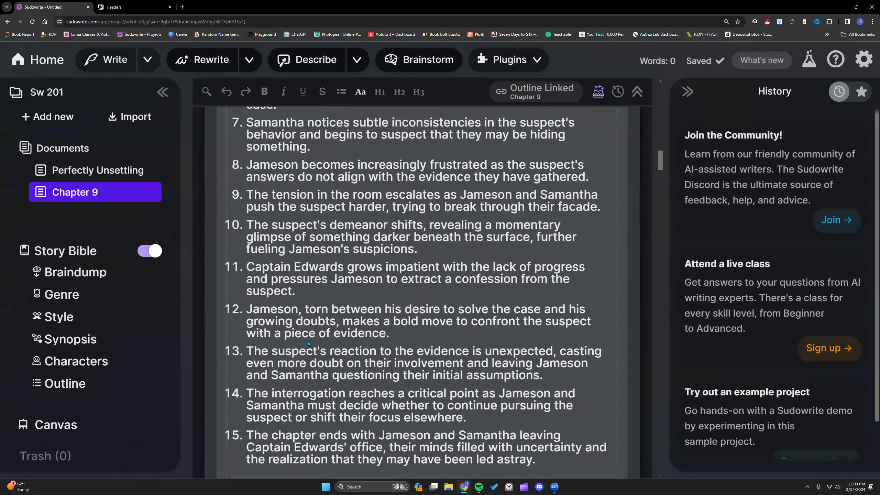
scroll(304, 342, "up", 5)
scroll(308, 343, "down", 10)
scroll(318, 346, "up", 5)
scroll(318, 347, "up", 2)
scroll(318, 346, "down", 2)
- Renumber the first two beats as 5 and 11 and check the numbering in the Beats preview
left_click(231, 270)
key("BackSpace")
type("5")
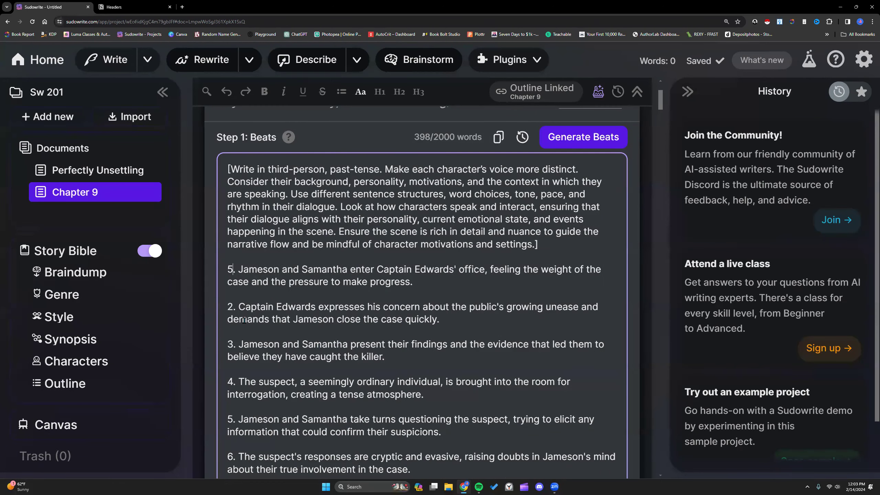
key("BackSpace")
type("11")
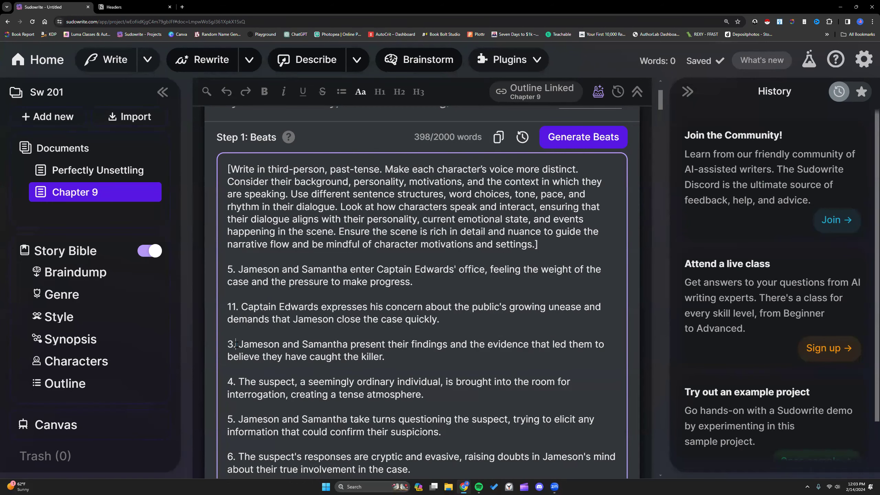
scroll(239, 346, "down", 15)
scroll(247, 353, "down", 7)
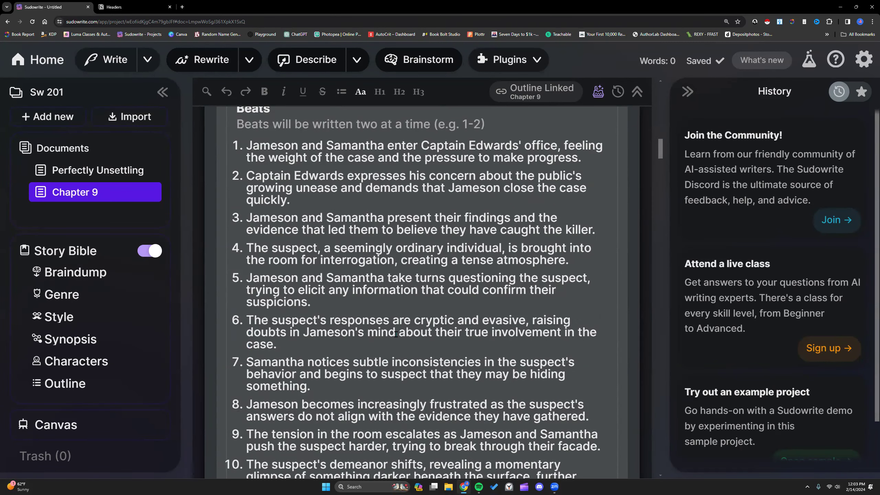
scroll(396, 333, "up", 15)
scroll(395, 334, "up", 8)
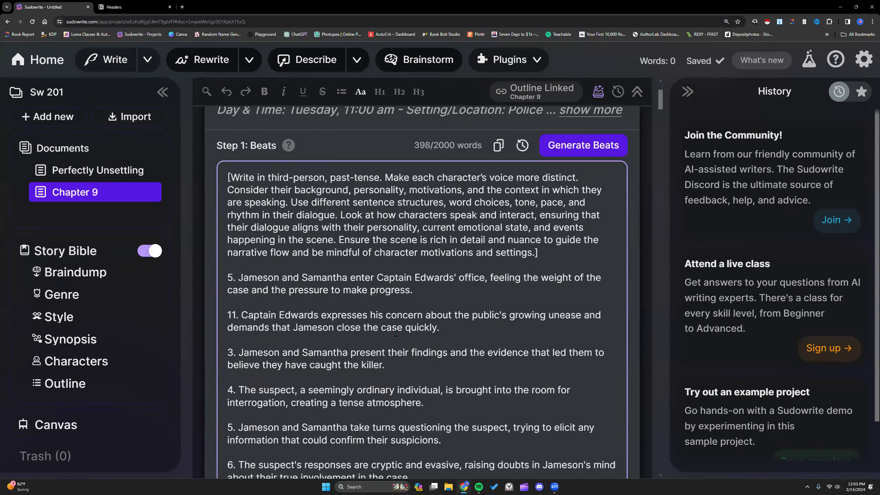
- Remove the opening beat's number and highlight its sentence in the preview to examine its placement
left_click(237, 408)
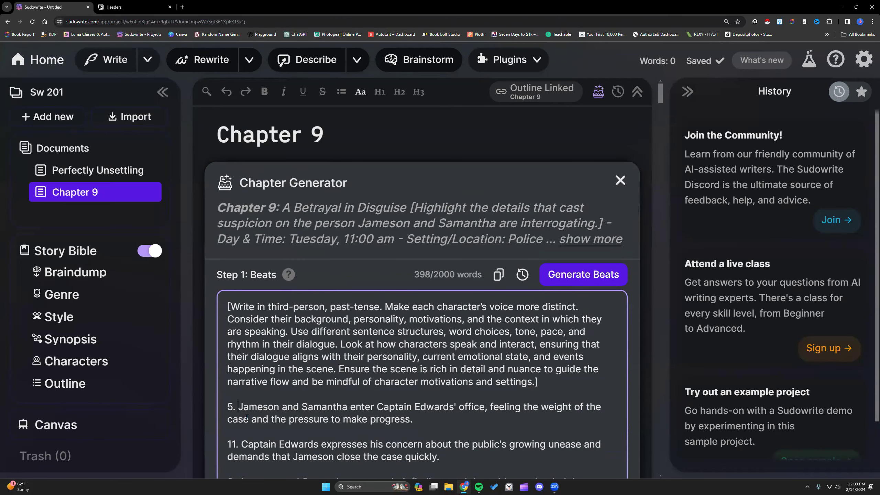
key("BackSpace")
key("BackSpace")
key("BackSpace")
scroll(280, 401, "down", 10)
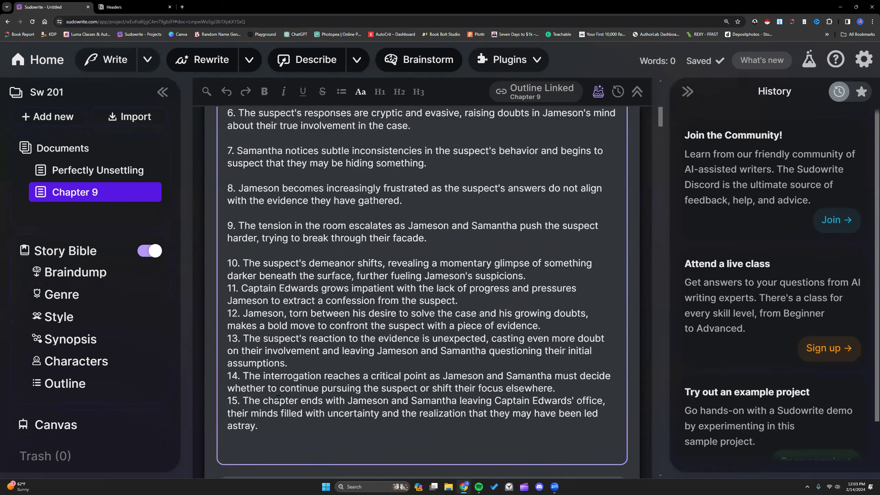
scroll(279, 401, "down", 5)
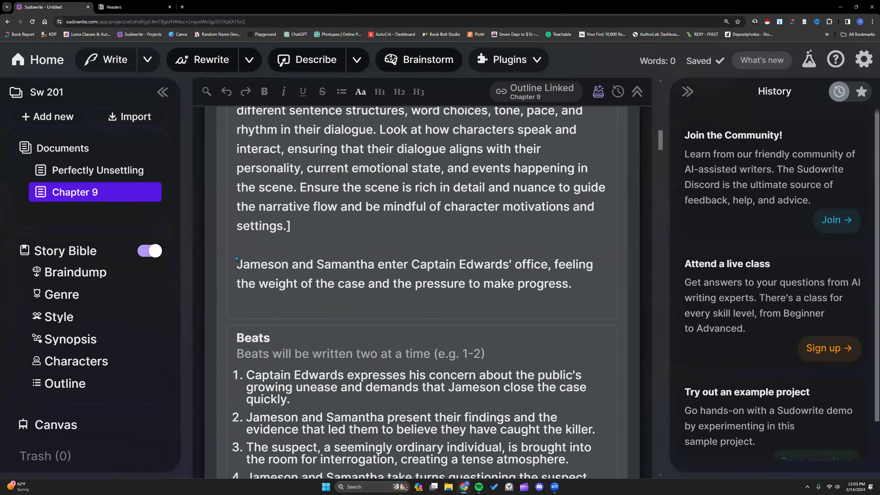
left_click_drag(236, 264, 573, 289)
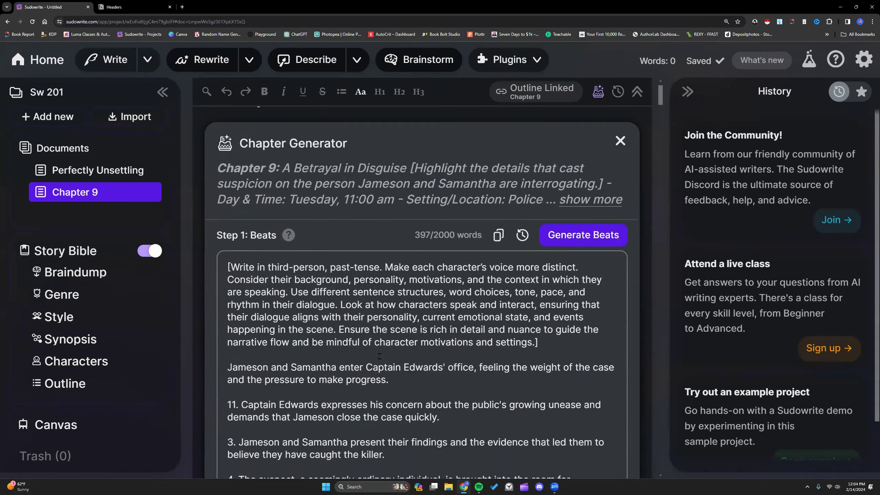
- Number the opening beat 1 again and remove the numbers from the second and third beats, keeping a blank line between them
scroll(380, 356, "down", 3)
left_click(228, 270)
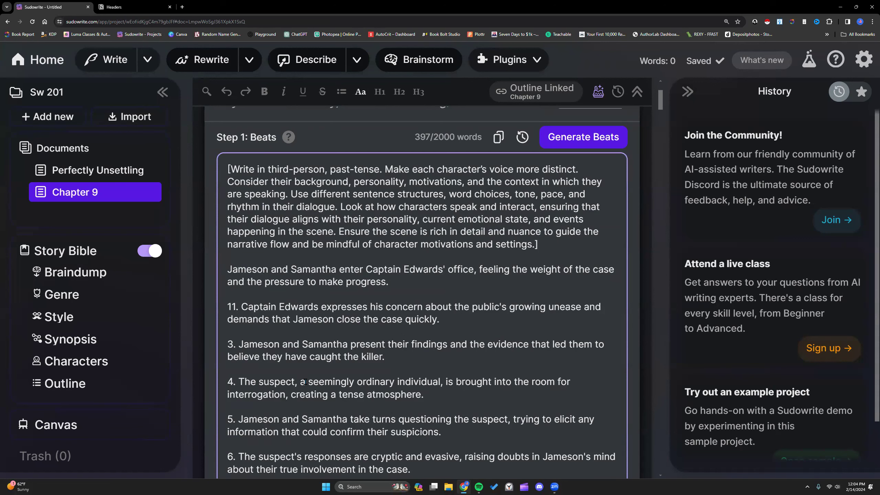
type("1.")
key("BackSpace")
key("BackSpace")
key("BackSpace")
key("BackSpace")
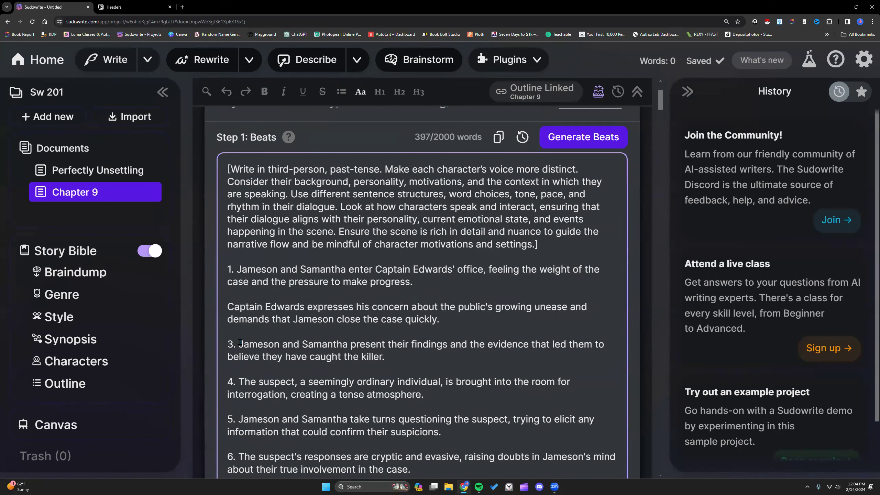
key("BackSpace")
key("BackSpace")
key("BackSpace")
key("BackSpace")
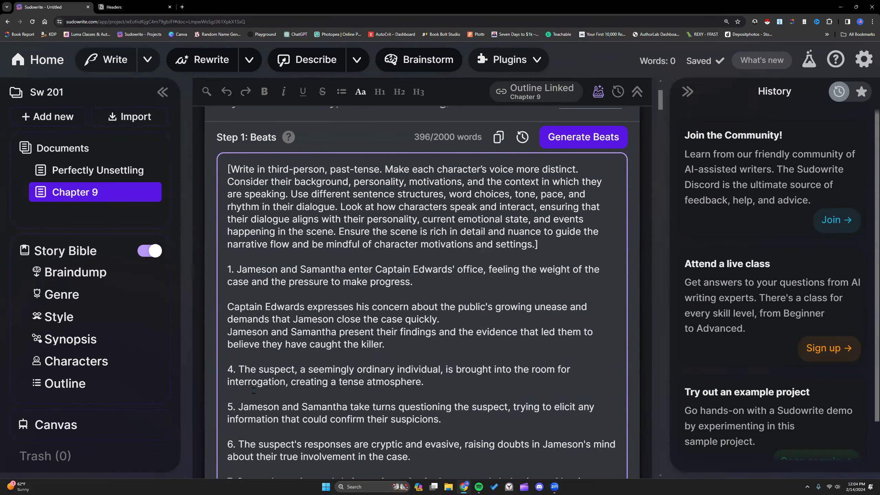
key("Return")
- Join the Captain Edwards sentence onto the end of beat 1 so both form one paragraph
scroll(258, 381, "down", 2)
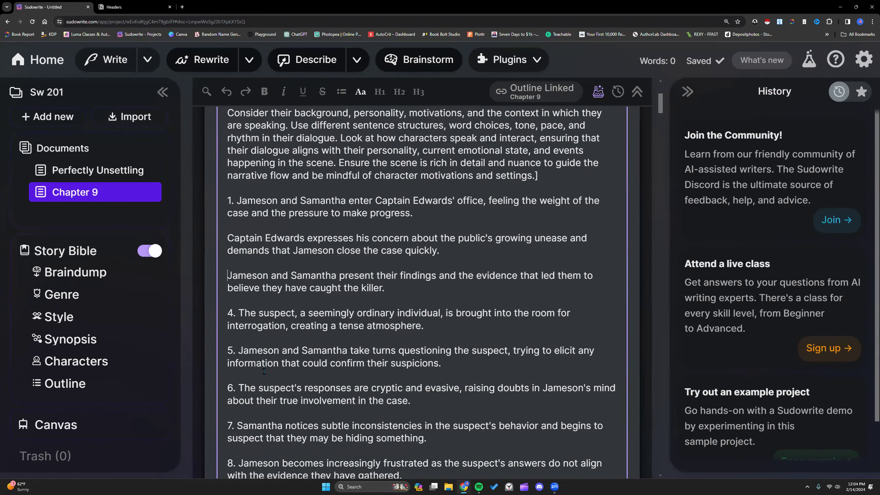
left_click_drag(369, 213, 428, 213)
left_click(446, 255)
left_click(227, 237)
key("BackSpace")
key("BackSpace")
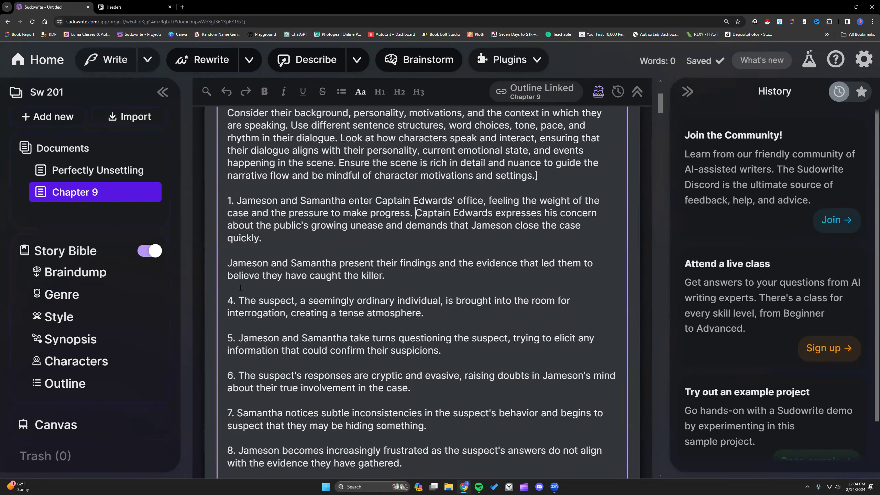
- Merge the paragraph about presenting the findings and evidence into beat 1, and check the resulting beats list
left_click(227, 263)
key("BackSpace")
key("BackSpace")
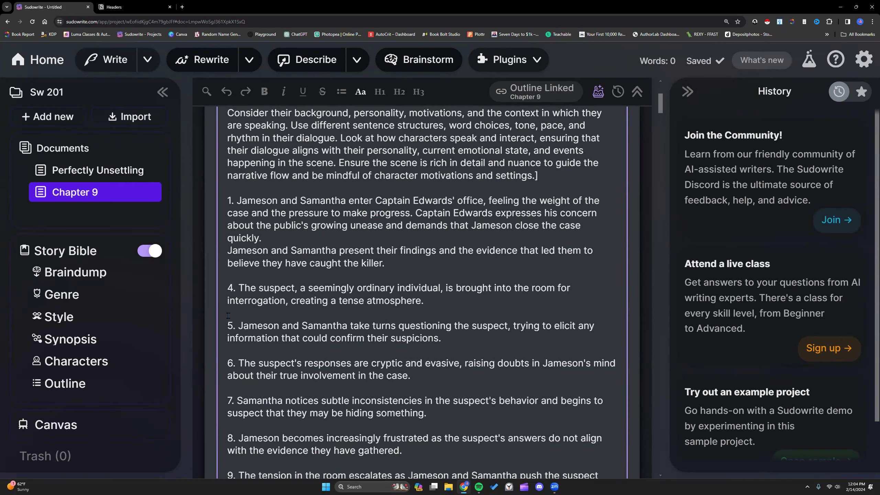
scroll(314, 370, "down", 10)
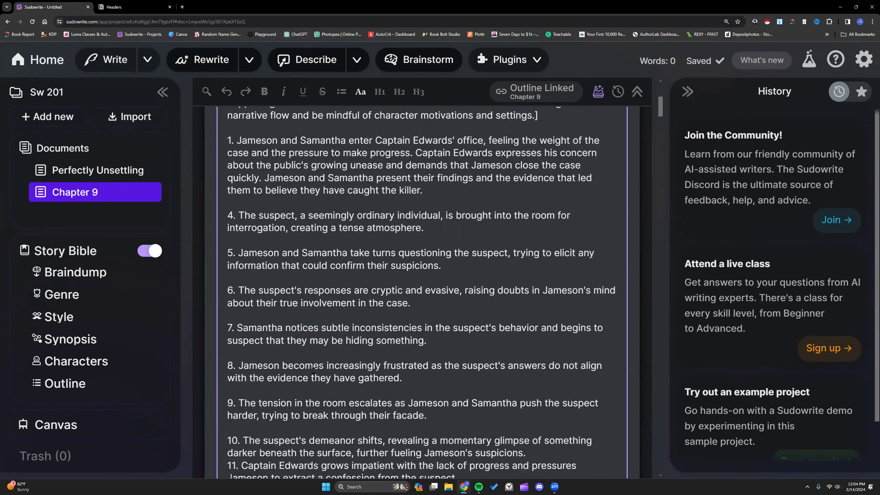
scroll(313, 370, "down", 10)
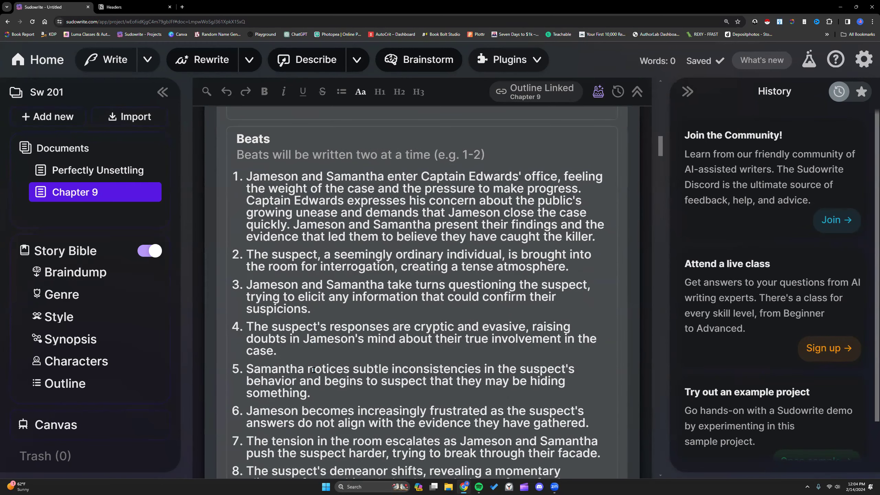
left_click(313, 370)
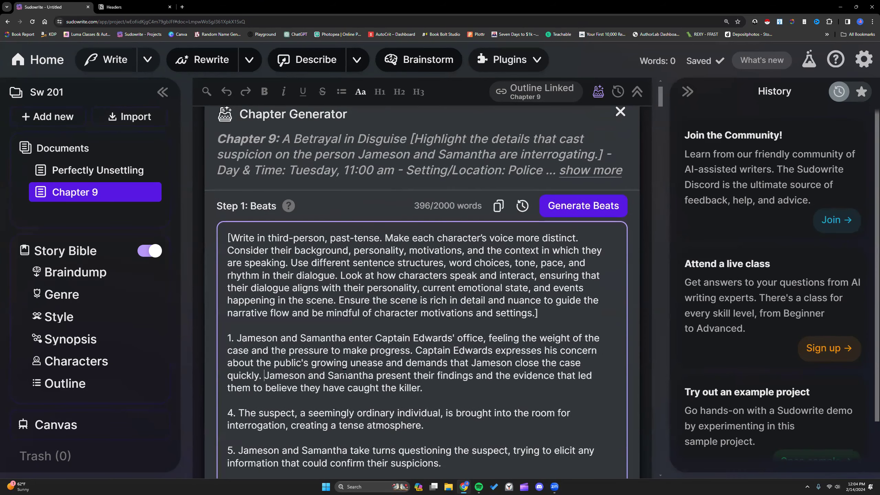
left_click(415, 349)
key("Return")
key("BackSpace")
- Reread beats 4 to 14 of Chapter 9, focusing on the questioning of the suspect in beat 5
scroll(243, 406, "down", 5)
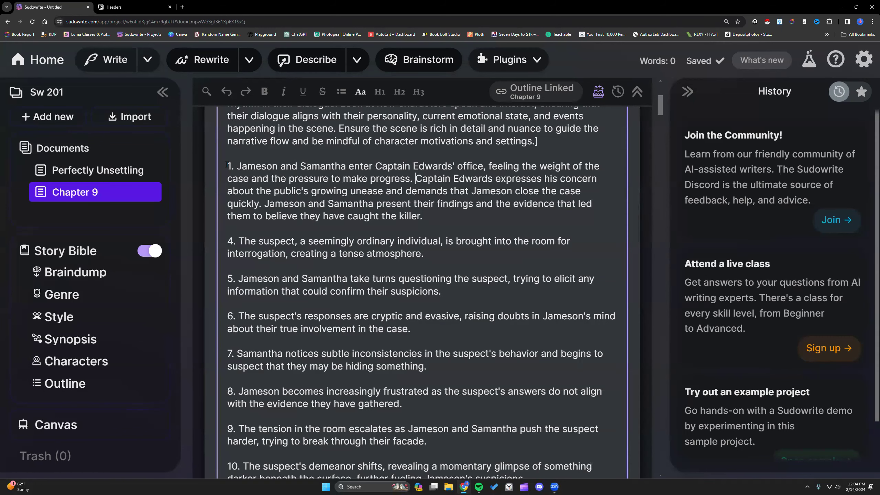
scroll(343, 244, "down", 2)
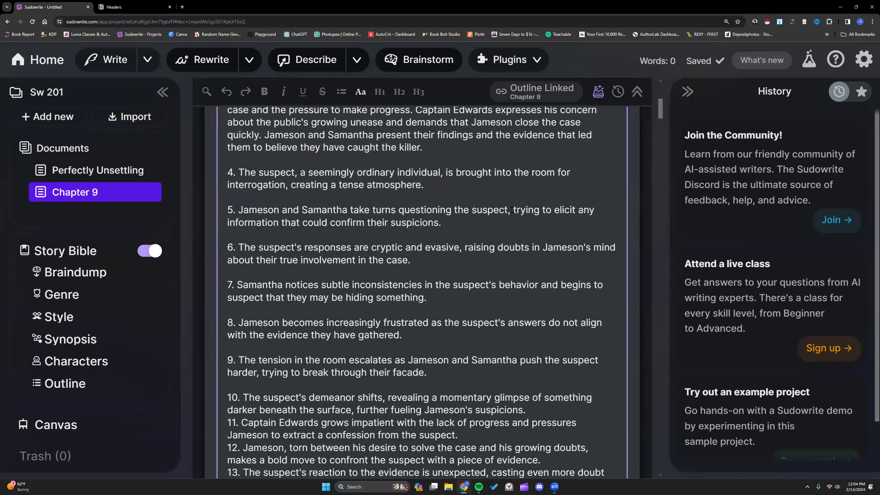
left_click_drag(512, 209, 540, 233)
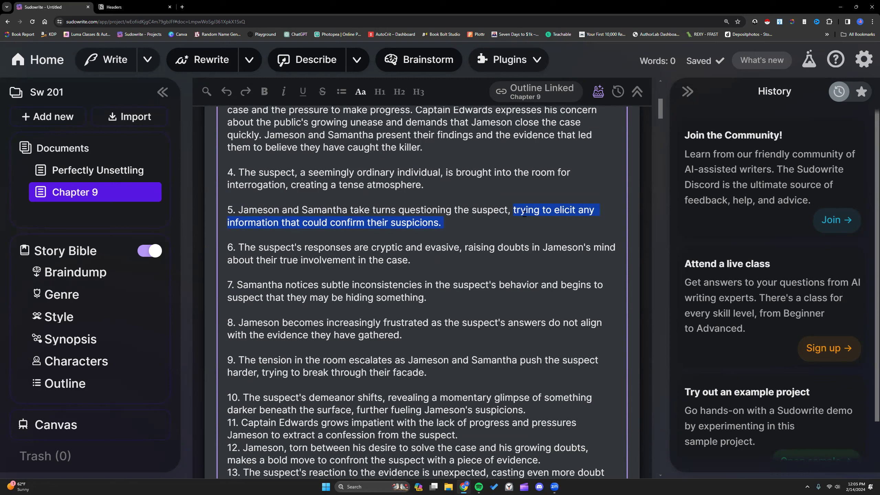
left_click(513, 209)
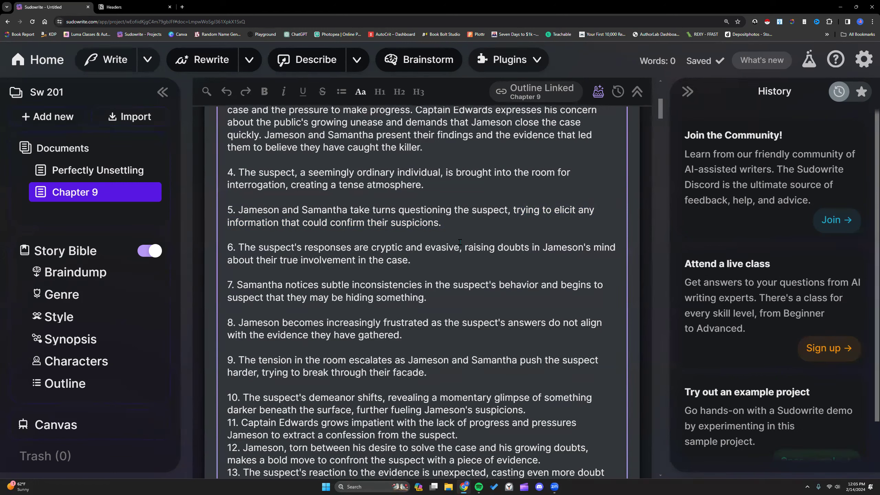
scroll(429, 260, "down", 2)
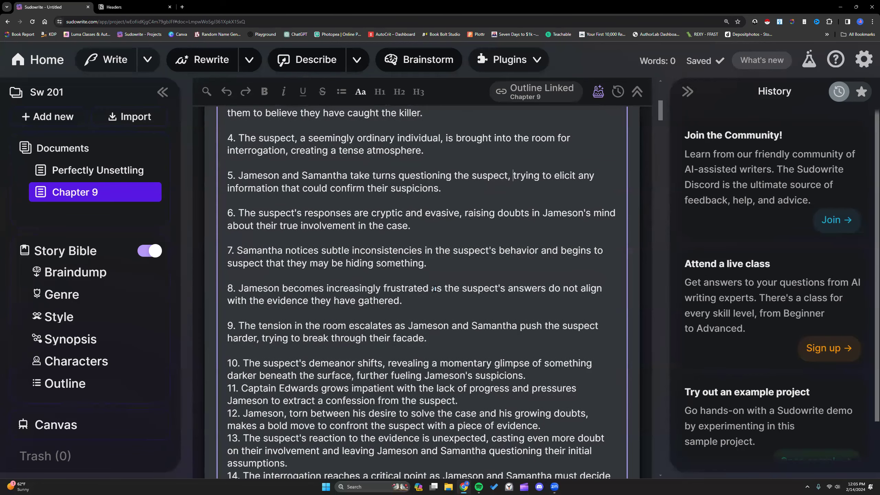
scroll(282, 271, "up", 5)
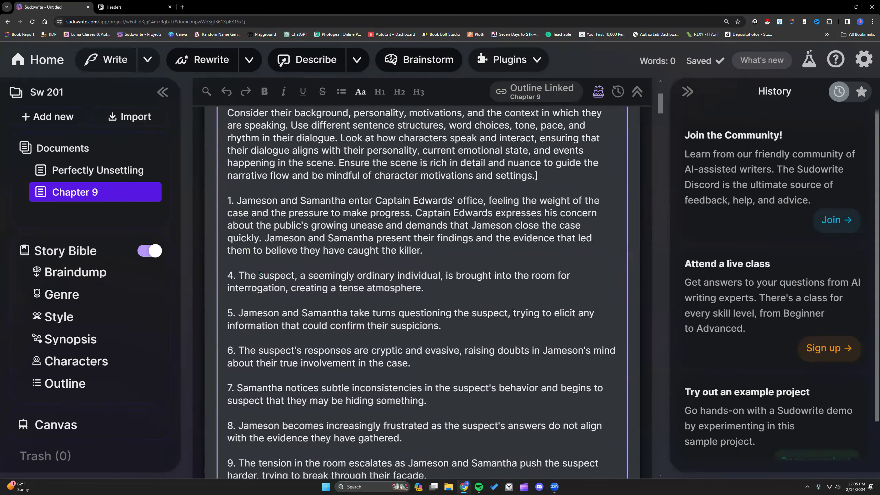
- Look through the Story Bible's Characters section down to the secondary characters, and return to "the suspect" in beat 5 of Chapter 9
left_click(80, 369)
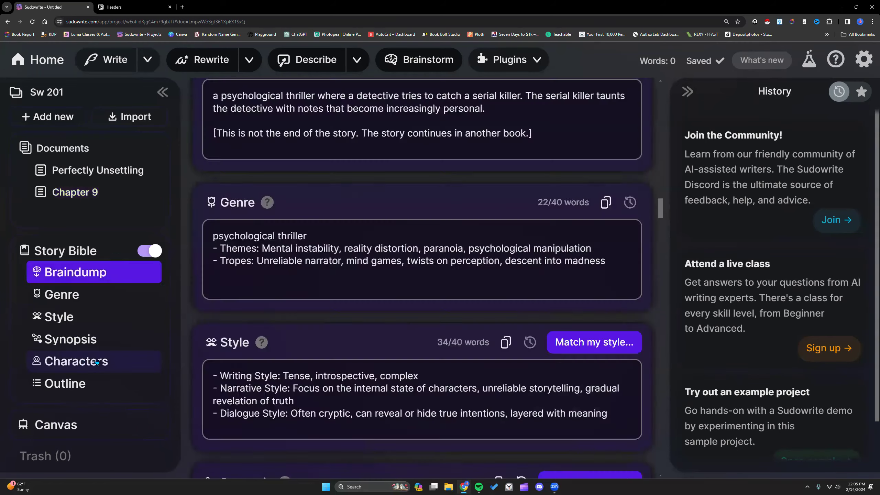
scroll(328, 280, "down", 15)
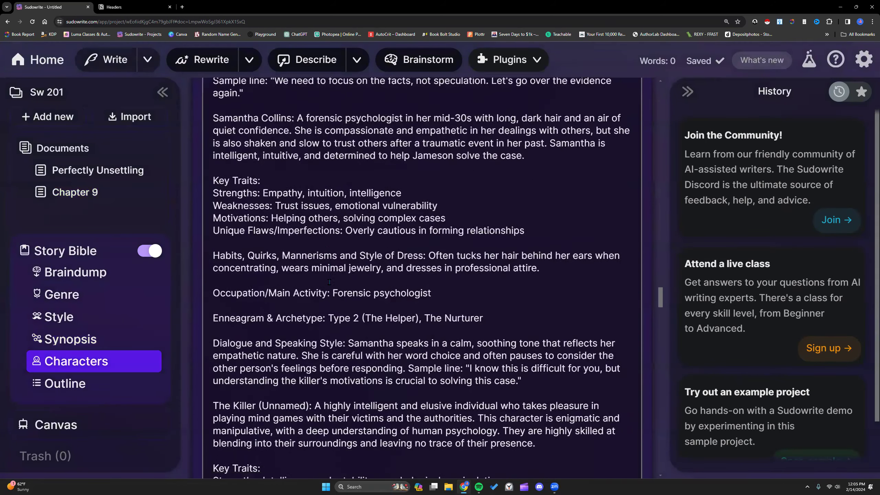
scroll(329, 281, "down", 8)
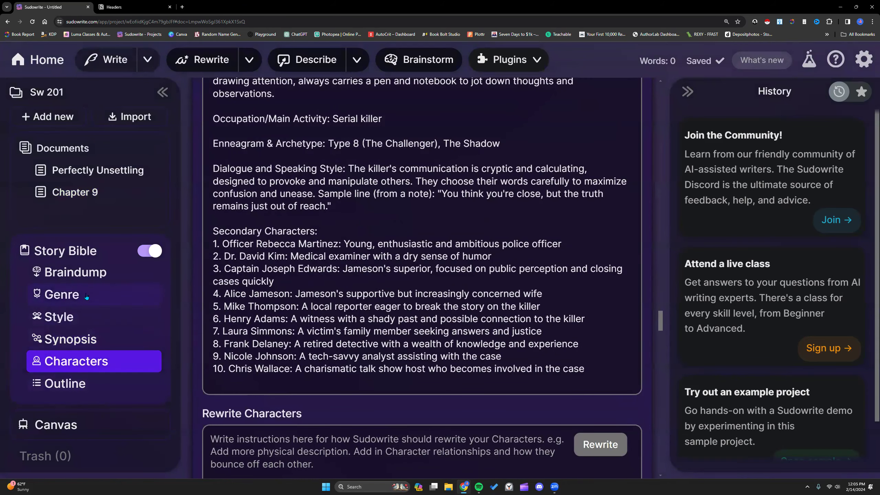
left_click(114, 195)
left_click_drag(454, 141, 510, 140)
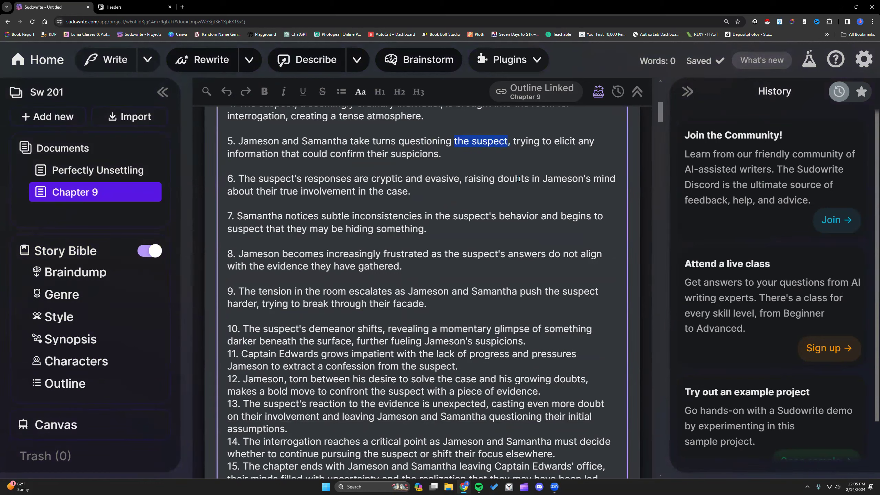
left_click(450, 152)
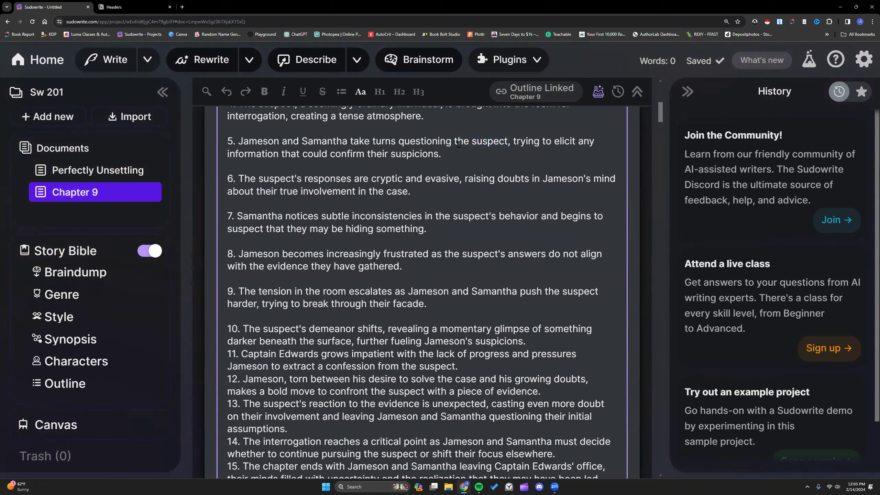
left_click_drag(455, 141, 506, 140)
left_click(449, 155)
- Examine the prose model options offered for generating the chapter
scroll(473, 230, "down", 10)
left_click(240, 259)
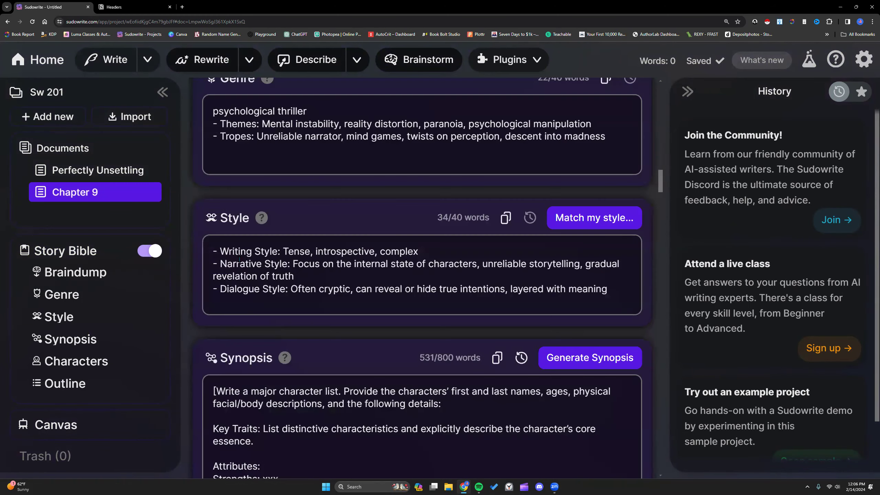
scroll(272, 265, "up", 8)
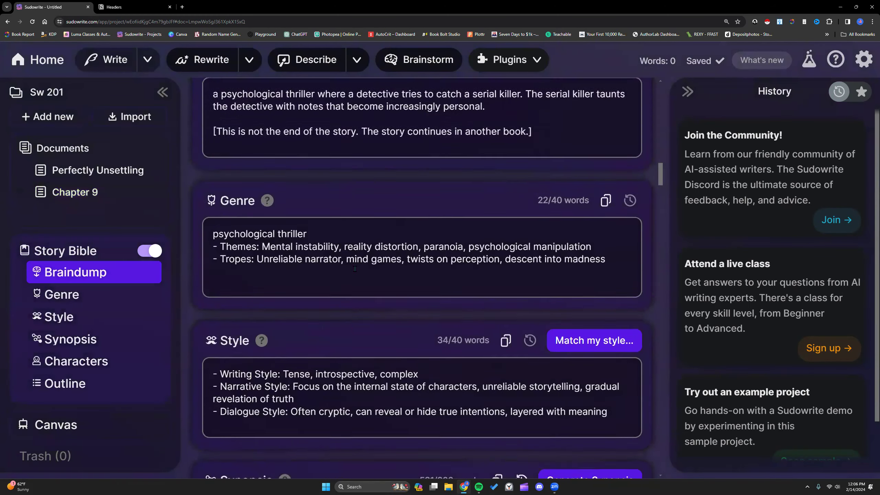
scroll(355, 269, "up", 10)
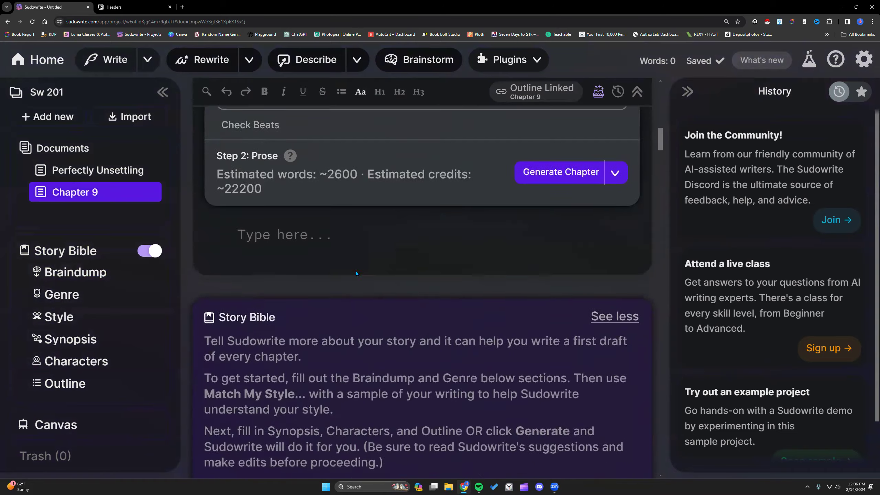
scroll(356, 271, "down", 1)
left_click(615, 213)
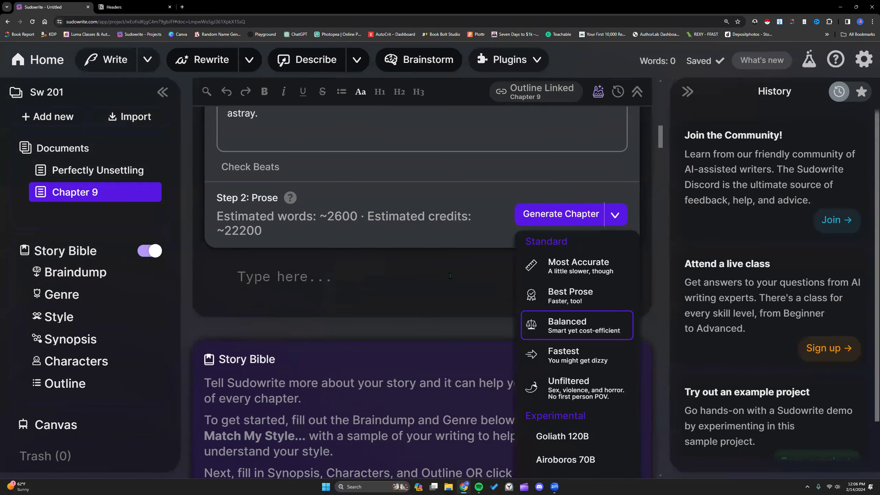
left_click(439, 200)
- Examine how the beats pair up for writing, comparing beat 1 with beat 4 and the beats that follow
scroll(436, 215, "up", 5)
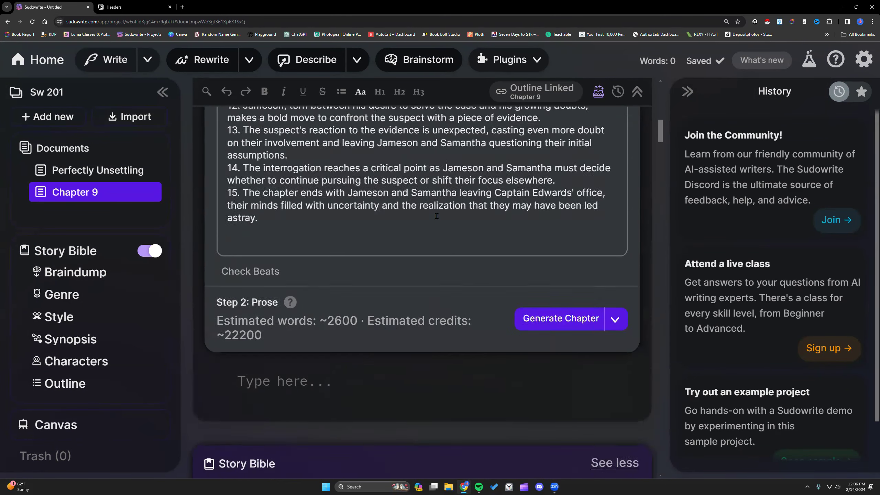
scroll(437, 218, "up", 5)
scroll(436, 217, "down", 2)
left_click_drag(227, 166, 479, 257)
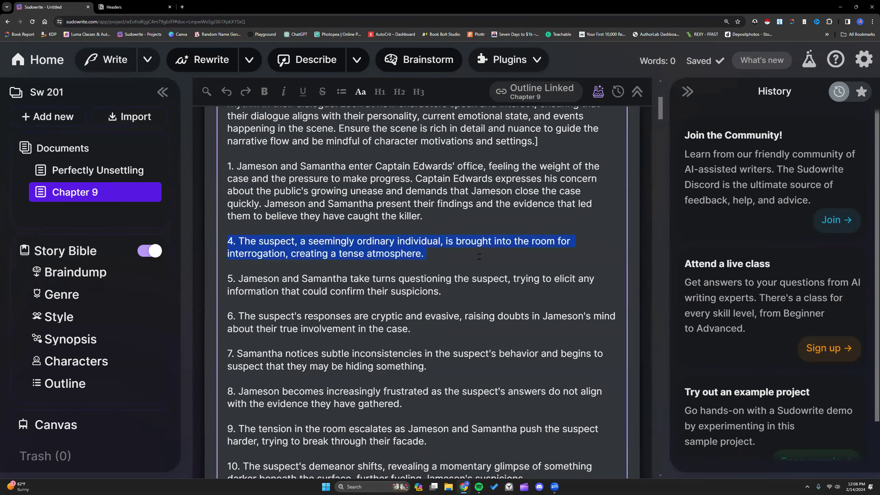
left_click_drag(462, 297, 218, 280)
left_click(414, 329)
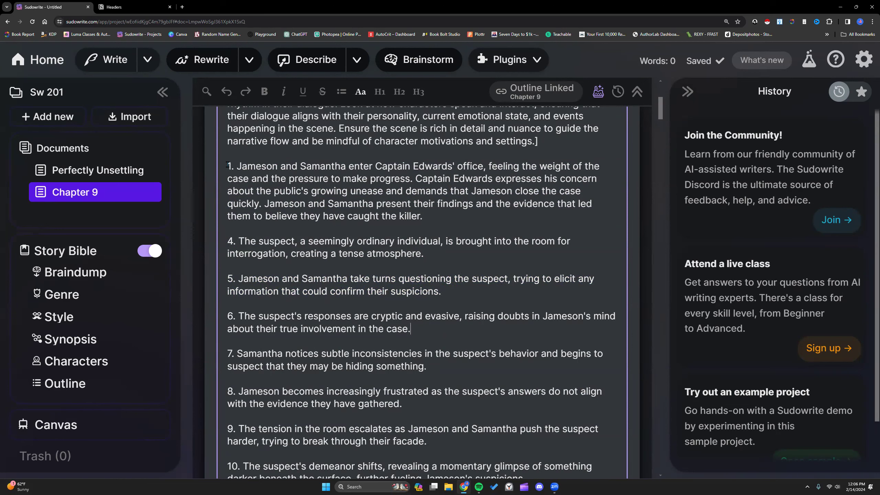
left_click_drag(227, 166, 437, 259)
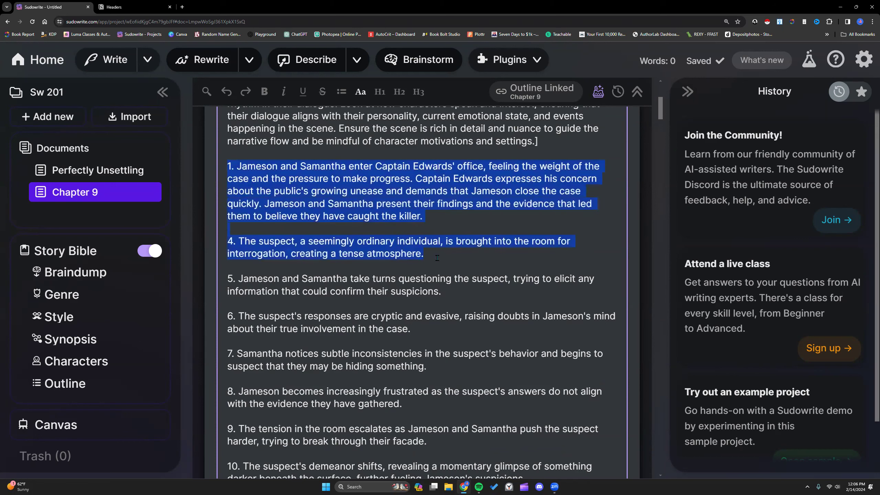
left_click(433, 219)
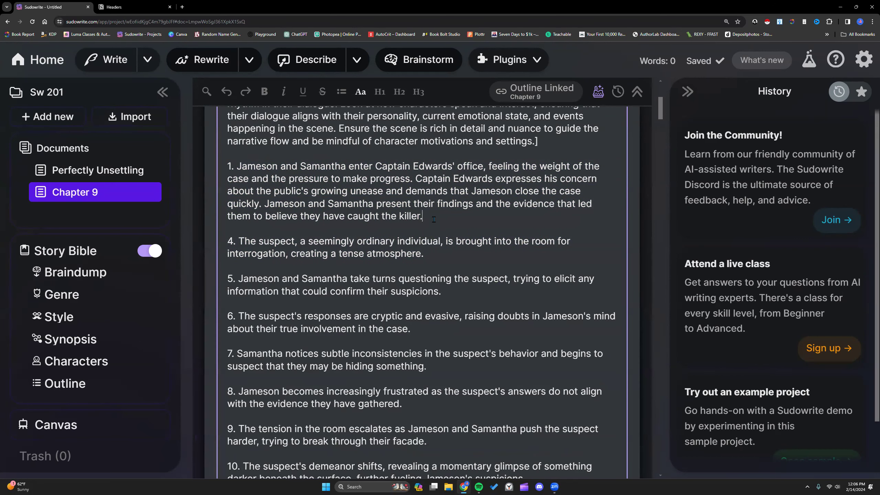
left_click_drag(228, 165, 225, 244)
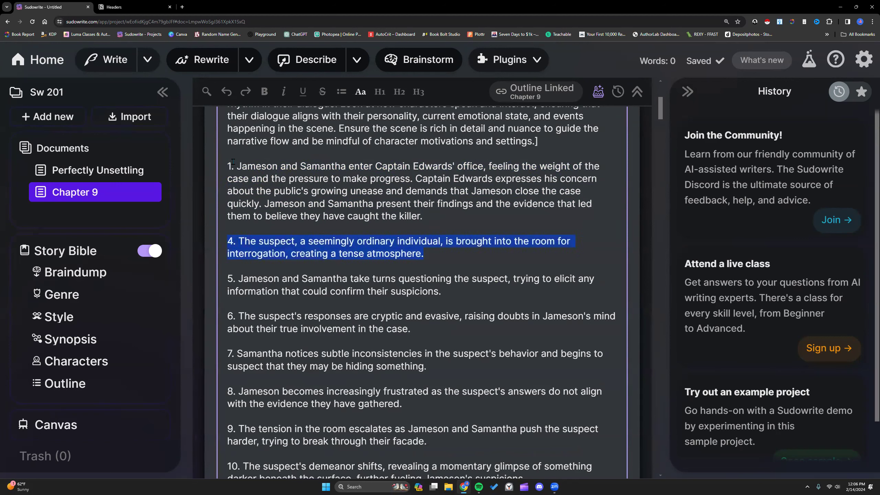
left_click_drag(228, 163, 470, 260)
left_click_drag(223, 270, 446, 293)
left_click_drag(227, 311, 222, 281)
left_click(449, 258)
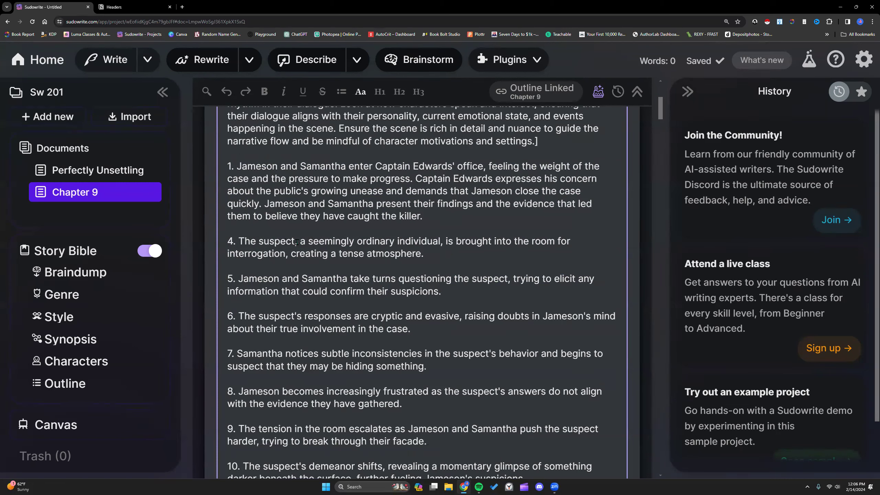
- Remove the number from beat 5 and merge its text onto the end of beat 4
left_click(239, 274)
key("BackSpace")
key("BackSpace")
key("BackSpace")
key("BackSpace")
key("BackSpace")
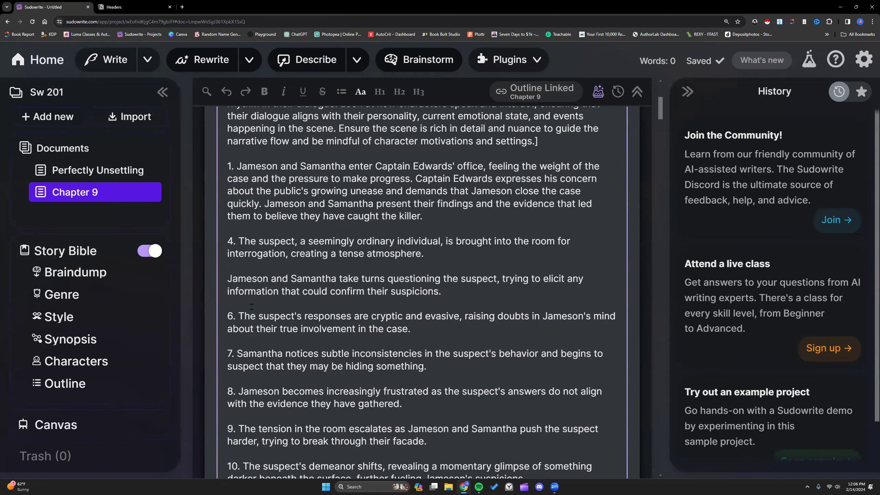
- Remove the number from beat 6 and merge its text about the suspect's cryptic responses onto the end of beat 4
left_click(239, 303)
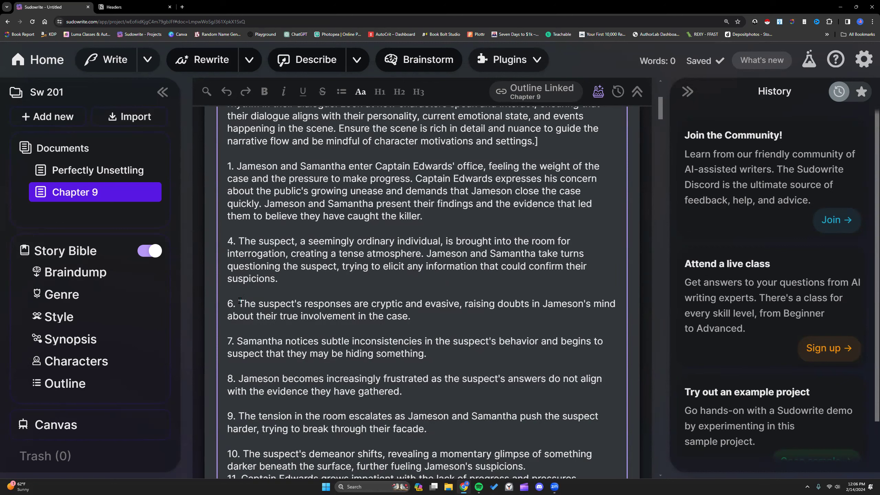
key("BackSpace")
key("BackSpace")
key("BackSpace")
key("BackSpace")
key("BackSpace")
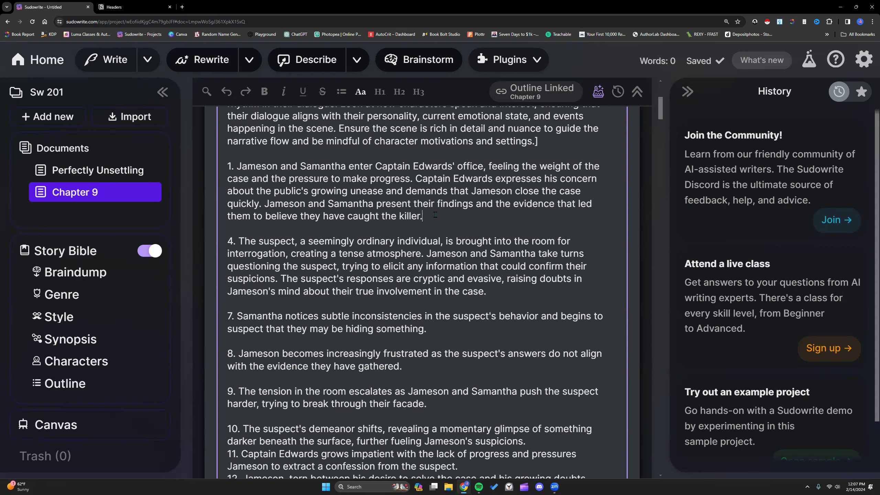
- Add the instruction "(Describe the evidence in detail and how it connects the suspect to the killings.)" to the end of beat 1
scroll(354, 169, "up", 1)
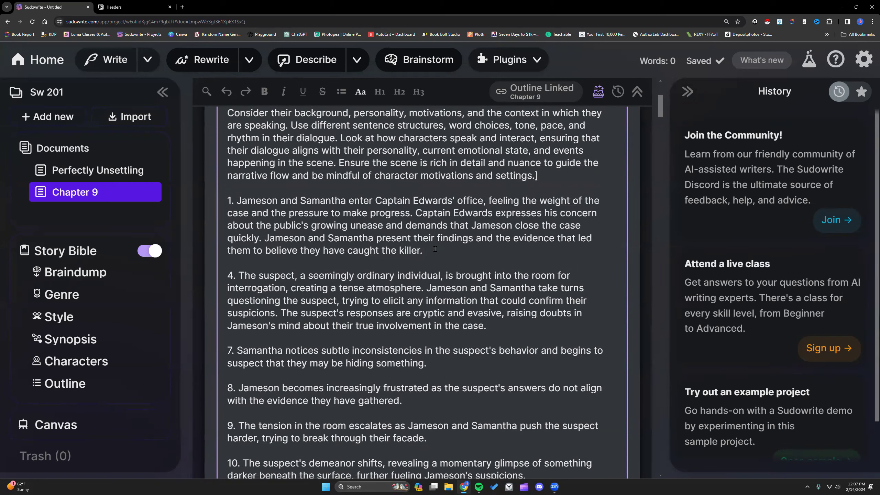
type("9")
key("BackSpace")
type("(Detail")
scroll(366, 181, "up", 2)
left_click_drag(227, 169, 582, 246)
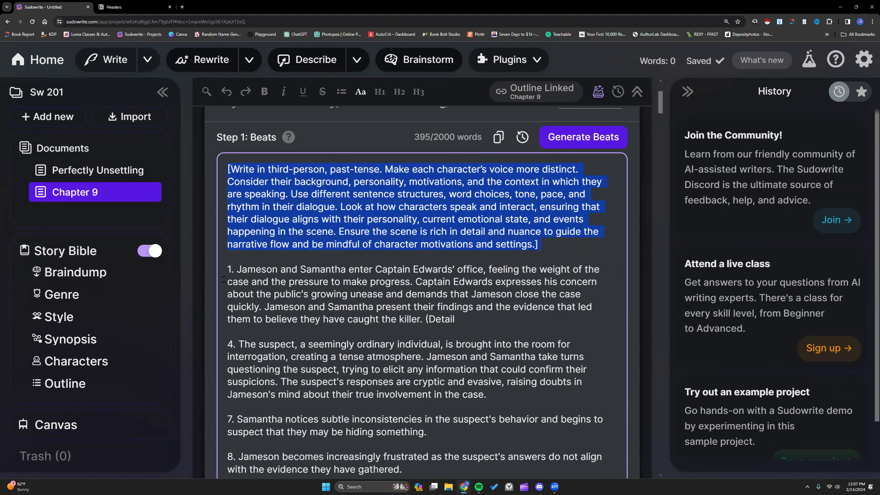
left_click(464, 321)
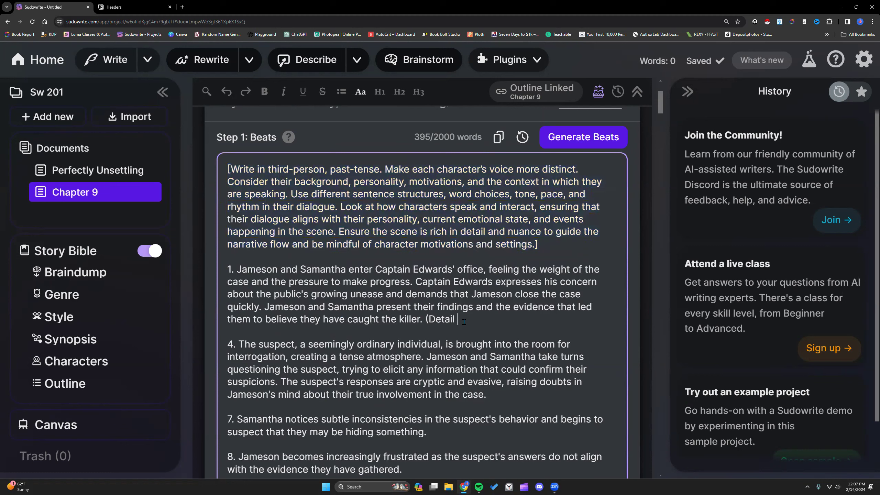
type("the evidence")
key("BackSpace")
key("BackSpace")
key("BackSpace")
key("BackSpace")
key("BackSpace")
key("BackSpace")
key("BackSpace")
key("BackSpace")
key("BackSpace")
key("BackSpace")
key("BackSpace")
key("BackSpace")
key("BackSpace")
key("BackSpace")
key("BackSpace")
key("BackSpace")
key("BackSpace")
type("scribe the evidence in detail and h")
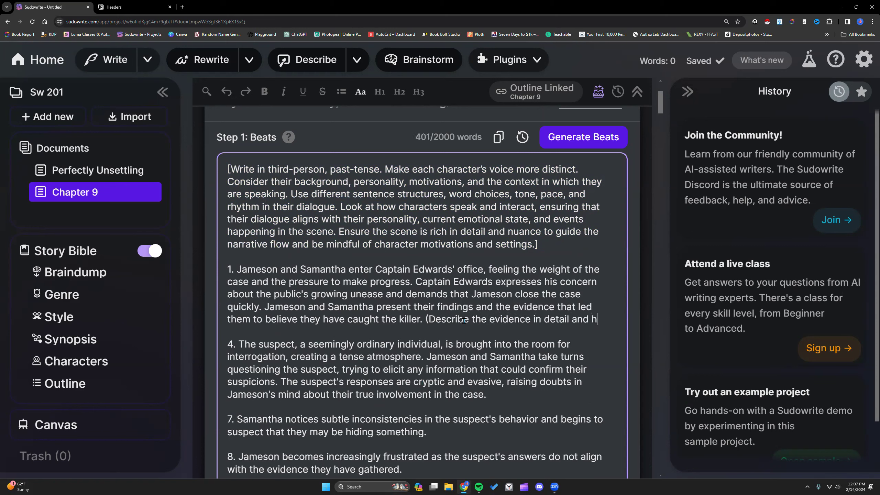
type("ow it connects the suspect to eh")
key("BackSpace")
key("BackSpace")
type("the killings")
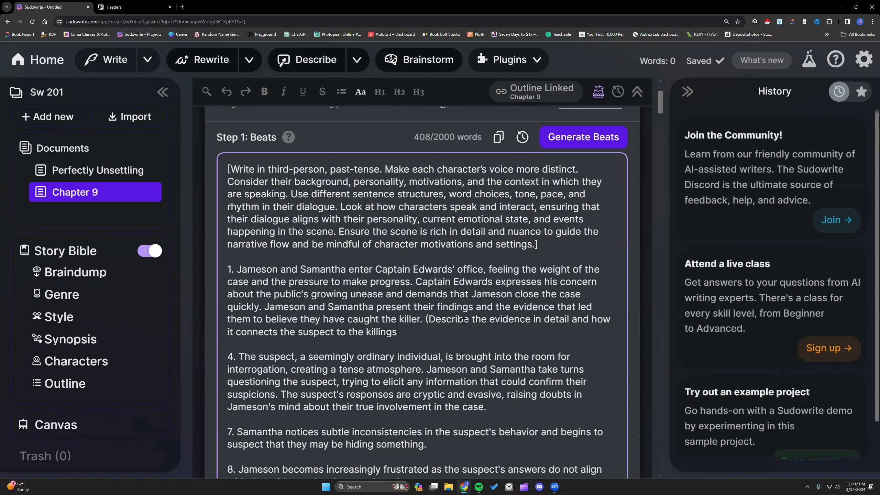
type(".)")
scroll(450, 277, "down", 3)
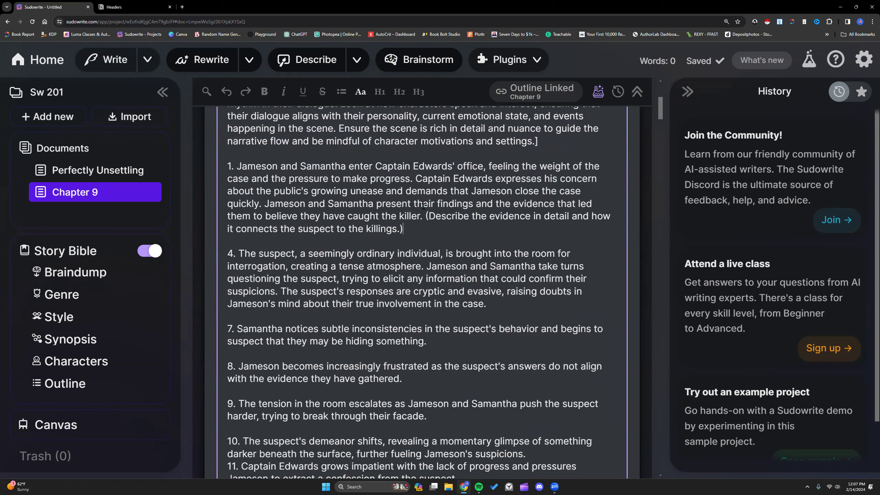
left_click_drag(426, 216, 432, 225)
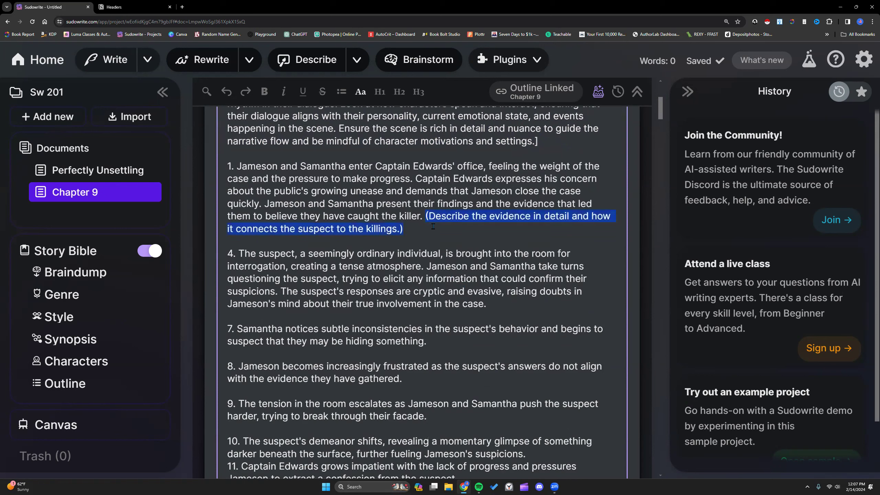
left_click(420, 229)
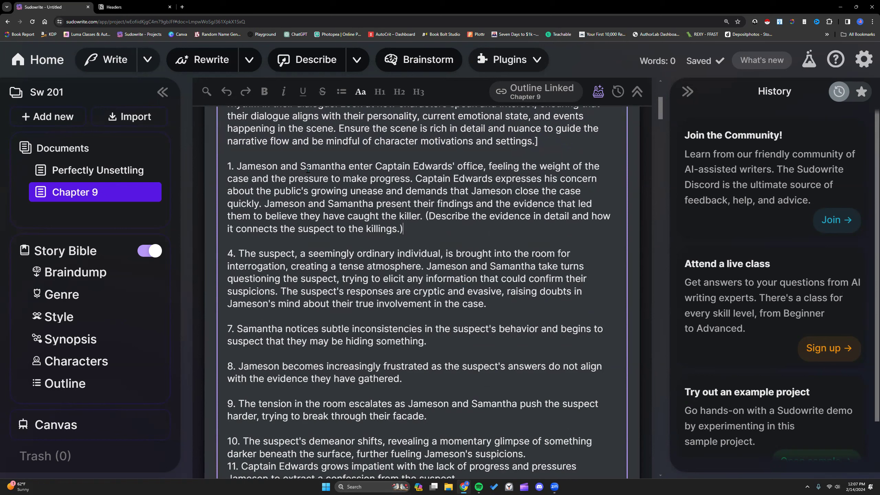
left_click_drag(425, 215, 440, 230)
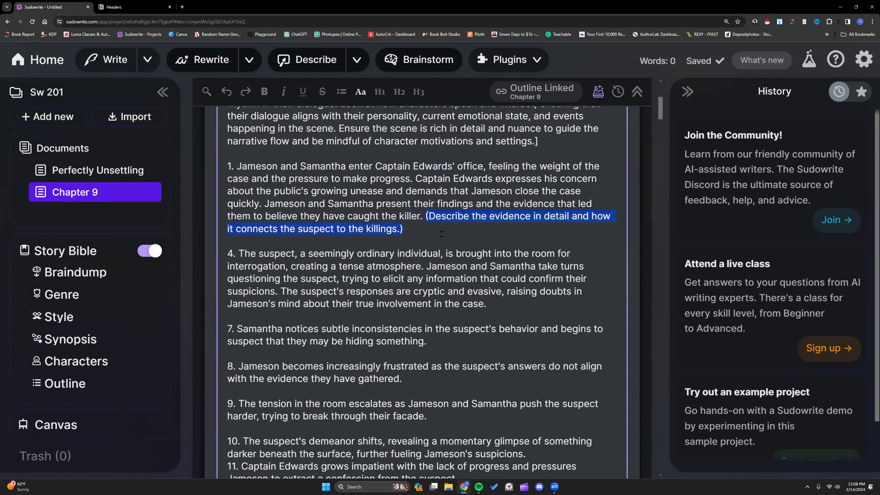
- Add the instruction "[Use vulgar dialogue for the argument between the detective and the suspect.]" to the end of beat 7
left_click(501, 303)
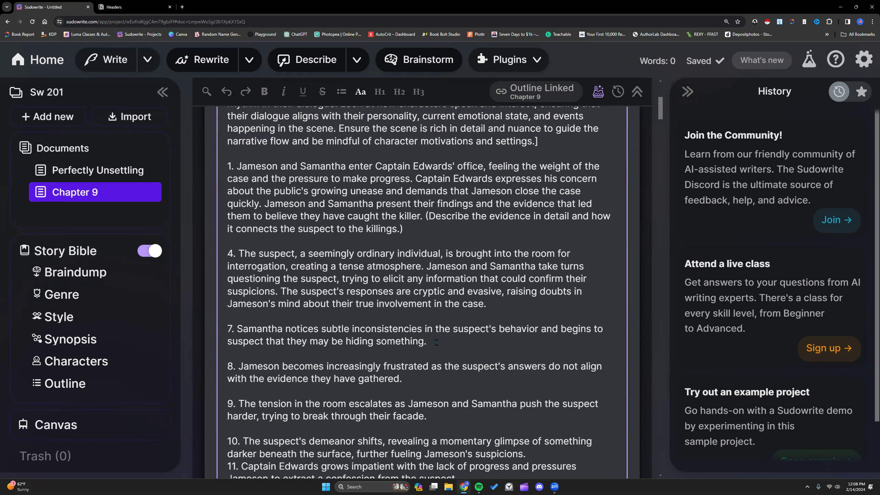
type("[Use vulgar dialogue to high")
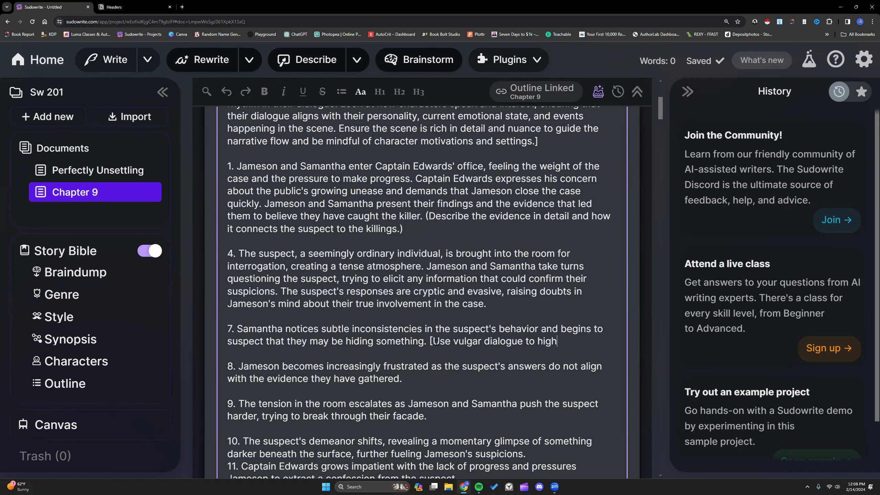
key("BackSpace")
key("BackSpace")
key("BackSpace")
key("BackSpace")
type("to describ")
type("e the int")
key("BackSpace")
key("BackSpace")
key("BackSpace")
type("argue")
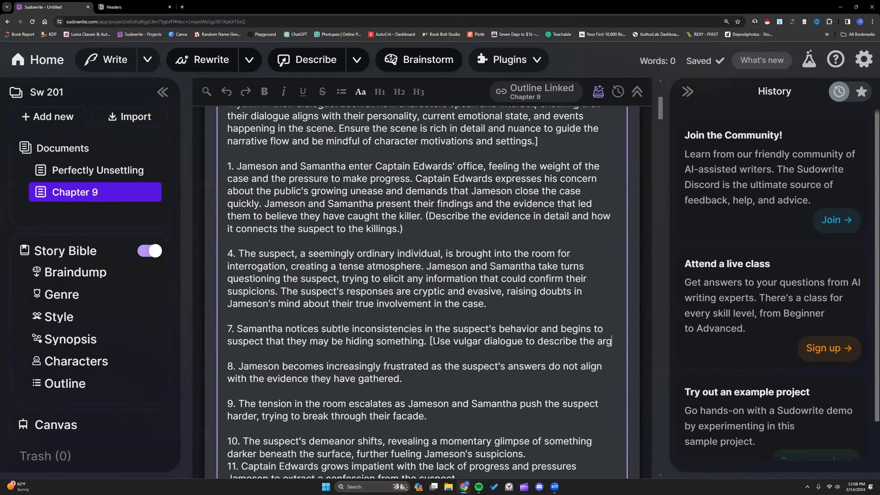
key("ctrl+BackSpace")
key("ctrl+BackSpace")
key("ctrl+BackSpace")
key("ctrl+BackSpace")
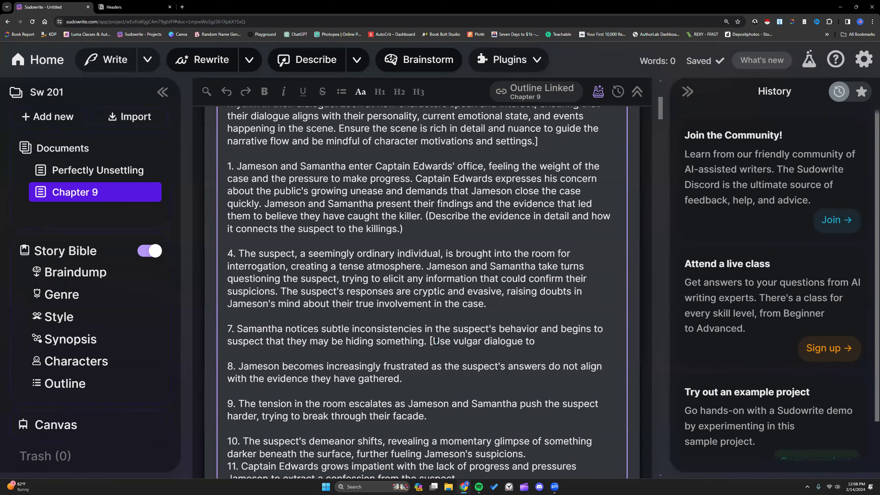
type("for the argument be")
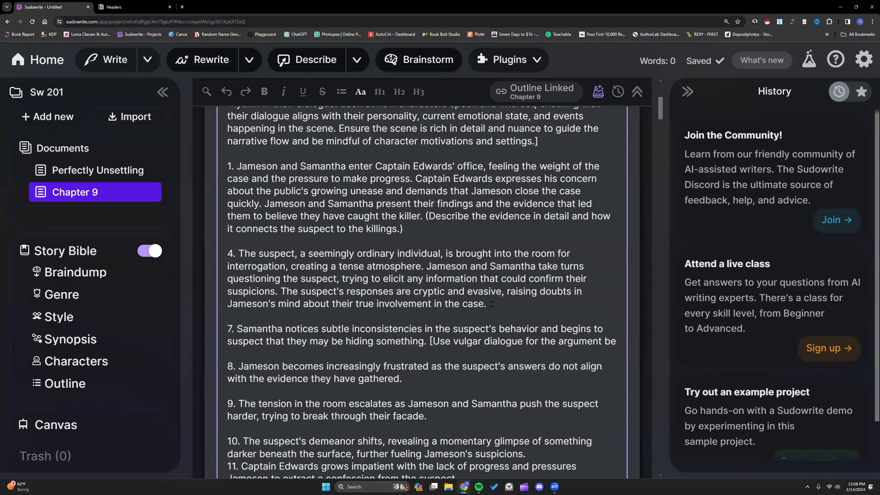
left_click_drag(424, 213, 437, 231)
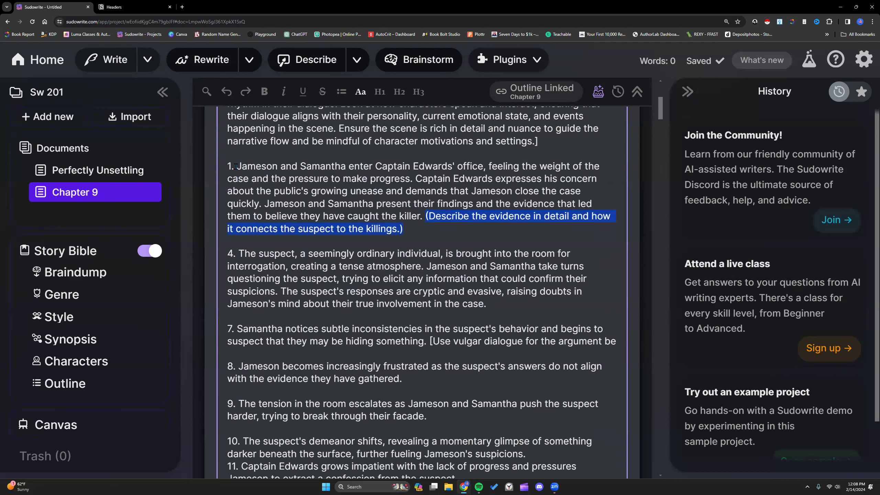
left_click(496, 305)
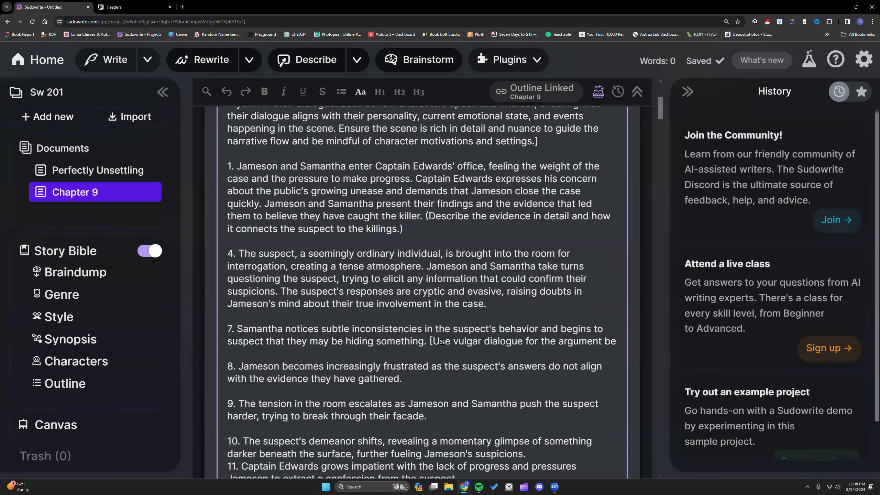
left_click(549, 349)
type("twee")
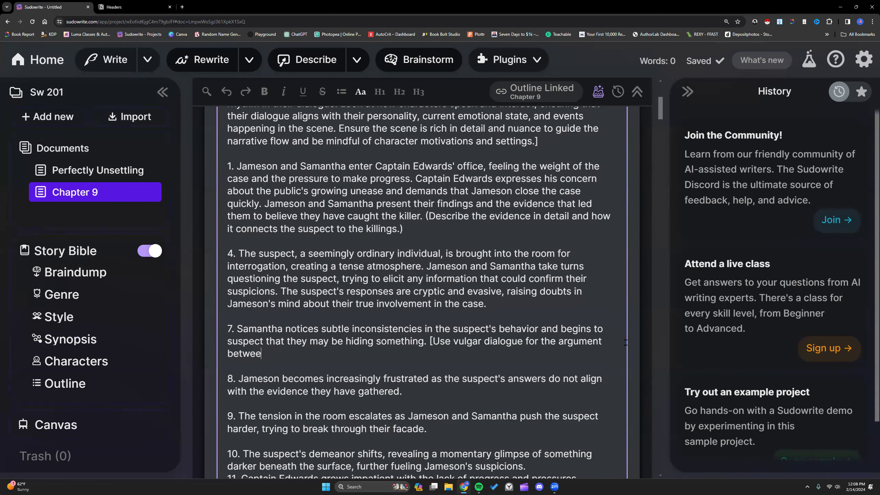
type("n the detective and ")
type("the susp")
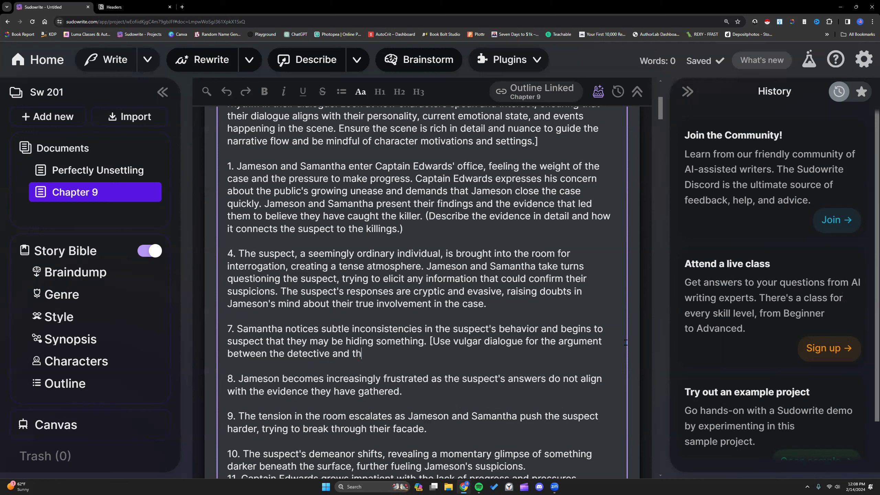
type("ect.]")
- Delete the vulgar-dialogue instruction from beat 7 and keep a blank line before beat 8
left_click_drag(429, 341, 444, 360)
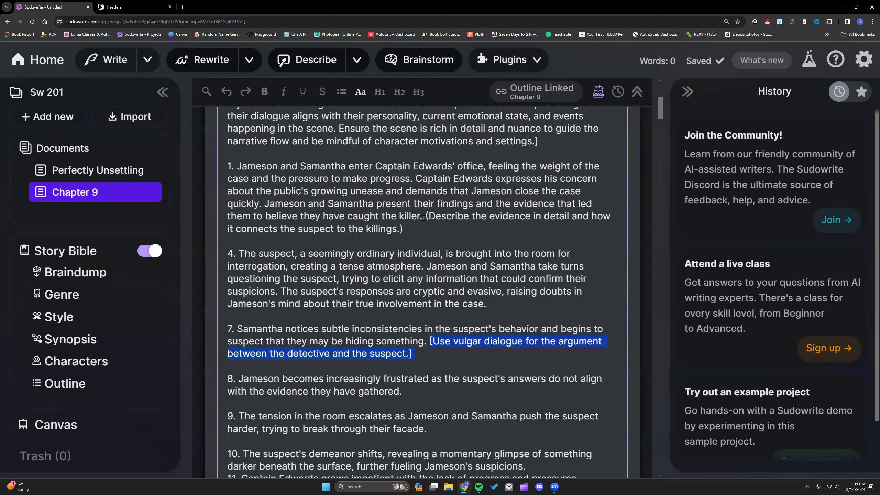
scroll(432, 321, "up", 2)
scroll(432, 324, "down", 2)
key("BackSpace")
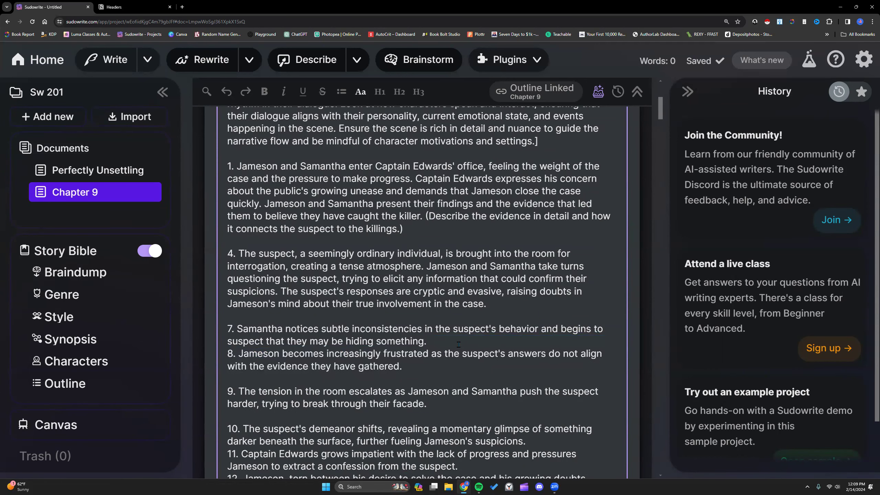
key("Return")
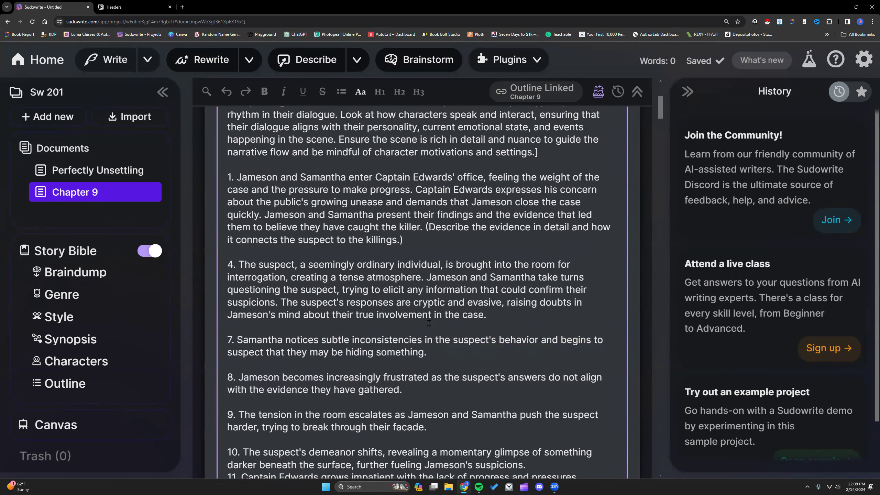
- Generate the chapter prose from the beats in Most Accurate mode, pausing it after the first pair of beats
scroll(429, 323, "up", 1)
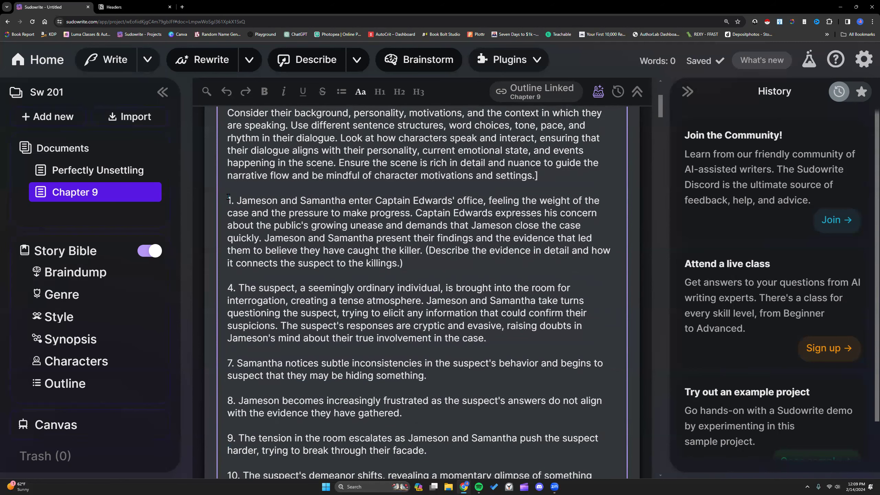
scroll(307, 264, "down", 10)
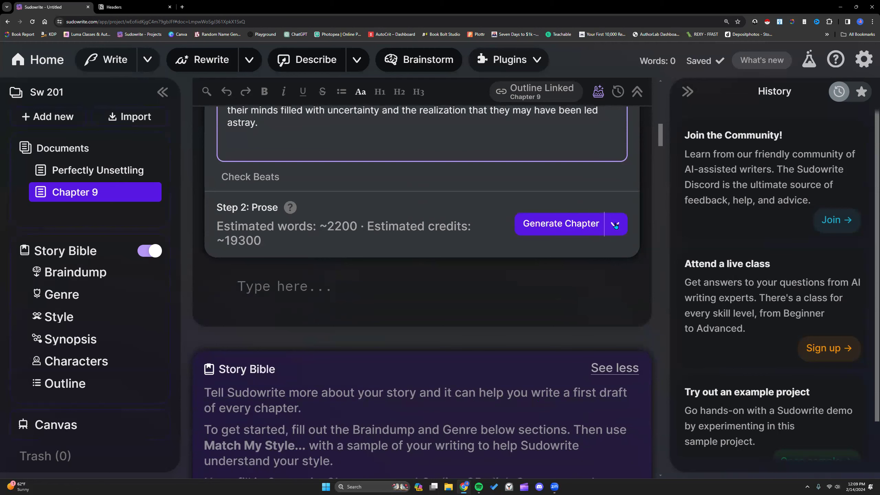
left_click(615, 225)
left_click(599, 279)
left_click(565, 223)
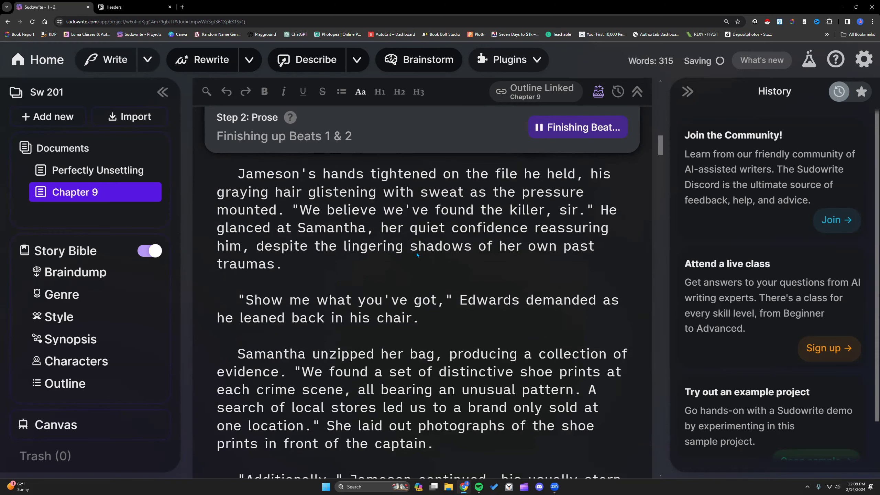
- Review the generated prose for beats 1 and 2, including its closing paragraph, against the beats it was written from
scroll(416, 251, "down", 3)
scroll(417, 254, "down", 15)
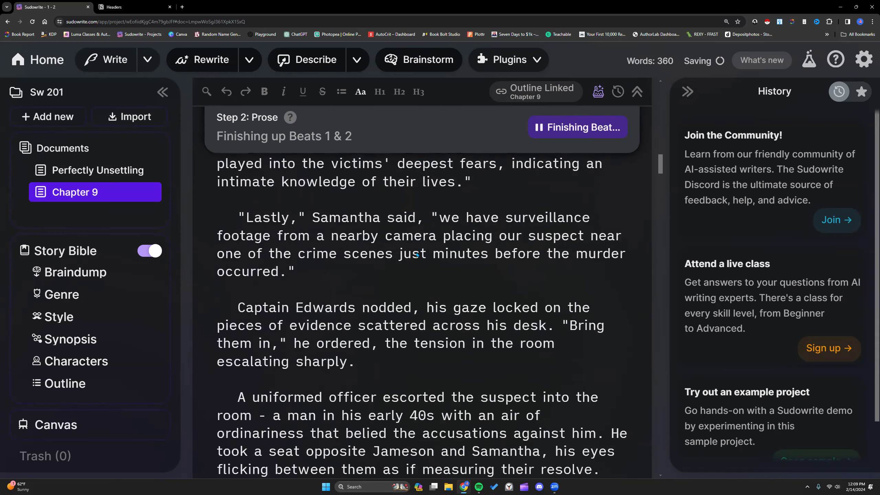
scroll(417, 252, "down", 4)
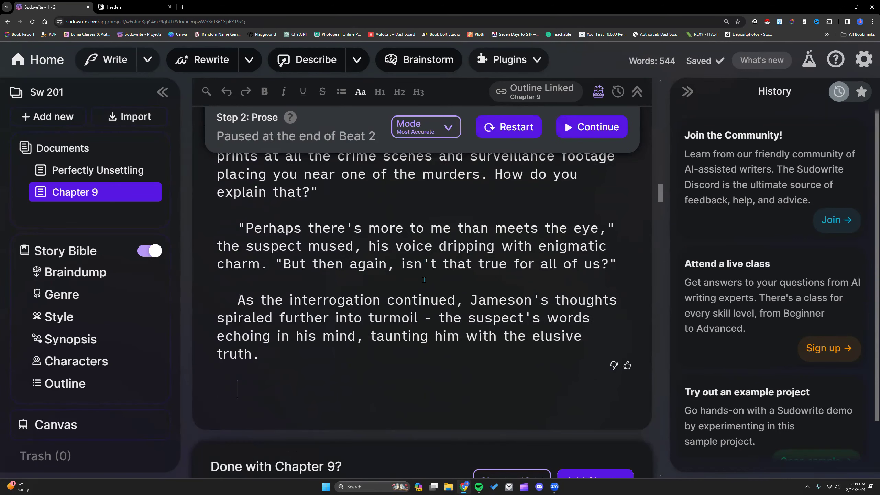
left_click_drag(269, 356, 294, 287)
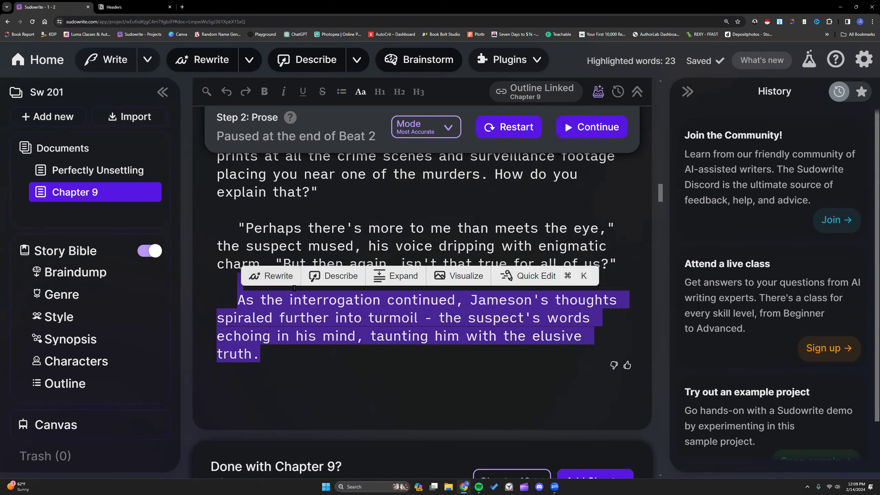
left_click(333, 206)
scroll(361, 324, "up", 4)
scroll(361, 324, "up", 15)
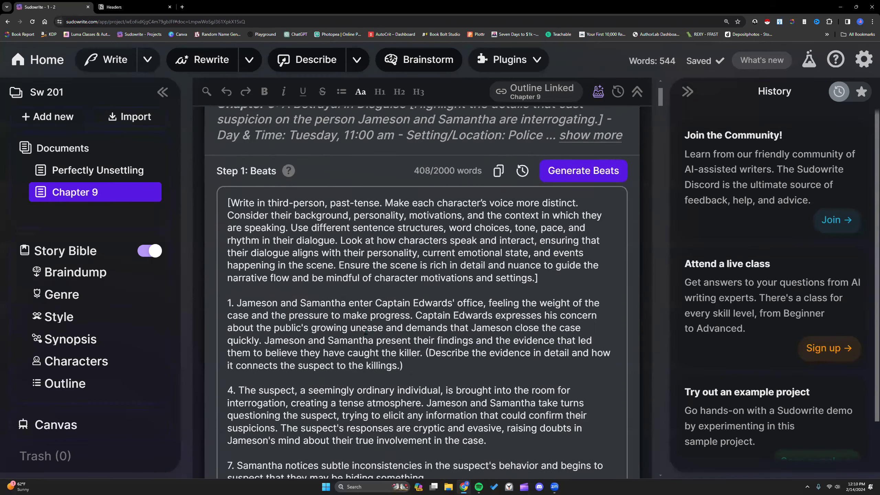
scroll(364, 331, "up", 3)
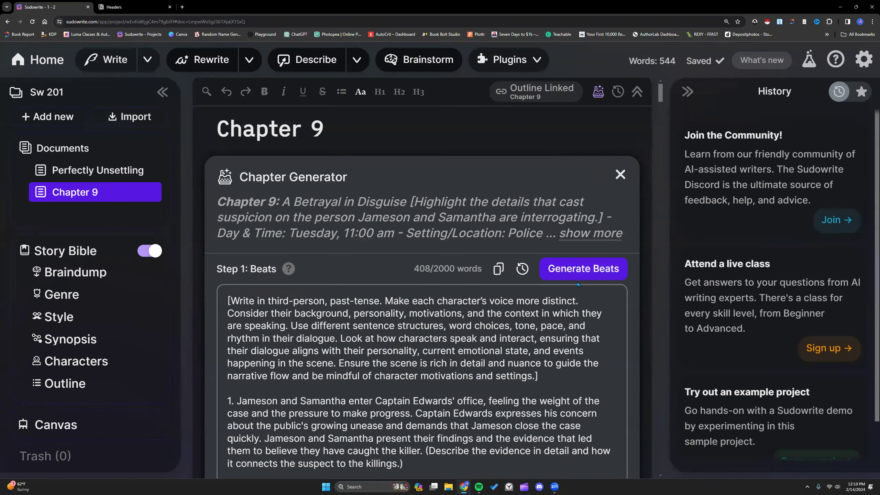
- Close the Chapter Generator to view only the chapter text, and bring the generator back
left_click(620, 174)
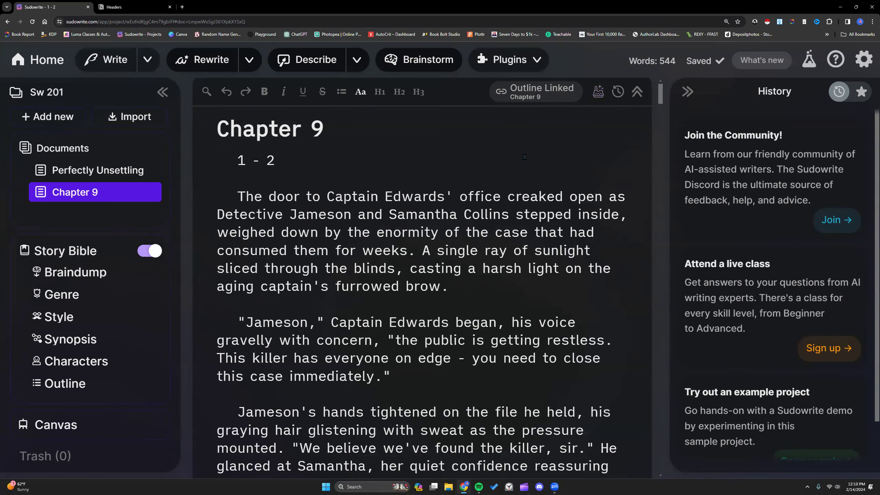
left_click(598, 93)
left_click(599, 93)
left_click(599, 93)
- View the writing modes available for the paused prose generation without changing the mode
scroll(535, 226, "down", 4)
scroll(536, 227, "down", 15)
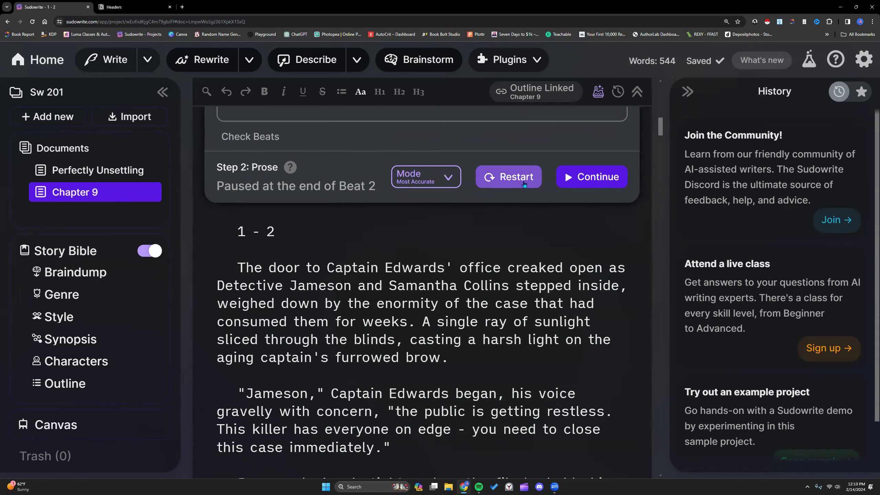
left_click(447, 178)
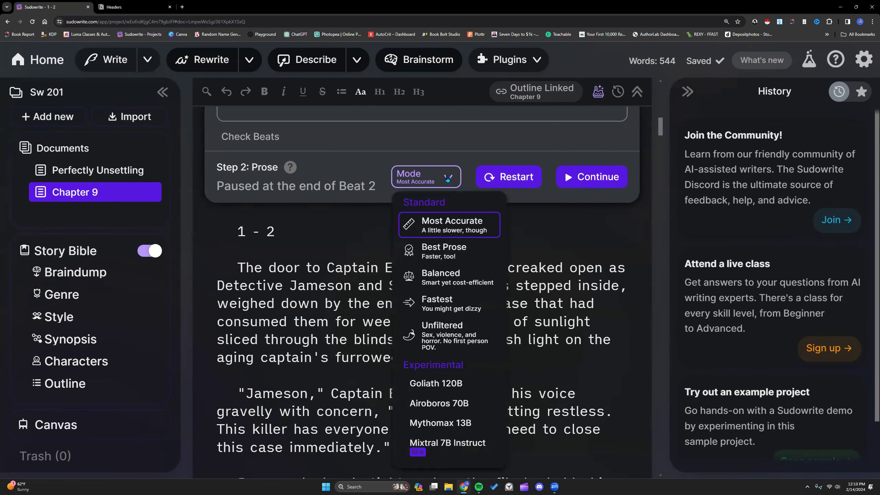
left_click(366, 284)
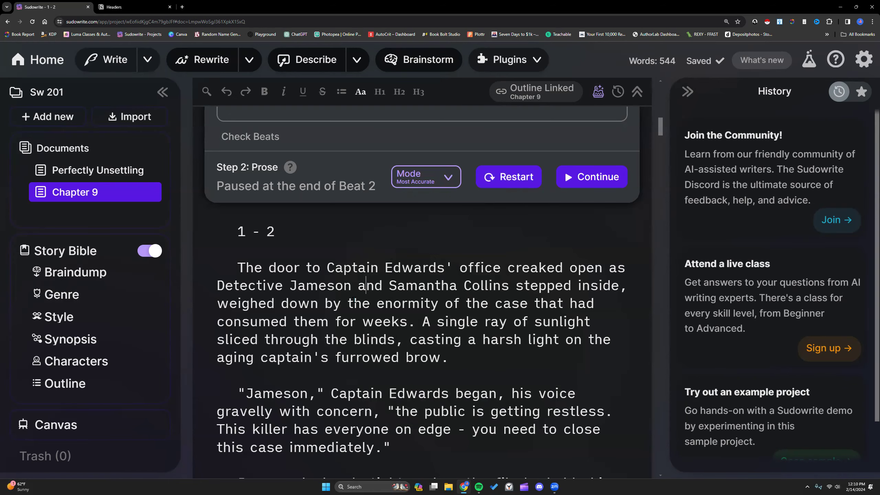
- Remove the last two paragraphs of the generated prose, so it ends with Samantha's line "How do you explain that?"
scroll(353, 299, "down", 10)
scroll(353, 298, "down", 20)
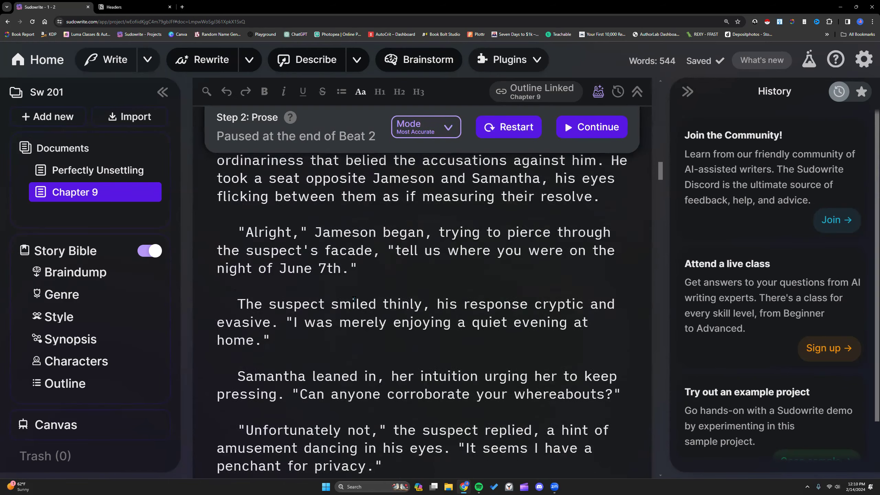
scroll(353, 299, "down", 5)
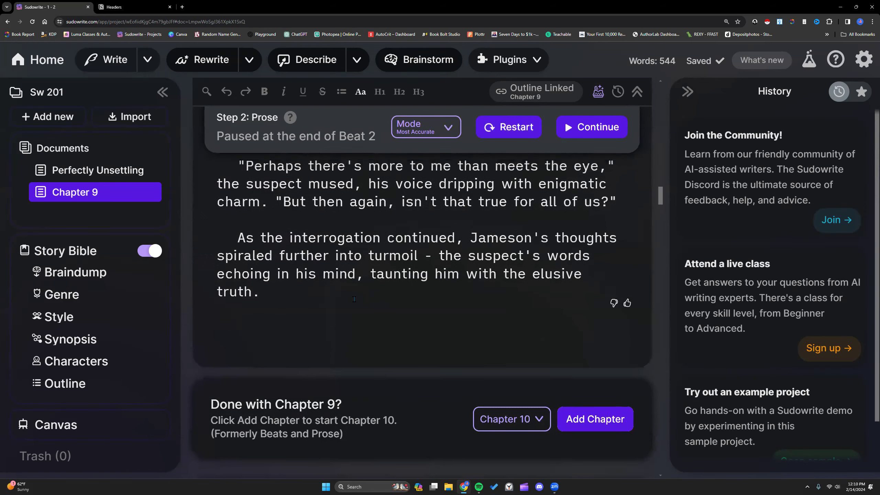
key("ctrl+z")
- Continue the prose generation in Best Prose mode and pause it once beats 3 and 4 are finished
left_click(426, 127)
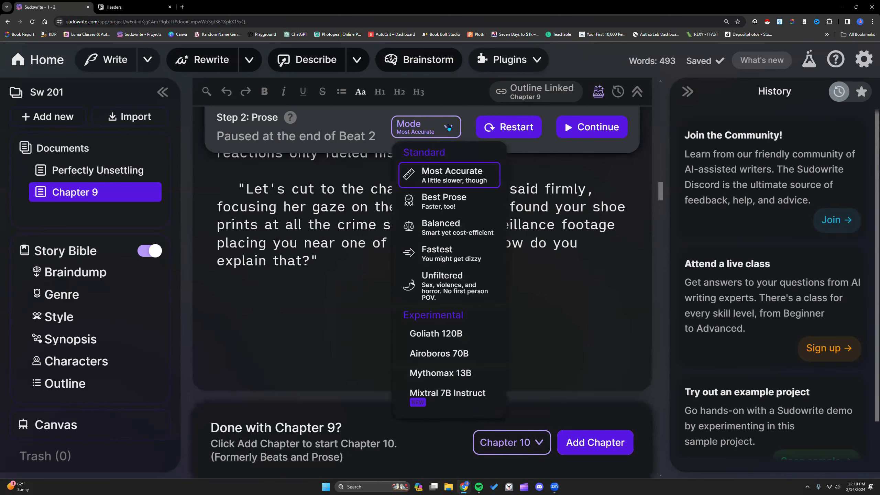
left_click(442, 196)
left_click(585, 126)
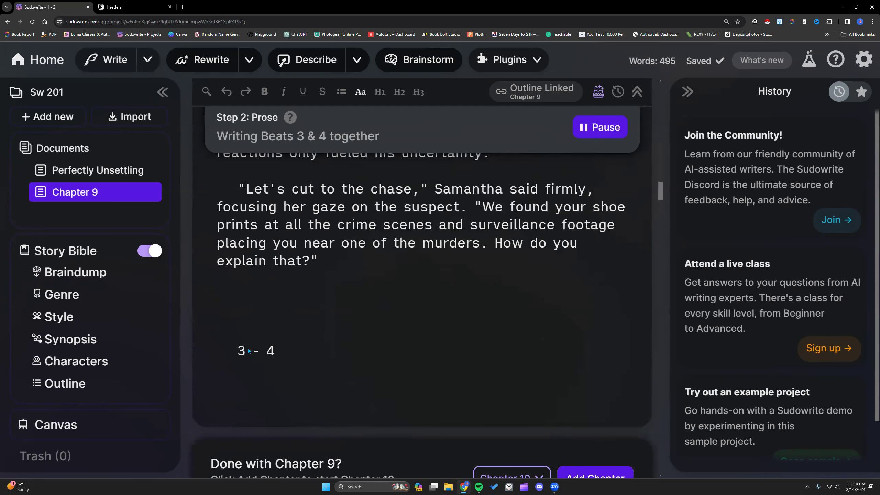
left_click(594, 127)
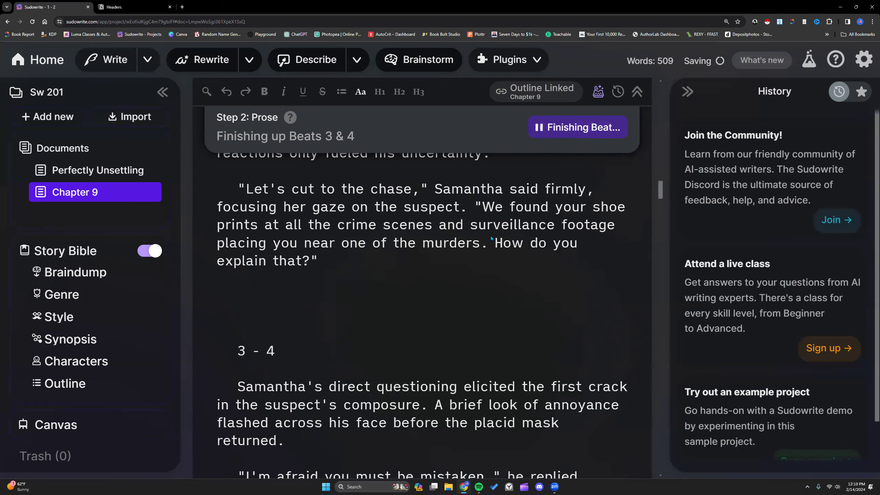
- Review how the new prose for beats 3 and 4 follows on from the earlier interrogation scene
scroll(294, 210, "up", 2)
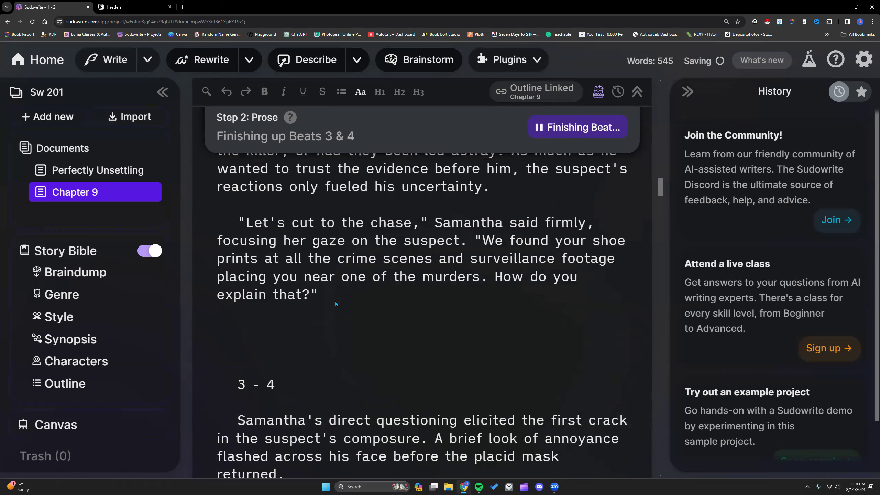
scroll(337, 304, "down", 6)
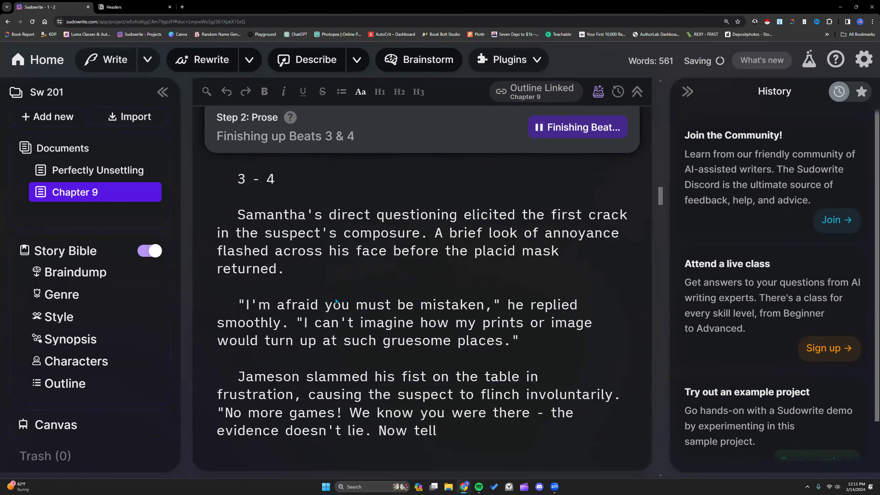
scroll(335, 299, "up", 15)
scroll(335, 299, "up", 20)
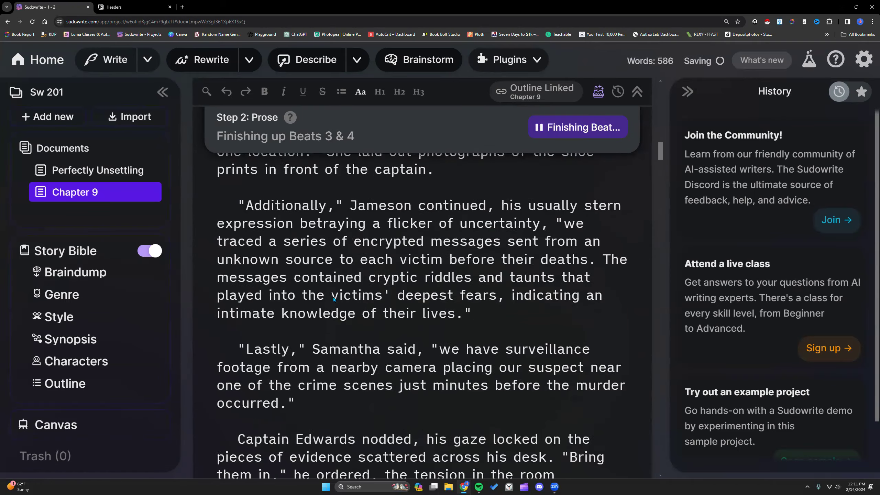
- Start a separate line numbered "1." in the beats text, spaced below beat 15
scroll(333, 297, "up", 3)
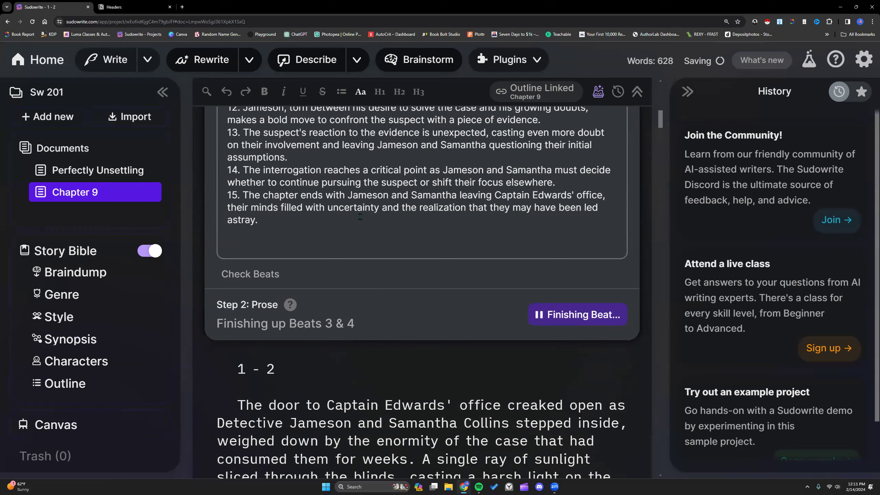
scroll(354, 205, "up", 3)
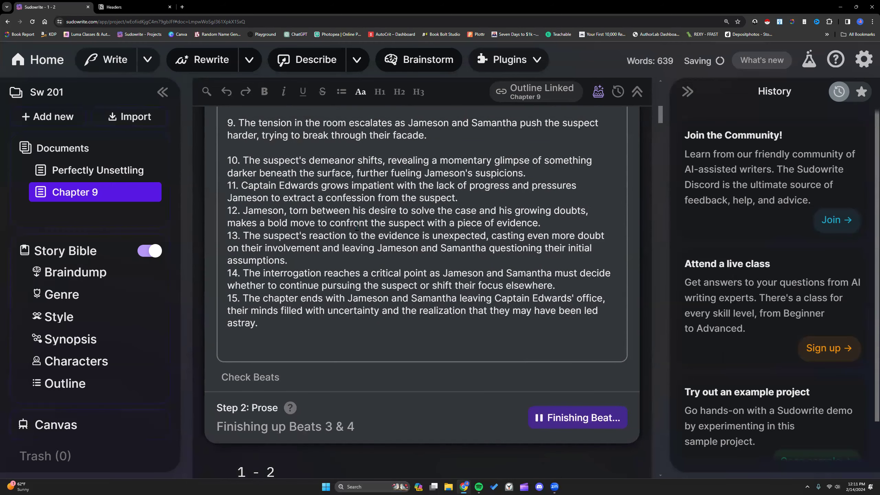
scroll(355, 217, "up", 10)
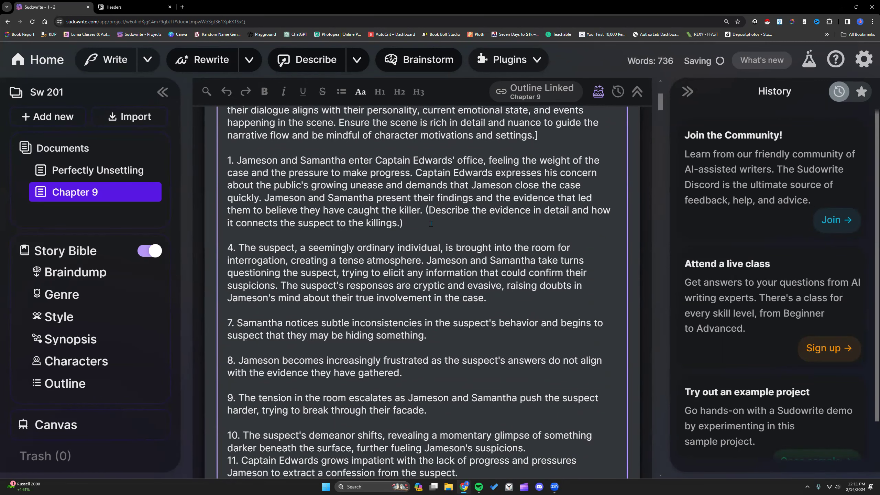
scroll(430, 223, "down", 10)
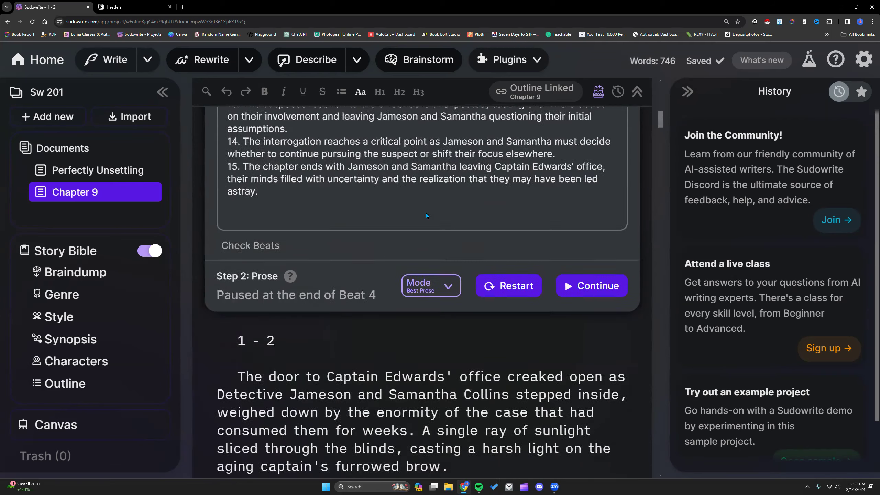
left_click(294, 168)
key("Return")
key("Return")
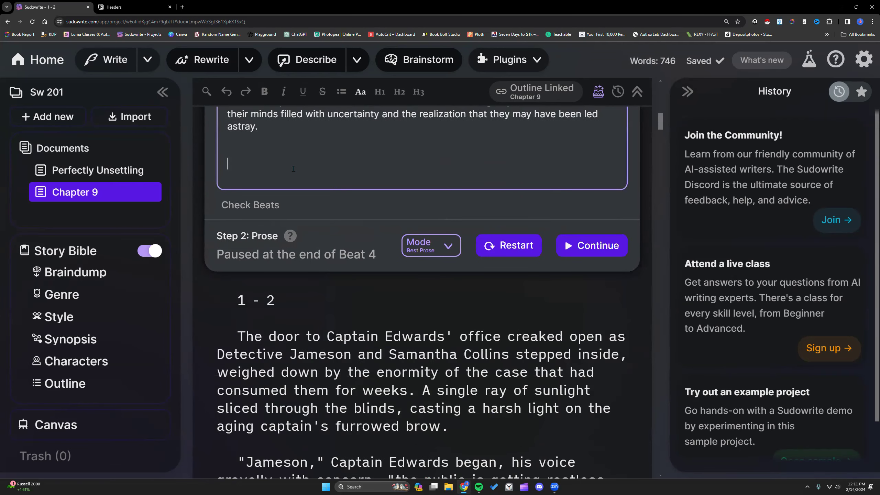
scroll(271, 310, "up", 4)
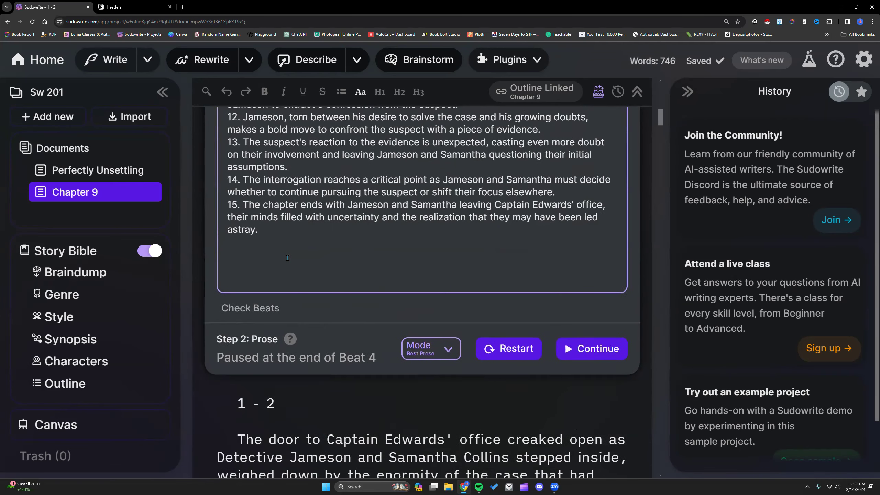
type("1.")
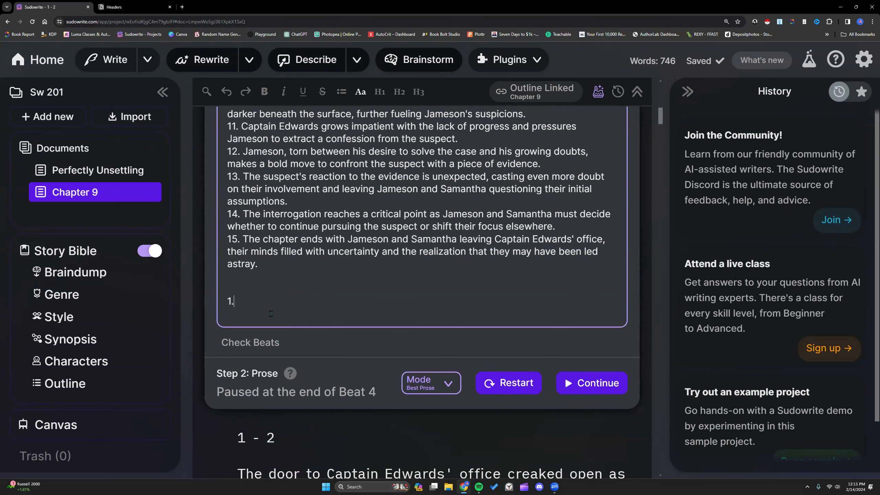
- Review the opening paragraphs of the generated prose through the evidence presentation, and look back over the chapter beats
scroll(271, 314, "down", 4)
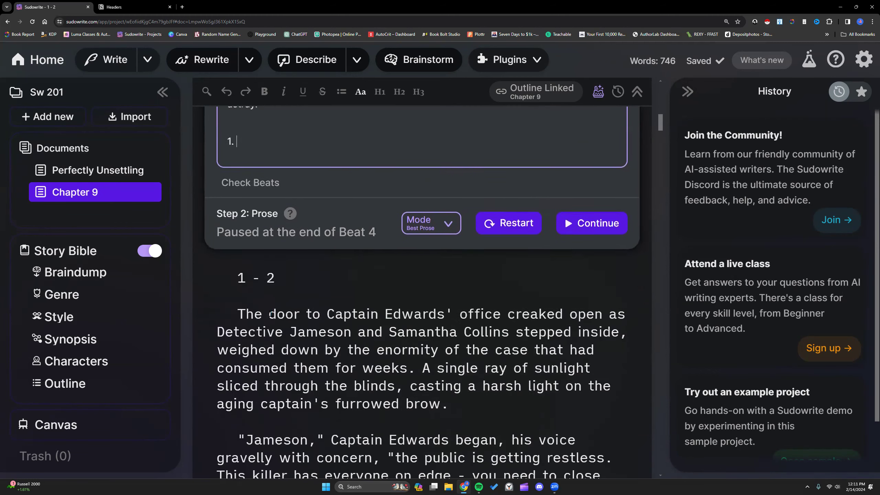
scroll(433, 394, "down", 2)
scroll(433, 395, "down", 6)
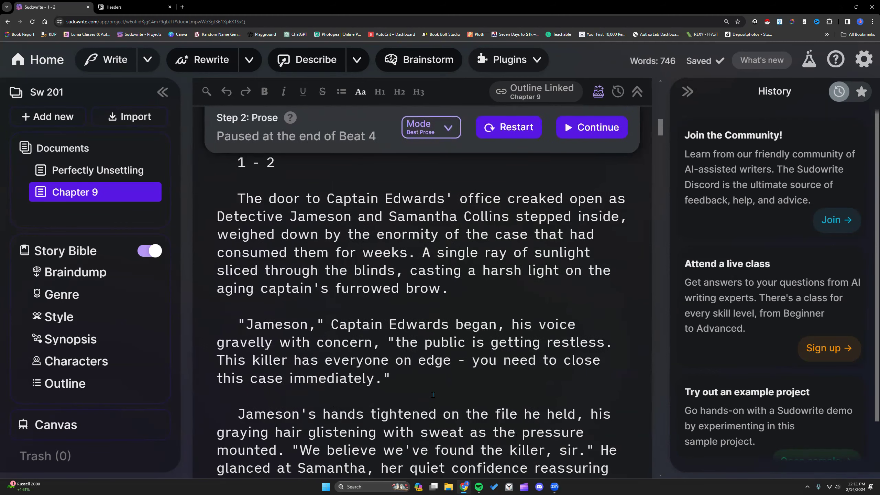
scroll(432, 394, "down", 1)
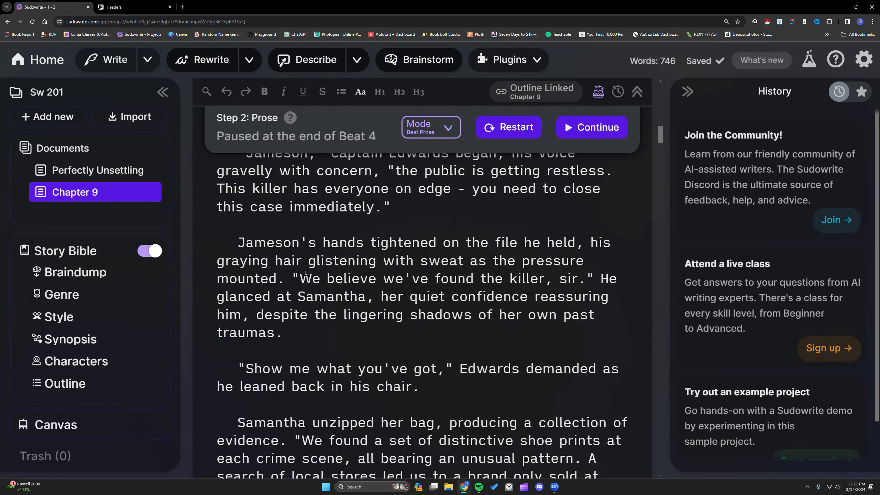
scroll(308, 284, "down", 1)
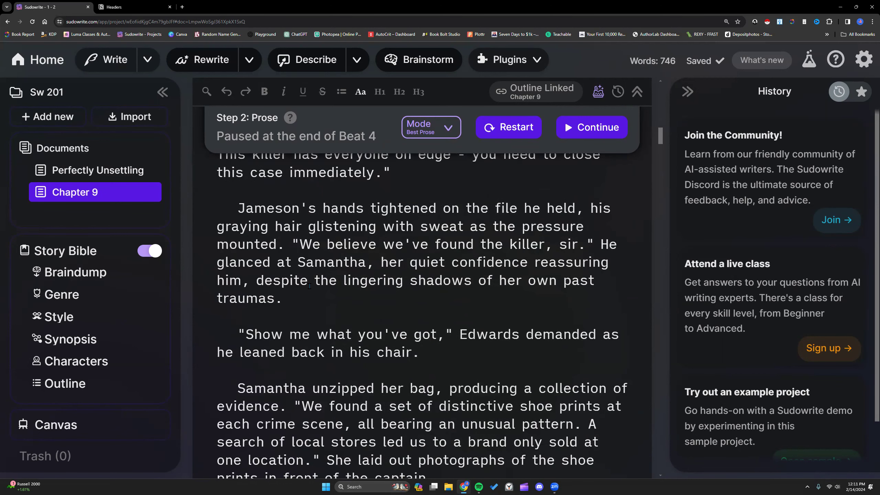
scroll(309, 285, "down", 5)
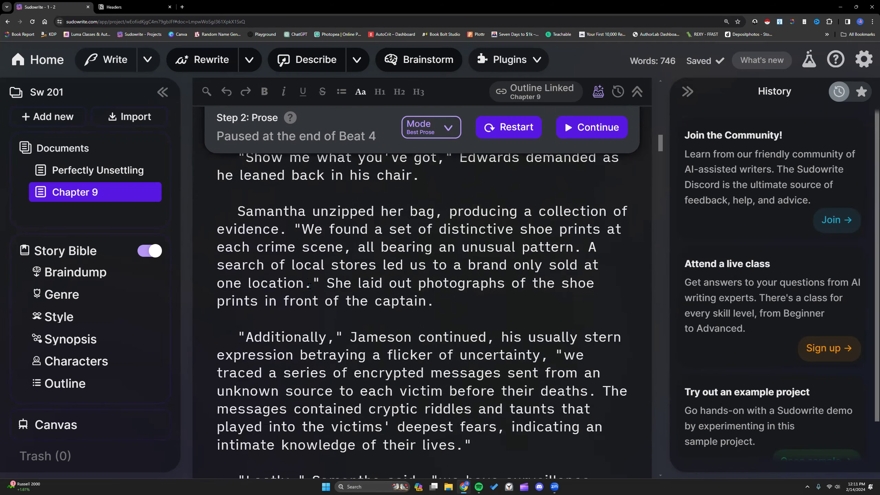
scroll(309, 286, "down", 1)
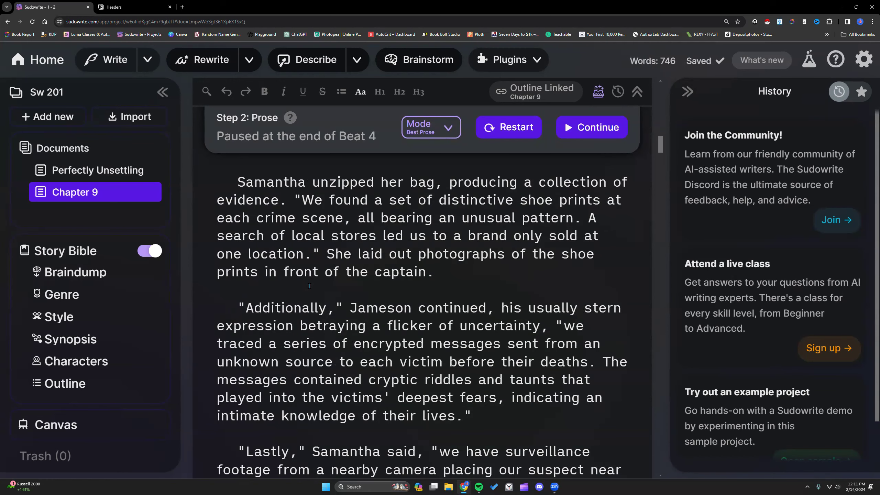
scroll(309, 285, "up", 12)
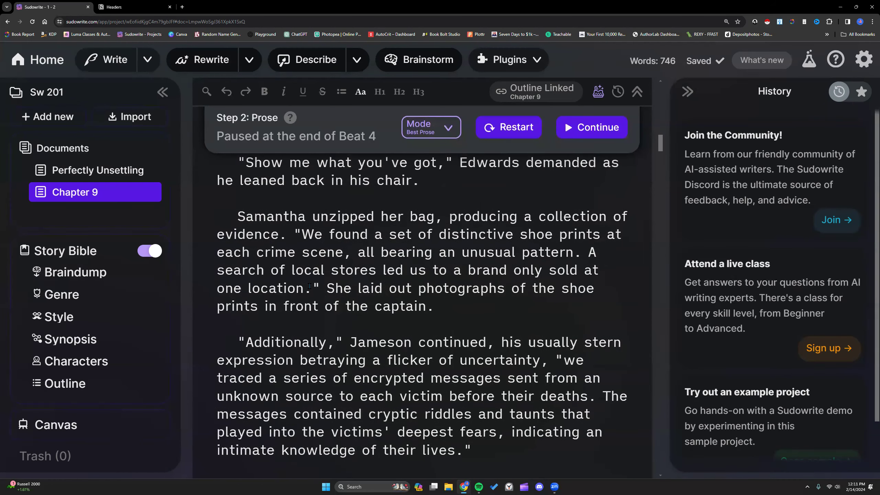
scroll(308, 286, "up", 7)
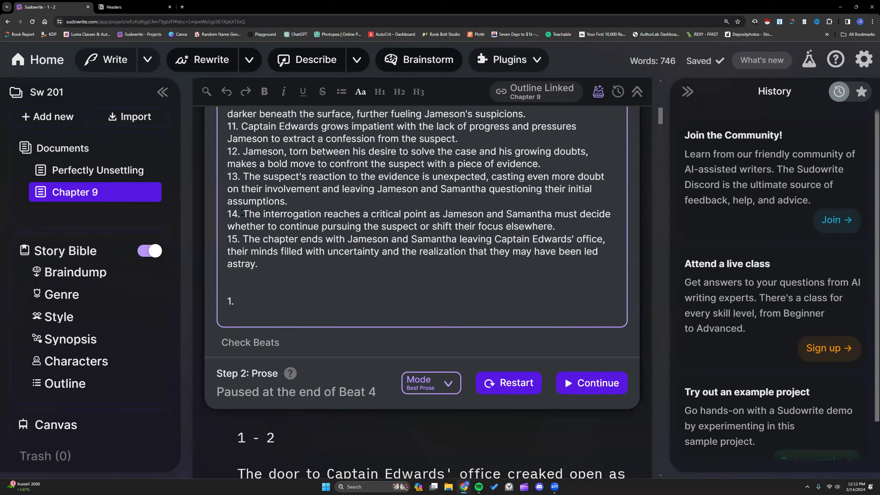
scroll(252, 220, "up", 4)
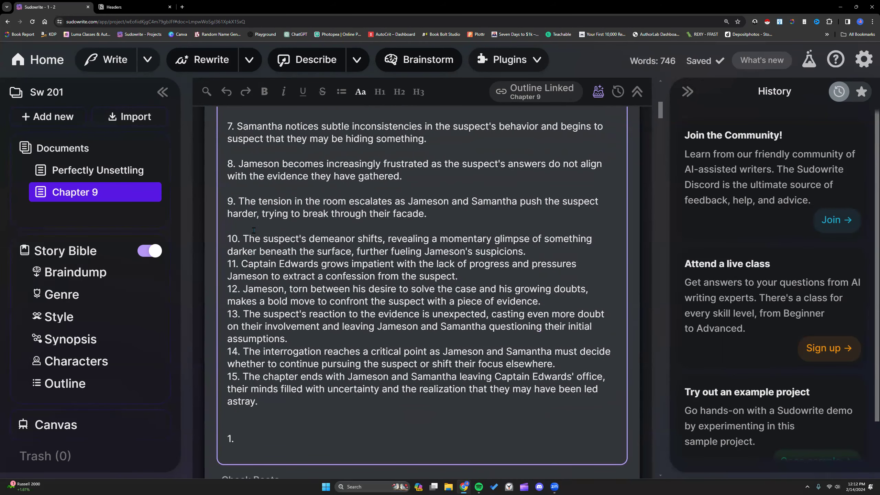
scroll(288, 338, "down", 2)
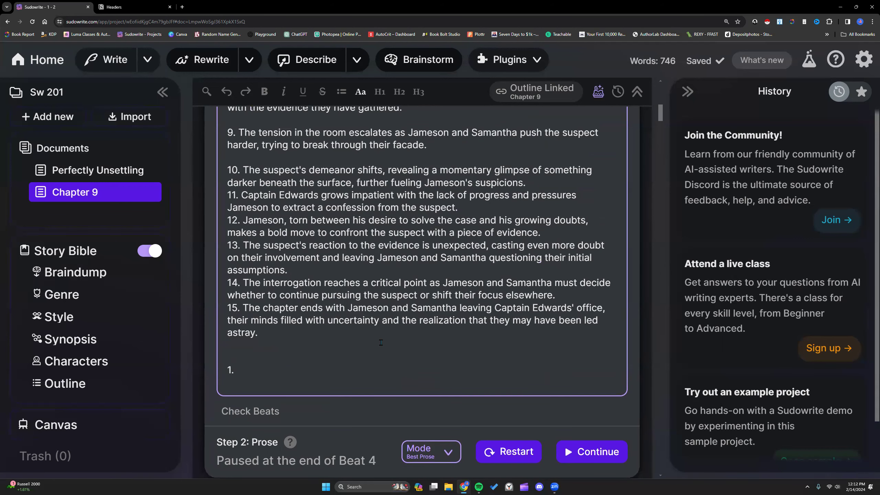
scroll(380, 342, "up", 4)
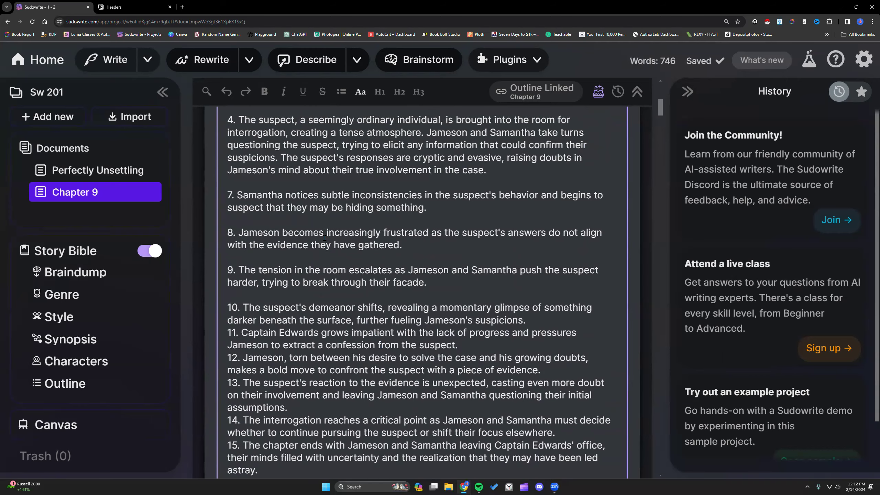
scroll(326, 253, "up", 6)
- Append to beat 4 the note "(Jameson and Samantha are still in the car driving. Jameson and Samantha do not reach their destination yet.)"
left_click_drag(228, 236, 507, 383)
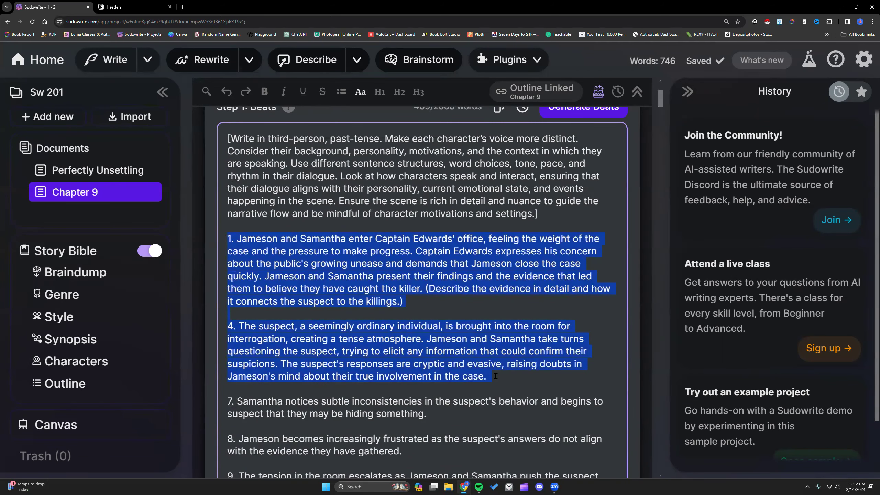
left_click(492, 376)
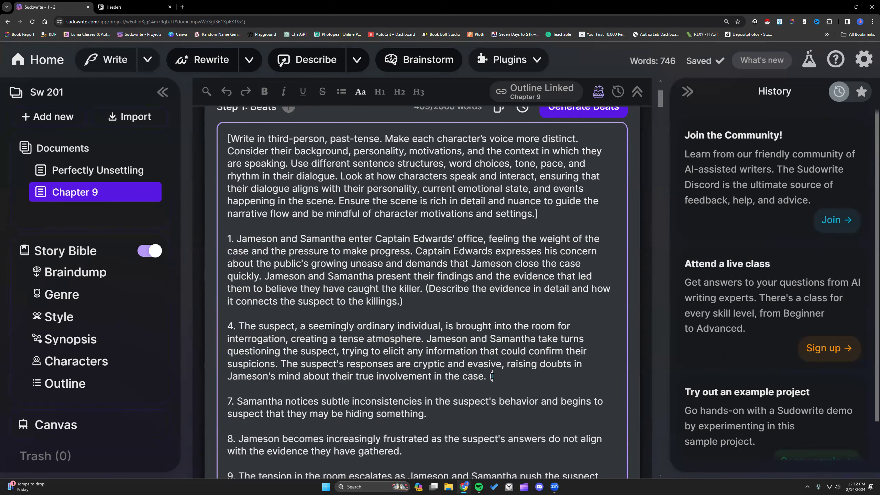
scroll(492, 376, "down", 4)
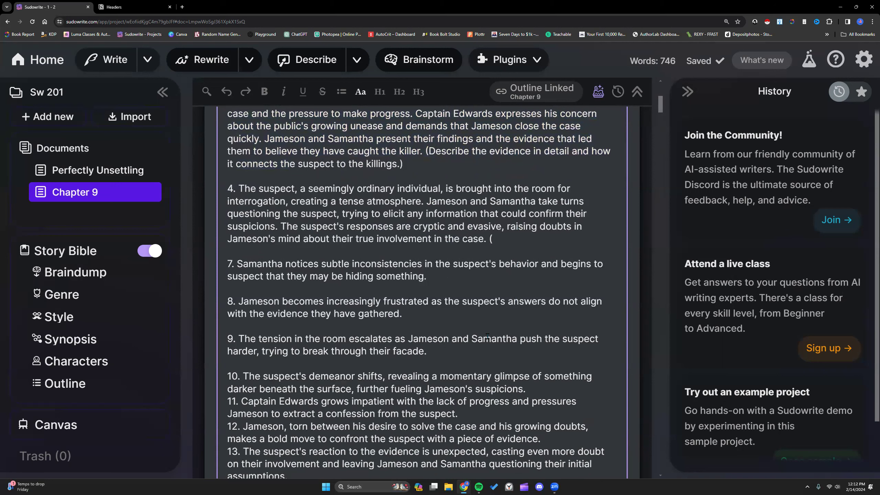
type("(Jameso")
type("n and Samant")
type("ha are still in th")
type("e car driving")
type(". ")
type("Jameson and")
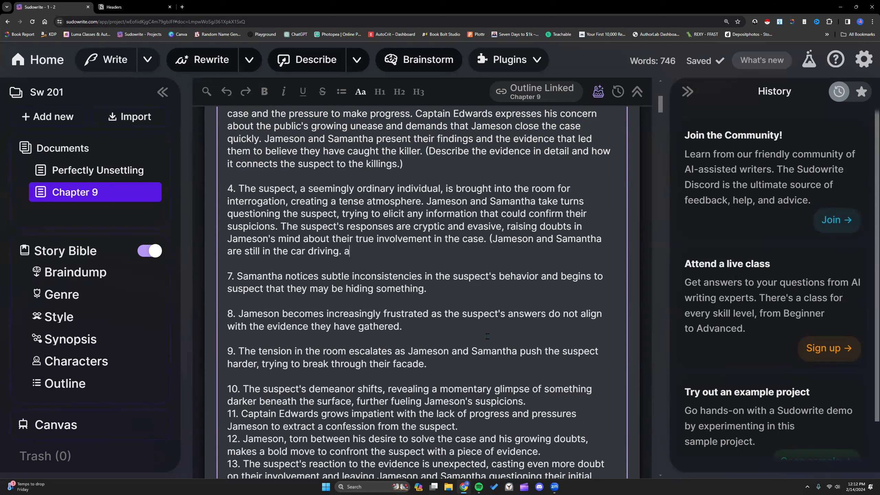
type(" Sam")
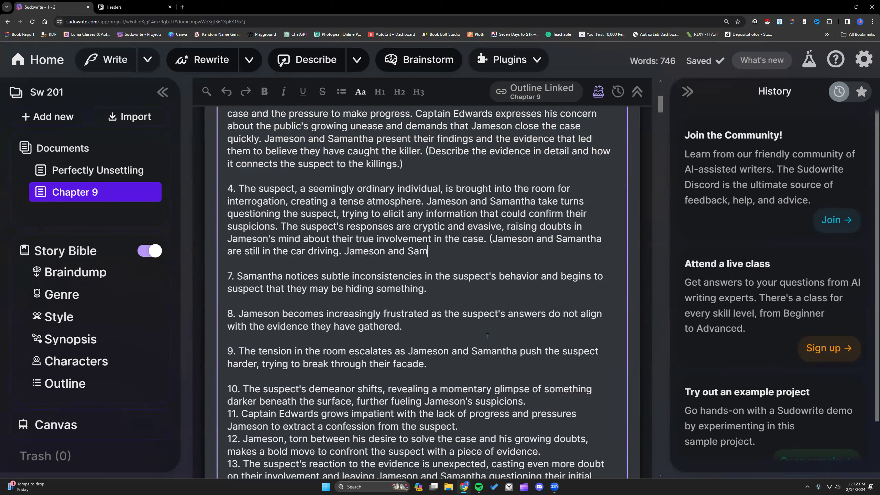
type("antha do not reach")
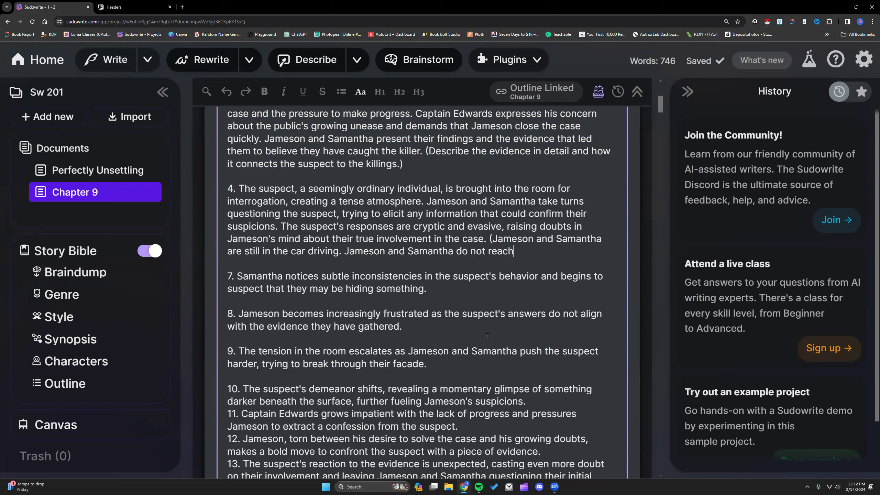
type(" their destination yet.")
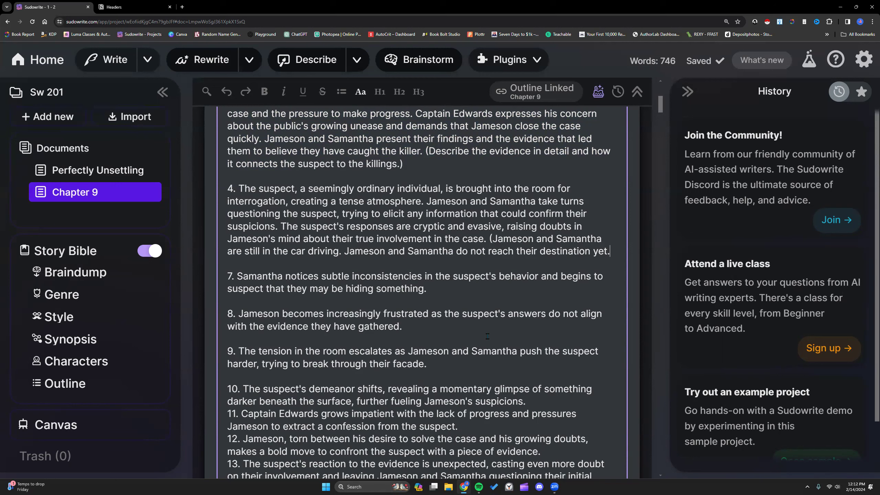
type(")")
- Delete the parenthetical note about the car drive from the end of beat 4
scroll(245, 297, "down", 1)
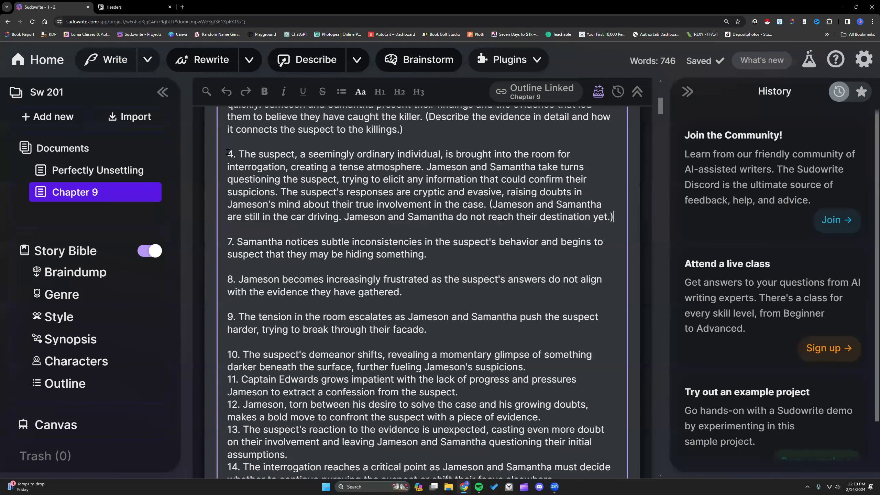
scroll(225, 145, "up", 1)
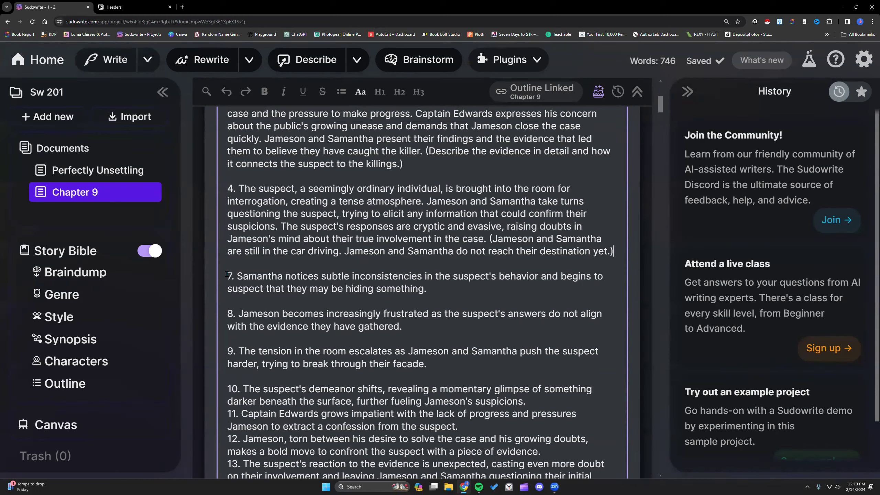
left_click_drag(487, 238, 615, 252)
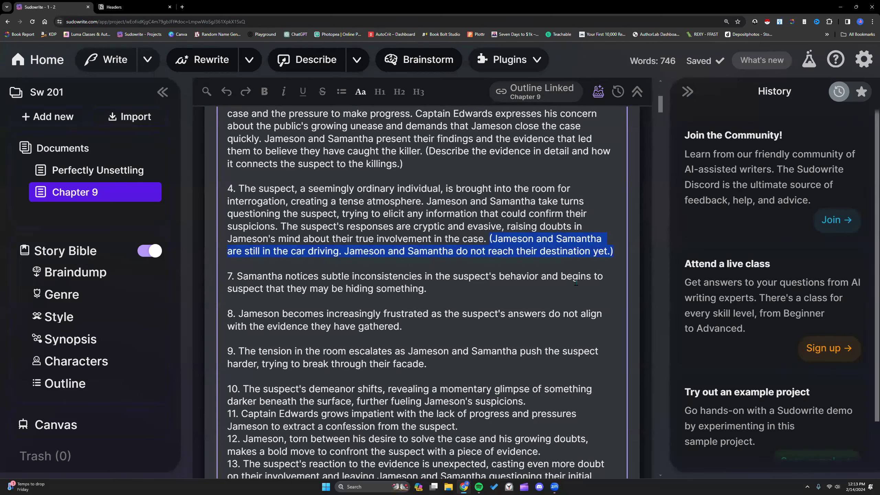
key("BackSpace")
- Write two sample instructions below the chapter beats: "1. Make me a sandwich." and "2. Cook a five course meal."
scroll(263, 270, "down", 8)
left_click(260, 263)
type("Mak")
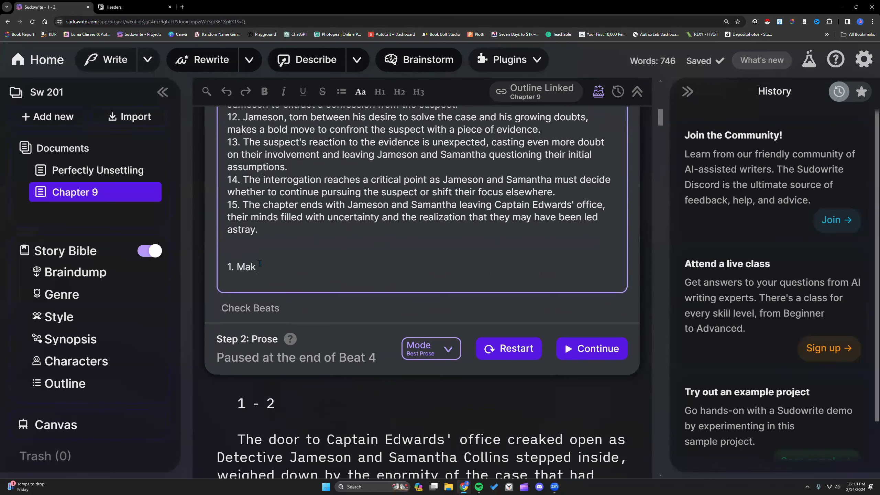
type("e me a sandwich.")
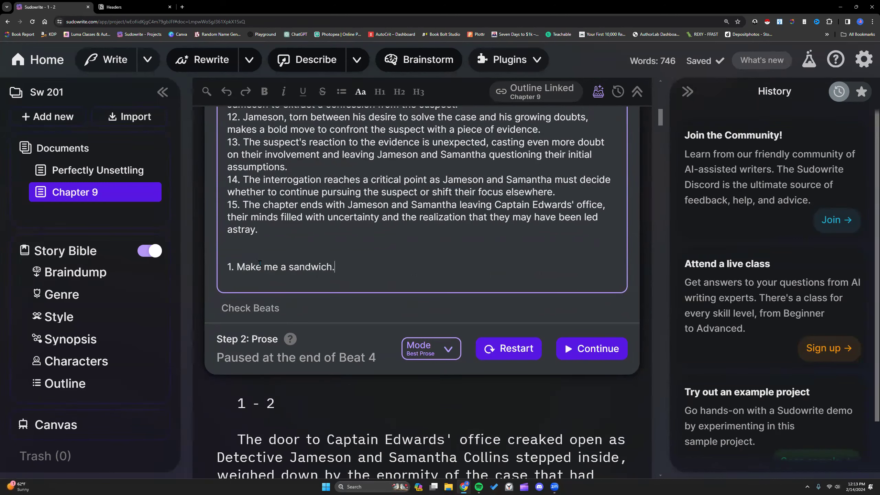
key("Return")
type("2. C")
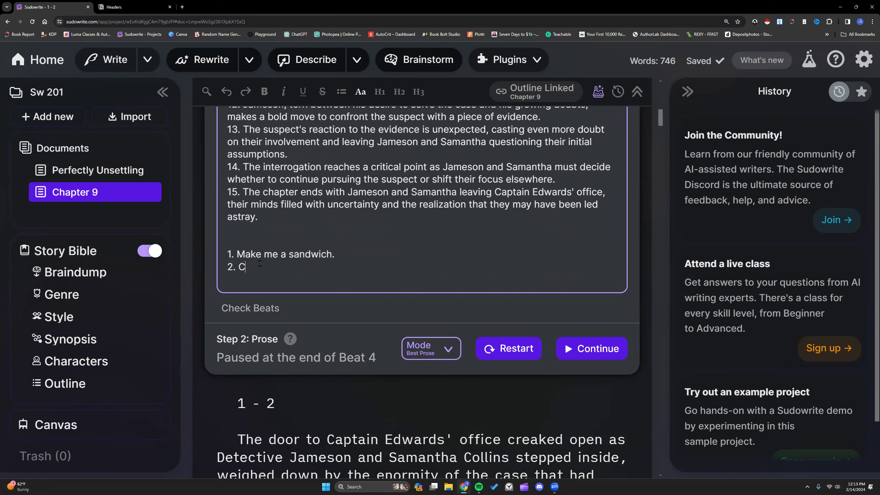
type("ook a five course meal.")
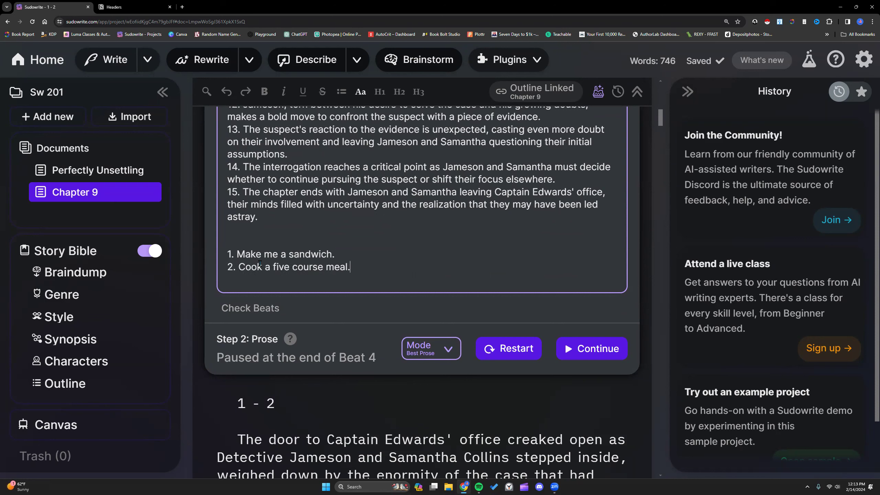
- Highlight beats 12 through 15 to point out the block of beats, and clear the selection
scroll(260, 263, "up", 2)
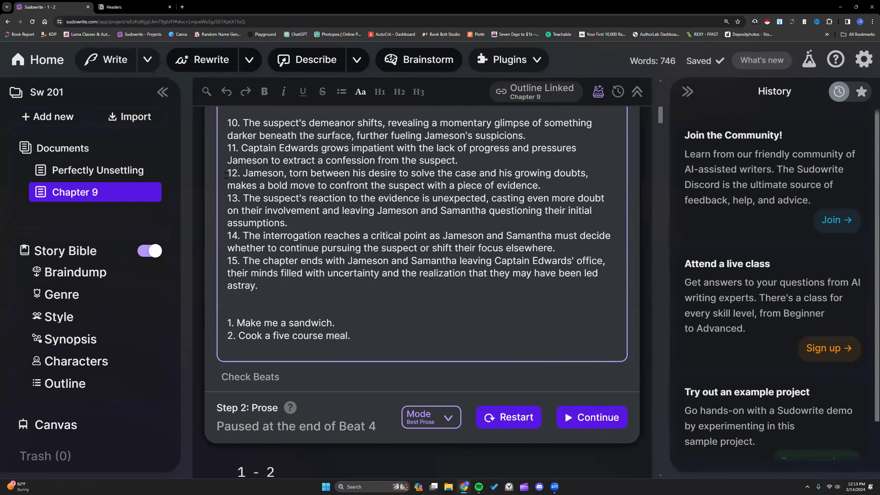
left_click_drag(227, 173, 395, 281)
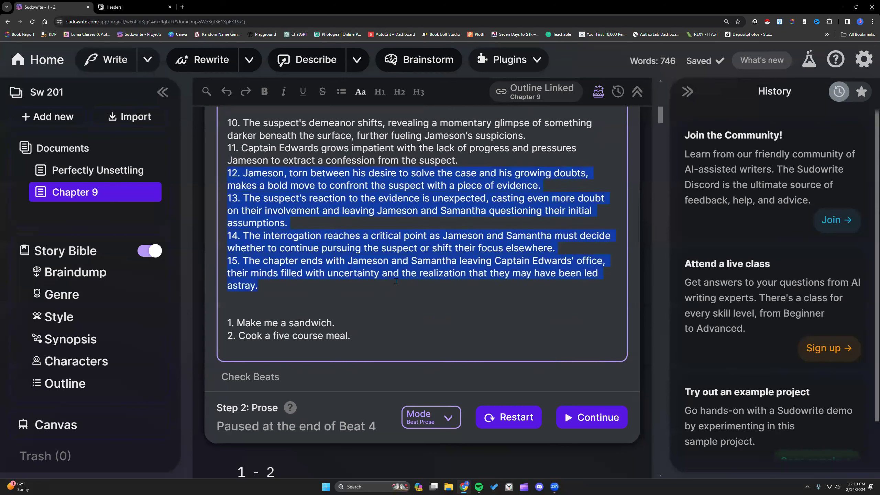
left_click(378, 222)
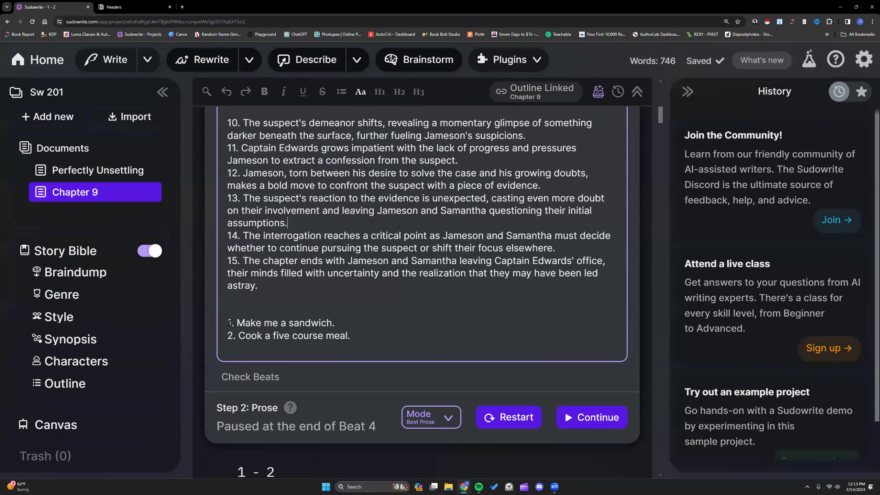
- Separate the two sample instructions below the beats with a blank line, highlighting each instruction to point it out
left_click_drag(227, 322, 356, 335)
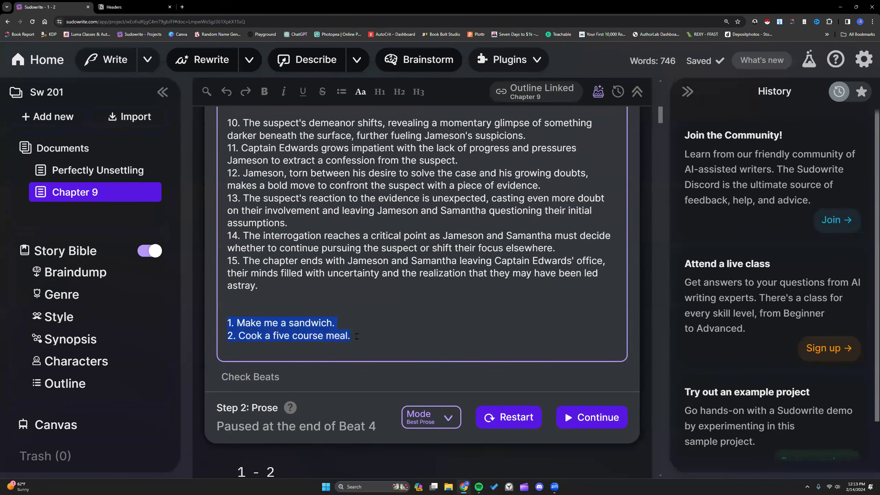
left_click(345, 322)
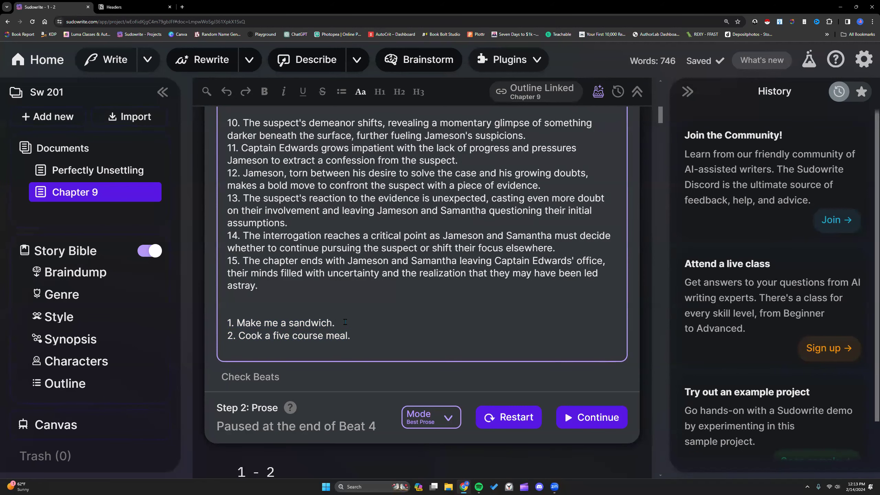
key("Return")
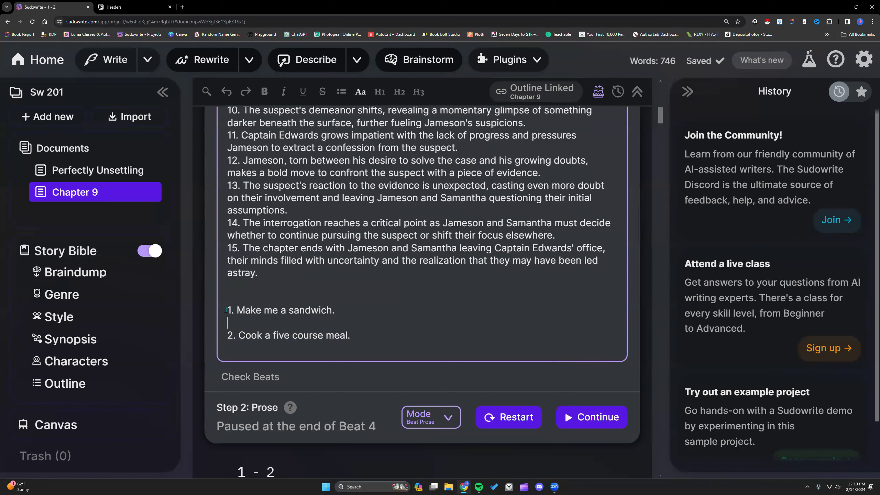
left_click_drag(225, 310, 338, 307)
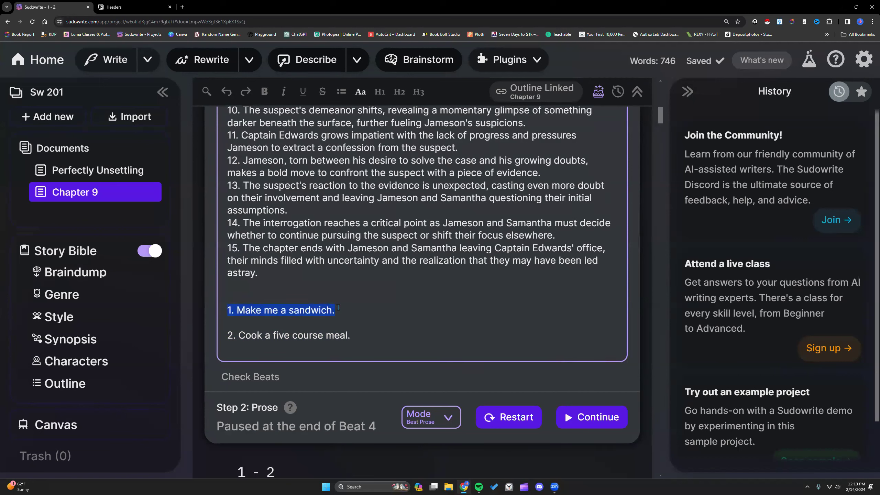
left_click_drag(363, 342, 225, 334)
left_click(336, 311)
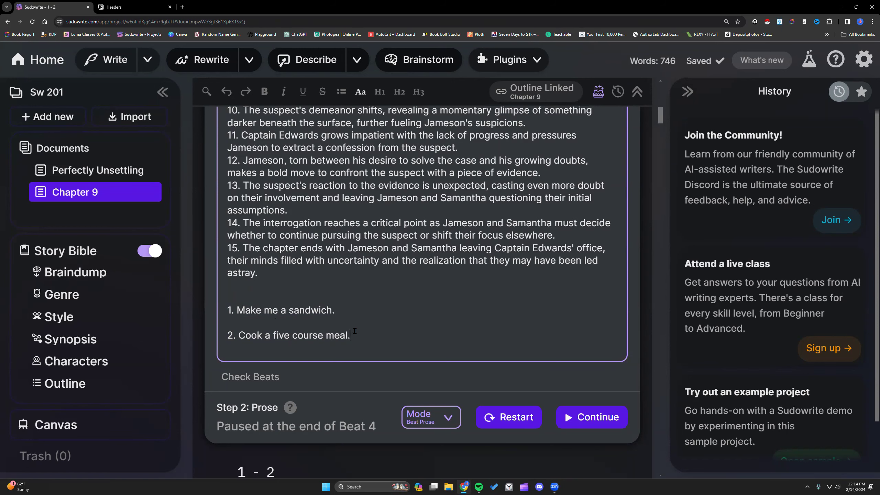
- Below the sample instructions, write the sample beat "Sarah walks into the coffee shop and sees a man leaning against the counter."
scroll(354, 331, "up", 2)
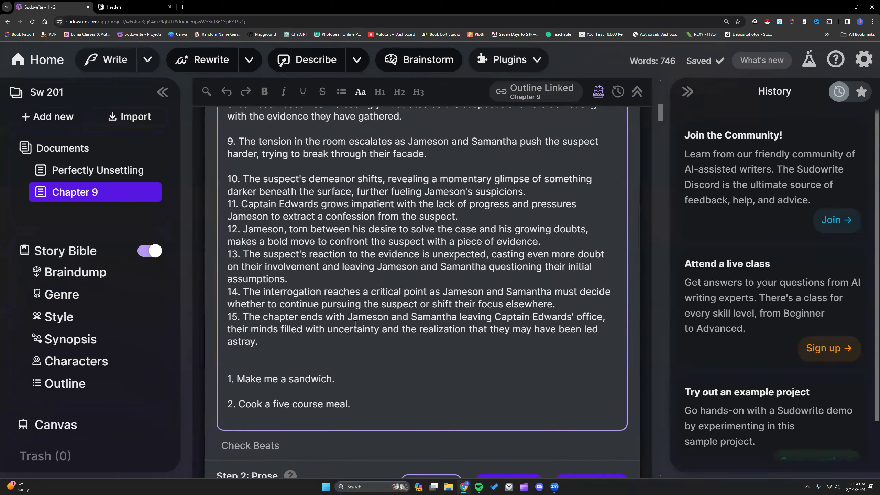
left_click(353, 378)
key("Return")
key("Return")
scroll(361, 377, "down", 3)
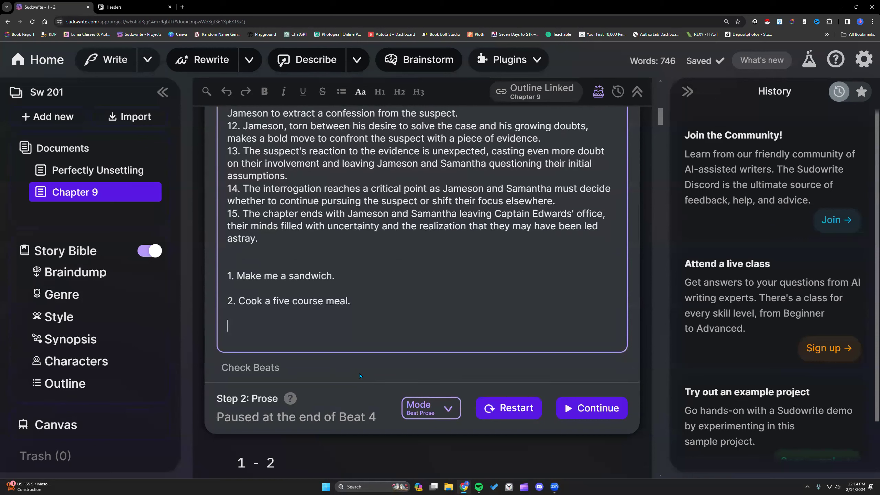
type("Sarah walks into the coffee shop")
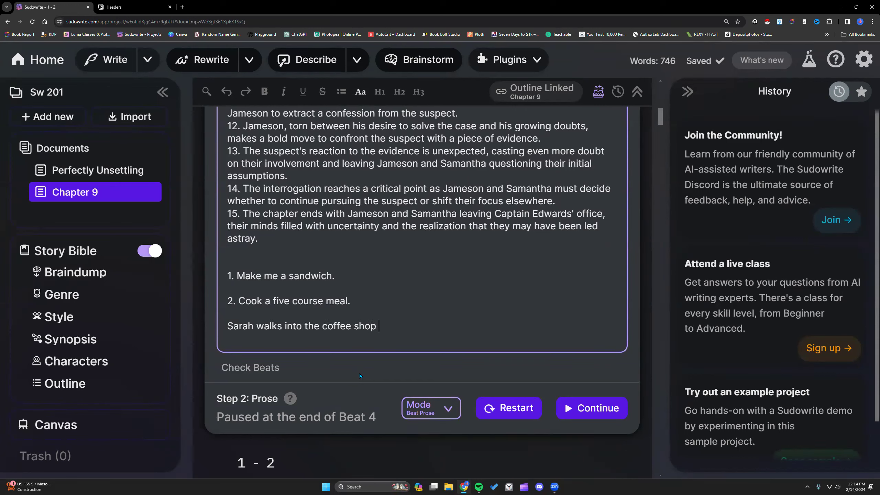
type(" and sees a man leaning against the counter.")
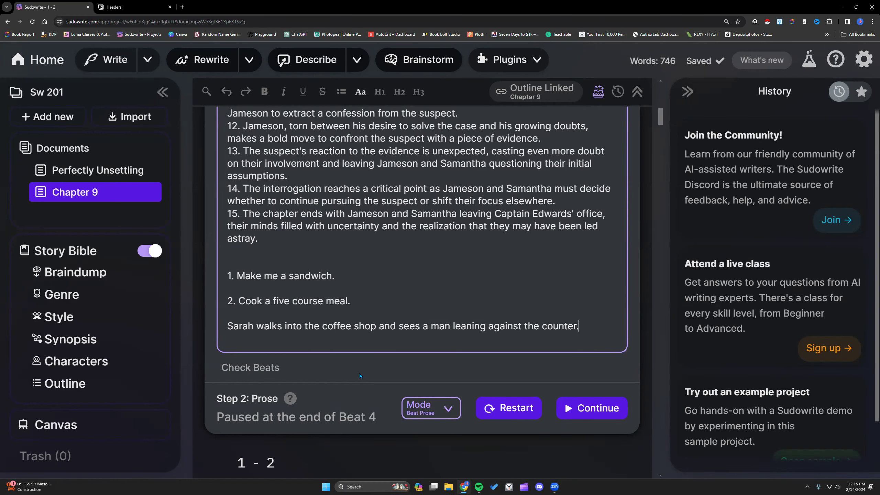
key("Return")
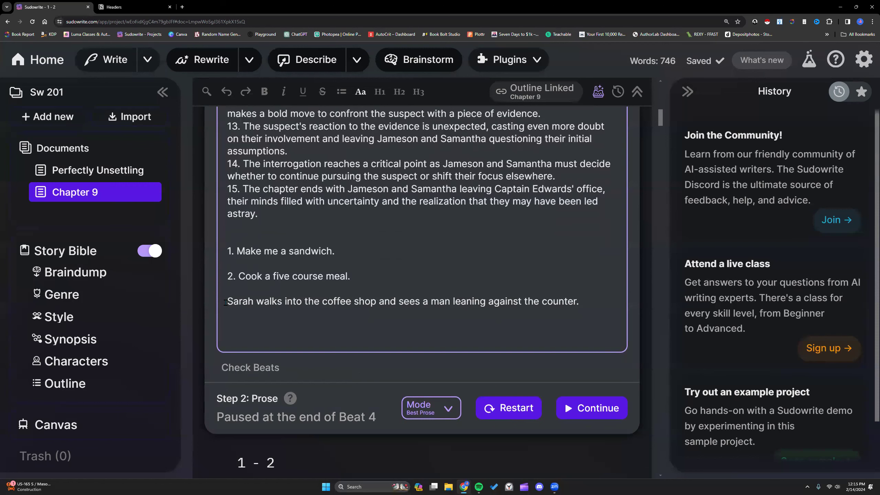
- Highlight the coffee shop sentence and its words "a man" to point out the phrasing, and clear the selection
left_click_drag(226, 302, 599, 301)
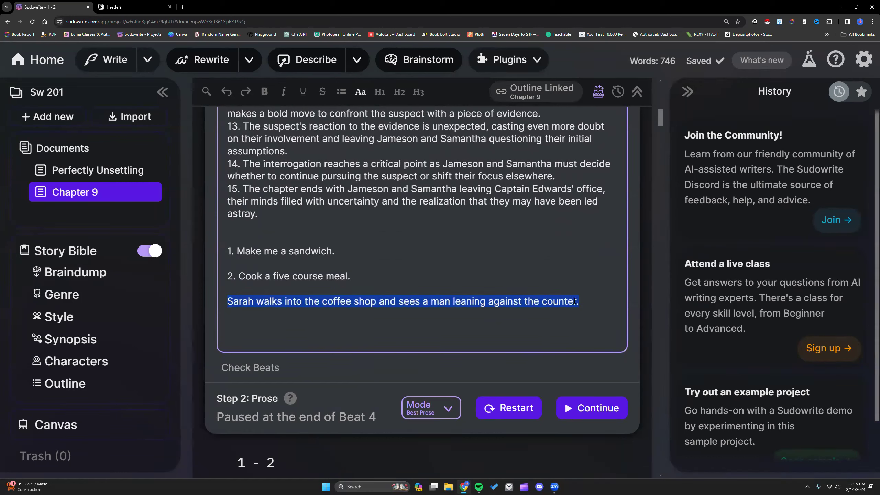
left_click(588, 304)
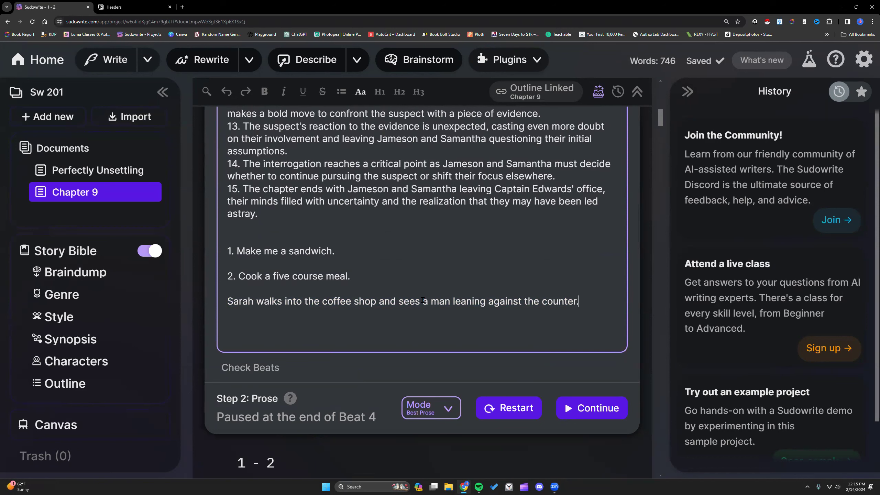
left_click_drag(580, 301, 227, 300)
left_click(588, 301)
left_click_drag(424, 300, 450, 302)
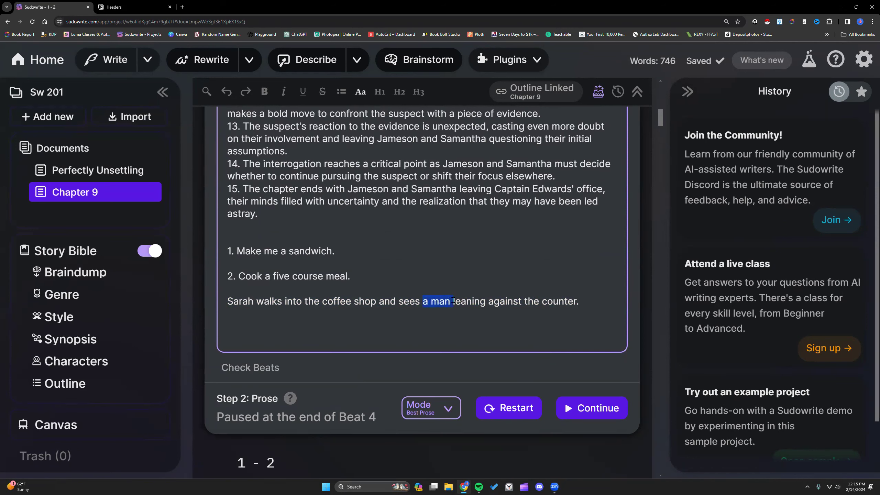
left_click(452, 302)
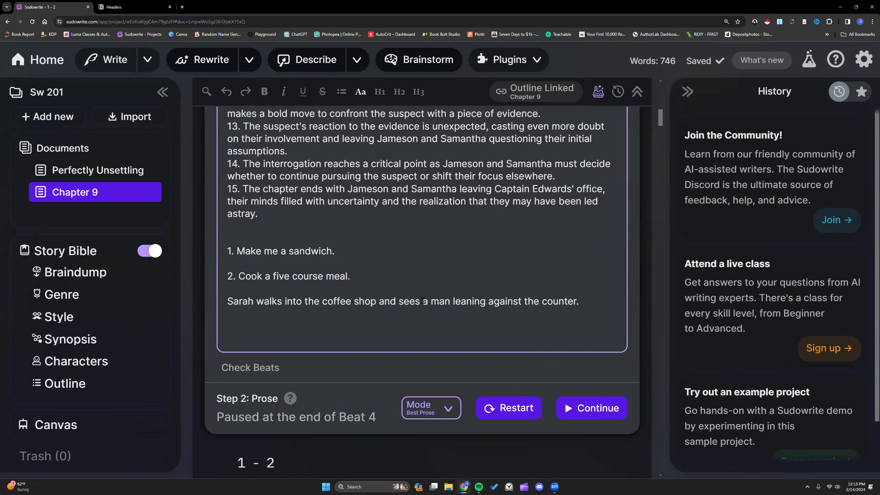
left_click_drag(422, 300, 449, 300)
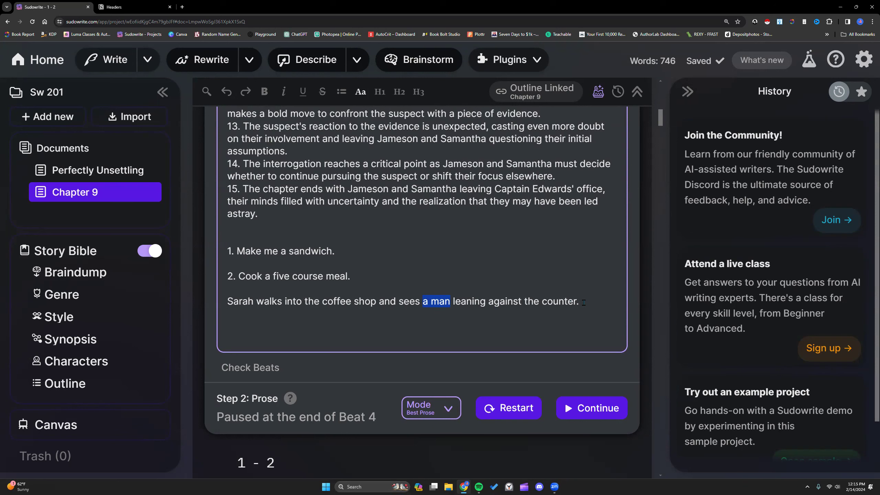
left_click(451, 300)
- Replace "a man" with "Michael" in the coffee shop beat, and highlight the sentence up to that name
left_click_drag(450, 301, 424, 301)
type("Michael")
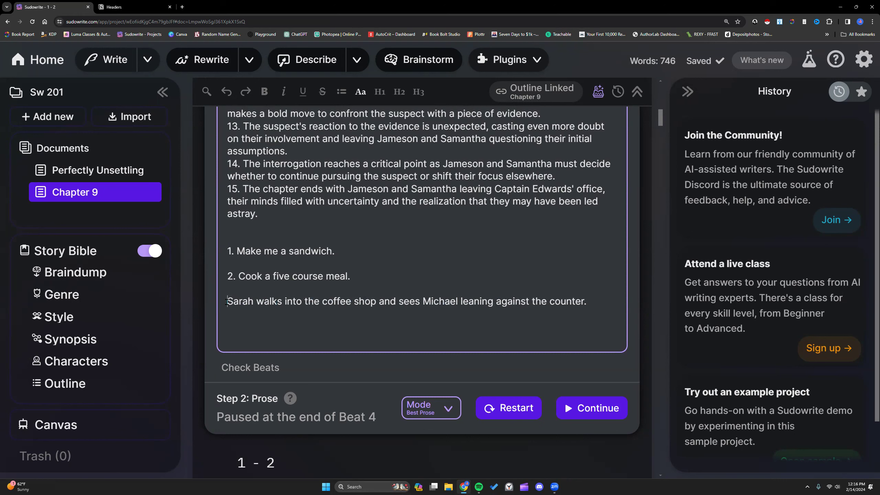
left_click_drag(227, 302, 458, 298)
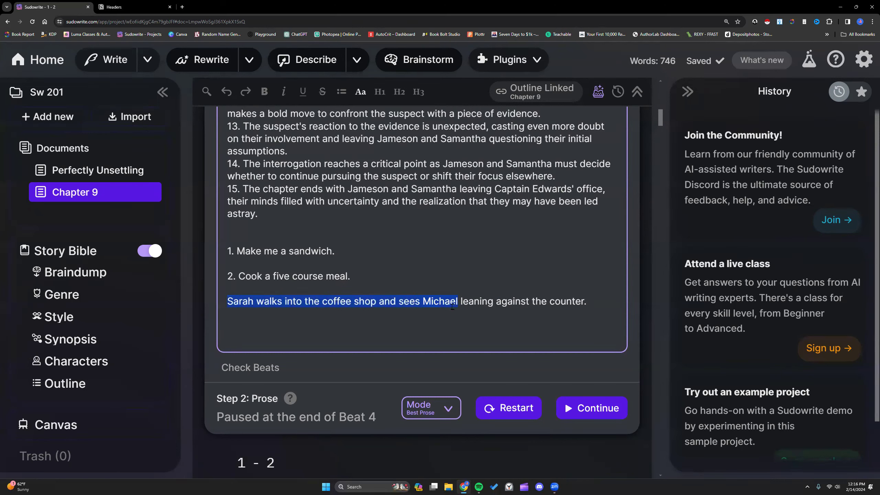
left_click(603, 297)
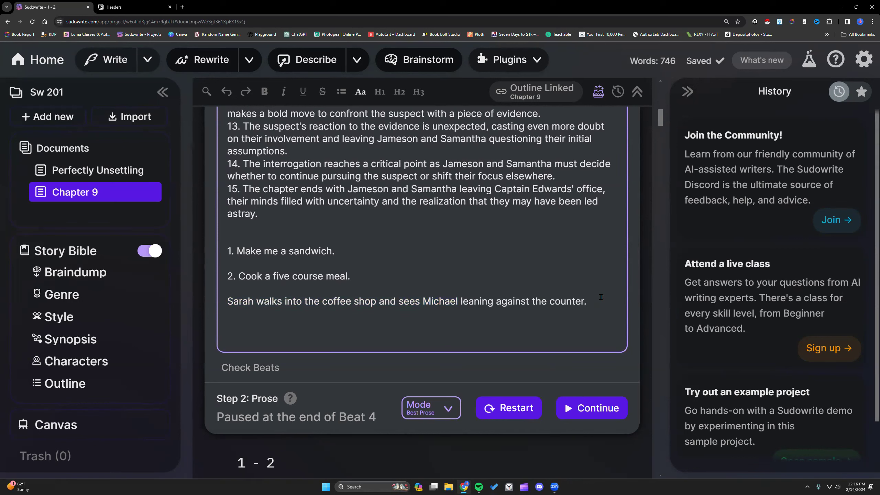
- Append to the coffee shop beat "(Sarah and Michael do not know each other. Sarah and Michael do not talk to each other.)"
left_click(599, 298)
type("(Sarah and Michael do not know each other. Sarah and ")
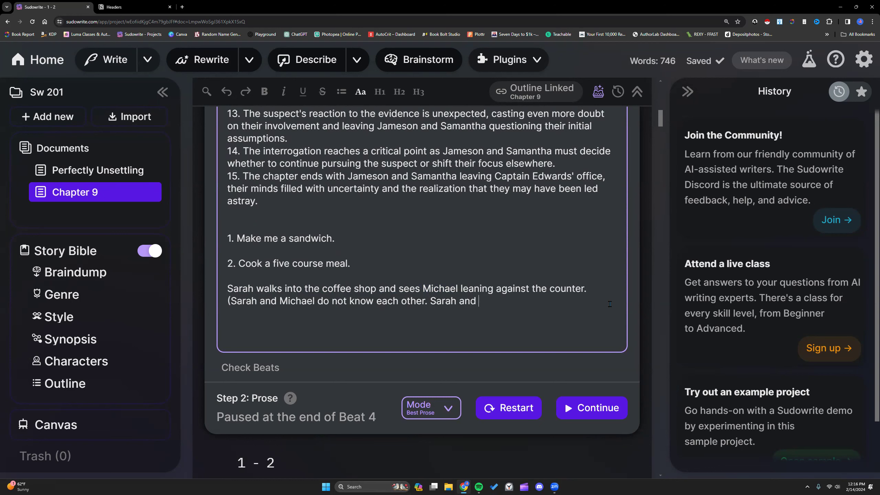
type("Michael do not talk")
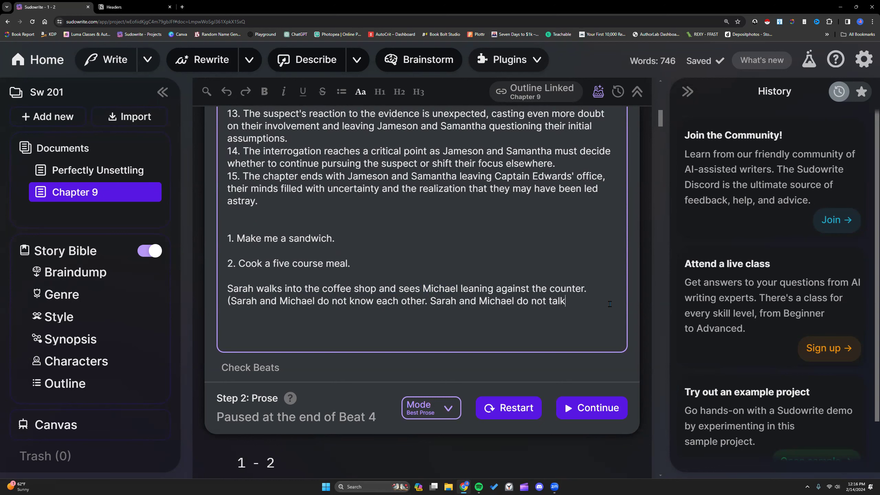
type(" to each other.")
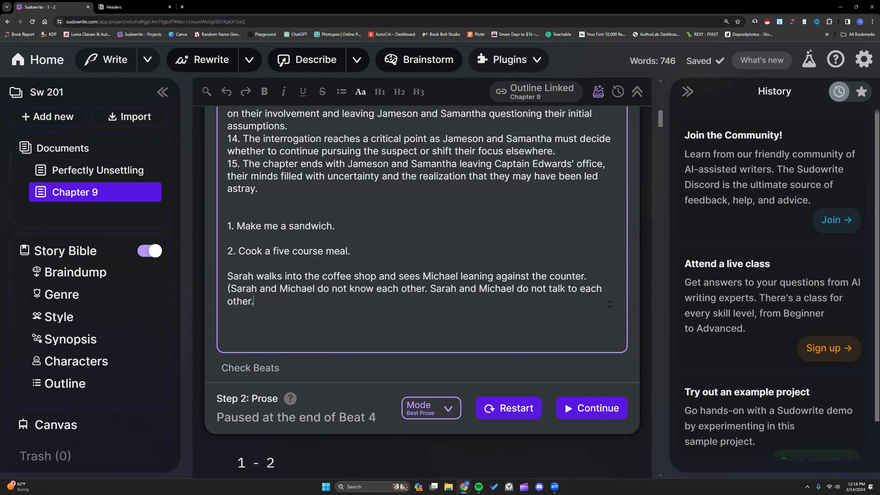
type(")")
- Highlight the name Michael and the parenthetical note in the coffee shop beat to point them out, and clear the selection
left_click_drag(423, 273, 460, 274)
left_click(459, 274)
double_click(442, 273)
left_click(324, 290)
left_click_drag(228, 288, 264, 302)
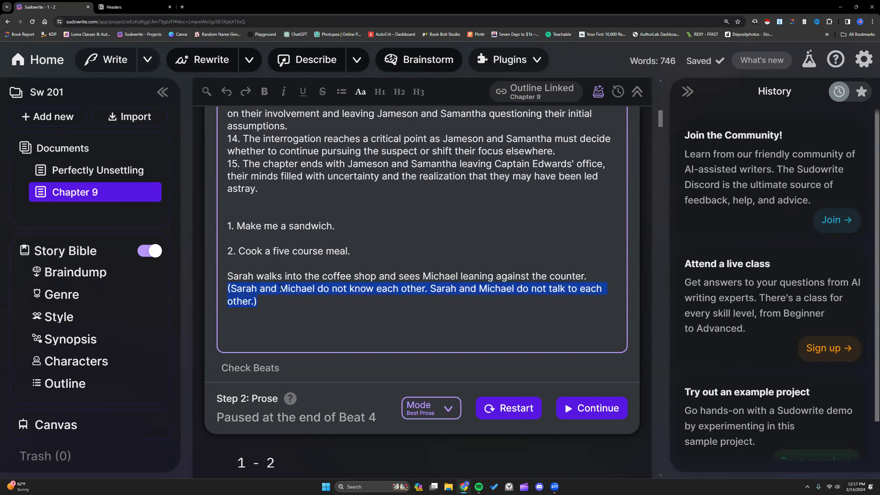
left_click(284, 302)
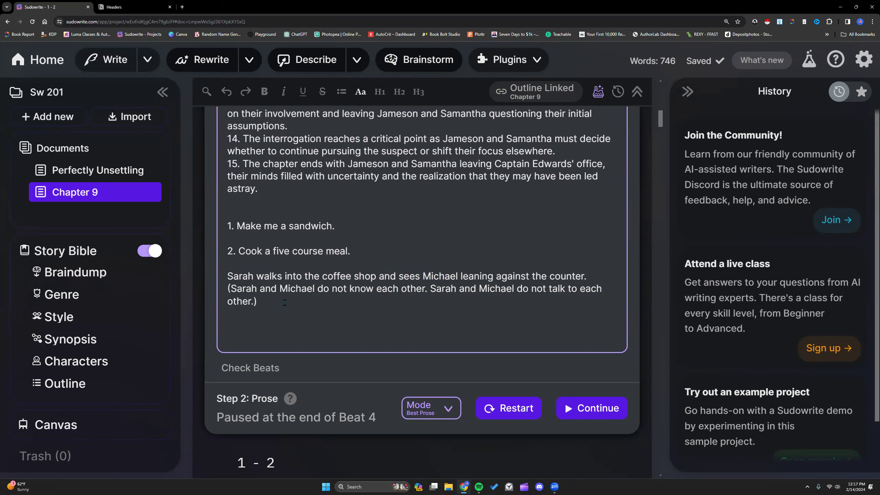
left_click_drag(227, 287, 258, 297)
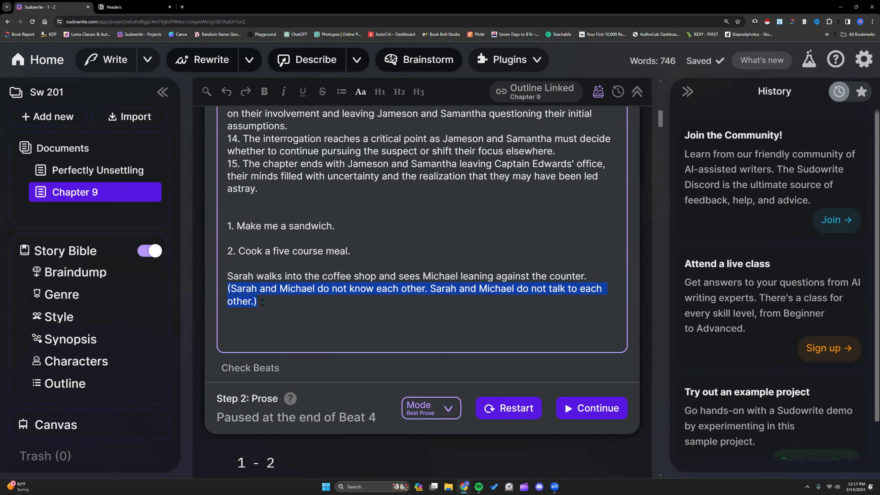
left_click(260, 301)
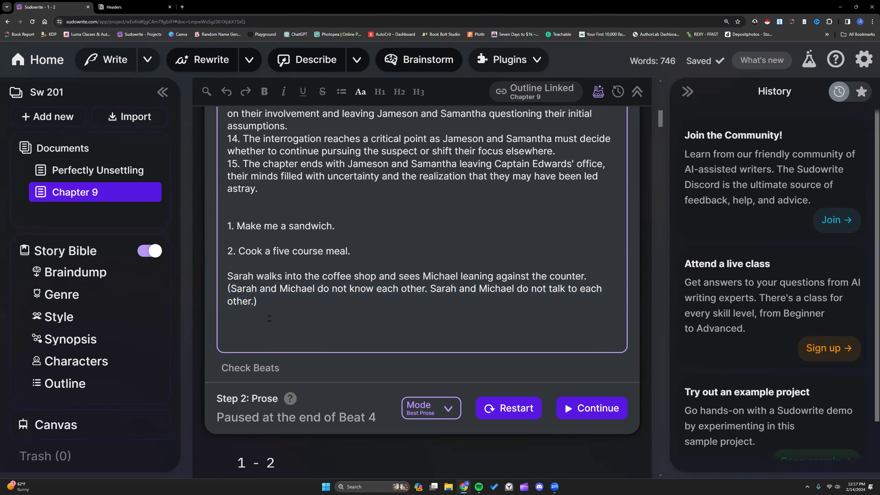
- Write a separate note below the coffee shop beat: "(AVOID cliche speech and dialogue.)"
key("Return")
key("Return")
type("(AV")
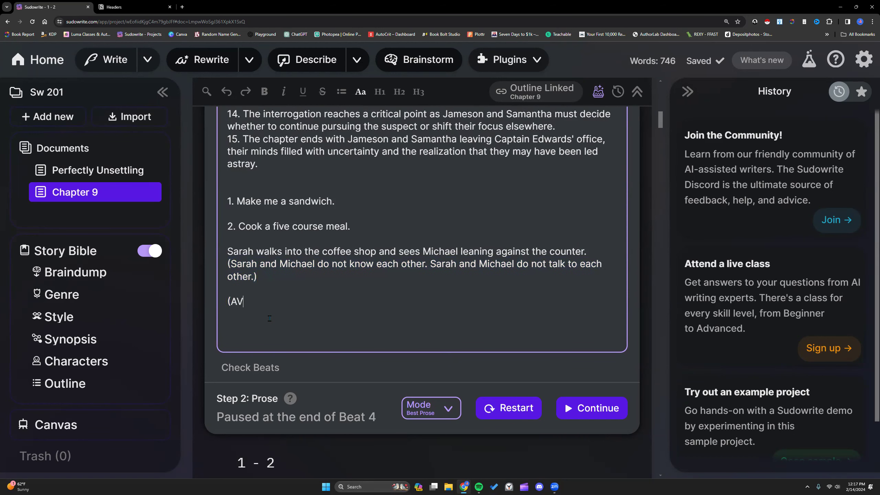
type("OID cliche speech and ")
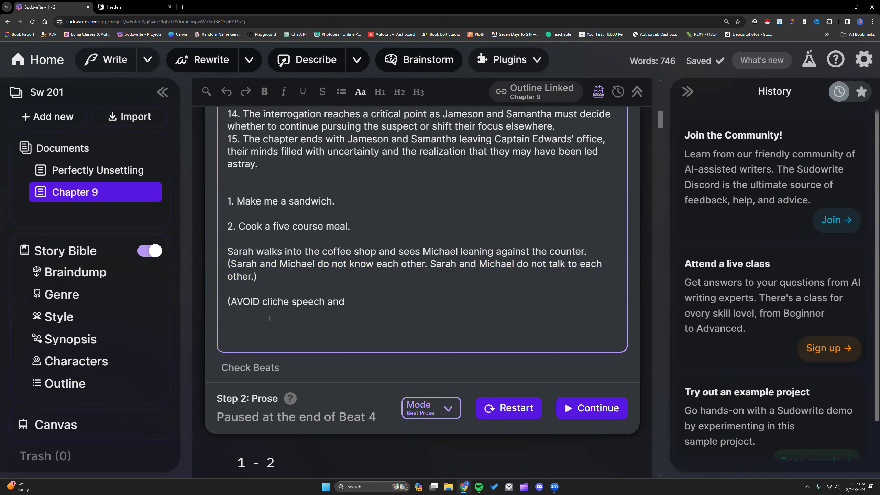
type("dialogue.)")
- Copy the "(AVOID cliche speech and dialogue.)" note to the clipboard, and clear the selection
left_click_drag(227, 300, 391, 301)
right_click(387, 301)
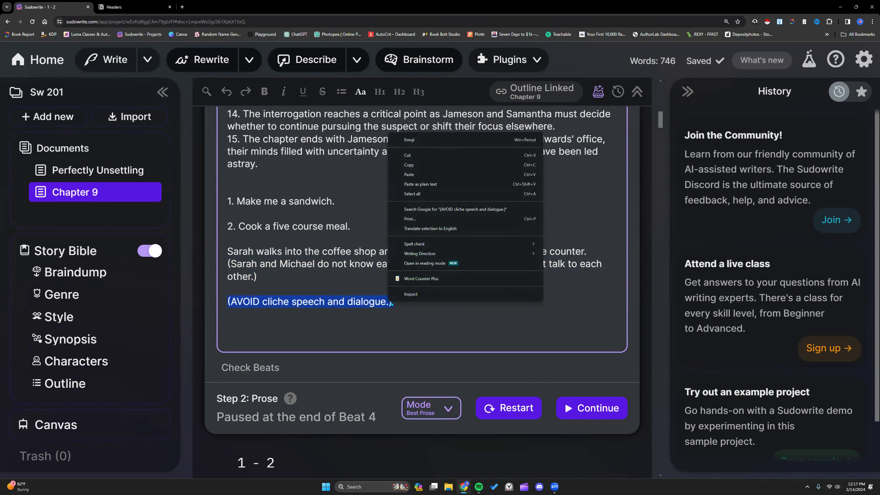
left_click(420, 161)
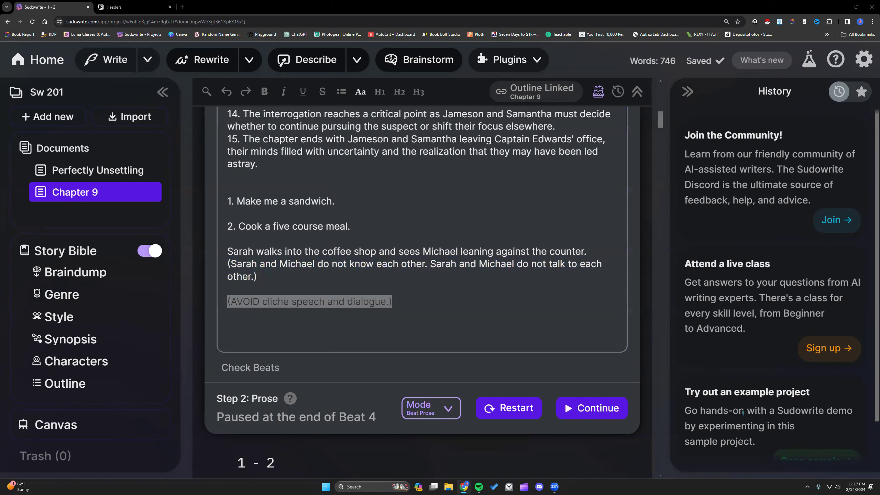
left_click(412, 300)
- Highlight all the sample lines written below beat 15 to point them out, and clear the selection
left_click_drag(409, 301, 223, 195)
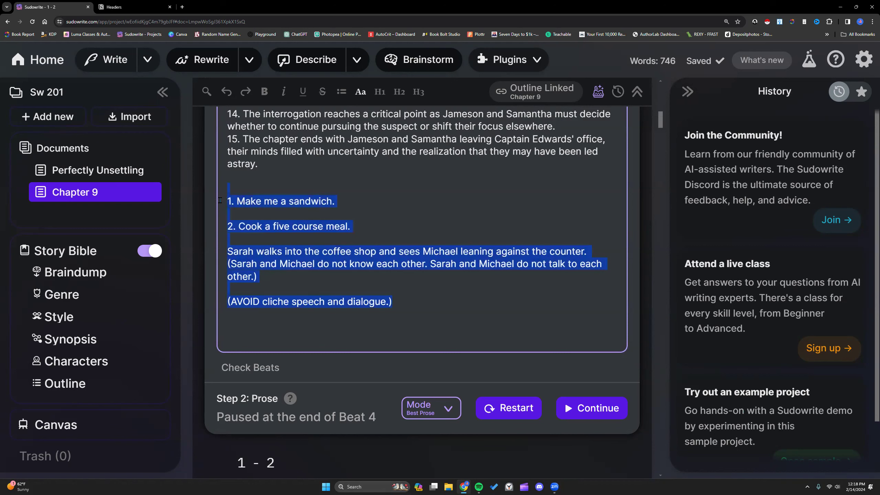
left_click(342, 289)
scroll(342, 288, "up", 2)
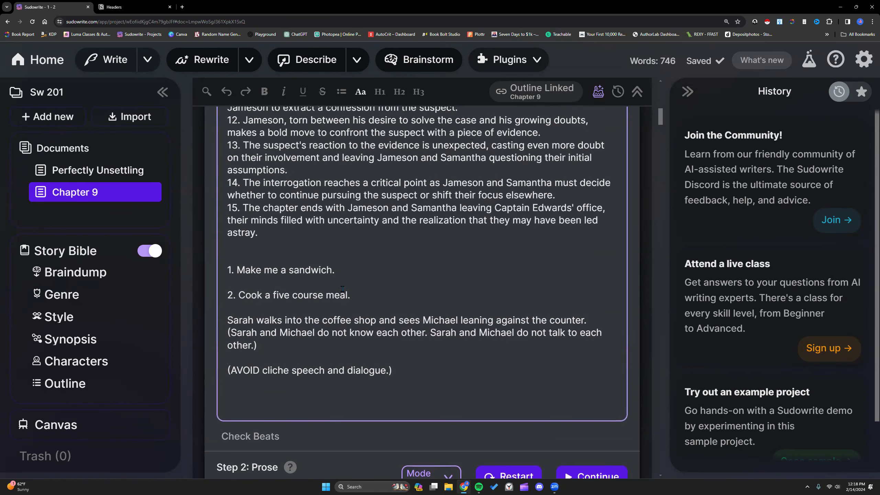
left_click_drag(400, 369, 389, 369)
- Highlight the bracketed writing instructions above beat 1, and the parenthetical note about describing the evidence in beat 1
scroll(395, 373, "up", 12)
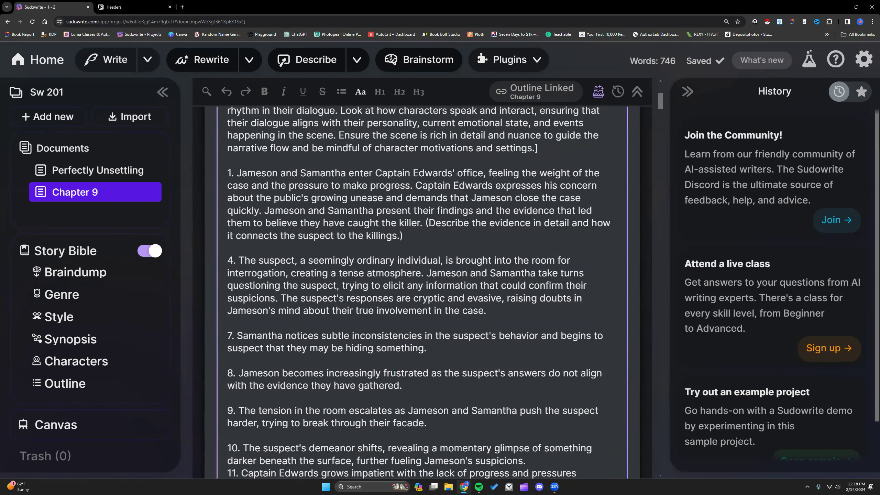
scroll(395, 372, "up", 2)
left_click_drag(226, 208, 540, 284)
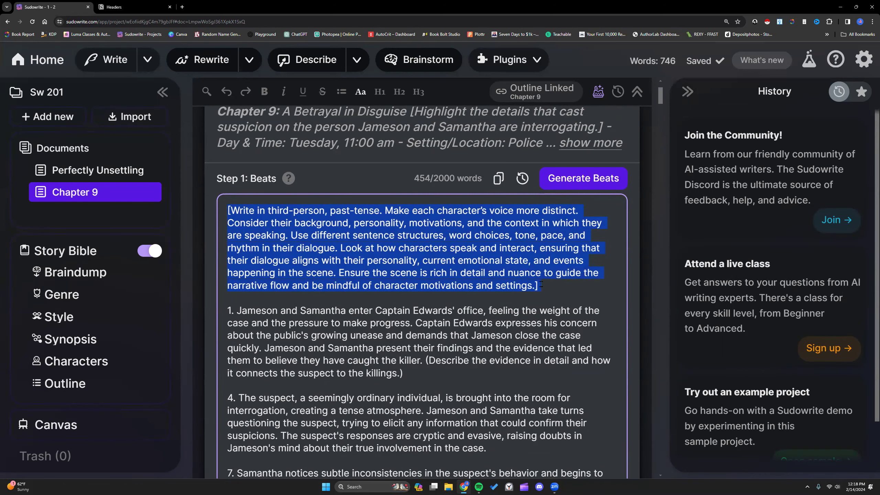
left_click(541, 283)
scroll(466, 336, "down", 2)
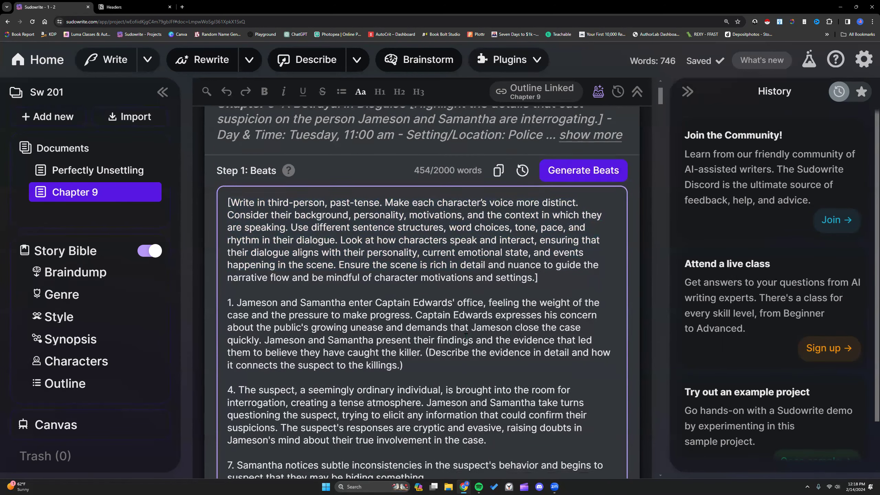
left_click_drag(425, 289, 438, 308)
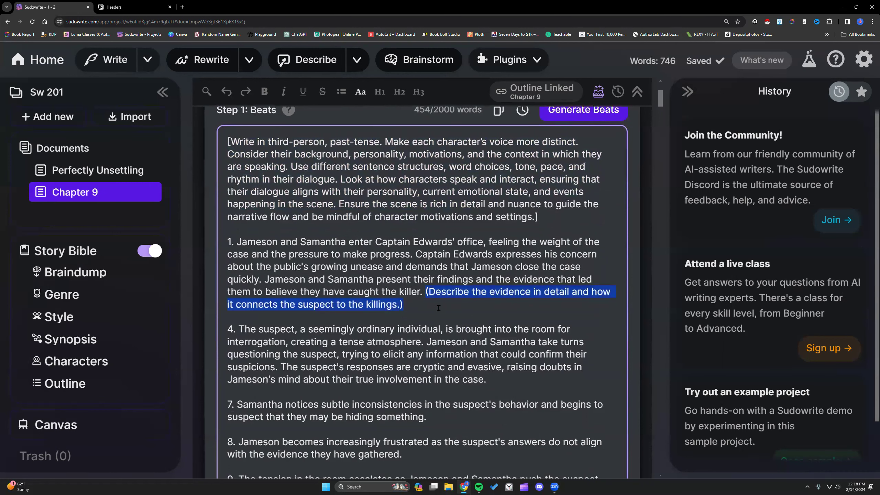
- Examine the parenthetical evidence note in beat 1 alongside the parenthetical sample notes written below beat 15
left_click(429, 306)
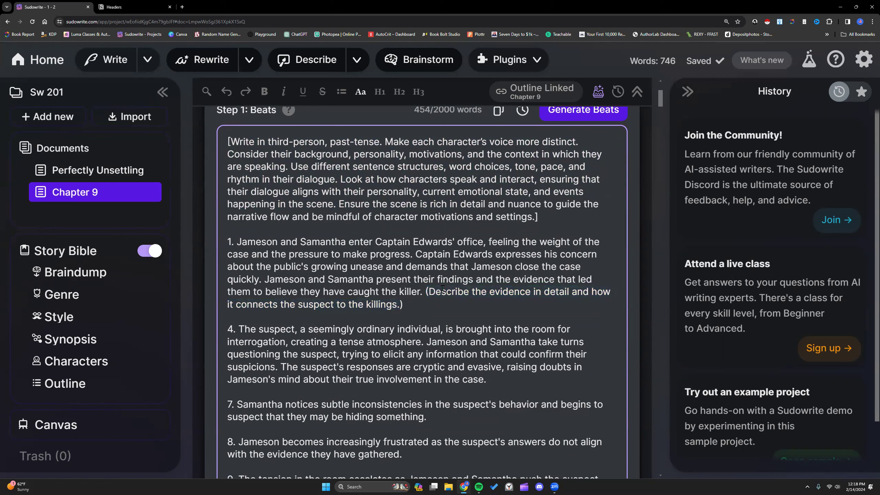
left_click(425, 291)
scroll(538, 224, "down", 6)
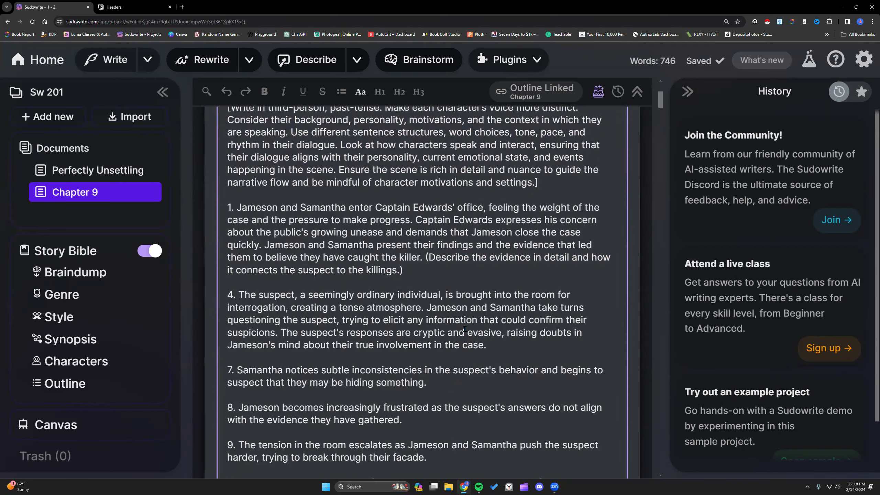
scroll(464, 328, "down", 10)
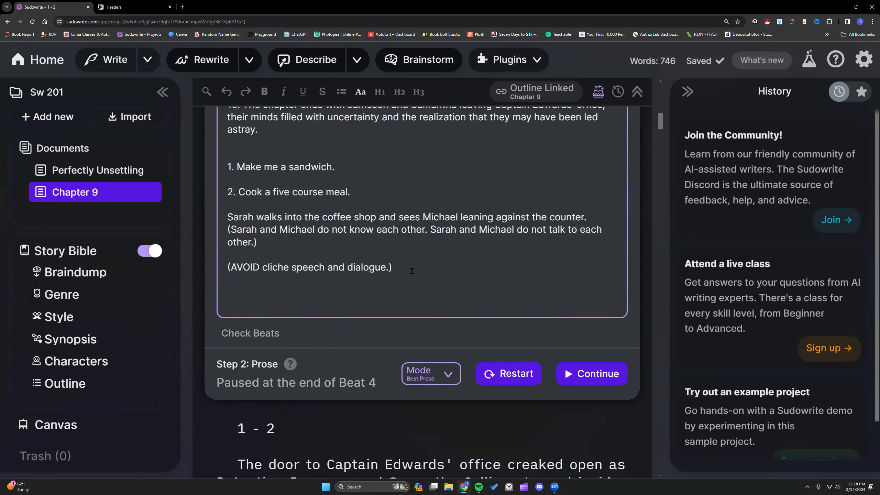
scroll(448, 252, "up", 15)
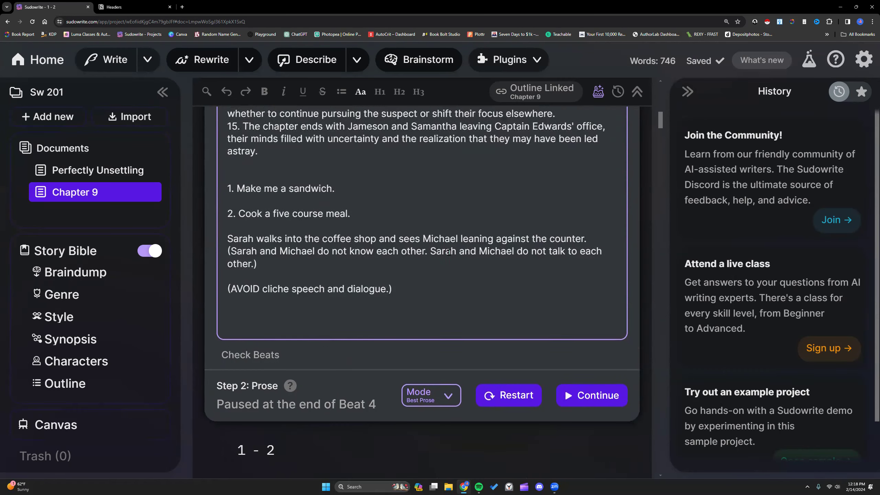
scroll(448, 252, "up", 3)
scroll(449, 253, "down", 6)
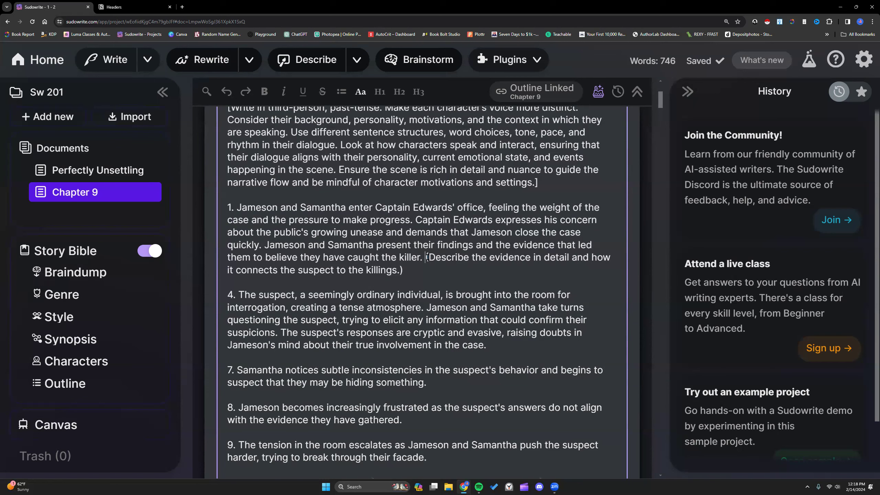
scroll(426, 257, "down", 2)
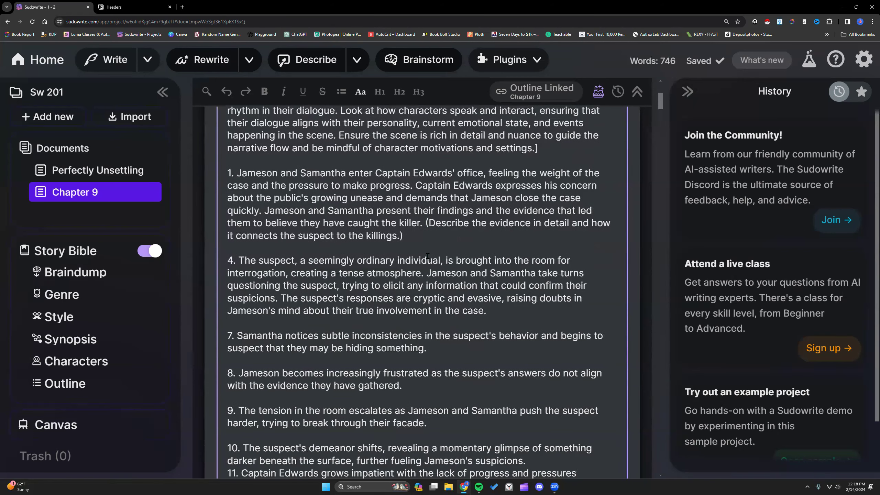
scroll(427, 256, "up", 2)
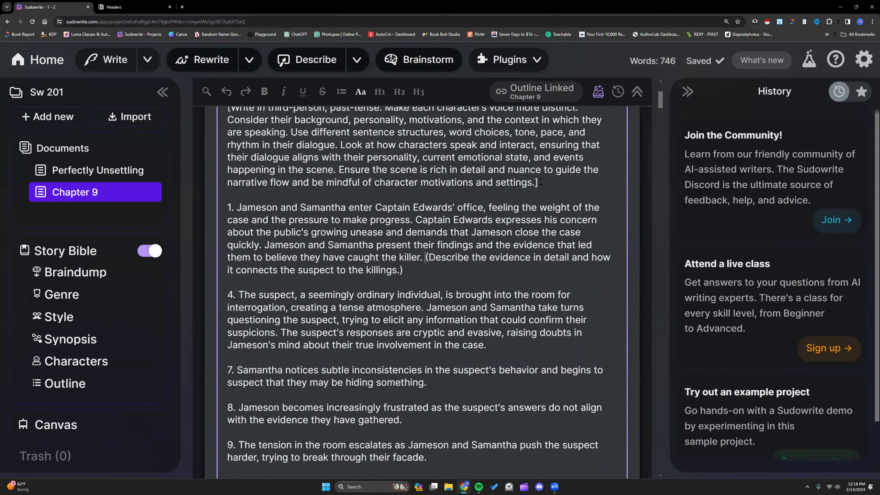
- Highlight the end of the bracketed instructions above beat 1, and the evidence note in that beat after its opening parenthesis
left_click_drag(540, 181, 488, 169)
left_click(427, 257)
left_click_drag(428, 257, 432, 269)
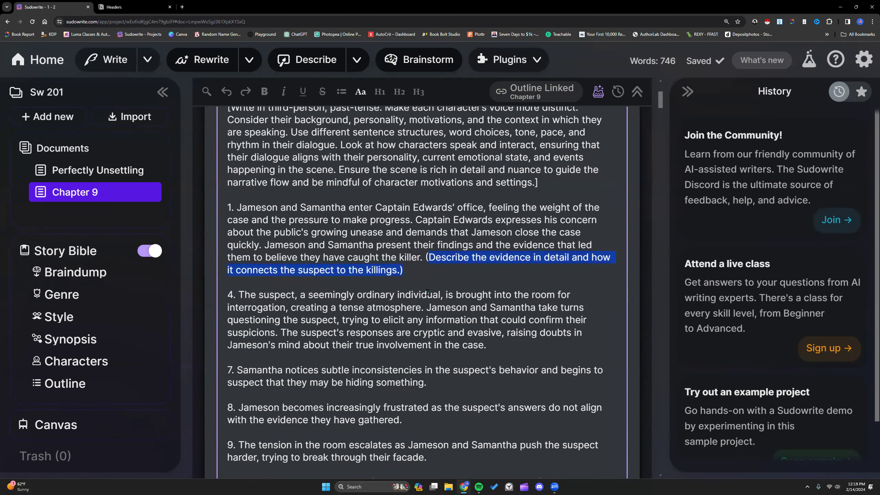
- Remove the parentheses around the two sentences following the coffee shop beat, and highlight both sentences
scroll(427, 292, "down", 10)
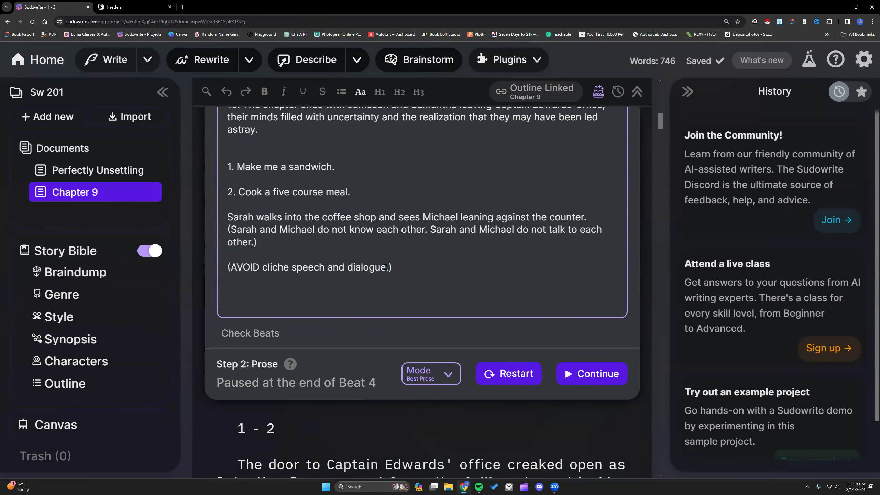
key("BackSpace")
key("BackSpace")
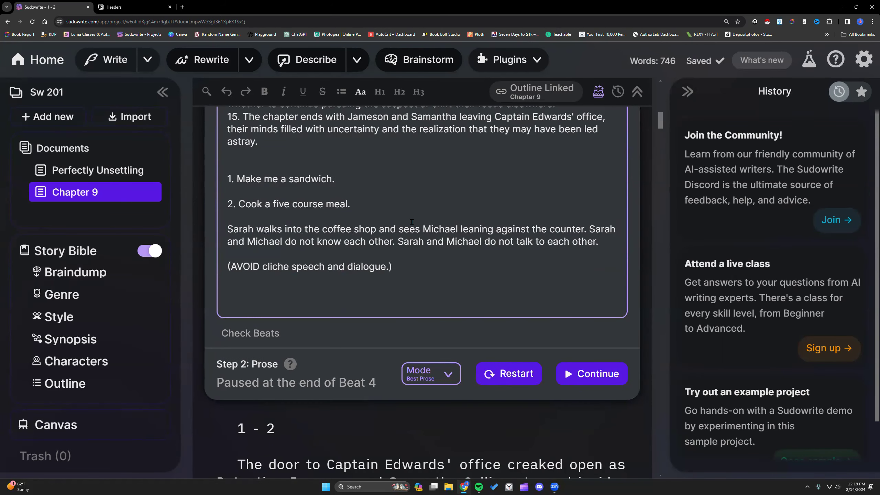
left_click_drag(589, 227, 607, 237)
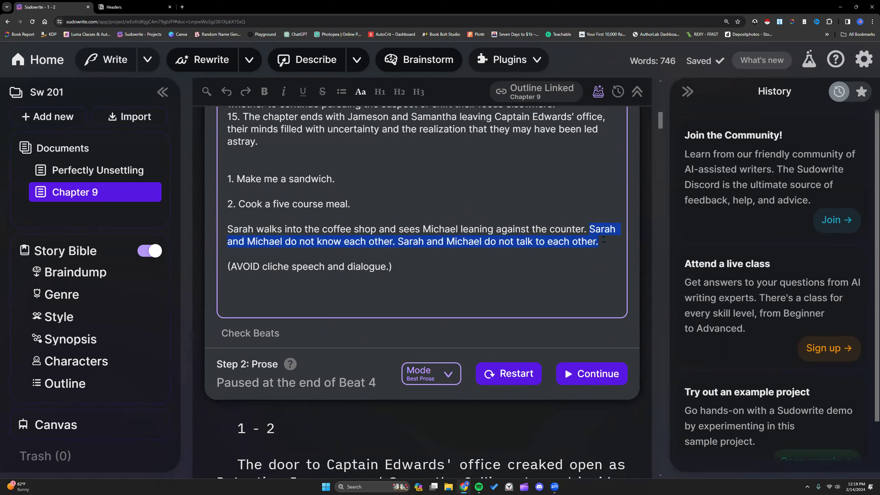
- Enclose the two sentences following the coffee shop beat in parentheses again
left_click(603, 242)
type(")")
key("Up")
key("ctrl+Left")
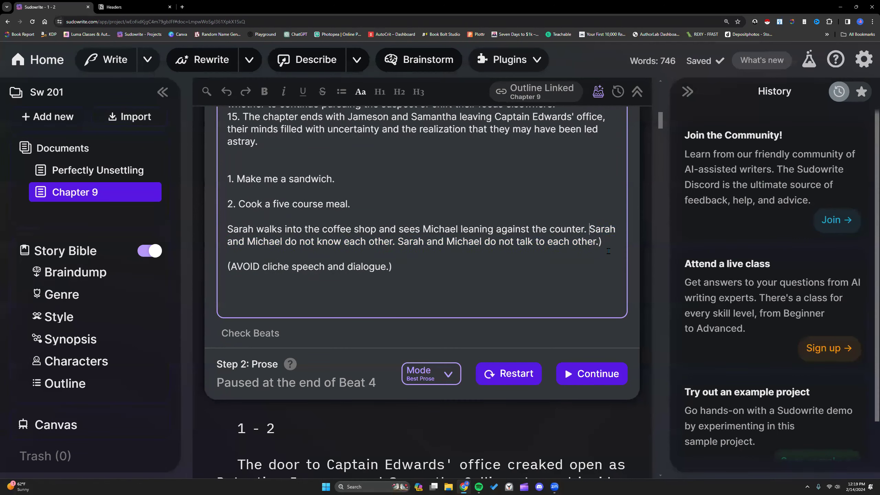
type("(")
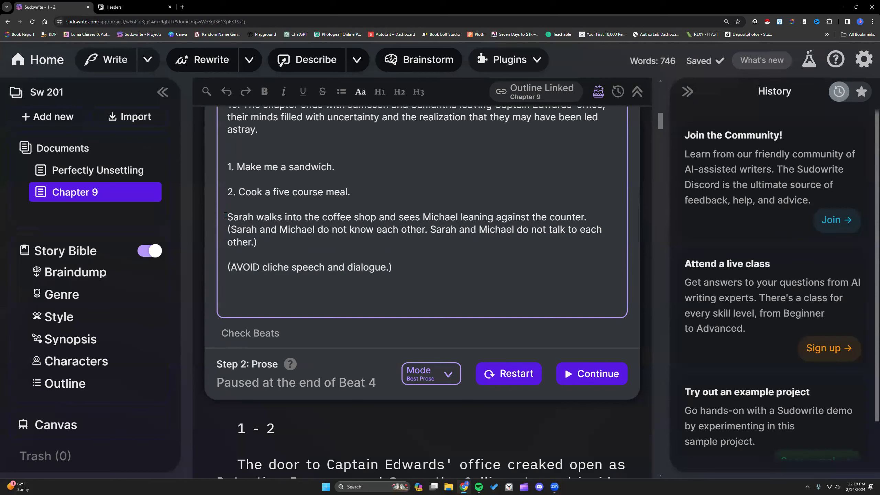
- Highlight the coffee shop sentence and its parenthetical note one after the other to contrast story action with instruction
left_click_drag(227, 216, 589, 217)
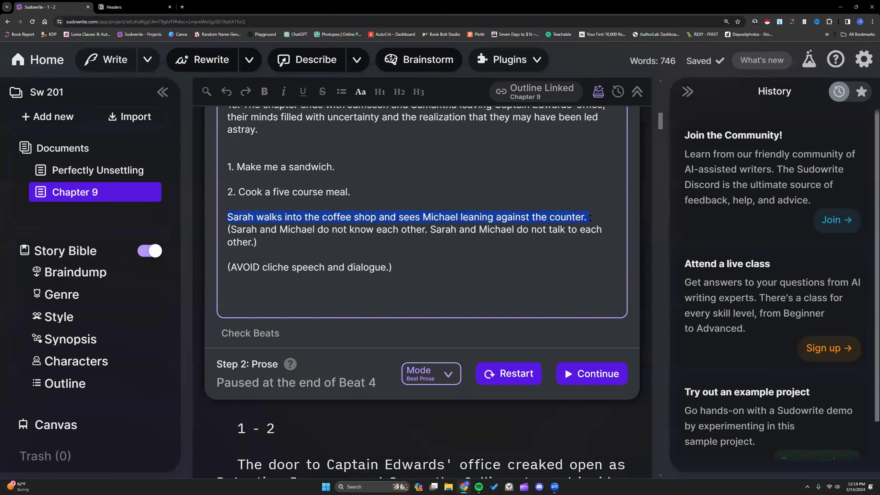
left_click_drag(223, 231, 259, 239)
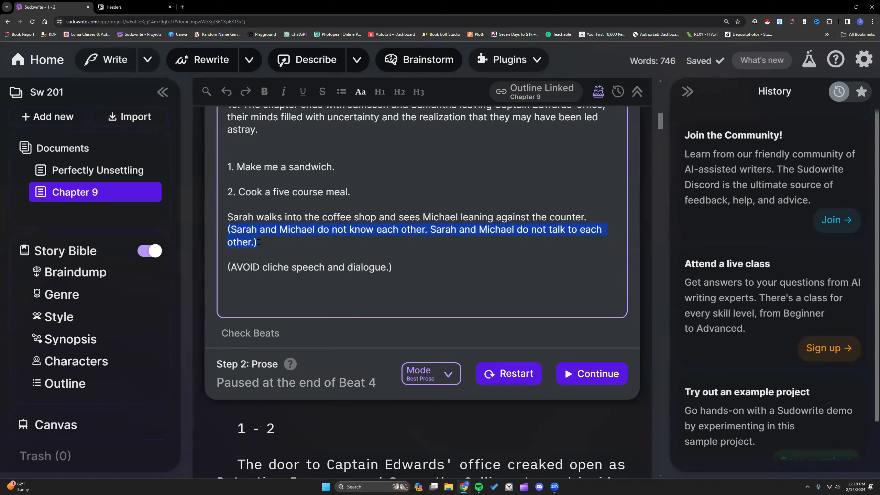
- Review the modes offered for prose generation, and close the list while keeping Best Prose
scroll(270, 241, "down", 7)
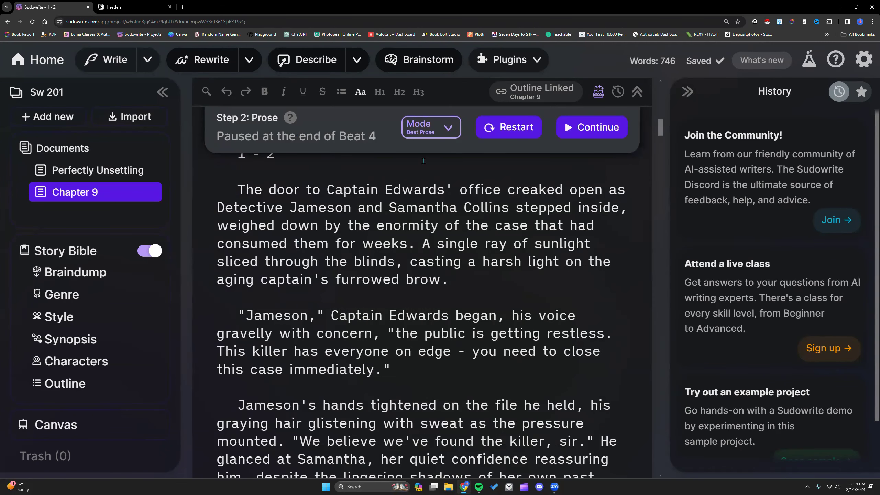
left_click(450, 127)
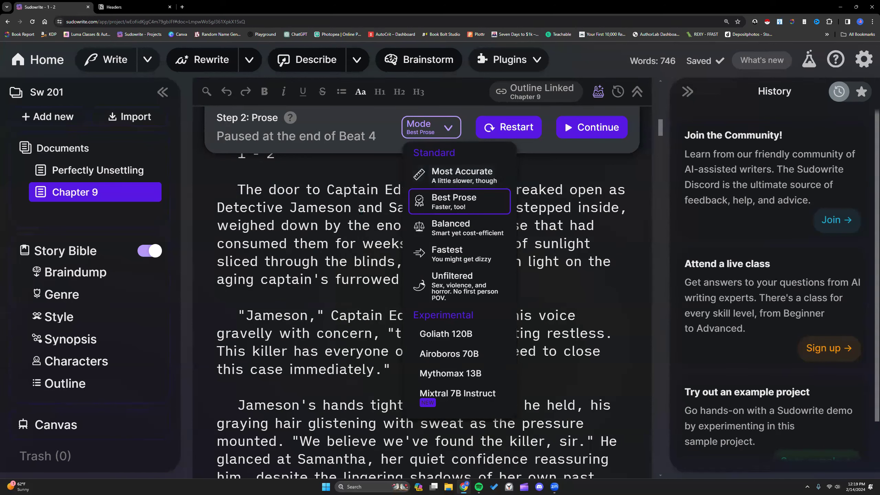
left_click(316, 227)
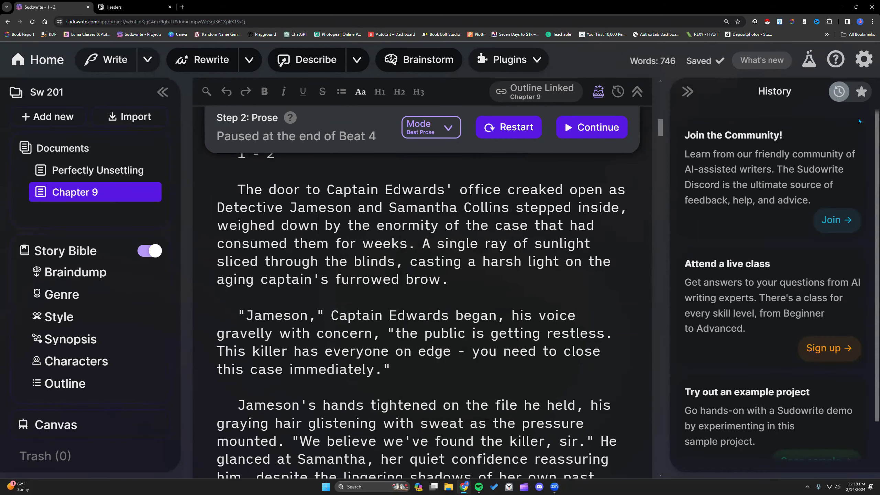
- Count the words of beats 1 and 4 with Word Counter Plus, close the result, and clear the selection
scroll(601, 209, "up", 3)
scroll(601, 209, "up", 14)
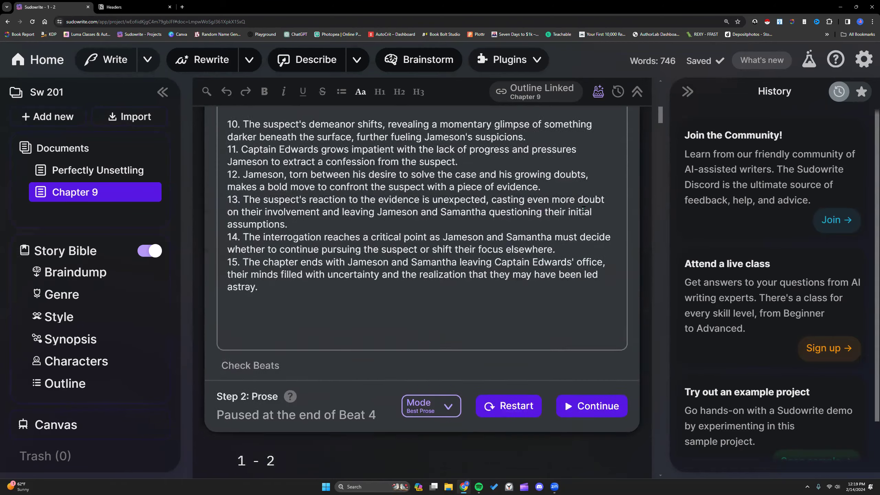
left_click_drag(227, 126, 508, 271)
right_click(468, 239)
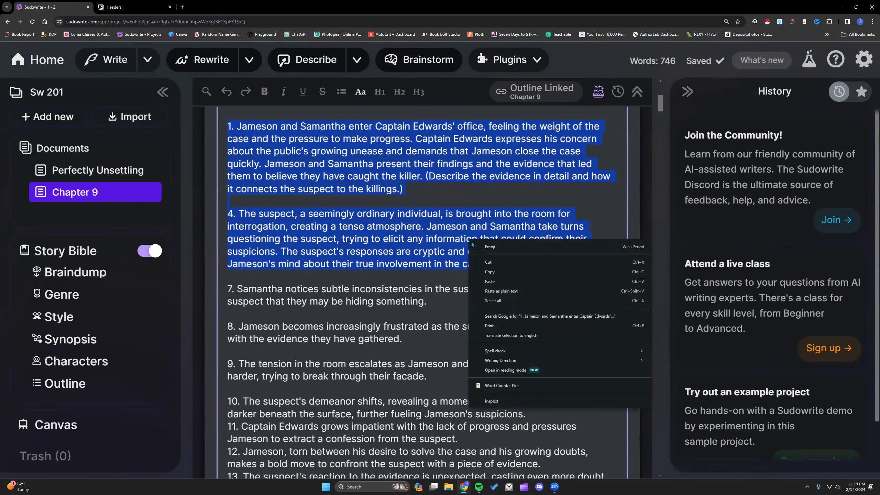
left_click(503, 381)
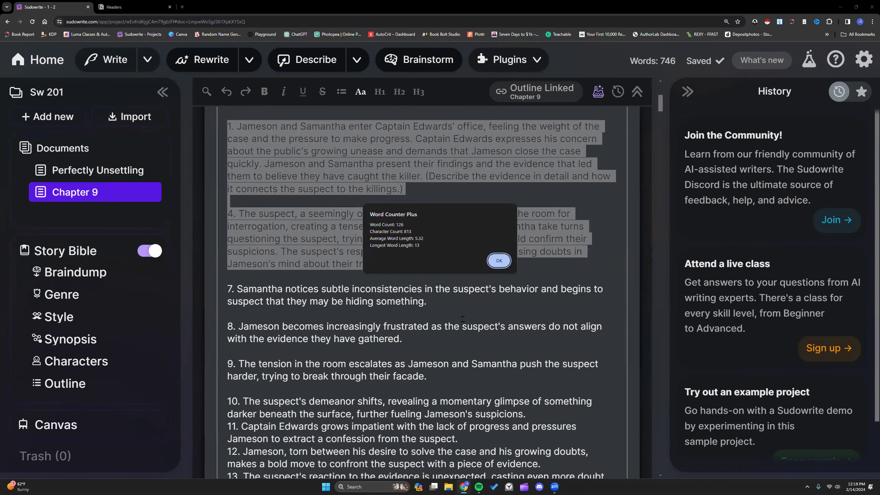
left_click(501, 260)
left_click(566, 268)
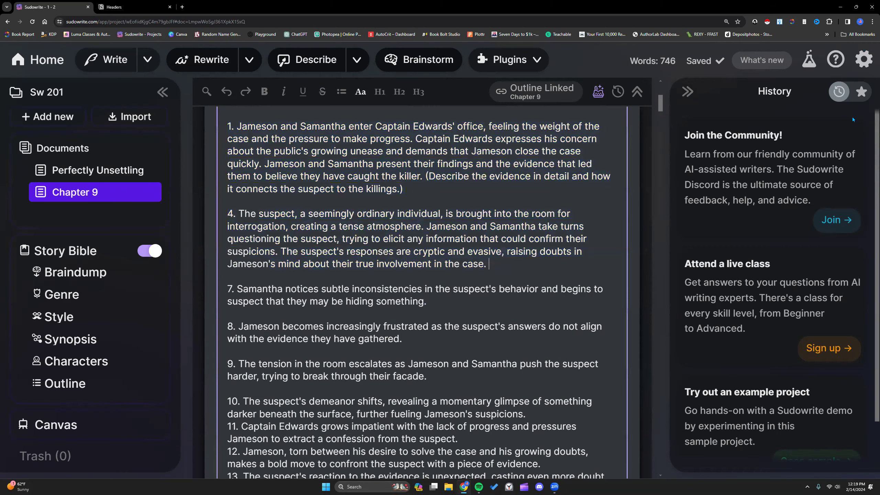
- Show the account's recent activity to compare the credits used by Best Prose and Most Accurate generations, and close the settings
left_click(863, 59)
left_click(631, 247)
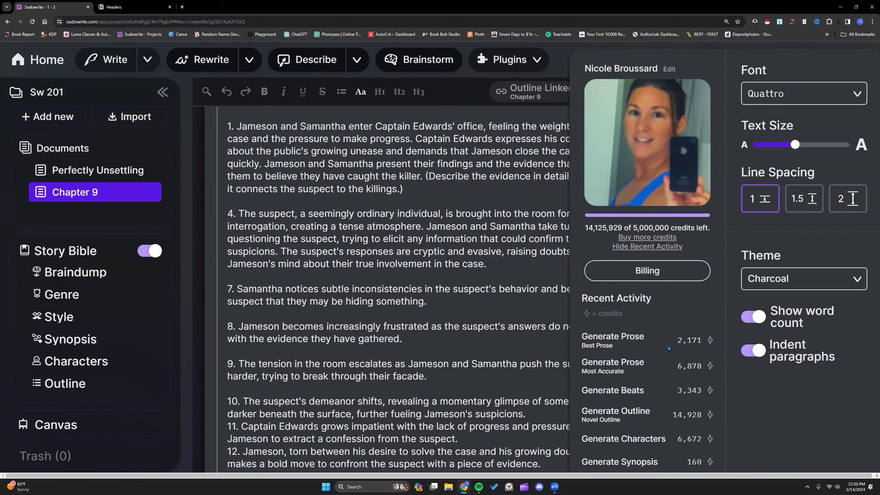
left_click(558, 303)
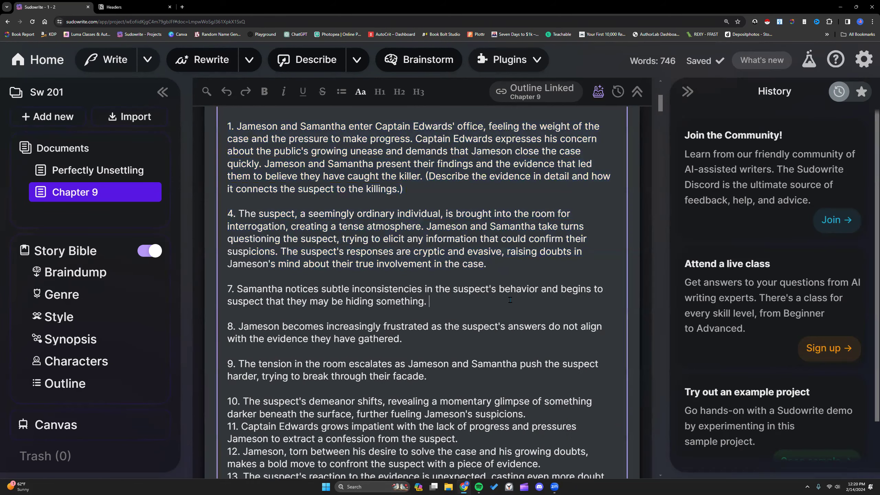
- Examine the Unfiltered mode among the prose generation modes, and close the list without changing the mode
scroll(504, 307, "down", 15)
scroll(505, 307, "down", 2)
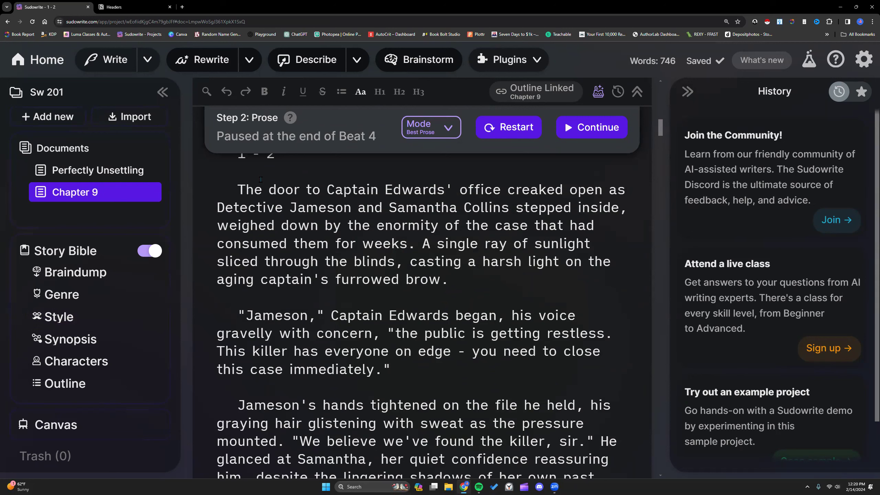
left_click(446, 128)
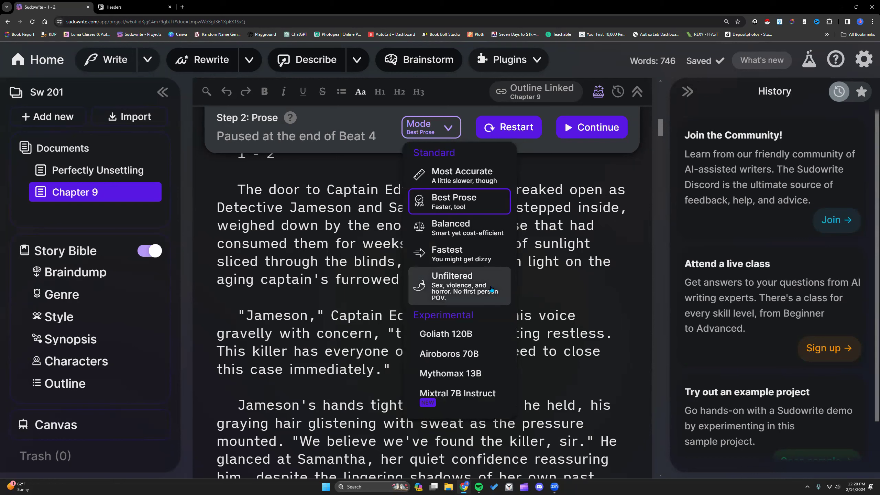
left_click(604, 243)
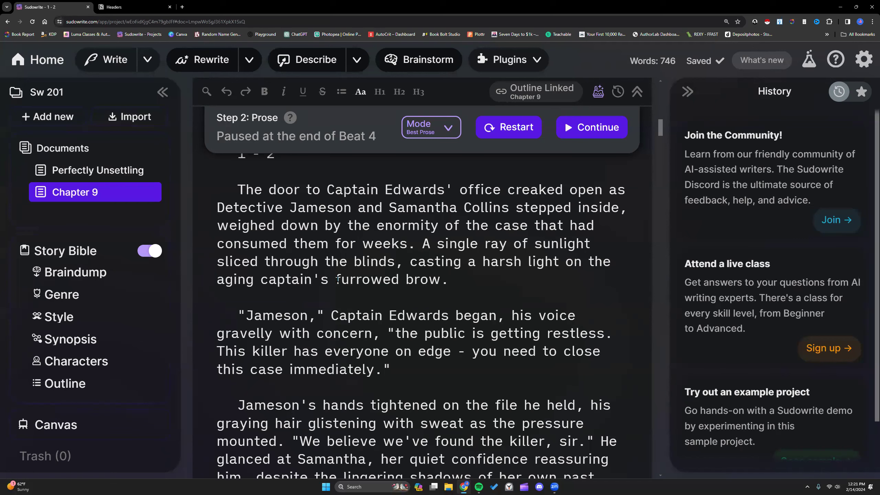
- Read through the generated Chapter 9 prose under "1 - 2", examining how it covers the evidence and the interrogation
scroll(465, 279, "down", 3)
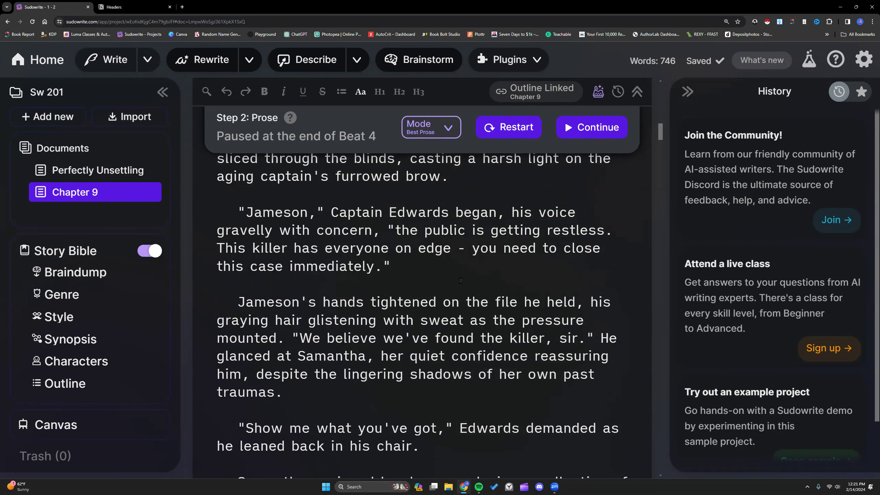
scroll(460, 281, "down", 4)
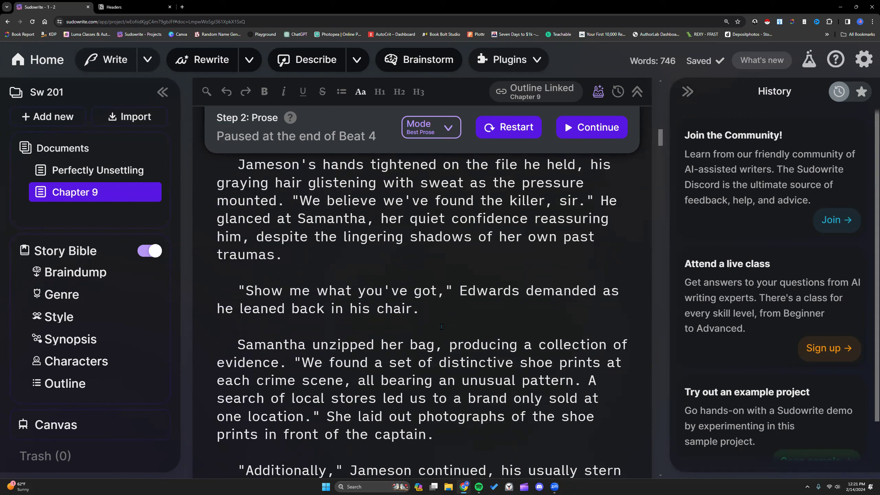
scroll(435, 322, "down", 5)
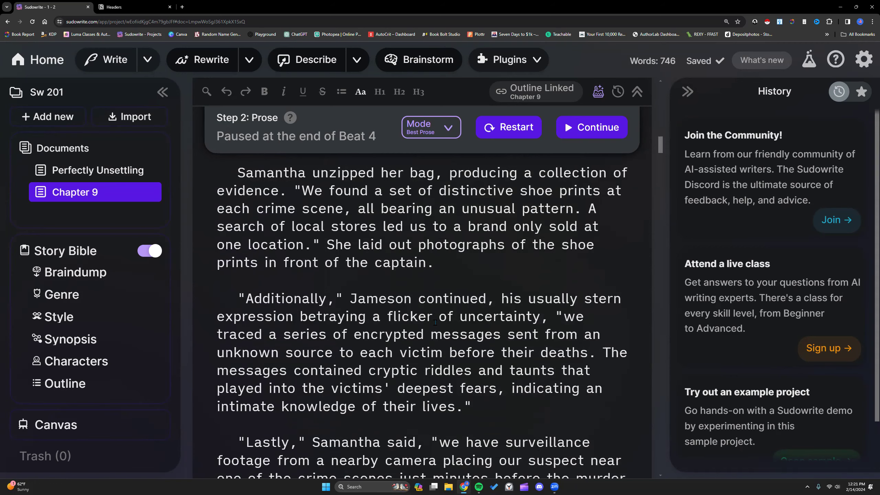
scroll(434, 323, "down", 1)
scroll(435, 322, "down", 8)
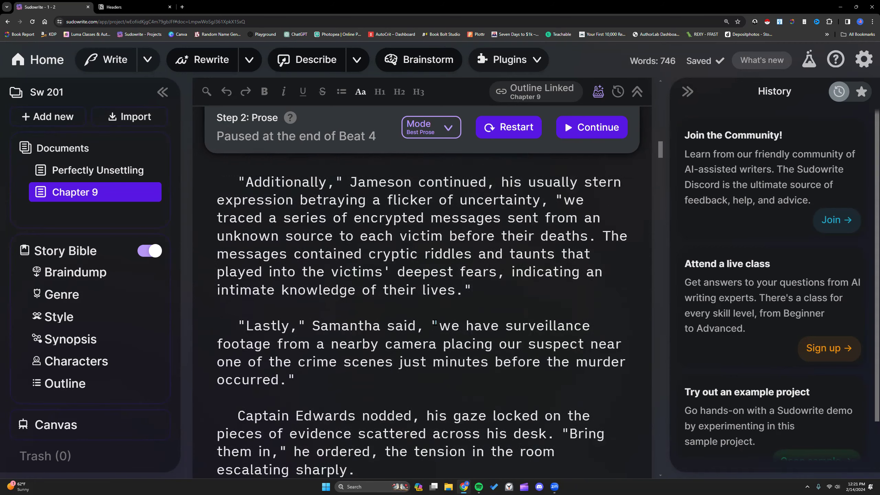
scroll(434, 322, "down", 3)
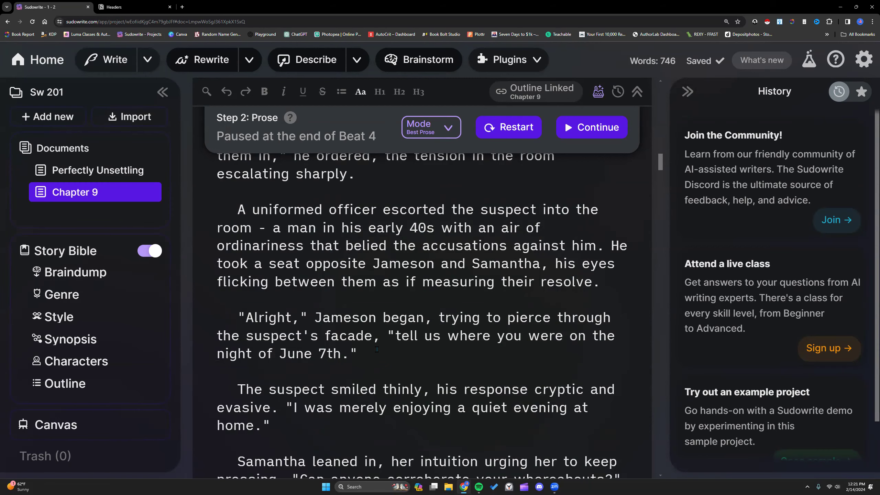
scroll(376, 350, "down", 12)
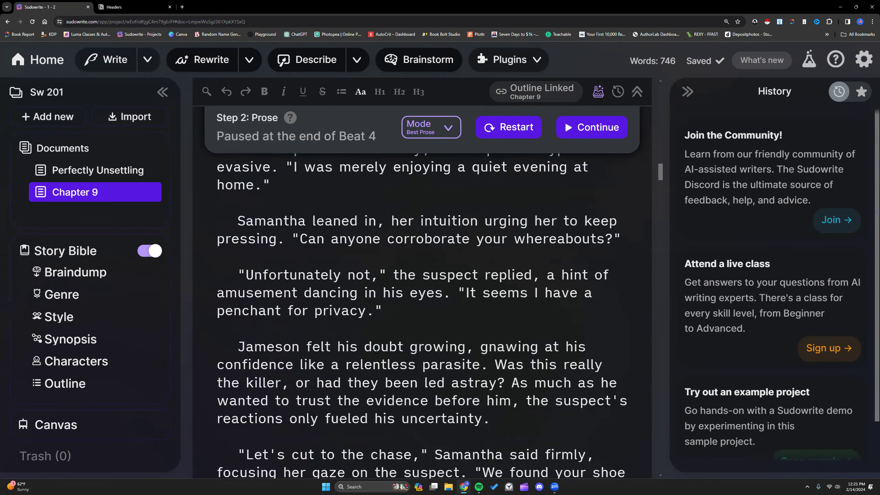
scroll(374, 351, "down", 10)
- Select the generated prose below the "1 - 2" heading and count its words with Word Counter Plus
scroll(372, 354, "up", 5)
scroll(372, 354, "up", 4)
left_click_drag(320, 318, 236, 355)
scroll(254, 265, "up", 18)
scroll(250, 266, "up", 18)
right_click(246, 361)
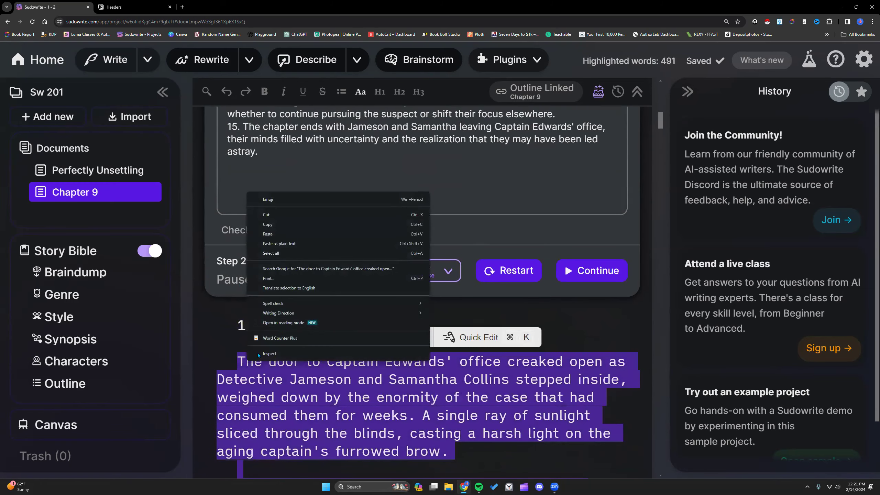
left_click(277, 337)
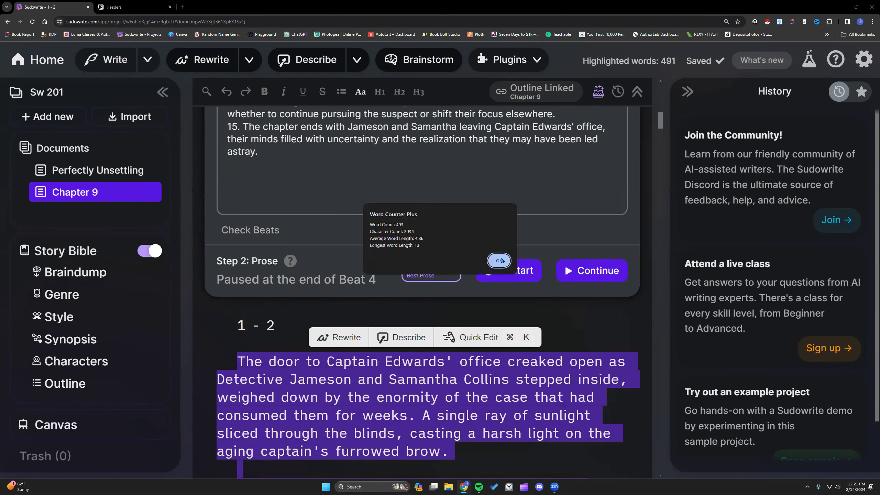
- Select the generated prose below the "3 - 4" heading, count its words with Word Counter Plus, and clear the selection
left_click(499, 261)
scroll(384, 374, "down", 10)
scroll(383, 374, "down", 15)
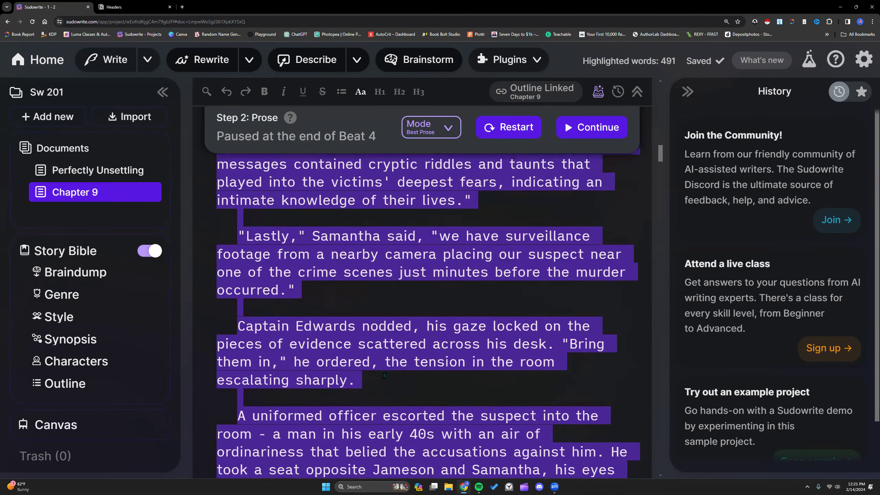
scroll(386, 374, "down", 15)
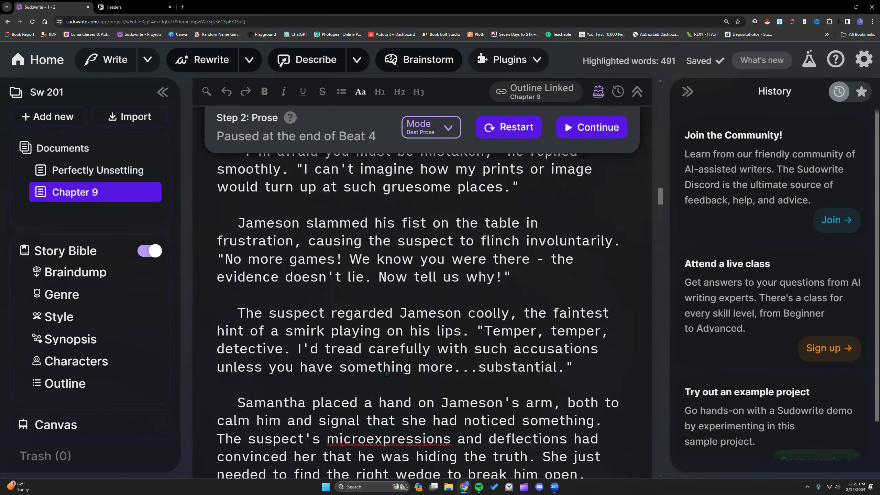
left_click(287, 284)
left_click_drag(287, 283, 238, 272)
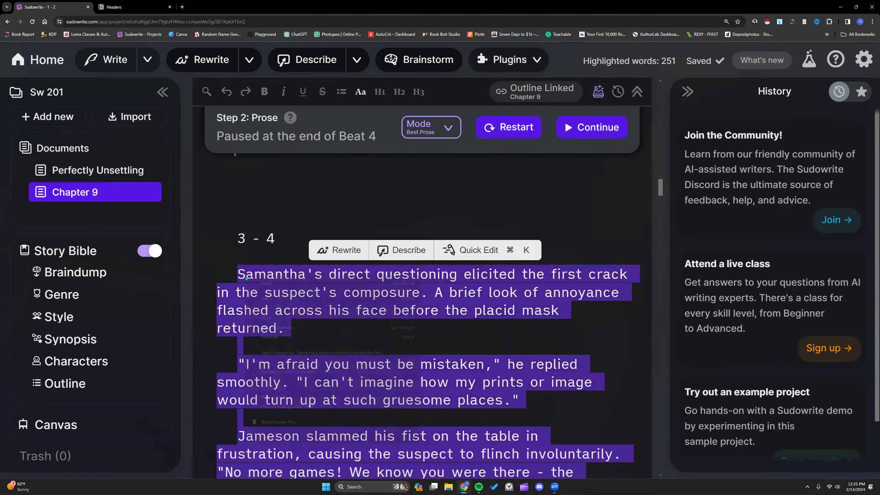
right_click(241, 275)
left_click(294, 419)
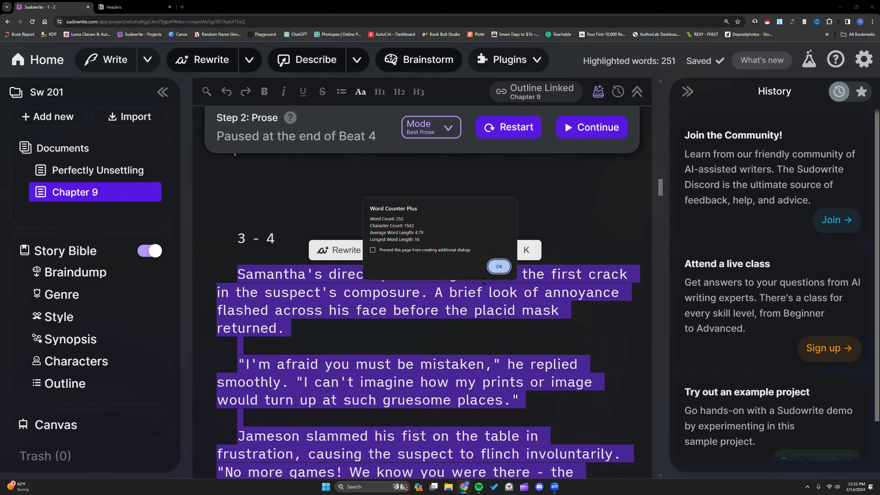
left_click(498, 266)
left_click(351, 332)
- Read through the generated prose under "3 - 4", examining how the suspect's interrogation is written
scroll(350, 333, "down", 2)
scroll(348, 332, "down", 1)
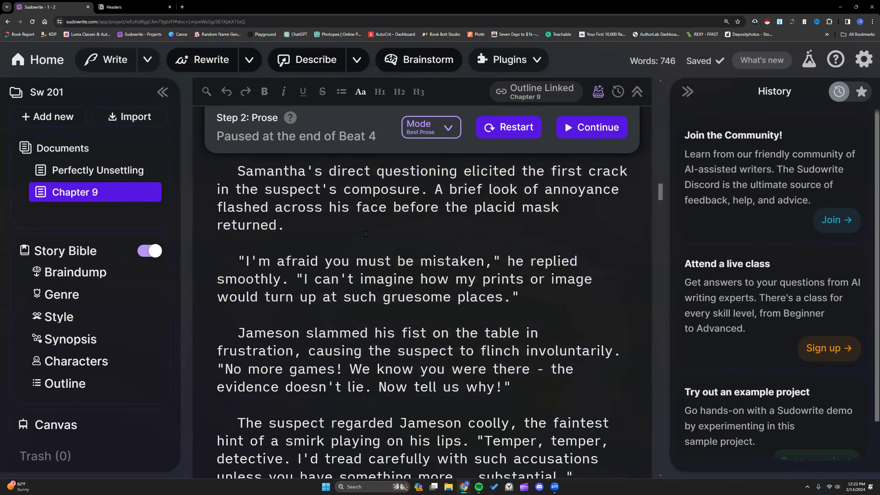
scroll(365, 234, "down", 1)
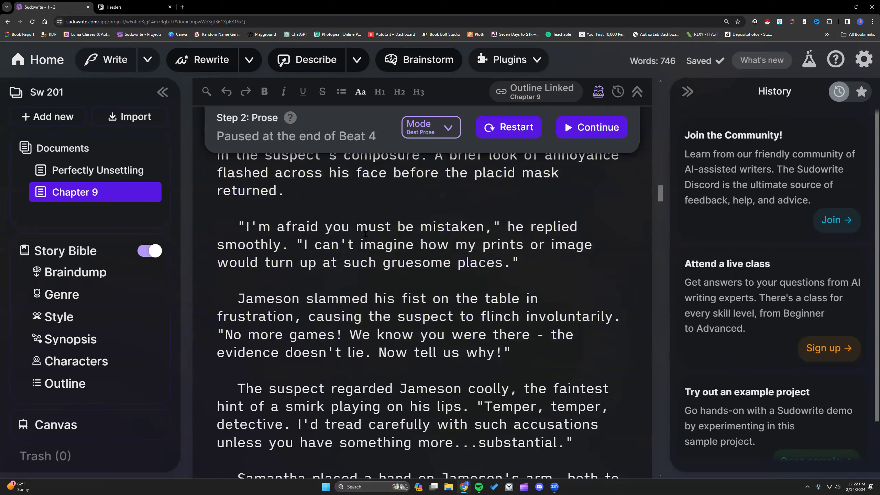
scroll(365, 234, "down", 3)
scroll(384, 296, "down", 1)
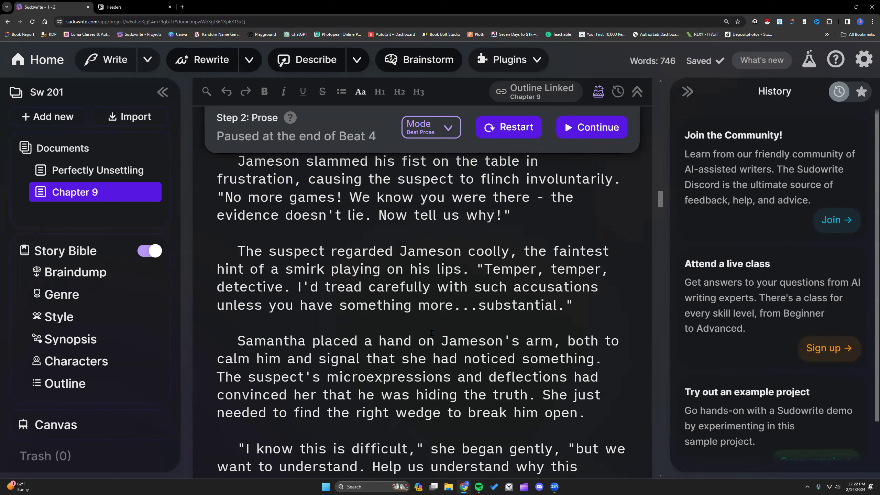
scroll(431, 332, "down", 5)
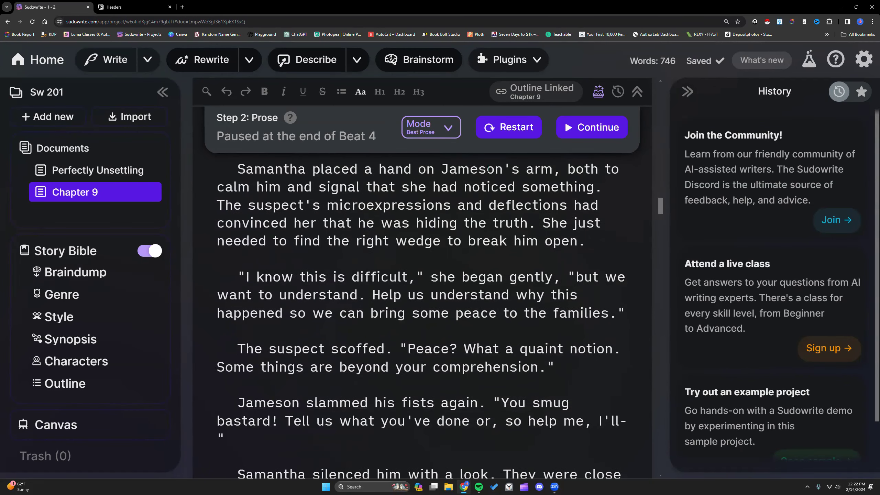
- Paste the copied writing instructions and beats into the Chapter Generator of a second document linked to Chapter 9
scroll(647, 218, "up", 15)
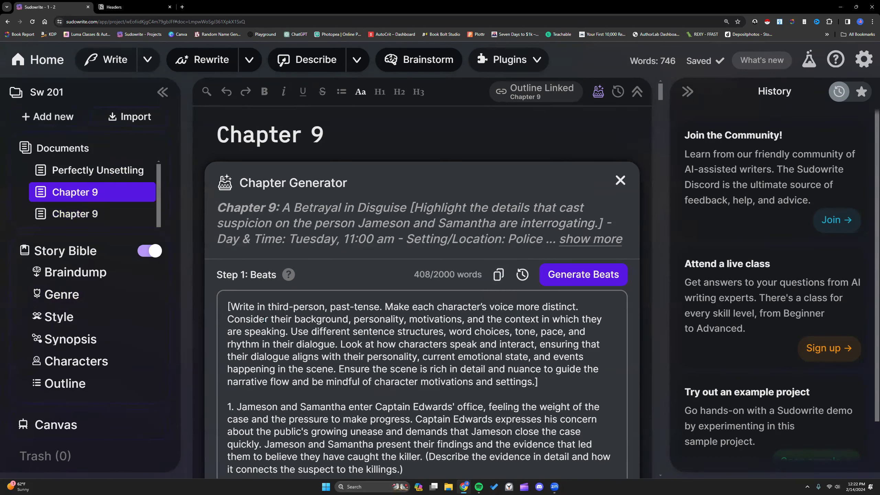
right_click(294, 367)
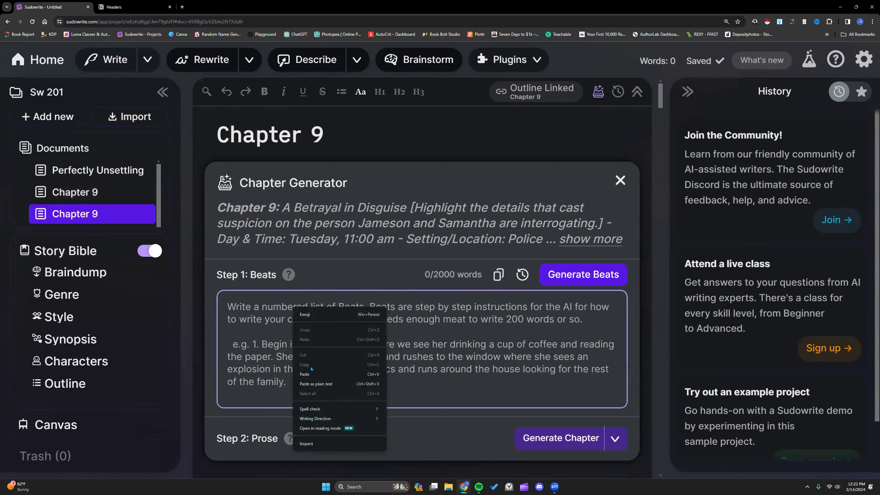
left_click(310, 374)
scroll(387, 342, "up", 8)
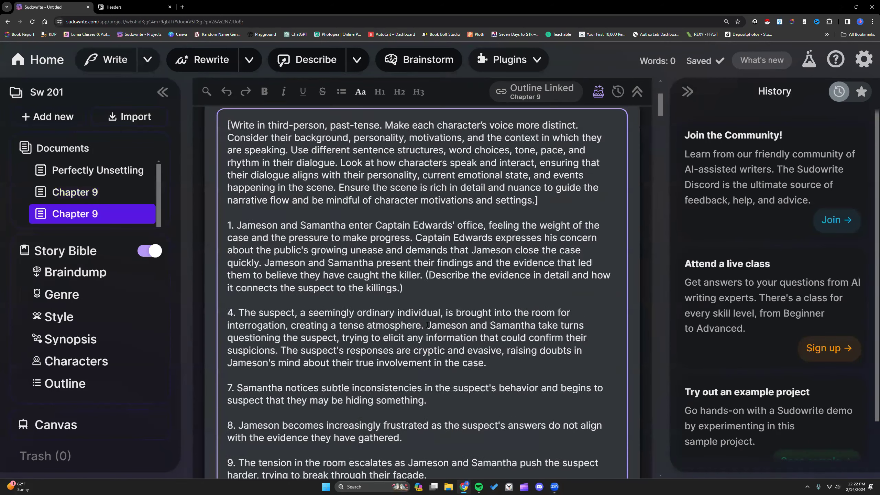
- Generate the chapter's prose in Balanced mode and pause the generation after Beats 1 & 2
scroll(580, 327, "down", 15)
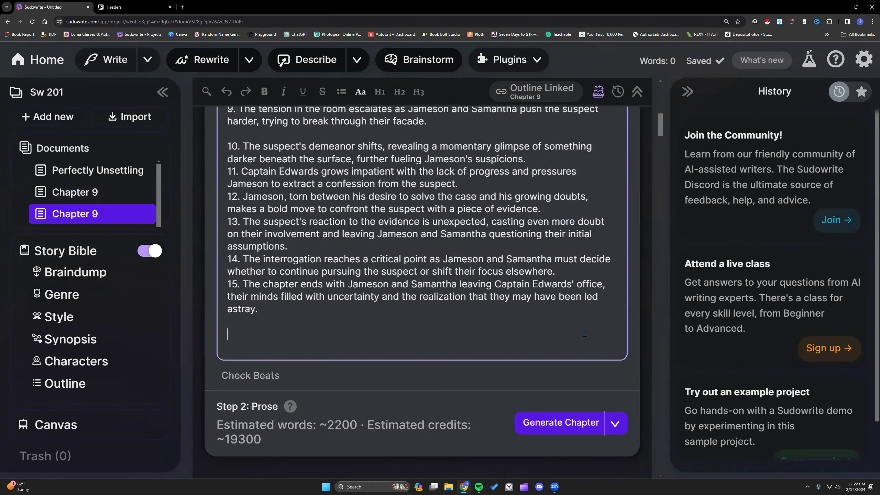
left_click(615, 183)
scroll(502, 263, "down", 2)
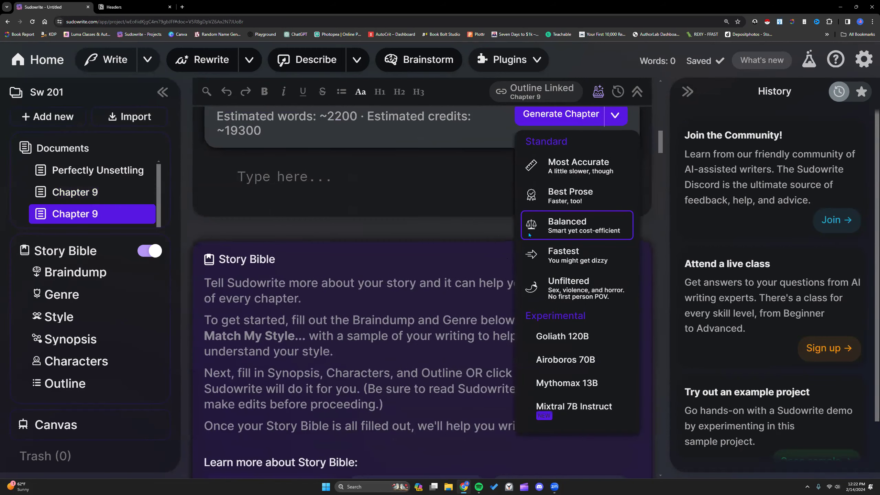
left_click(577, 229)
scroll(542, 228, "up", 3)
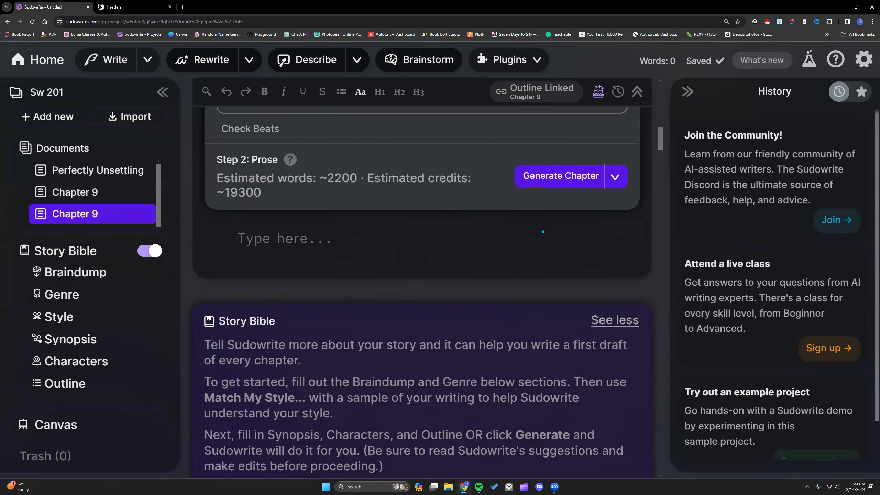
left_click(551, 216)
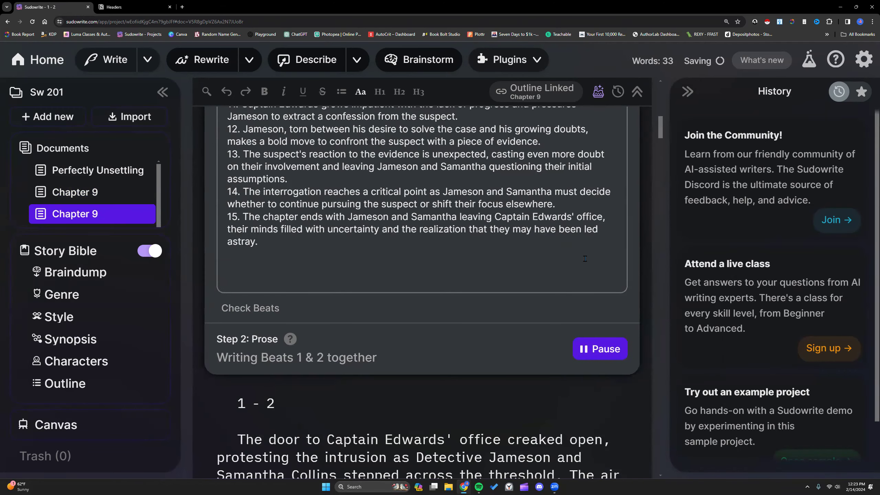
left_click(605, 353)
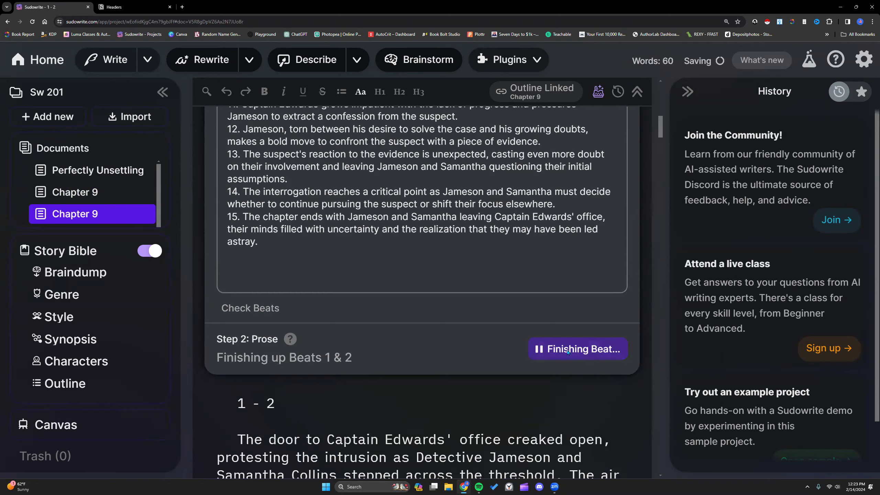
scroll(462, 350, "down", 2)
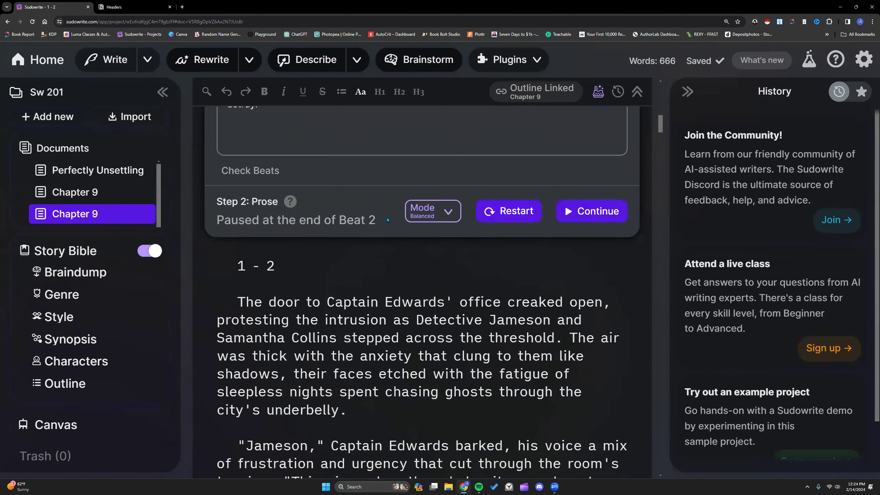
- Switch to the Sudowrite Discord server from the help options and browse the tips-and-tricks channel
scroll(386, 217, "up", 10)
scroll(386, 217, "up", 10)
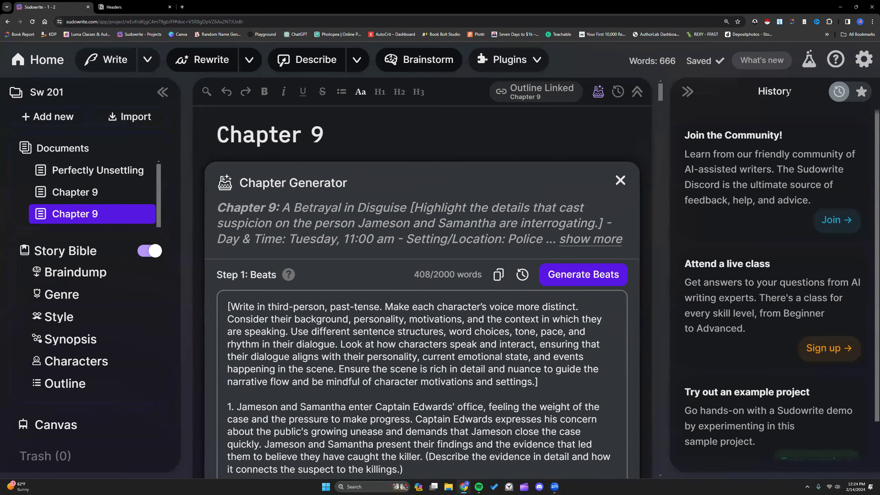
left_click(835, 60)
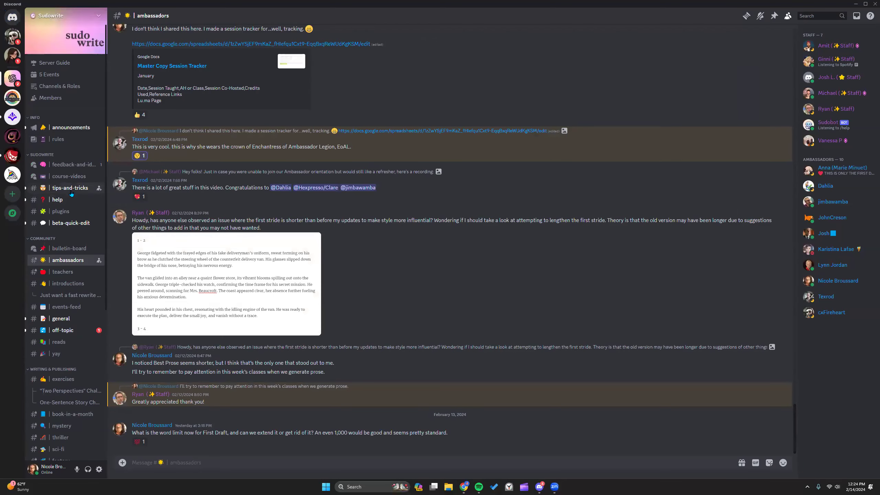
left_click(71, 189)
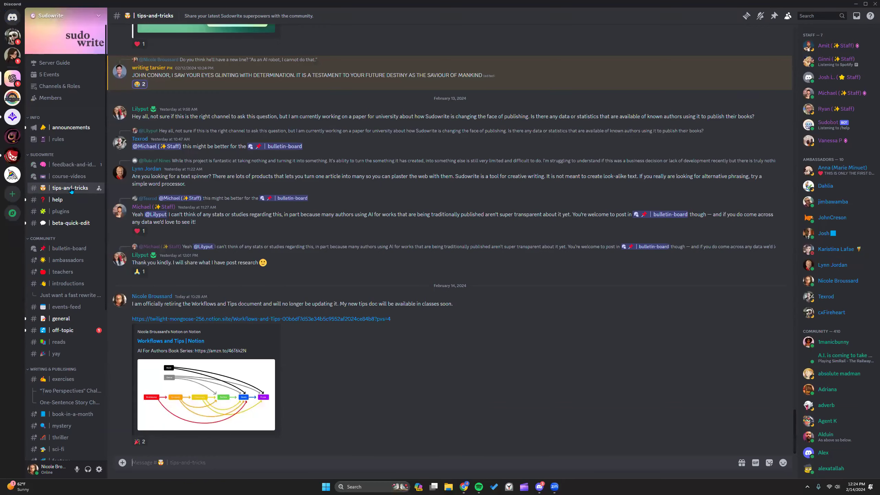
scroll(166, 214, "up", 10)
scroll(166, 215, "up", 8)
scroll(167, 216, "down", 12)
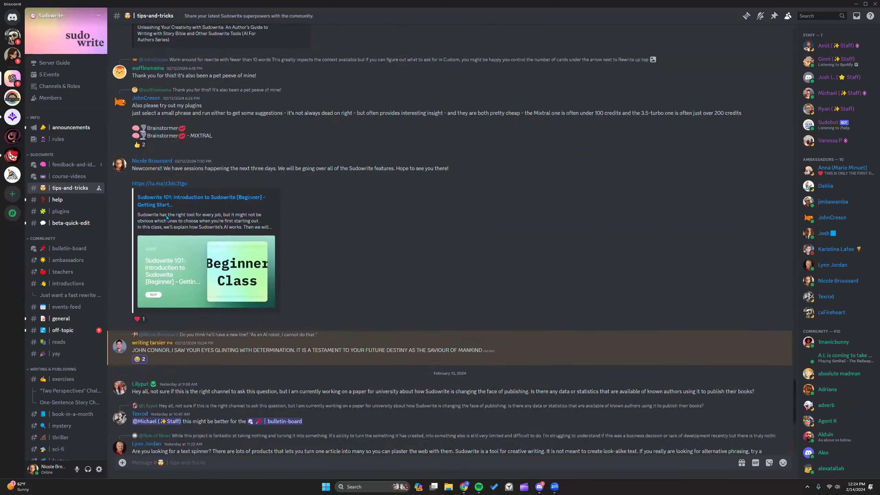
scroll(166, 216, "down", 8)
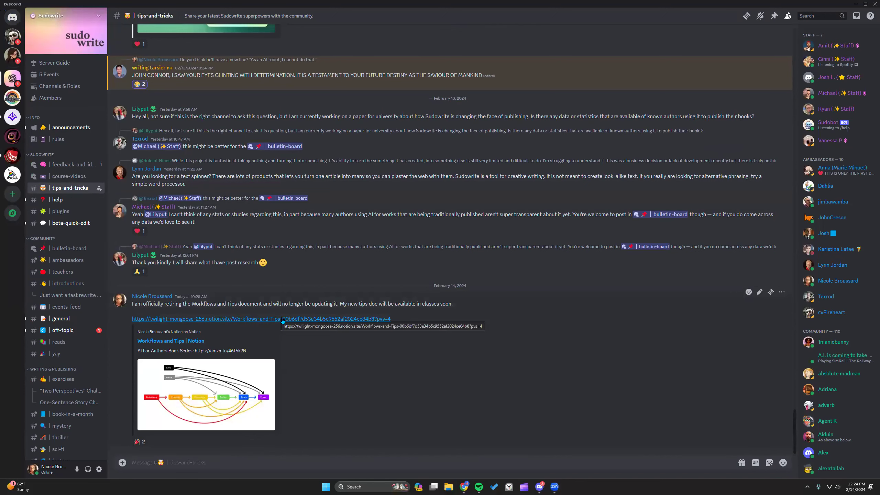
- Show the help, general and course-videos channels, look over the recorded classes, and close Discord
left_click(65, 201)
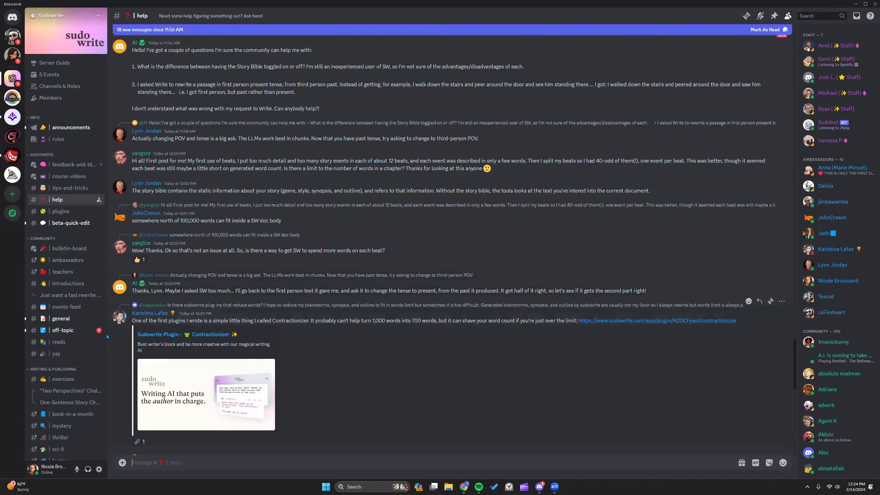
left_click(74, 319)
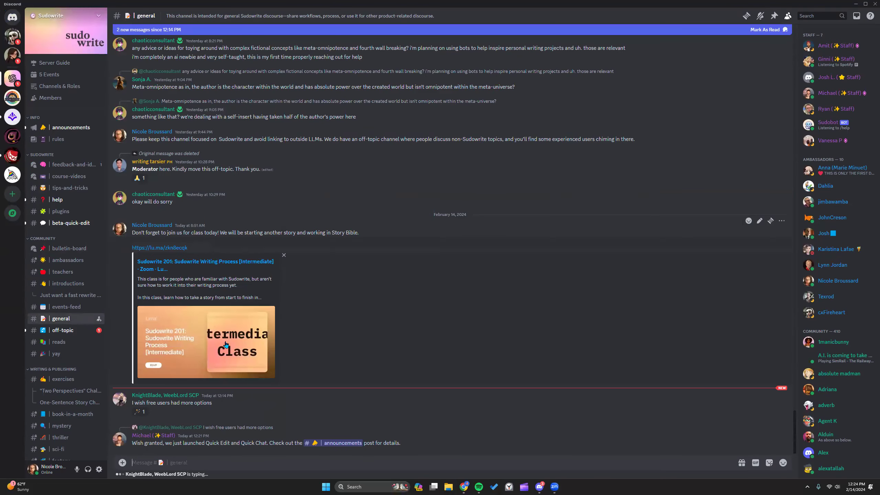
left_click(69, 176)
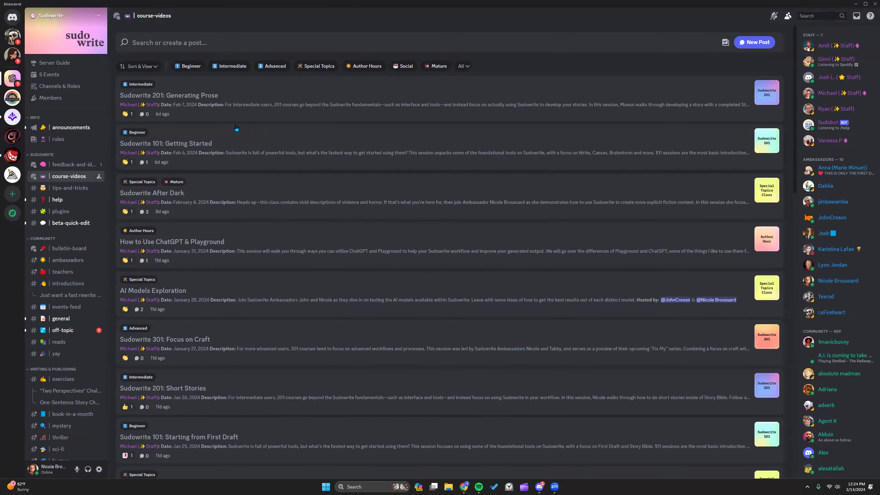
scroll(194, 259, "down", 1)
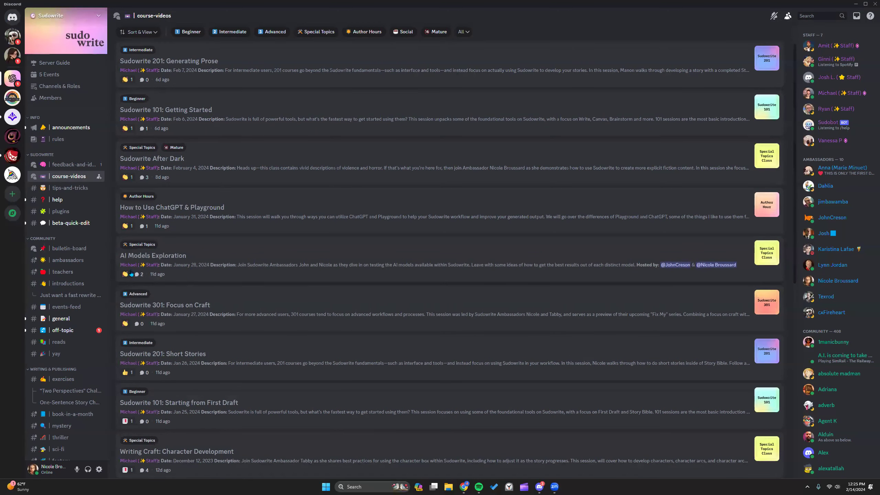
left_click(872, 4)
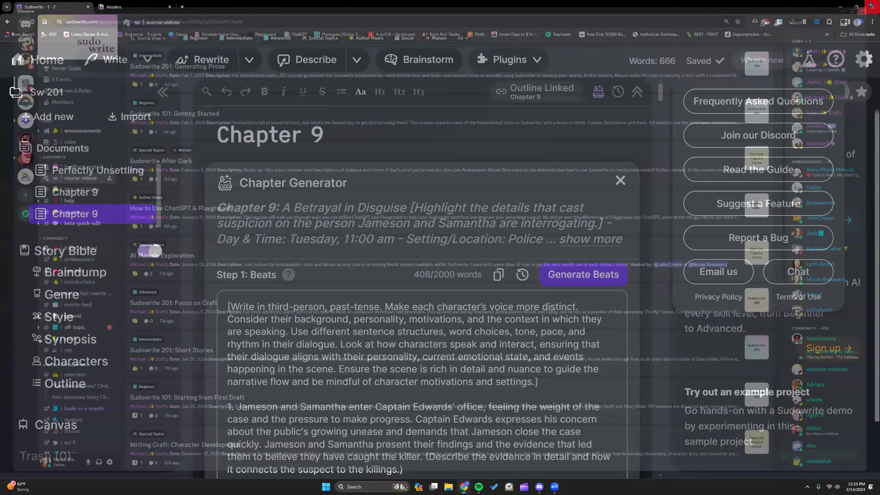
- Review the instructions and numbered beats in the second Chapter 9 document's Chapter Generator
scroll(315, 191, "down", 1)
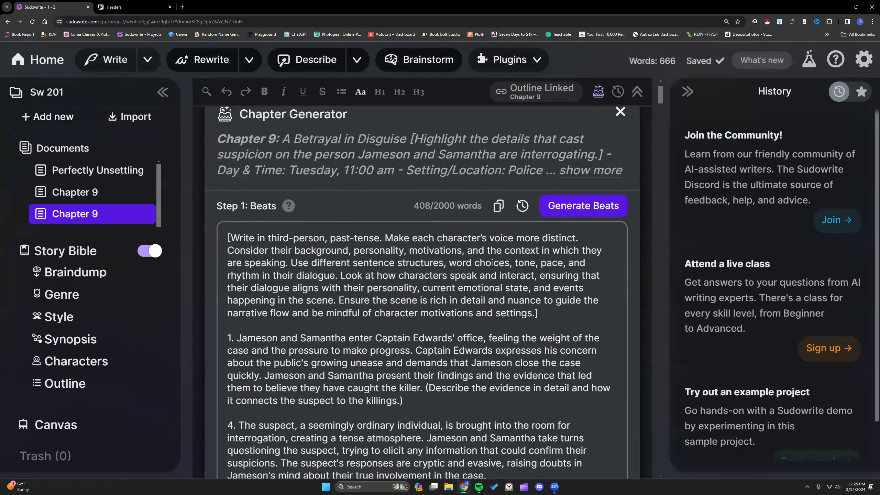
scroll(491, 263, "down", 10)
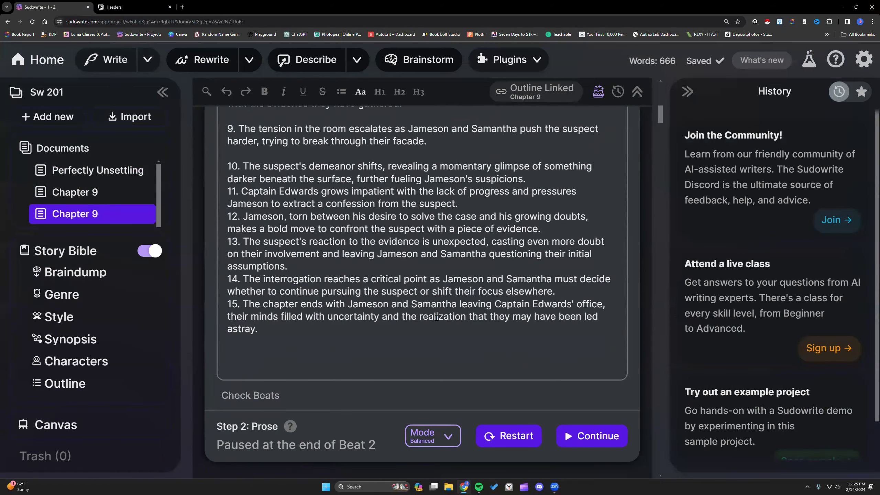
scroll(436, 318, "up", 8)
scroll(436, 317, "up", 2)
scroll(395, 274, "up", 1)
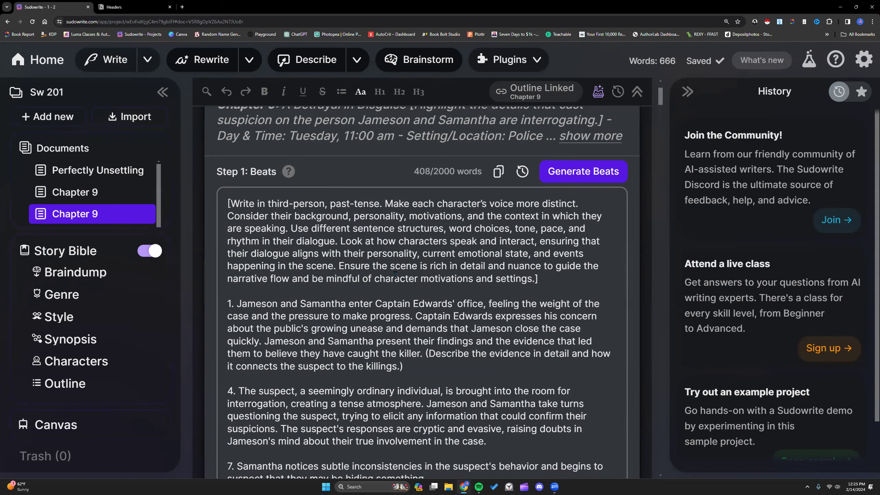
- Bring up Quick Edit in the generated "1 - 2" prose to show its options, and look over the beats and prose around it
key("ctrl+k")
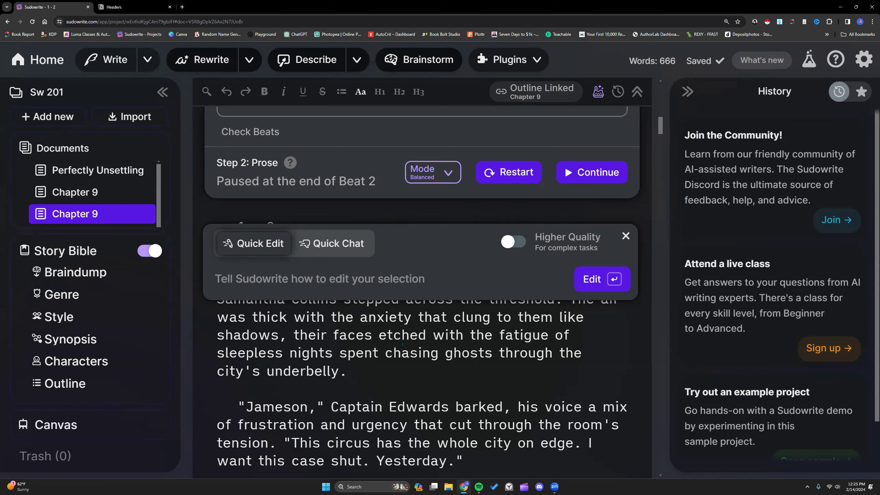
scroll(401, 343, "up", 5)
scroll(403, 347, "up", 5)
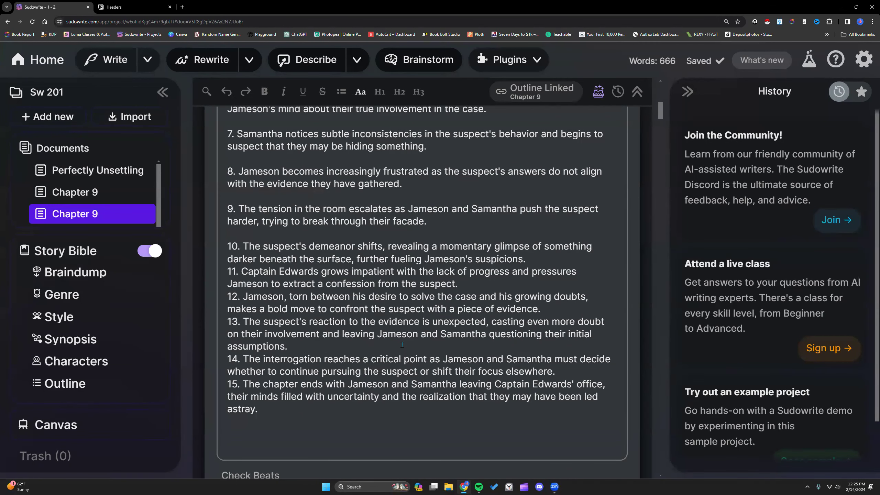
scroll(402, 344, "down", 10)
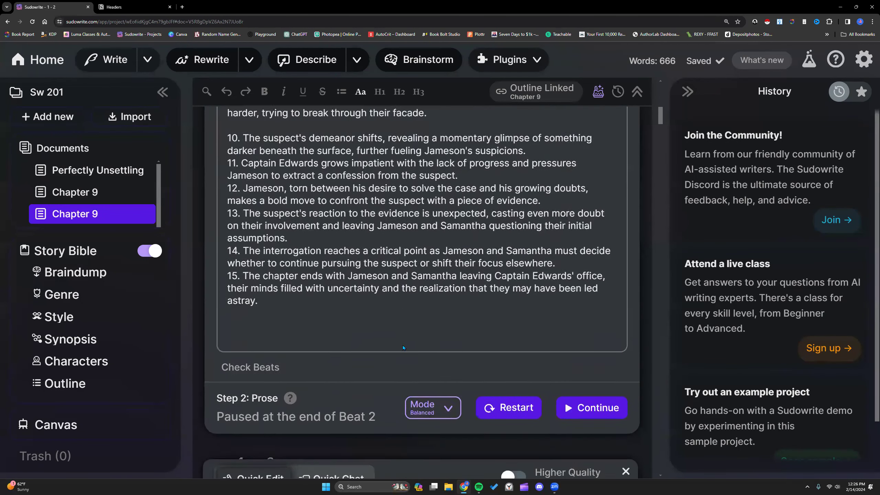
scroll(402, 344, "down", 1)
key("Down")
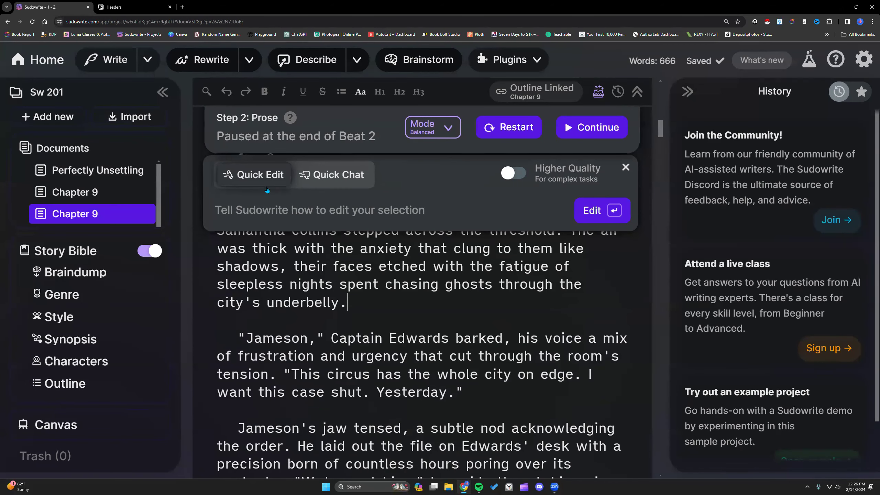
scroll(448, 360, "down", 20)
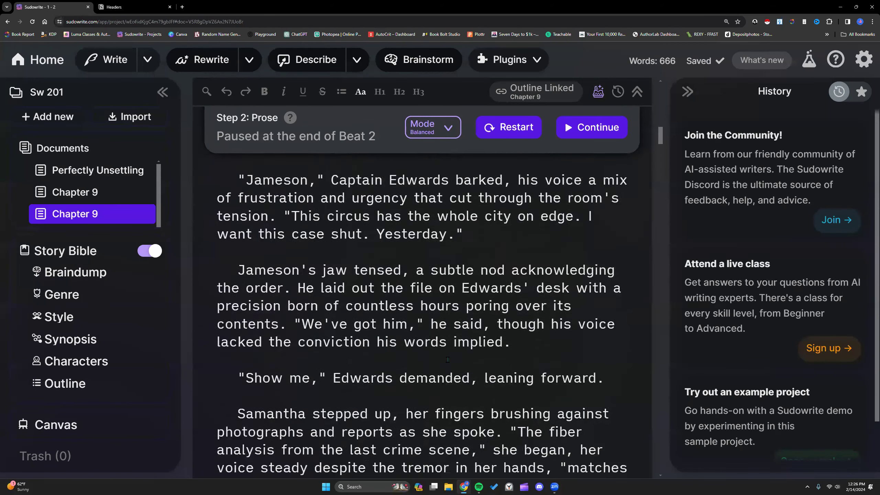
- Ask Quick Chat in the "1 - 2" prose: "What are some ways the killer can keep evading Detective Jameson?"
scroll(446, 358, "down", 7)
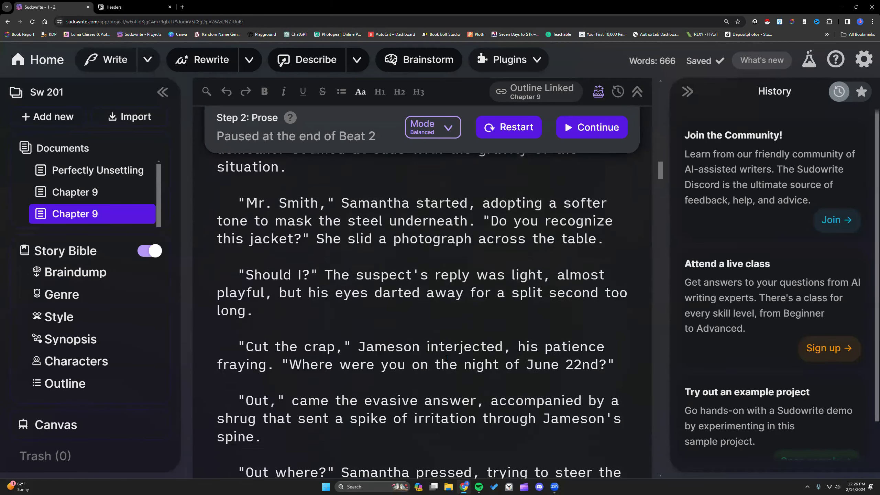
scroll(447, 357, "up", 4)
scroll(447, 357, "up", 20)
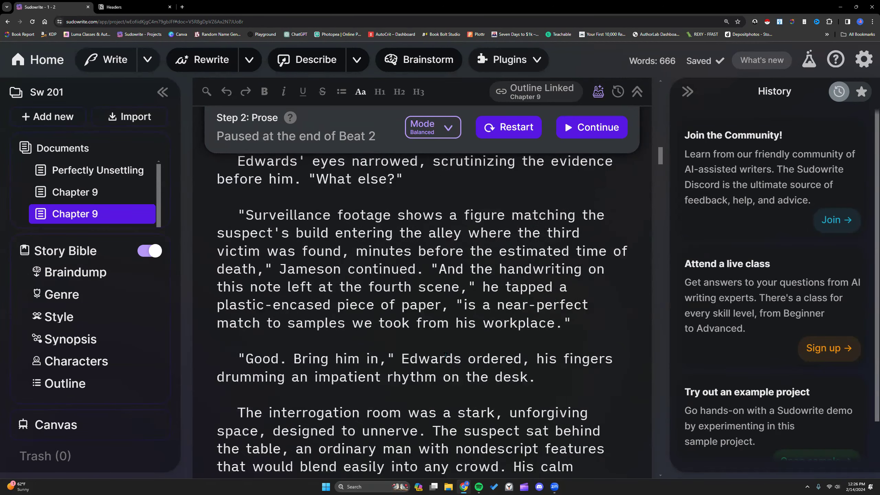
scroll(444, 357, "up", 2)
scroll(444, 355, "down", 4)
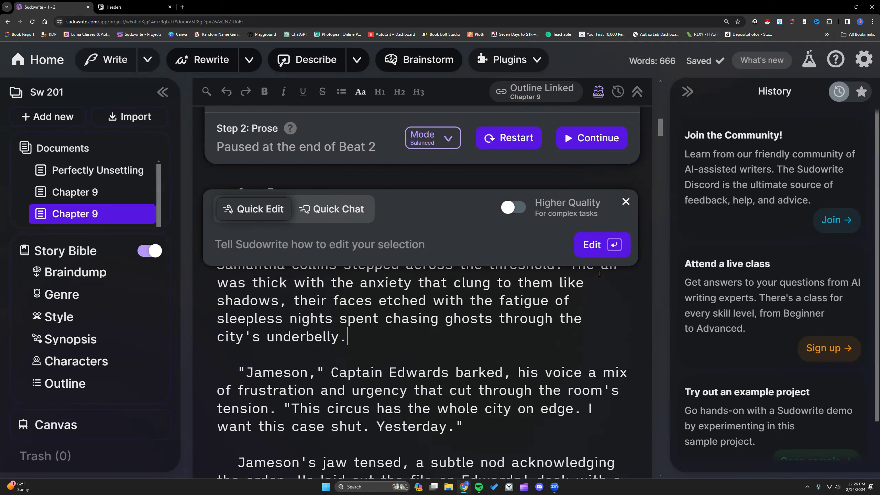
left_click(326, 208)
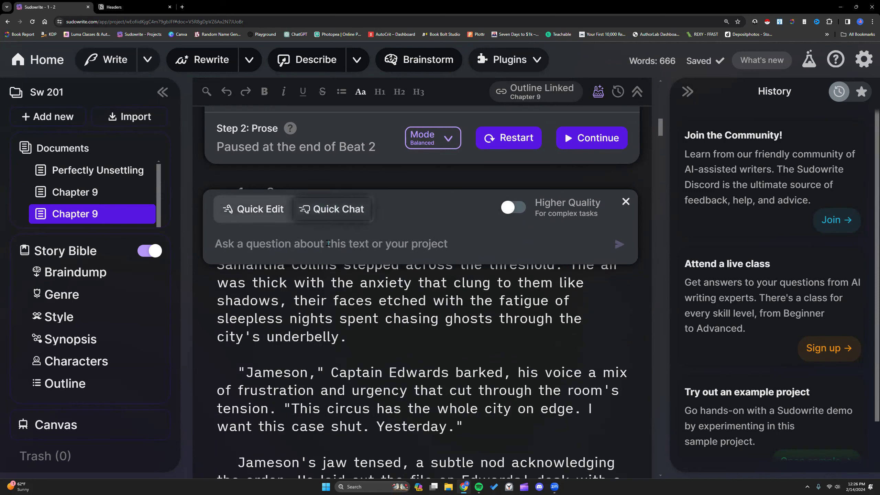
type("Wh")
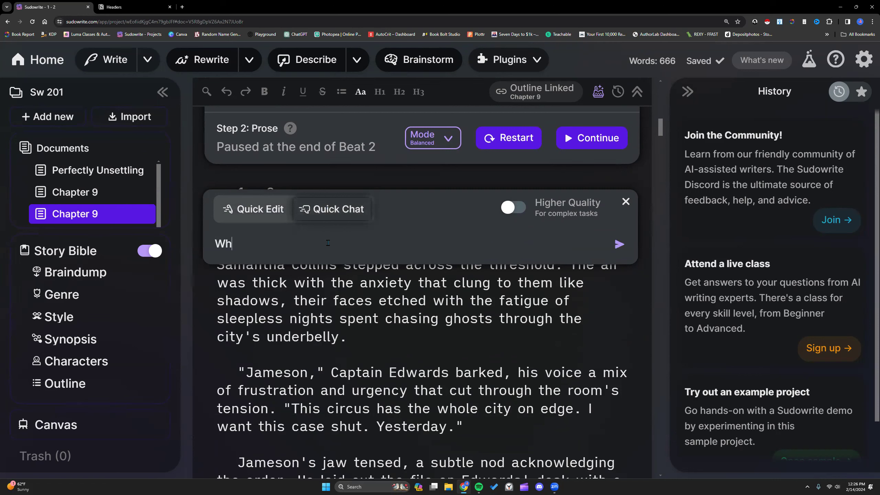
type("at are some ways ")
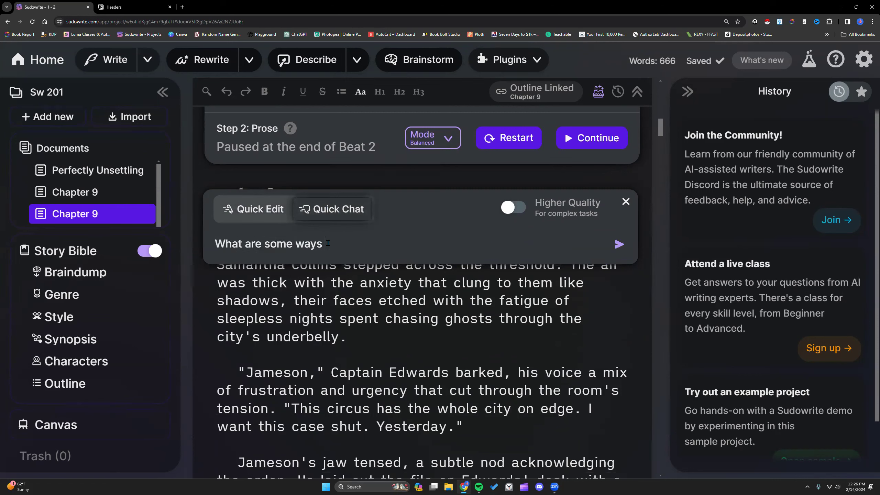
type("the killer can keep evading")
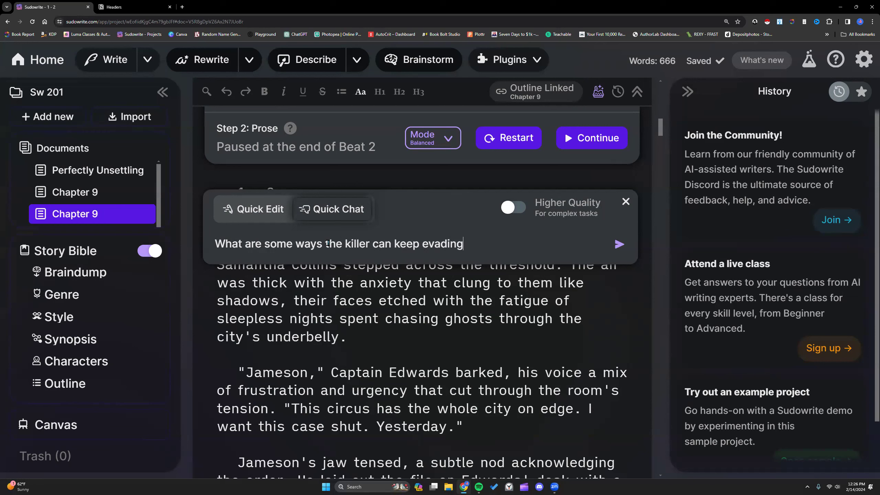
type(" Detective Jameson?")
key("Return")
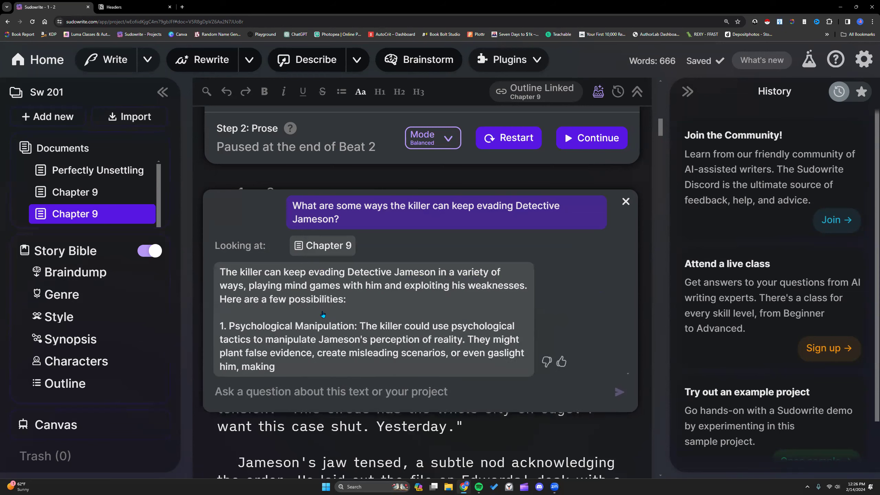
- Read through the Quick Chat reply on how the killer can evade the detective, from the first suggestion to the closing remark
scroll(467, 300, "down", 2)
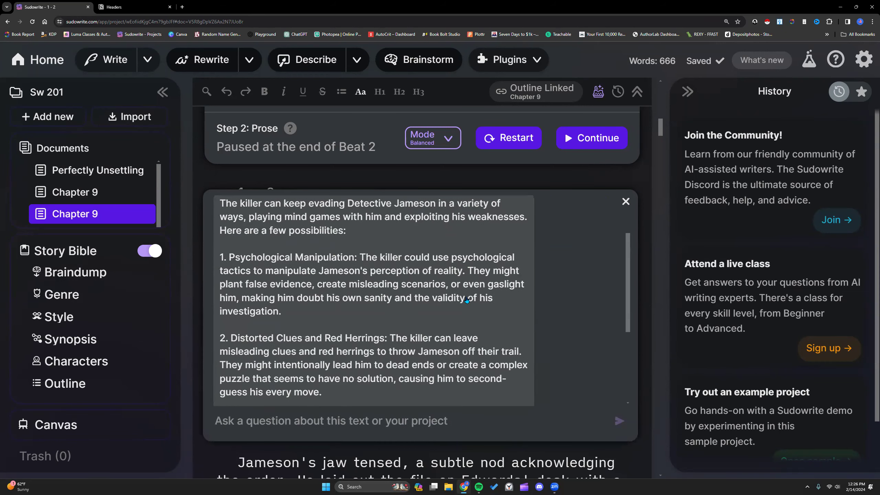
scroll(467, 300, "down", 3)
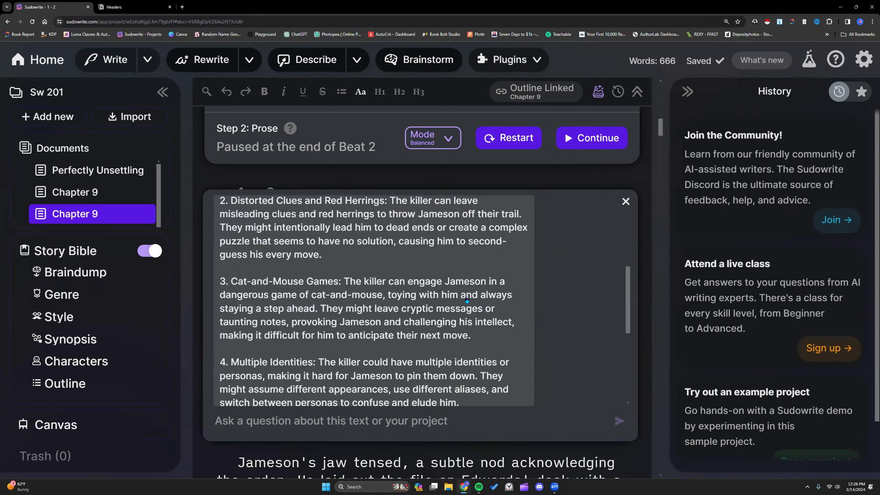
scroll(467, 300, "down", 2)
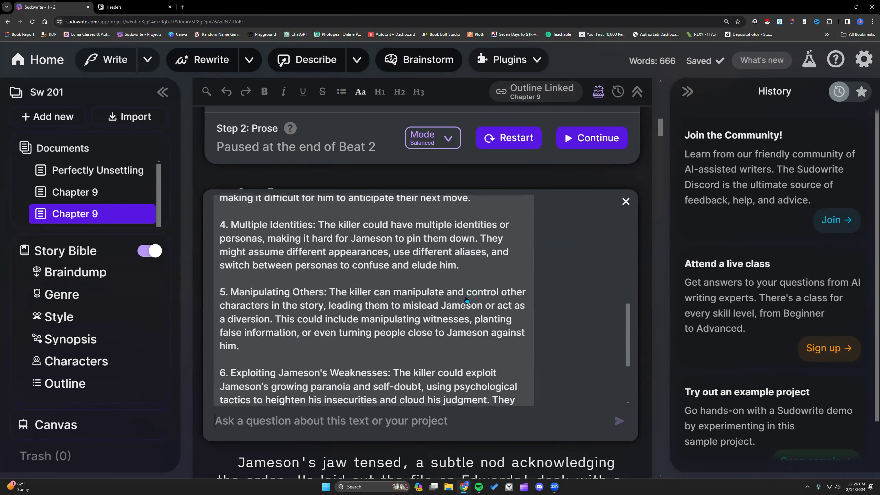
scroll(466, 300, "up", 5)
scroll(467, 300, "up", 4)
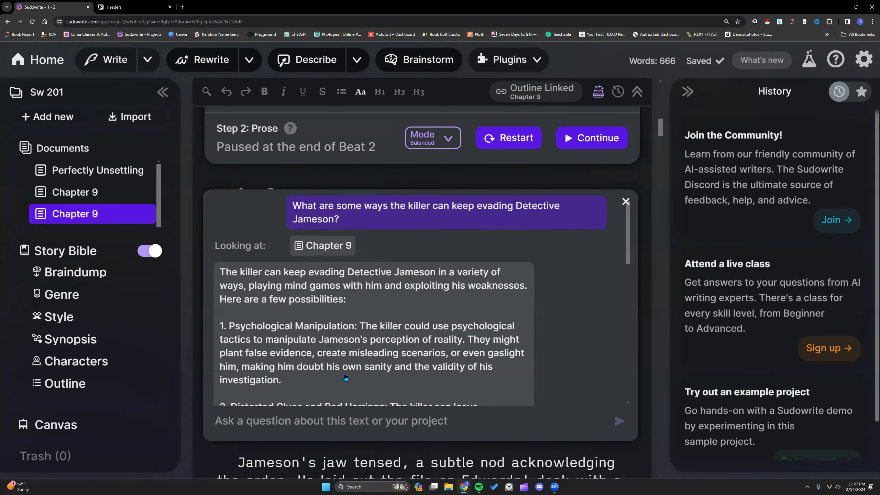
scroll(319, 449, "down", 3)
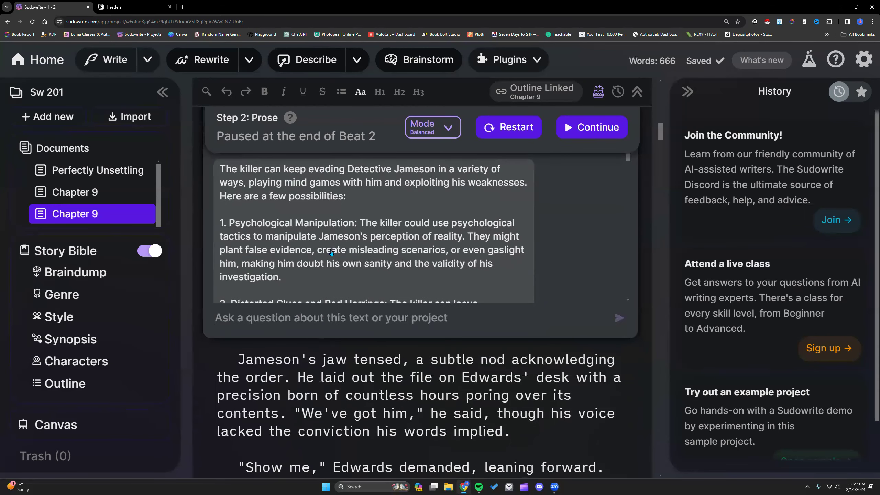
scroll(332, 240, "down", 5)
scroll(332, 240, "down", 6)
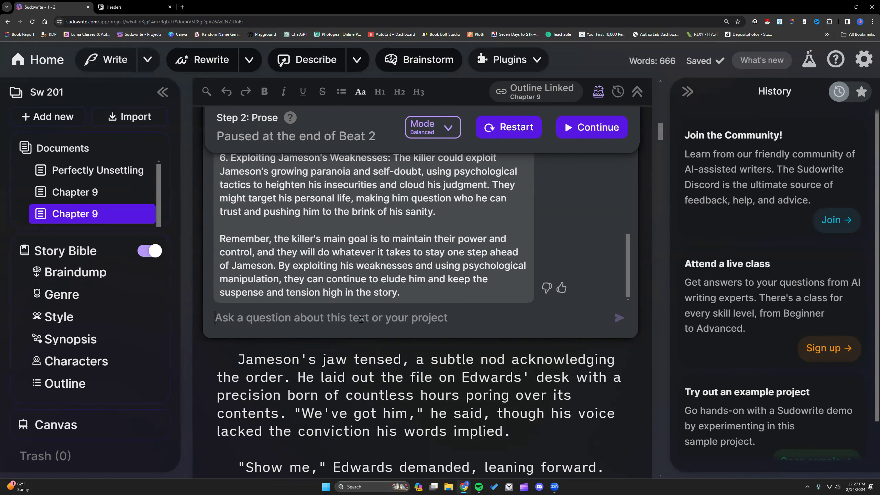
type("What are some of the ")
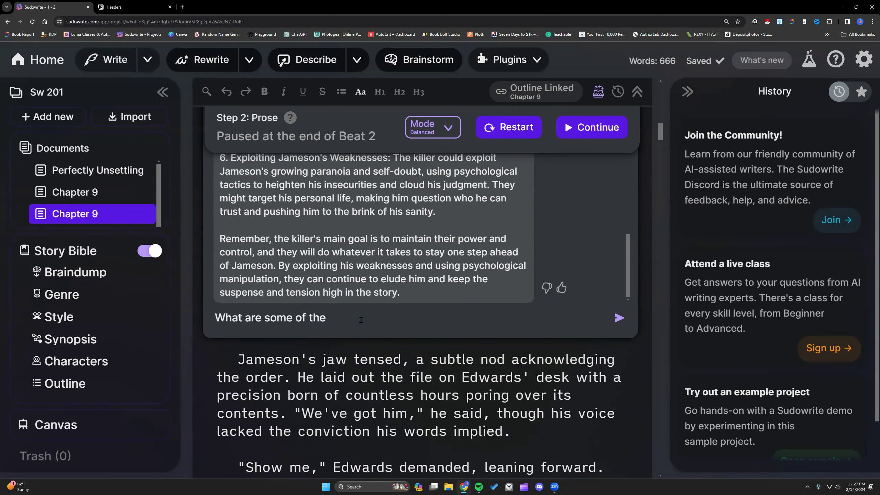
type("outline structures I ")
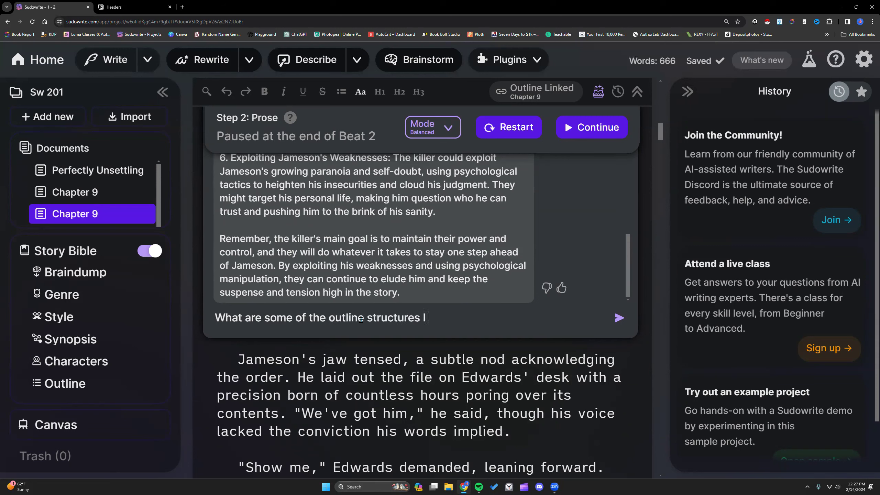
type("can use for")
key("BackSpace")
key("BackSpace")
key("BackSpace")
key("BackSpace")
key("BackSpace")
key("BackSpace")
key("BackSpace")
key("BackSpace")
key("BackSpace")
key("BackSpace")
key("BackSpace")
key("BackSpace")
key("BackSpace")
key("BackSpace")
key("BackSpace")
key("BackSpace")
key("BackSpace")
key("BackSpace")
key("BackSpace")
key("BackSpace")
key("BackSpace")
key("BackSpace")
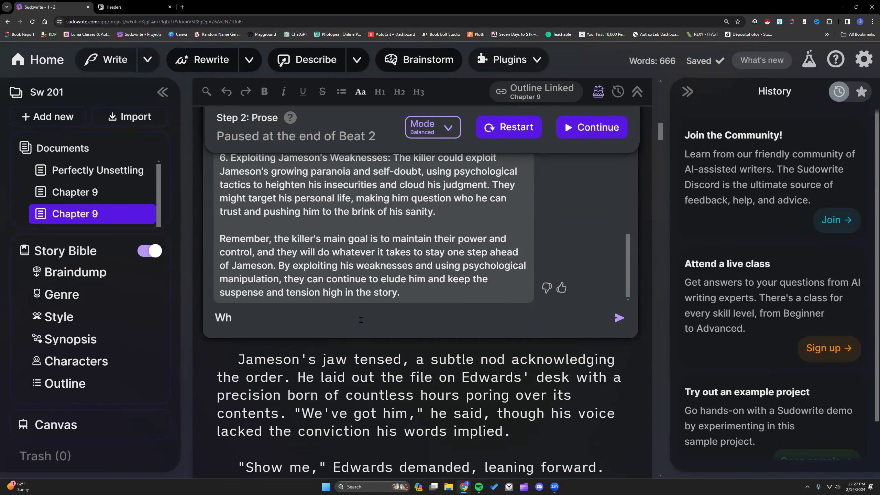
- Ask Quick Chat "When did the killer leave the first note for Detective Jameson", read the reply and close the chat
type("en did the killer leave the")
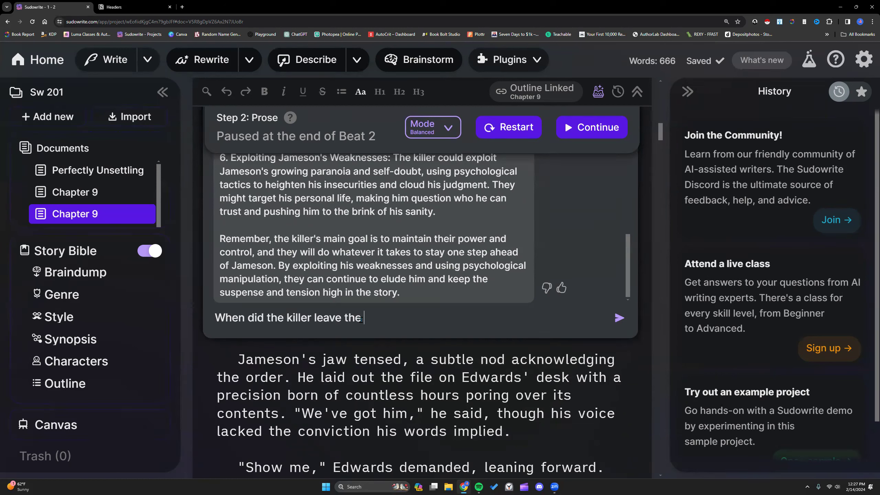
type(" first note for D")
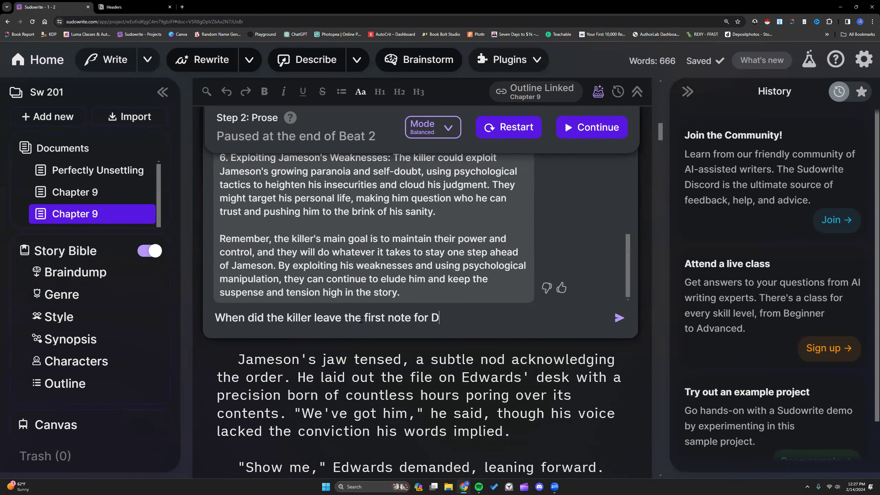
type("etective Jameson")
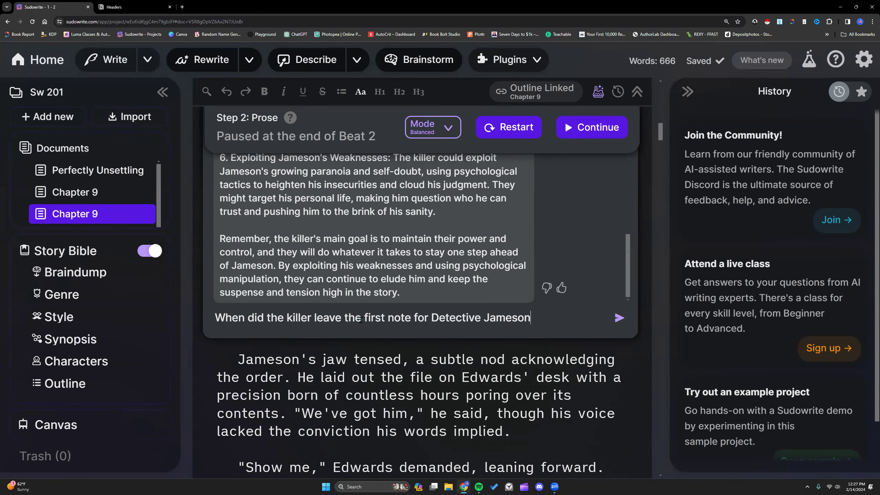
key("Return")
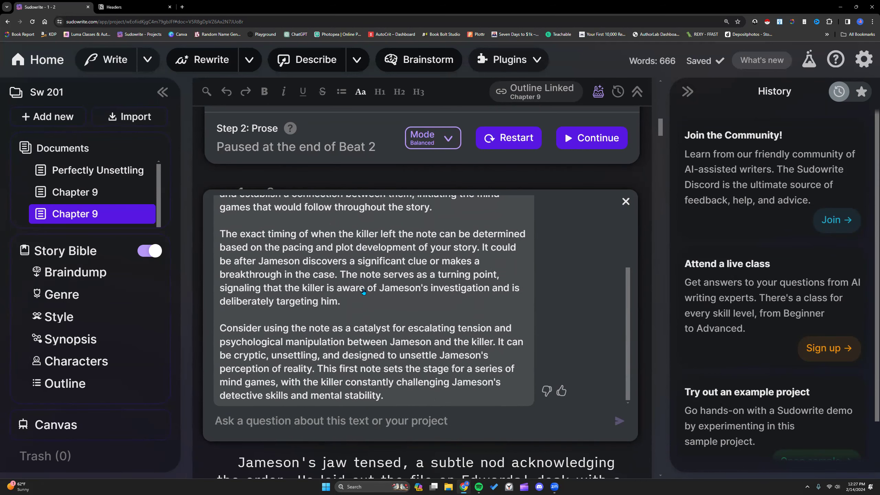
scroll(363, 291, "up", 5)
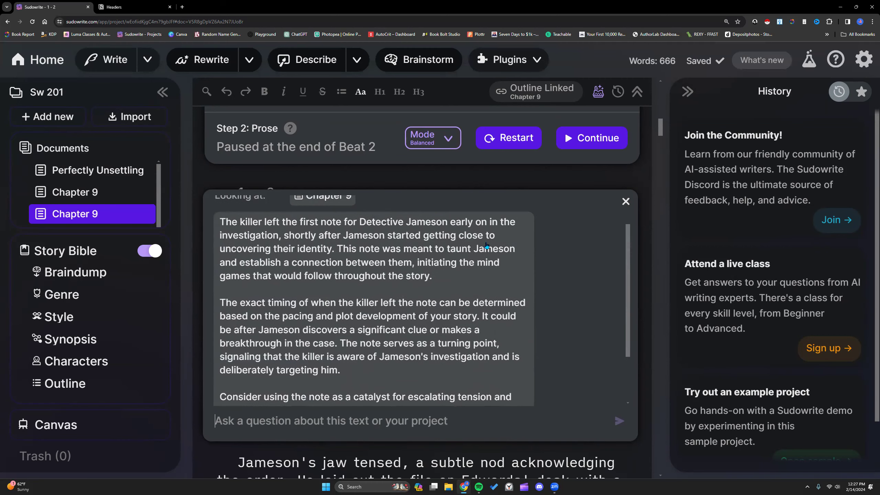
left_click(625, 201)
- Run Quick Edit on the two paragraphs from Captain Edwards' bark through Jameson's reply: "Make this more intense with Captain Edwards speaking very harshly."
scroll(409, 313, "down", 1)
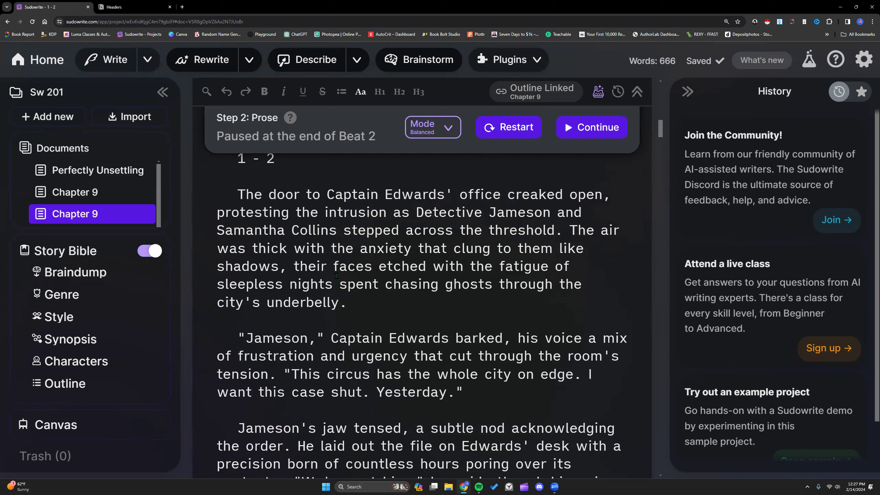
scroll(420, 311, "down", 2)
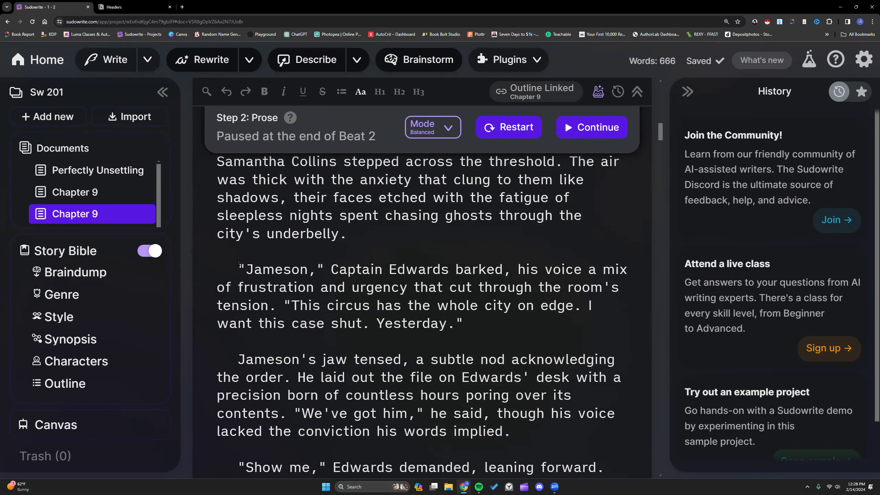
left_click_drag(238, 269, 277, 324)
scroll(278, 327, "down", 2)
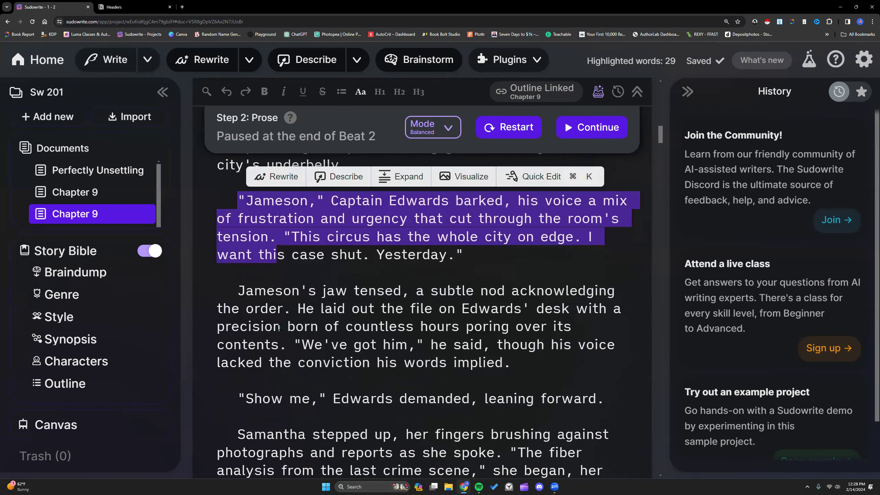
scroll(279, 327, "down", 3)
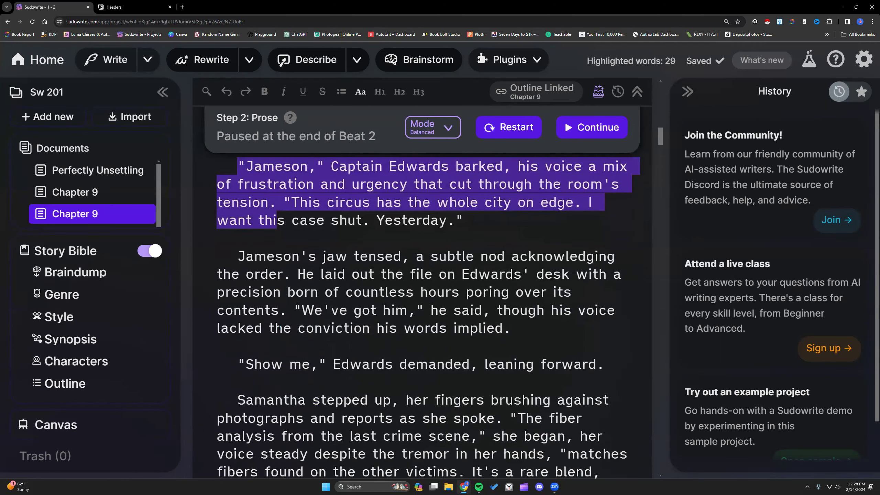
left_click_drag(279, 328, 518, 267)
scroll(515, 274, "up", 3)
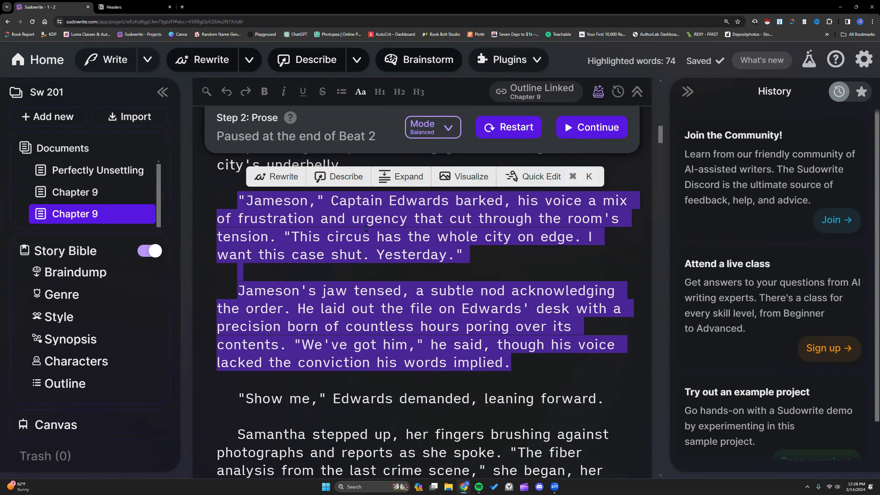
left_click(545, 180)
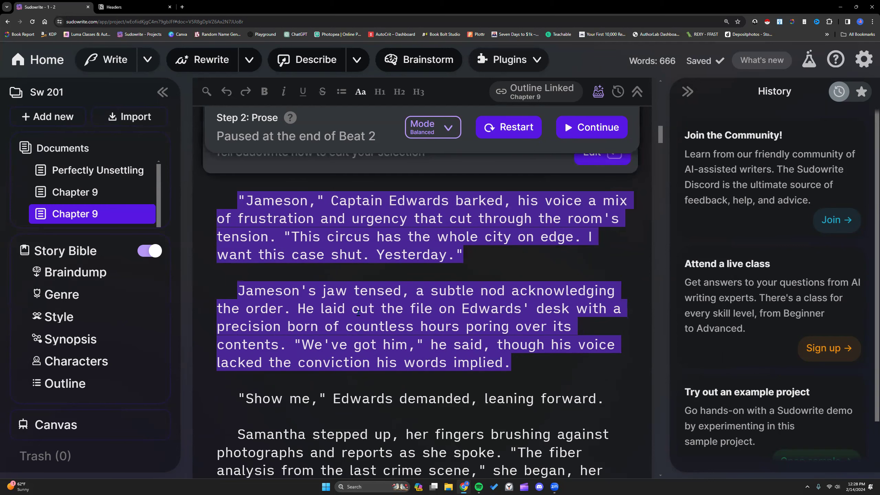
scroll(358, 312, "up", 3)
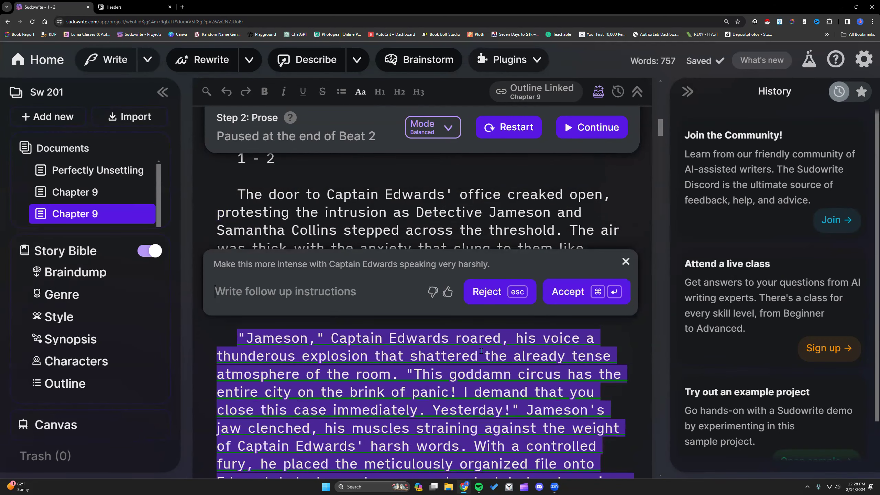
- Compare the Quick Edit rewrite of the Captain Edwards passage with the struck-through original paragraphs
scroll(407, 363, "down", 5)
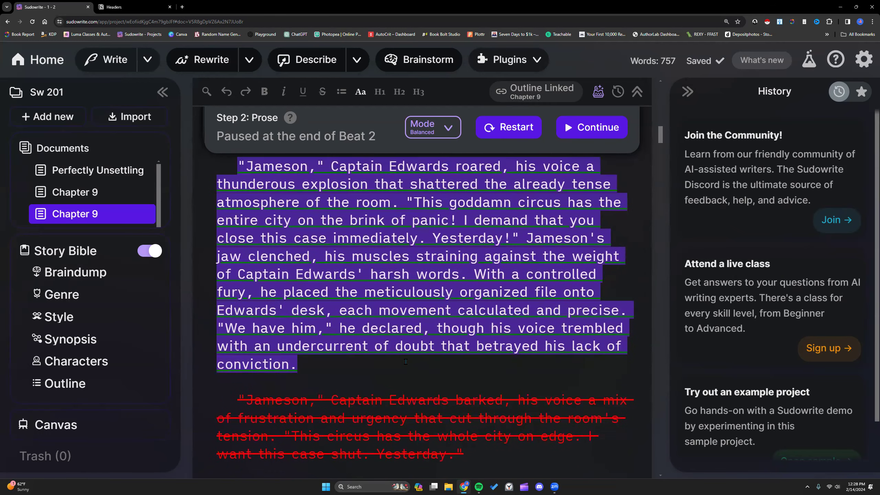
scroll(405, 361, "up", 1)
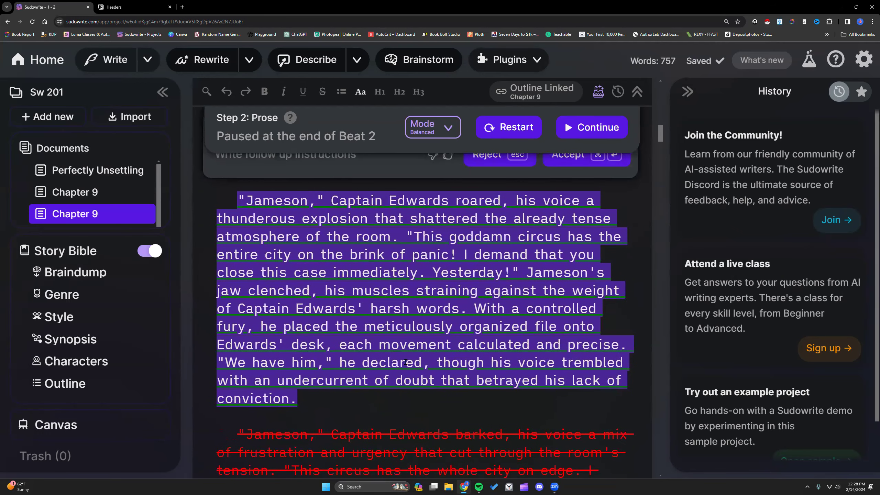
scroll(405, 362, "down", 6)
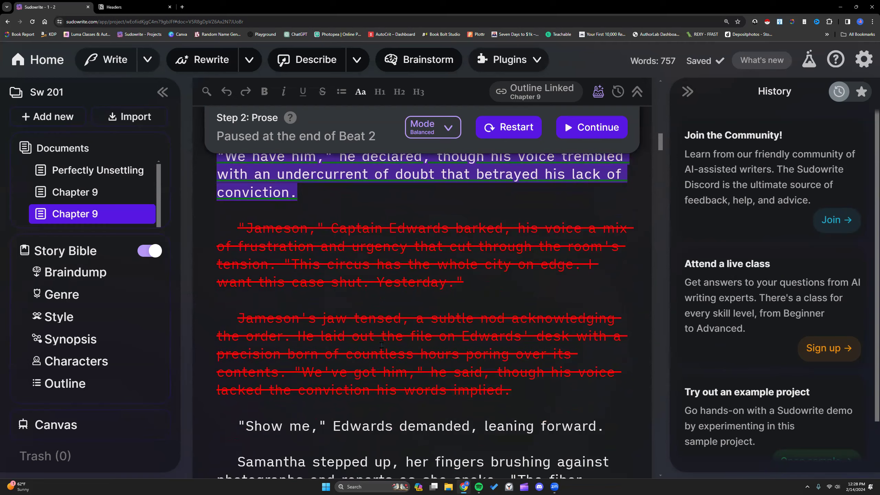
scroll(342, 289, "up", 10)
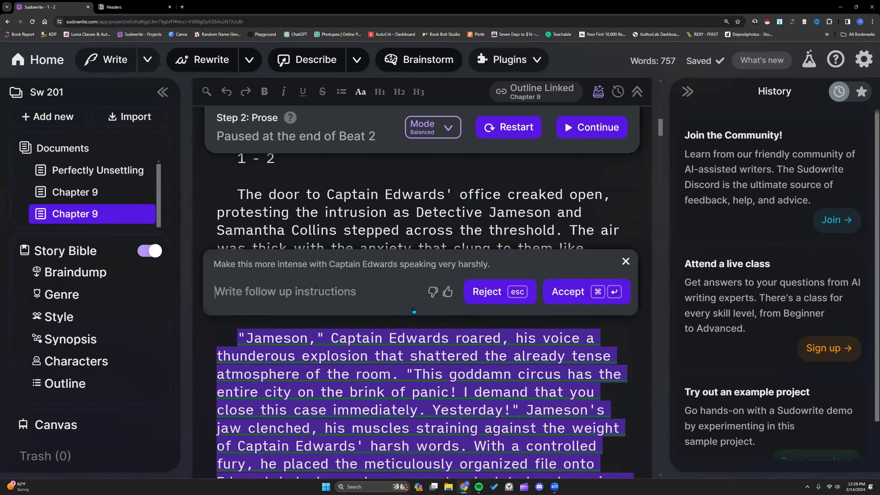
scroll(379, 310, "down", 1)
scroll(379, 311, "down", 9)
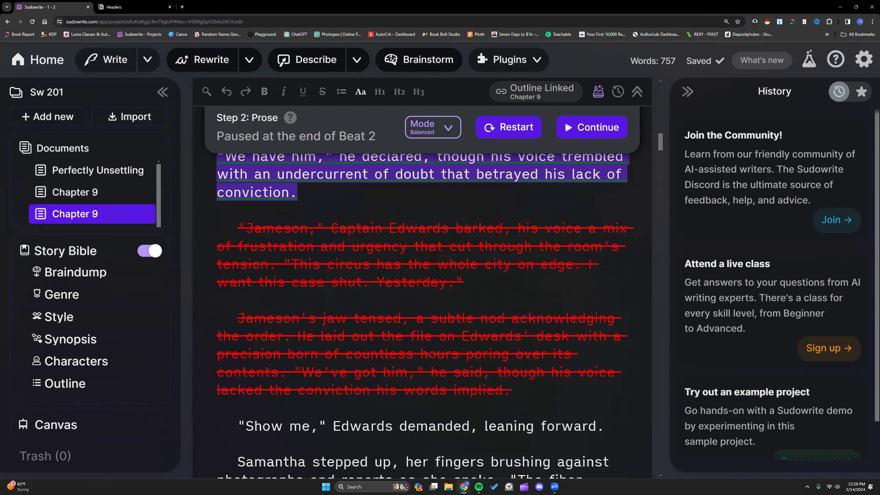
scroll(534, 381, "up", 6)
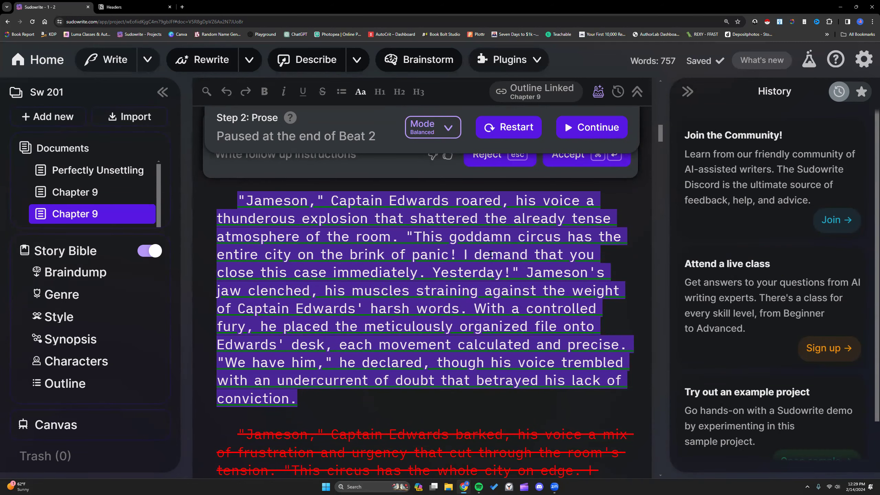
- Accept the Quick Edit rewrite of the Captain Edwards passage and review how it reads in the chapter
scroll(491, 254, "up", 2)
left_click(575, 225)
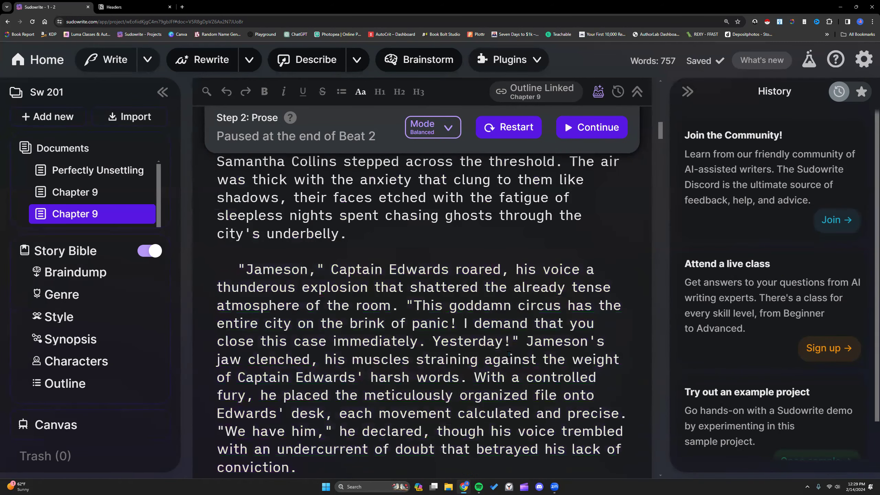
scroll(508, 353, "down", 5)
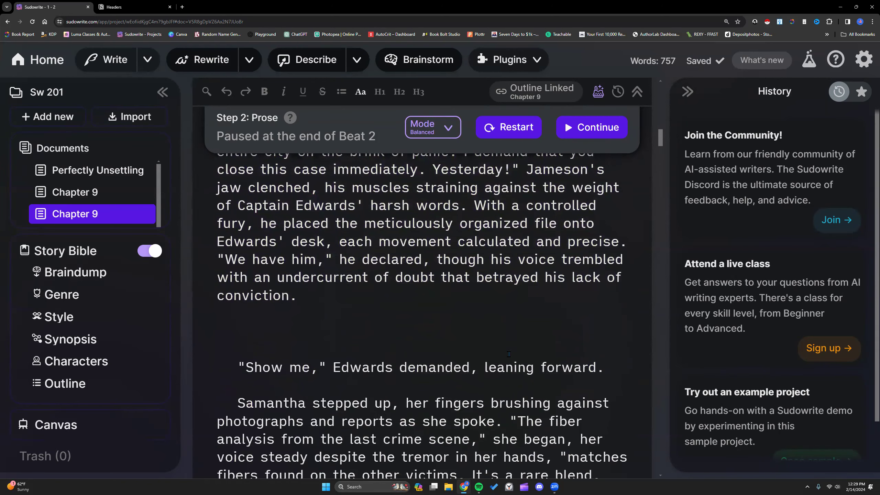
scroll(508, 353, "up", 4)
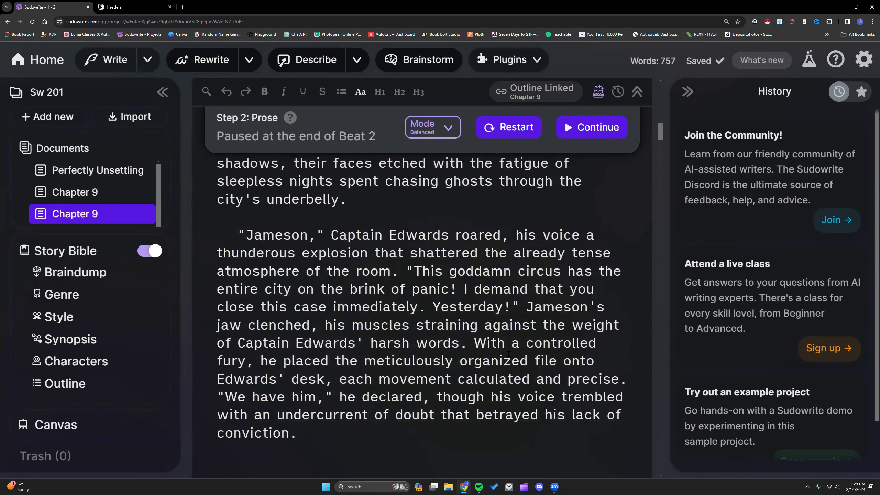
- Check the account's recent activity for the credits used by Quick Edit, Quick Chat and Generate Prose
scroll(508, 354, "up", 9)
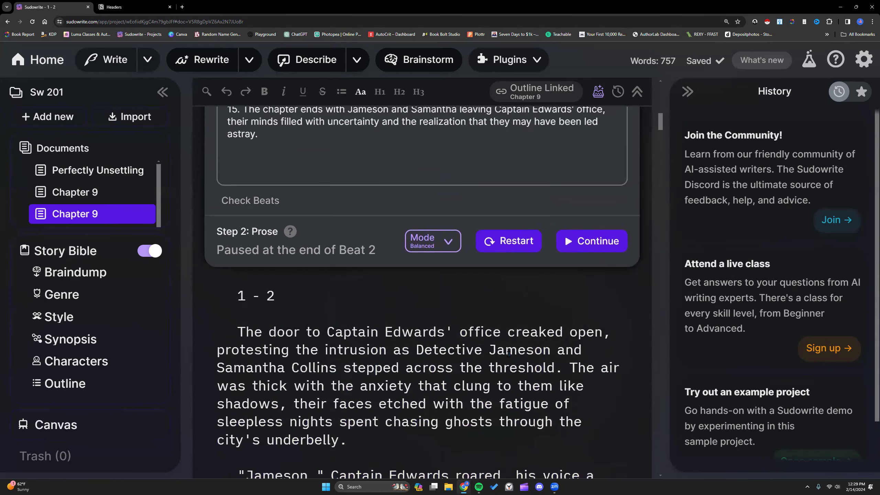
scroll(508, 353, "up", 10)
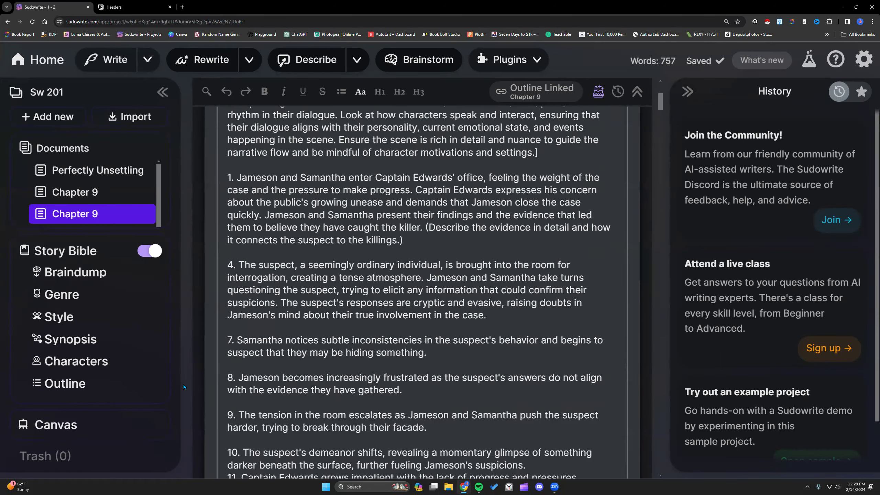
scroll(311, 335, "up", 6)
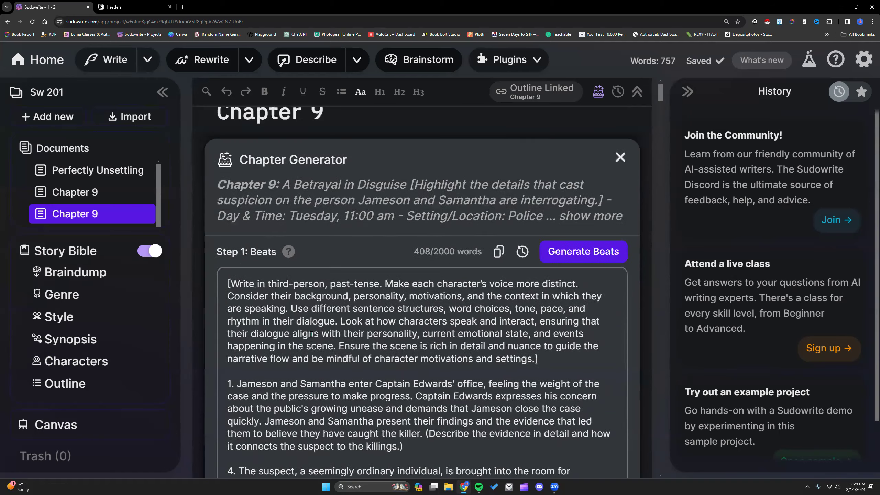
scroll(311, 335, "down", 5)
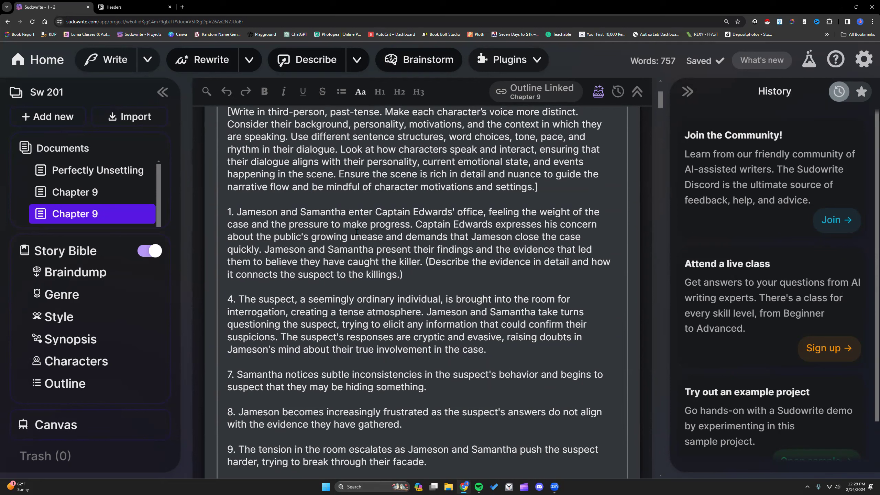
left_click(863, 59)
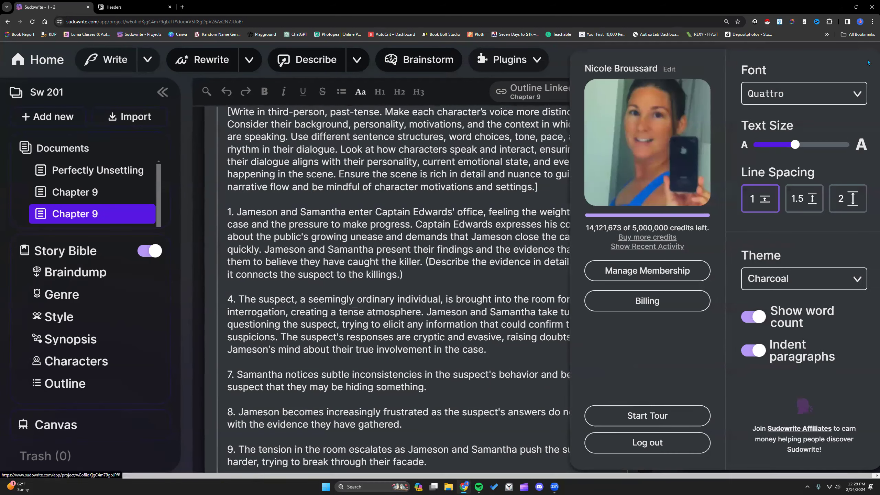
left_click(659, 247)
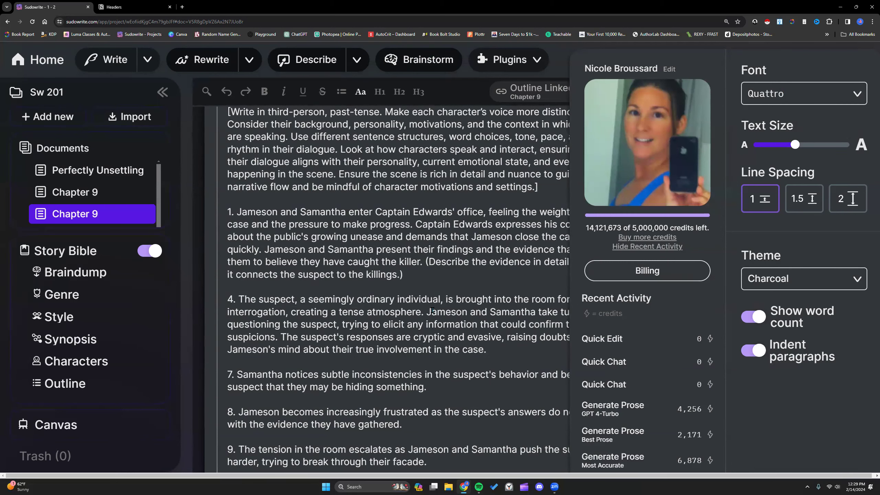
left_click(463, 336)
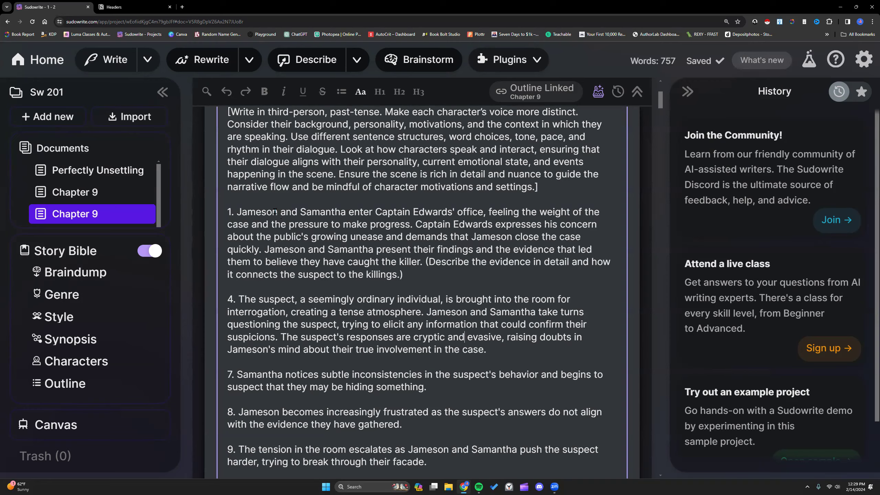
- Select the passage from "Show me," through "What else?" and open Quick Edit on it
scroll(292, 230, "down", 10)
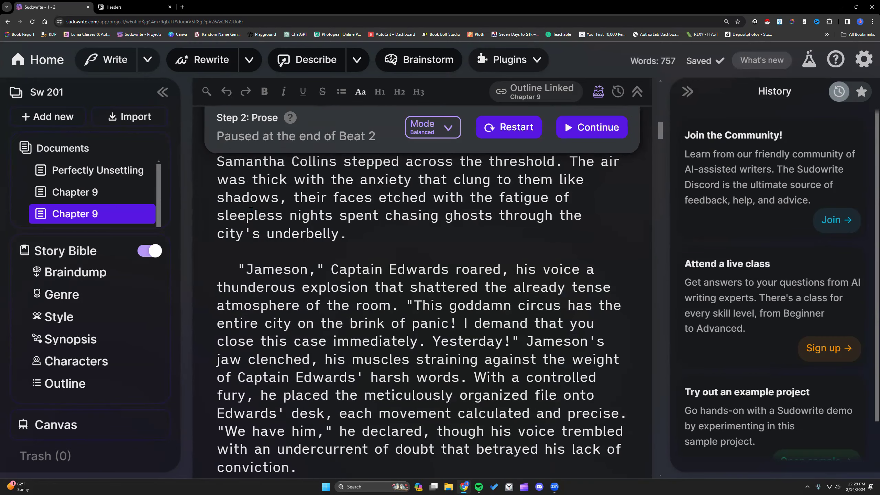
left_click_drag(237, 270, 277, 323)
scroll(278, 322, "down", 5)
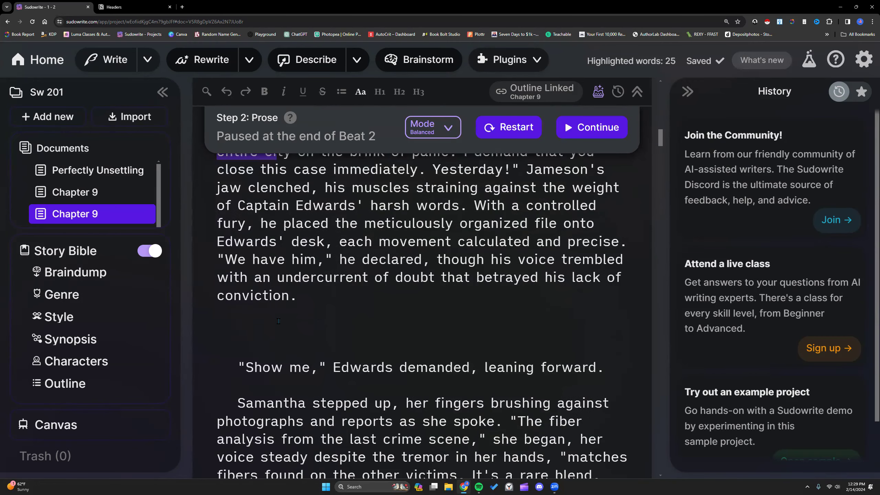
left_click(237, 357)
left_click_drag(240, 366, 448, 335)
scroll(296, 303, "down", 8)
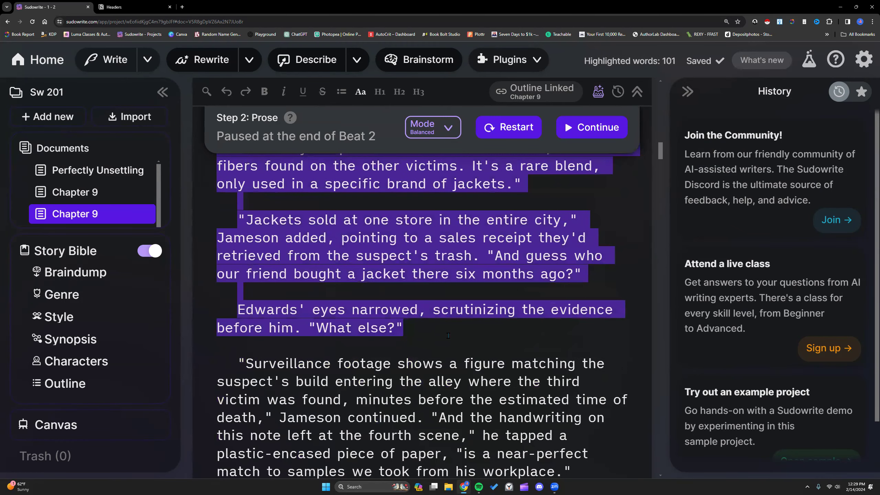
scroll(448, 335, "up", 6)
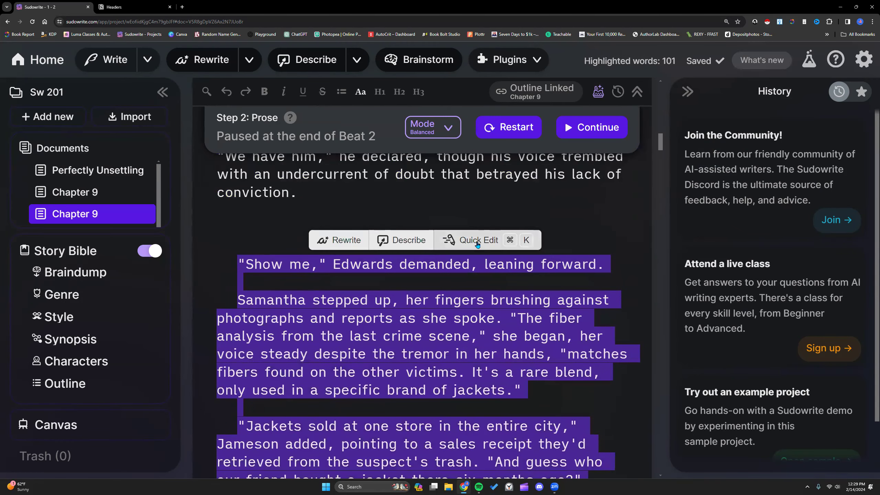
left_click(476, 244)
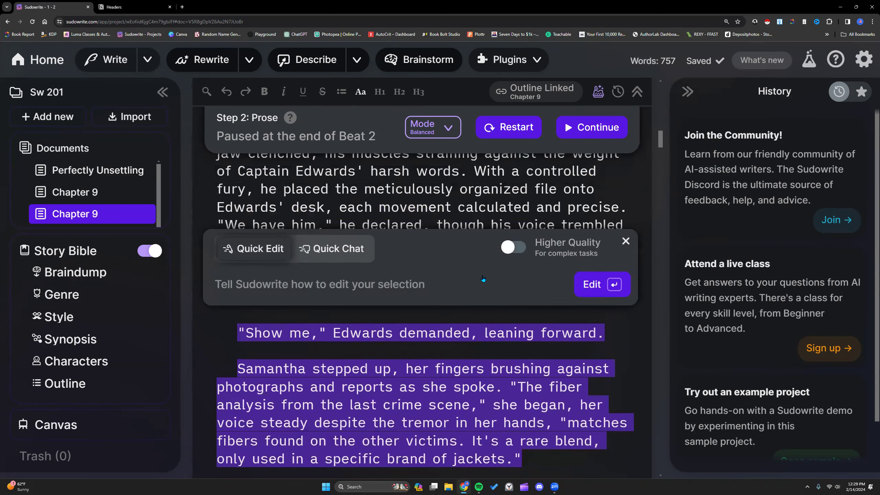
- Look at the Quick Chat mode, then enable Higher Quality in Quick Edit and close the prompt without submitting an edit
left_click(358, 248)
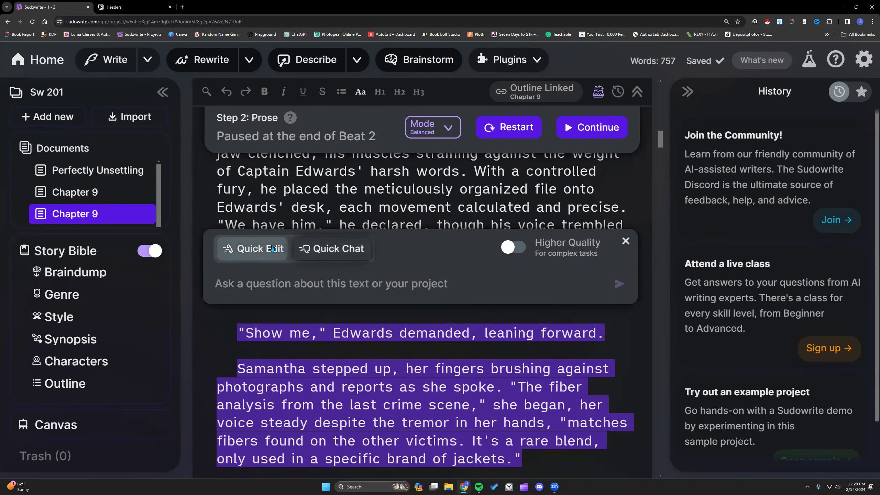
left_click(258, 249)
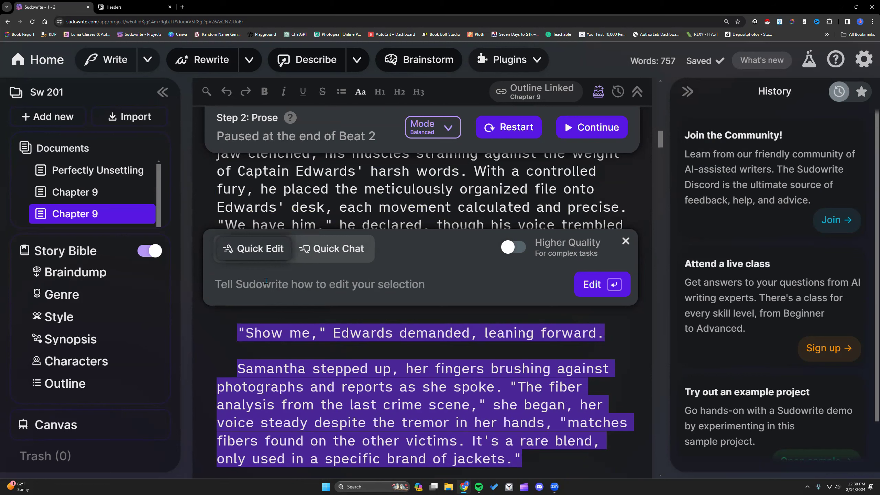
left_click(521, 249)
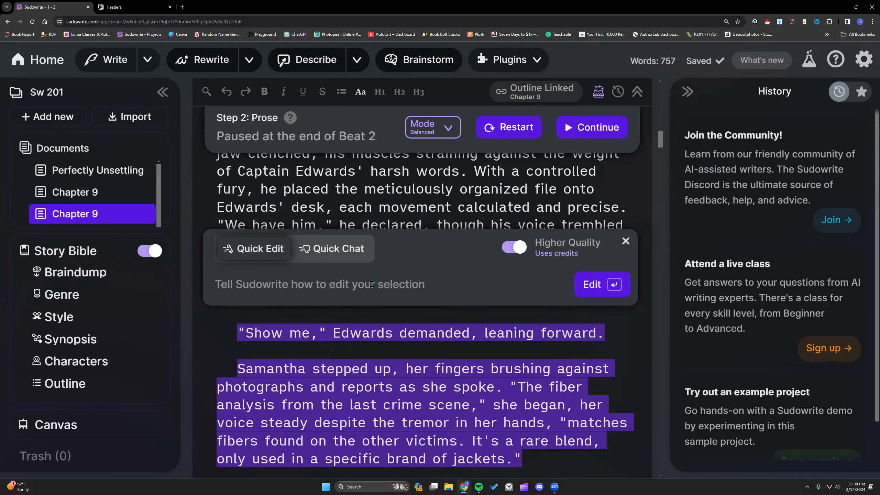
left_click(625, 241)
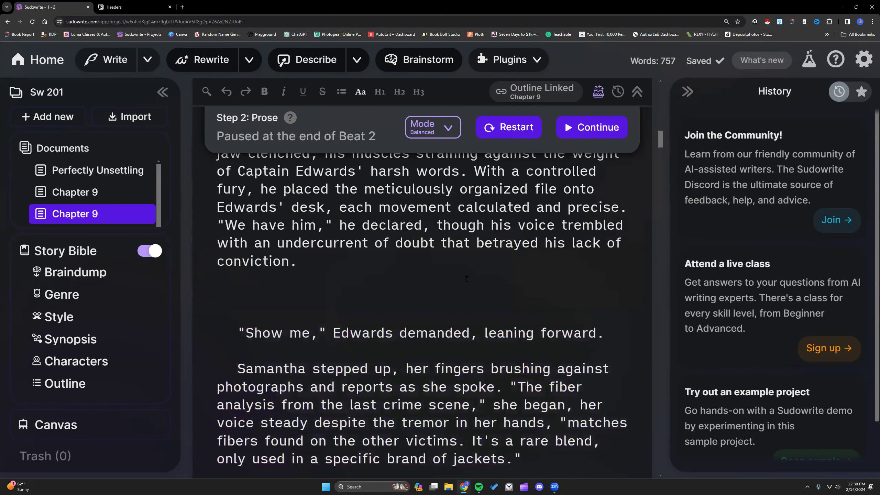
- Reopen the prompt without a text selection, switch to Quick Chat and begin the request "Structure a new outli"
key("ctrl+k")
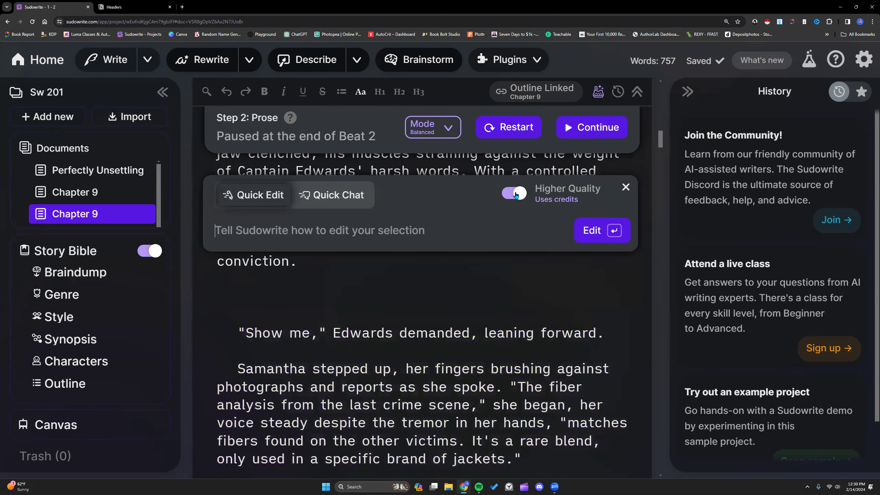
left_click(332, 196)
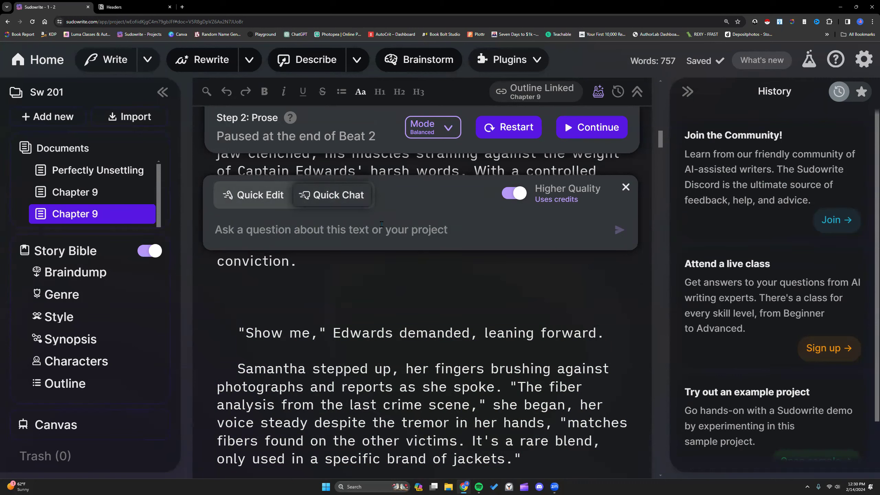
type("Structure a new outli")
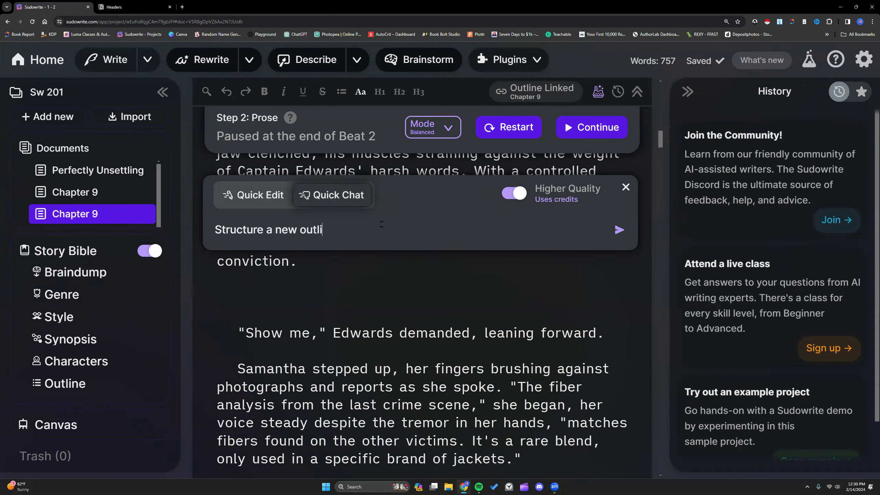